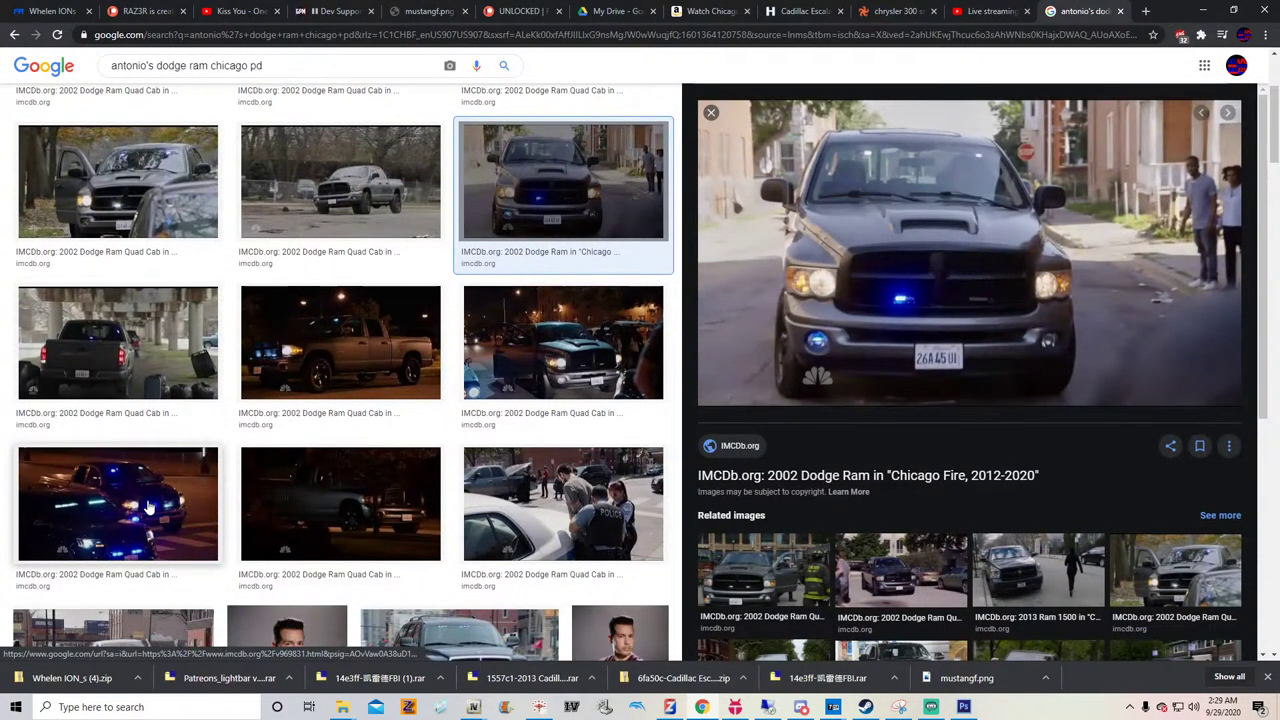
Examine the Chicago P.D. Dodge Ram reference photos for the emergency lights in the grille and windshield
{"action": "left_click", "coordinate": [148, 500]}
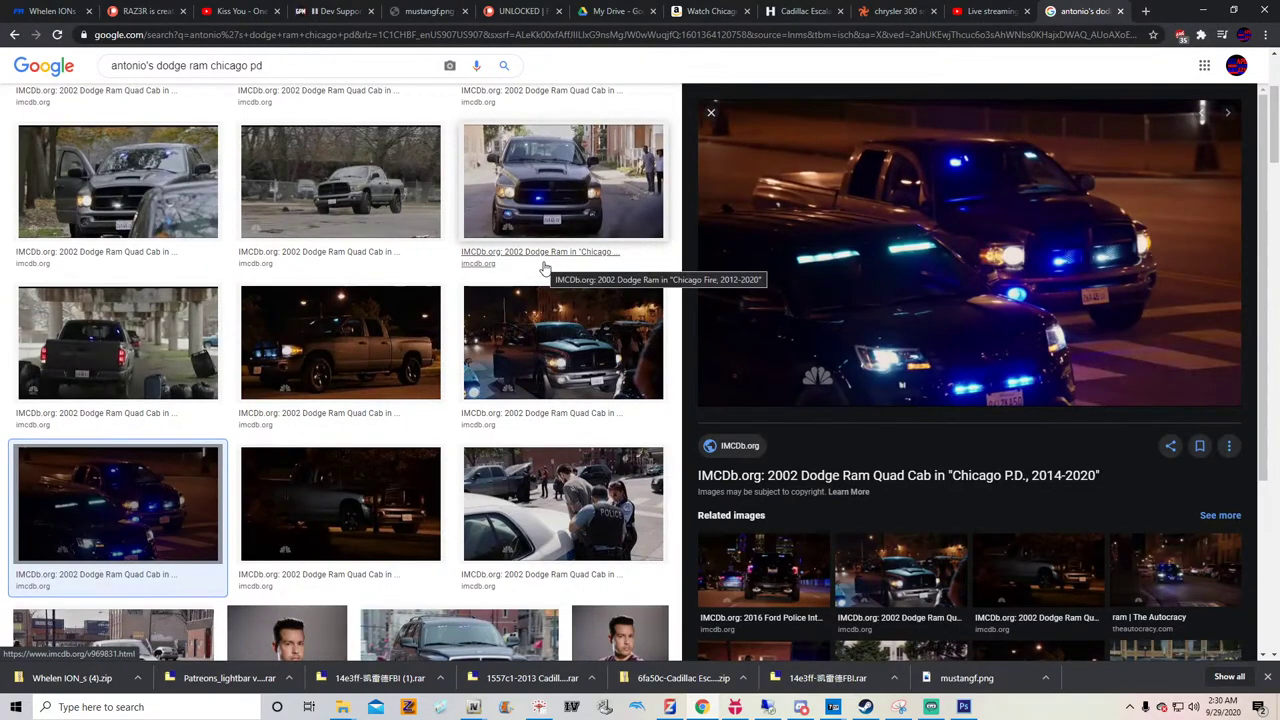
{"action": "scroll", "coordinate": [520, 320], "scroll_direction": "down", "scroll_amount": 5}
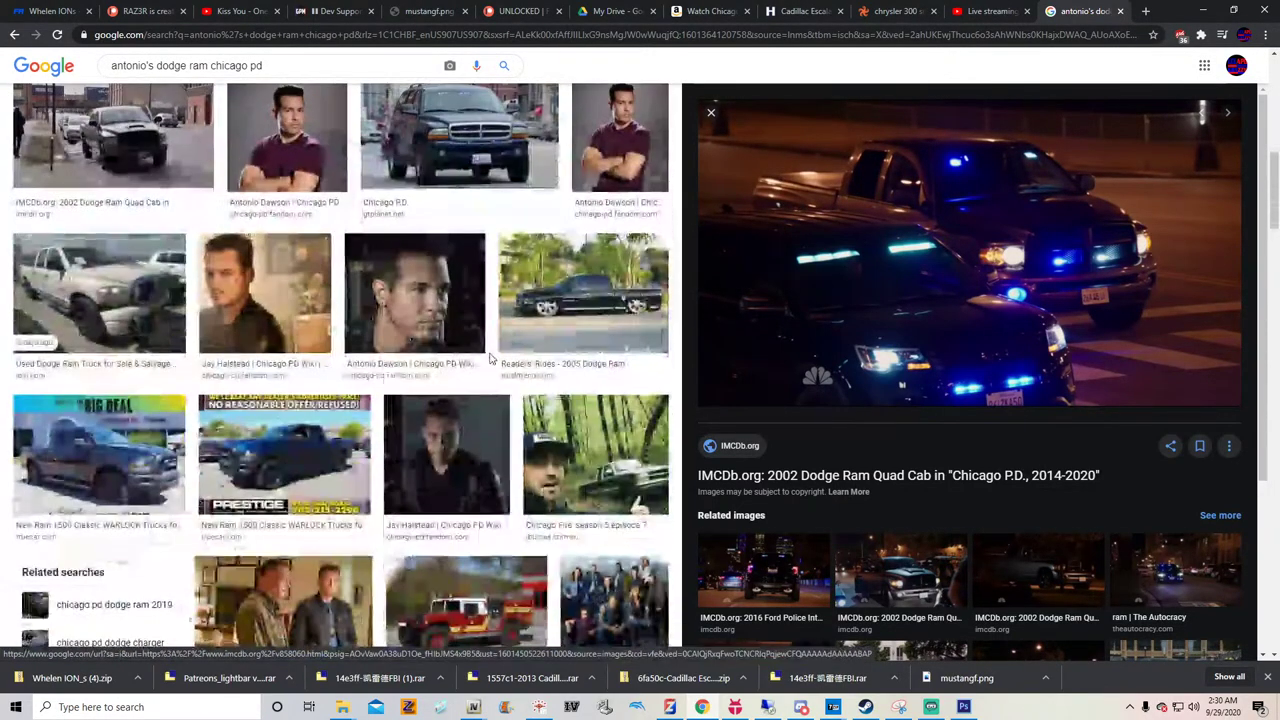
{"action": "scroll", "coordinate": [490, 357], "scroll_direction": "up", "scroll_amount": 4}
{"action": "scroll", "coordinate": [490, 357], "scroll_direction": "up", "scroll_amount": 3}
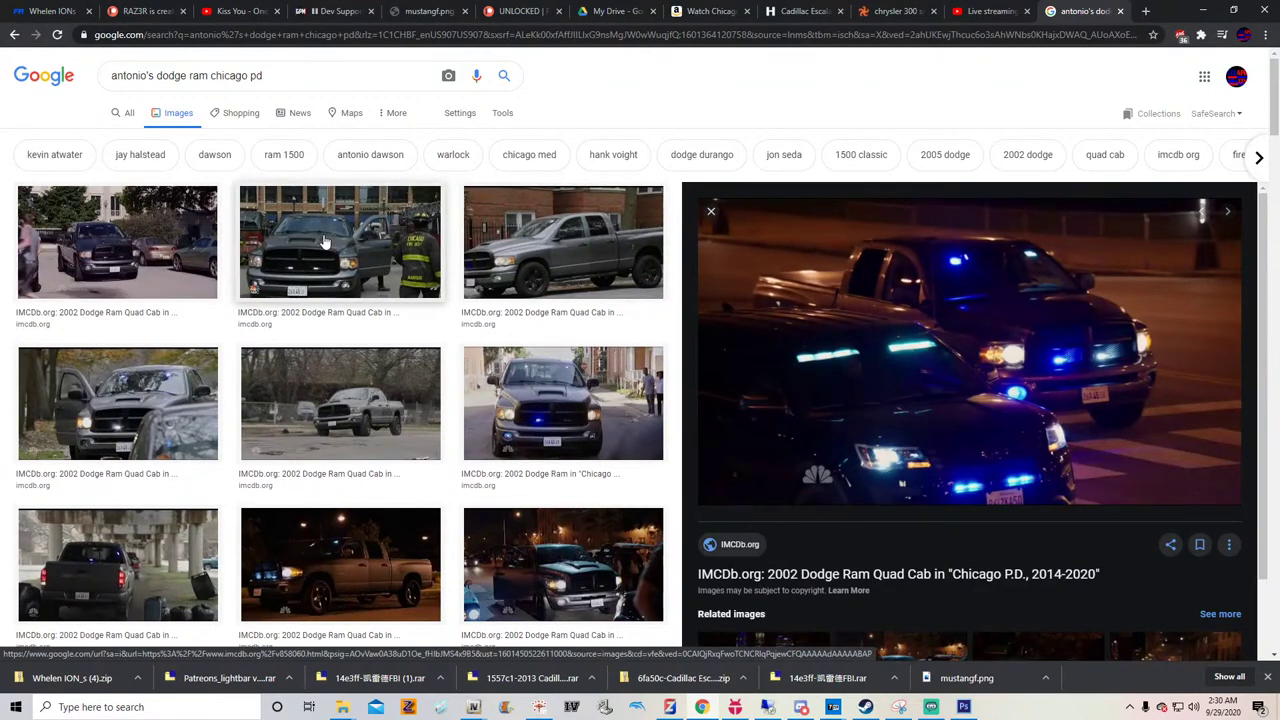
{"action": "left_click", "coordinate": [205, 418]}
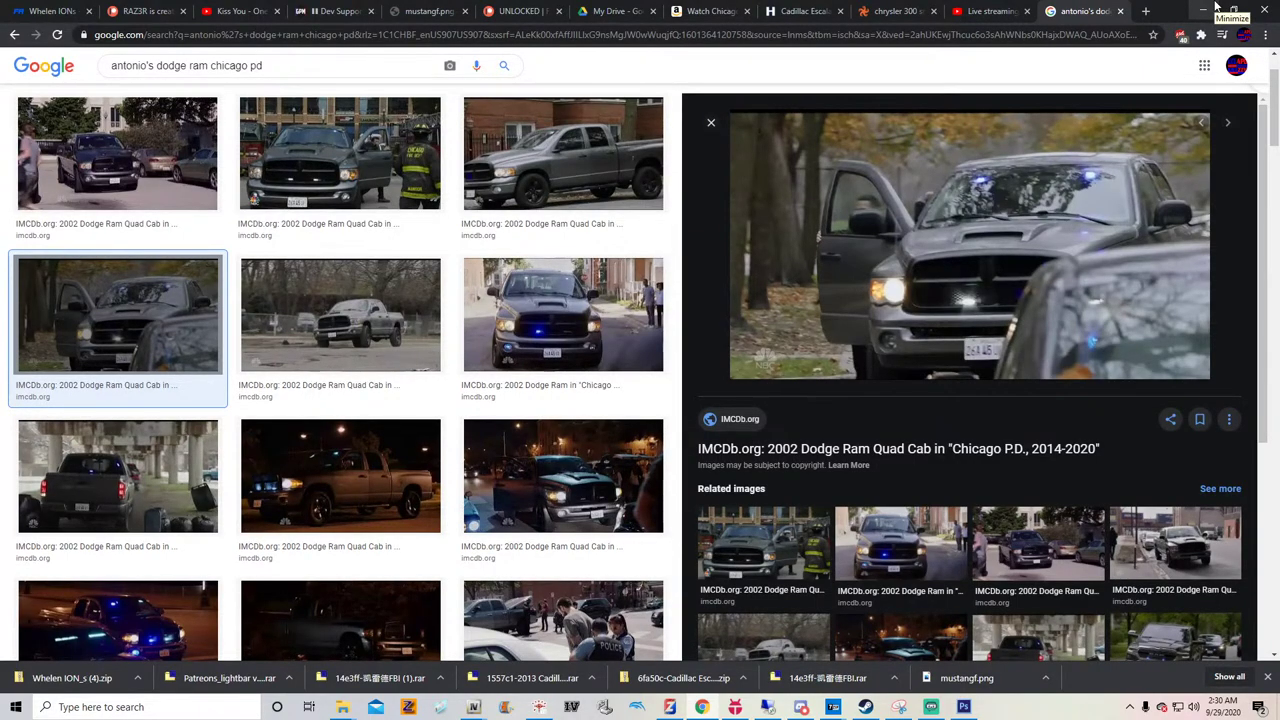
Switch to ZModeler and compare the truck model's grille lights with the reference photos in the browser
{"action": "left_click", "coordinate": [1203, 8]}
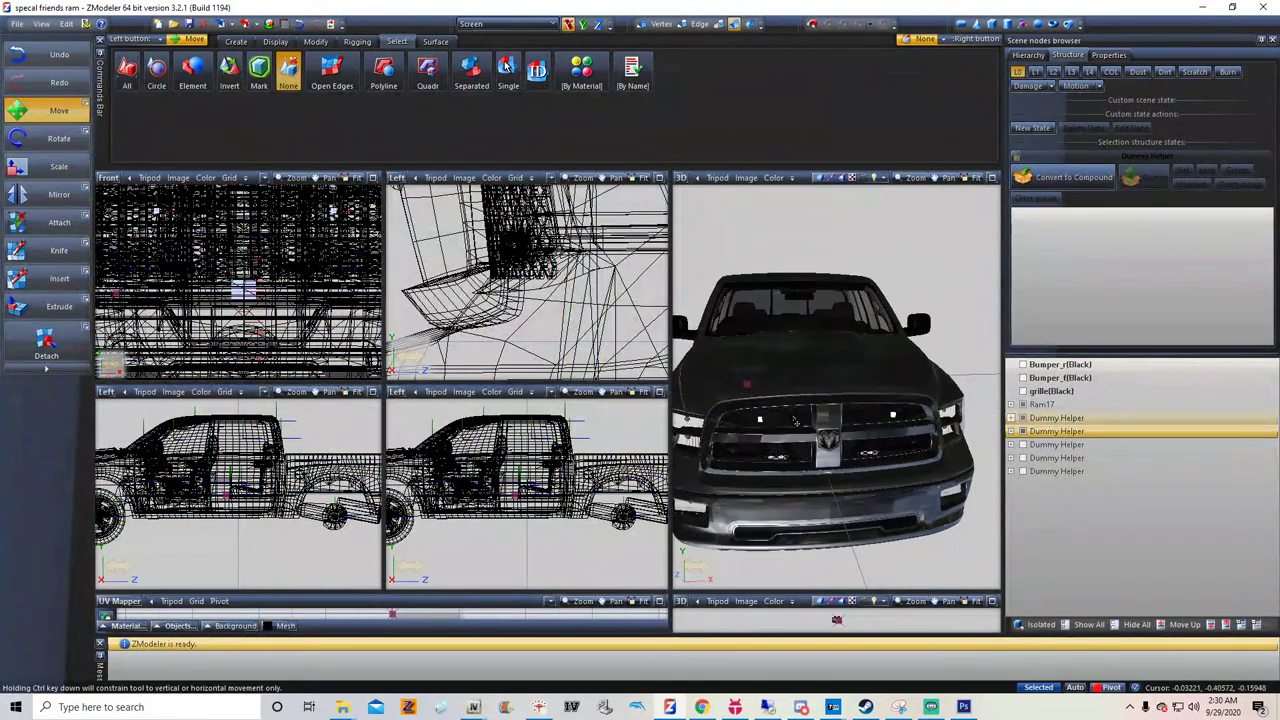
{"action": "scroll", "coordinate": [797, 422], "scroll_direction": "up", "scroll_amount": 1}
{"action": "scroll", "coordinate": [815, 435], "scroll_direction": "down", "scroll_amount": 2}
{"action": "scroll", "coordinate": [850, 470], "scroll_direction": "up", "scroll_amount": 2}
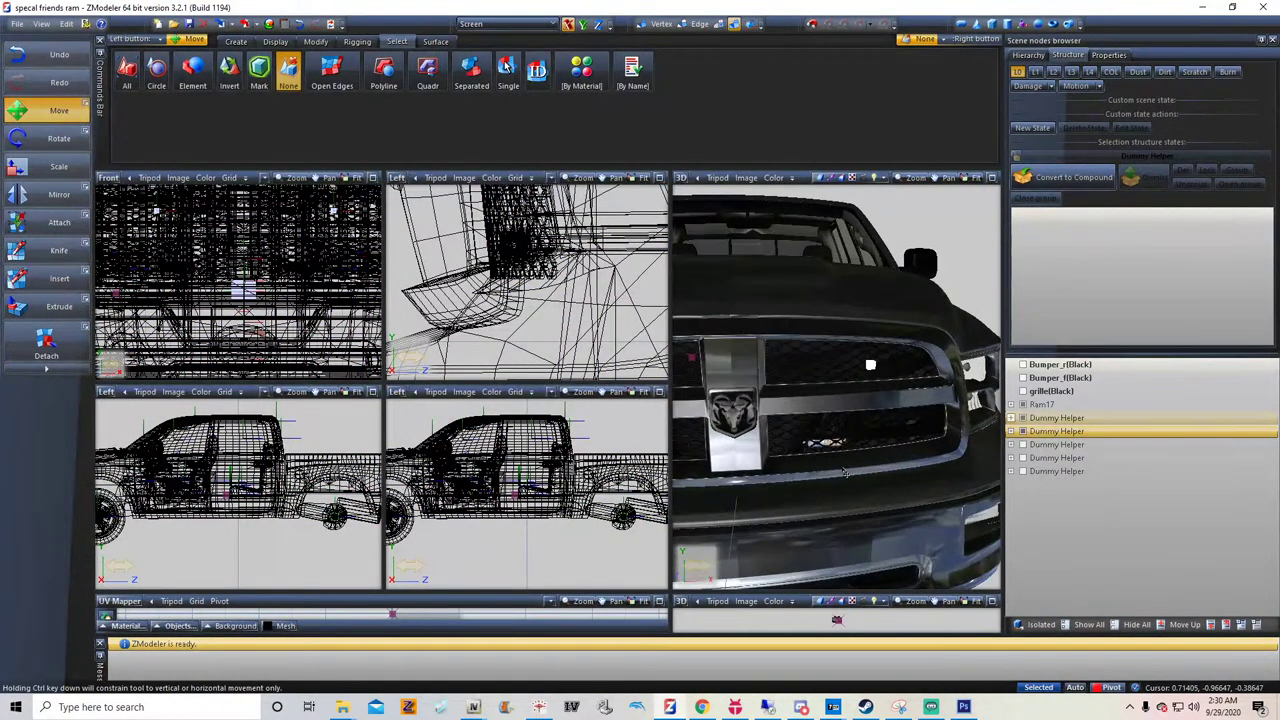
{"action": "scroll", "coordinate": [845, 472], "scroll_direction": "down", "scroll_amount": 5}
{"action": "mouse_move", "coordinate": [702, 707]}
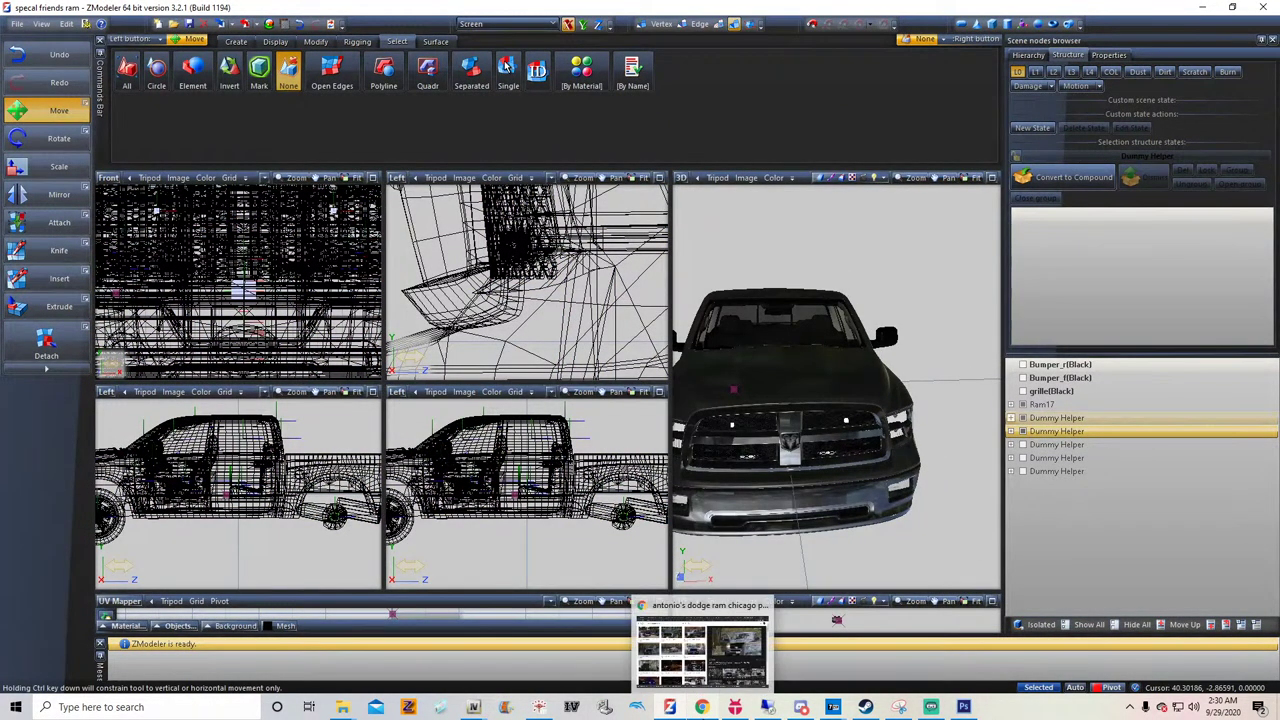
{"action": "left_click", "coordinate": [700, 655]}
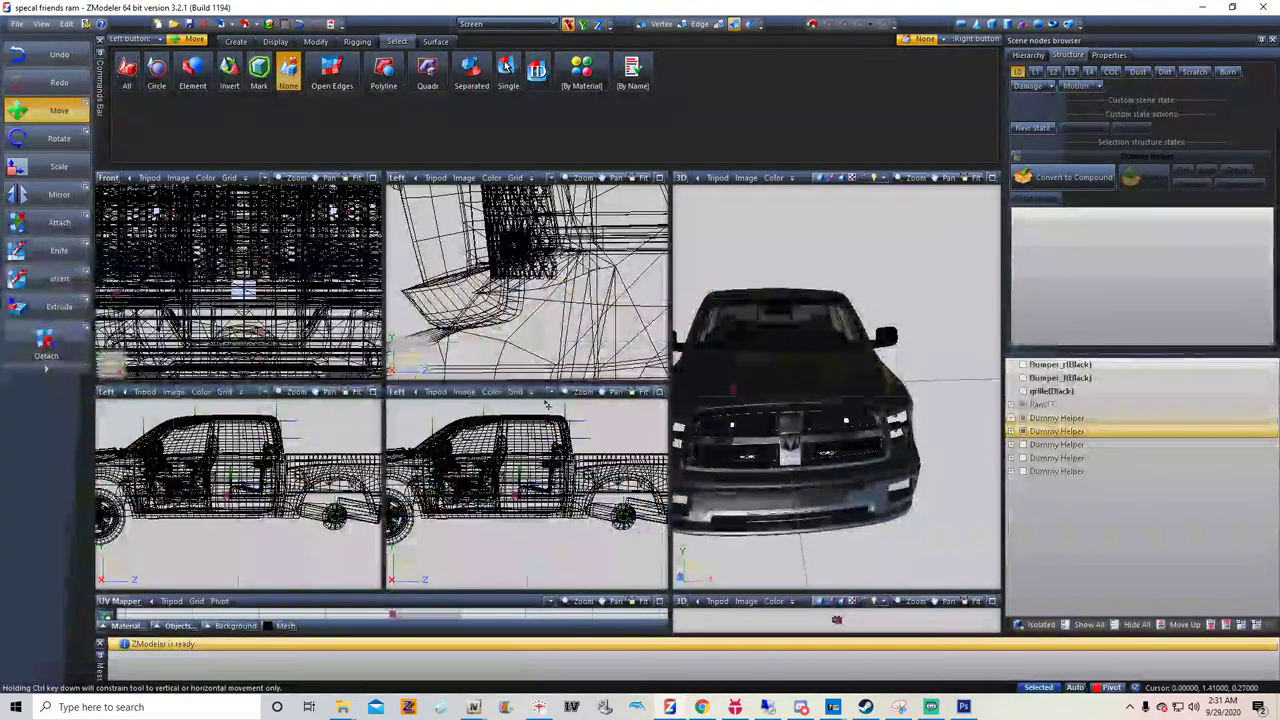
Expand the two visible Dummy Helper groups and check which lower grille light parts EMS_red and EMS_blue control by toggling their visibility
{"action": "scroll", "coordinate": [747, 460], "scroll_direction": "up", "scroll_amount": 3}
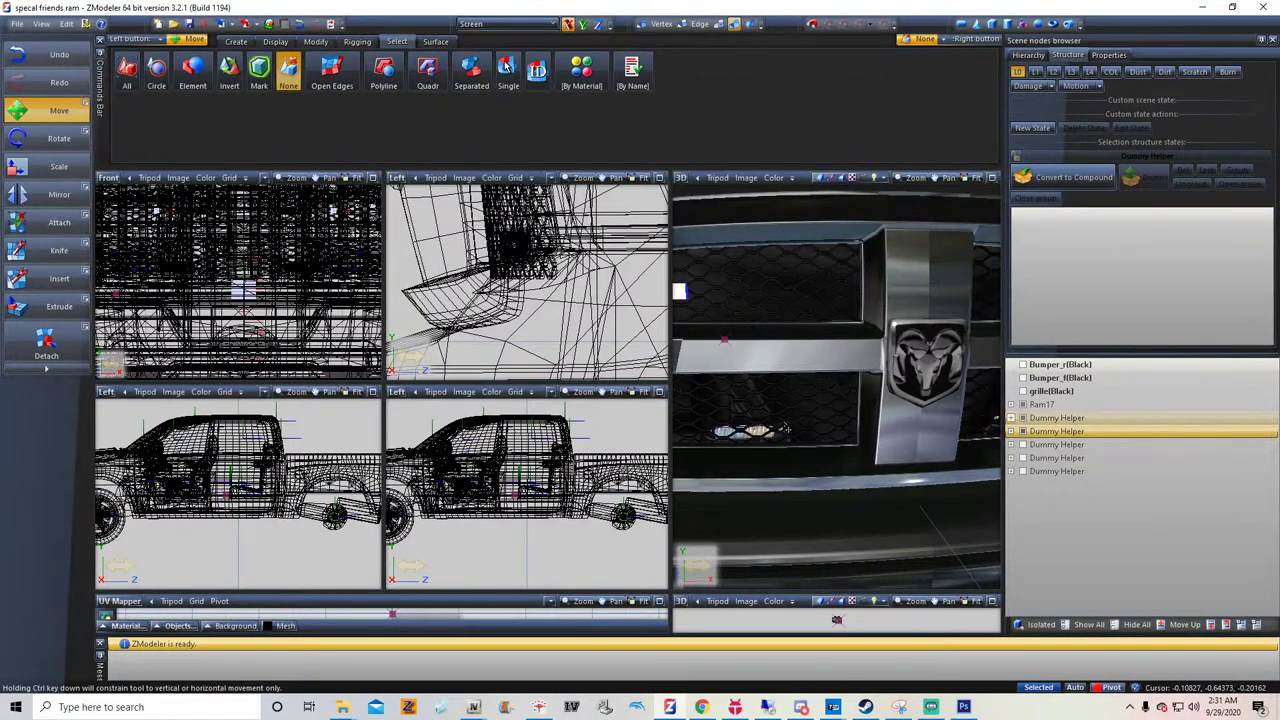
{"action": "left_click", "coordinate": [1010, 431]}
{"action": "left_click", "coordinate": [1048, 458]}
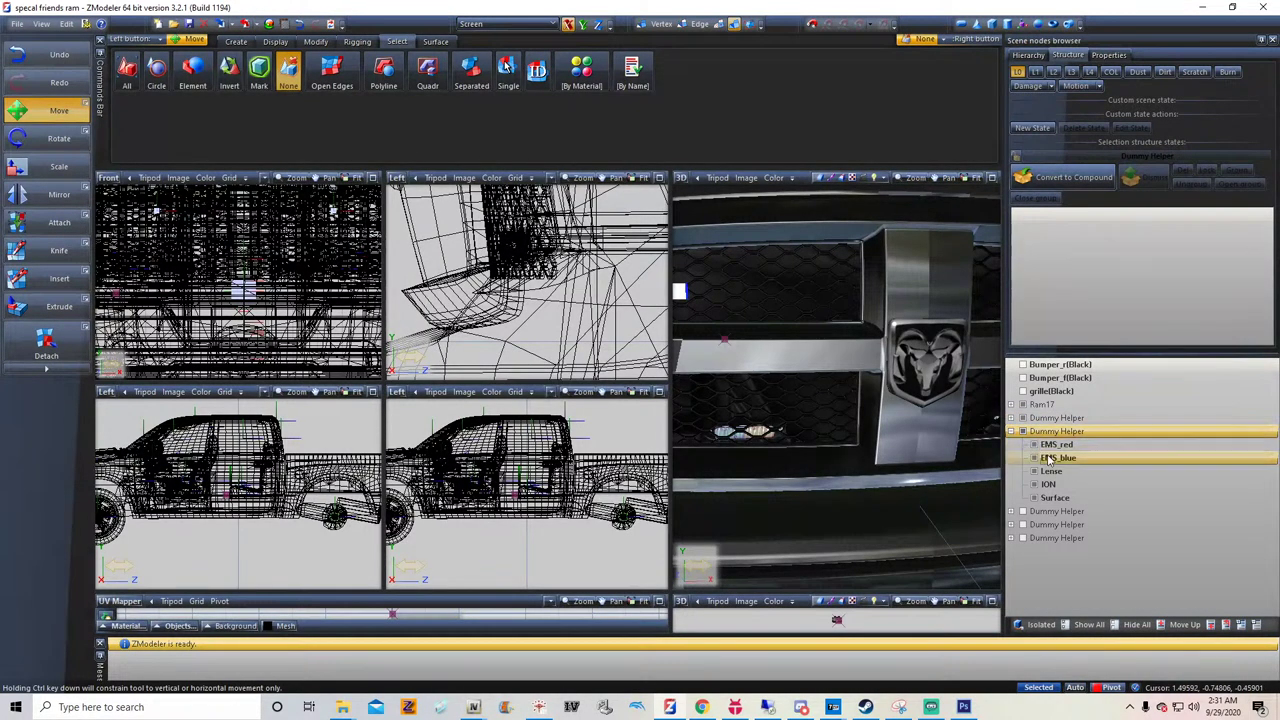
{"action": "left_click", "coordinate": [1035, 446]}
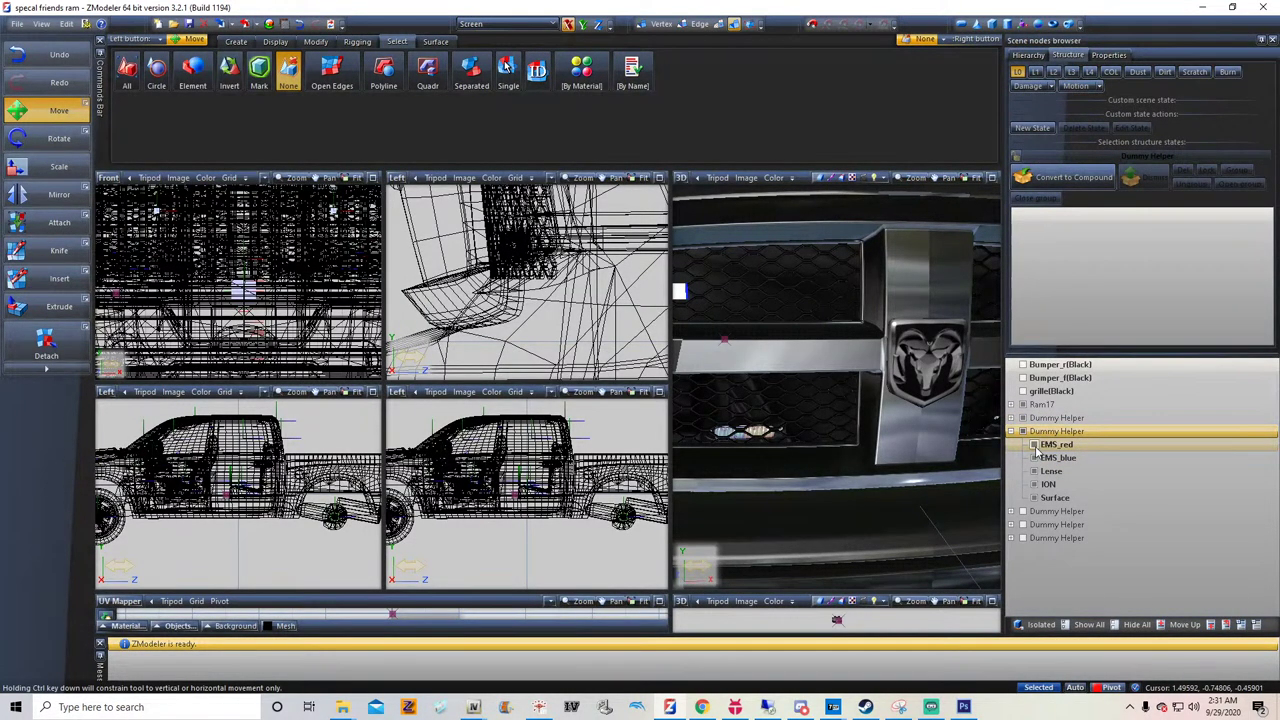
{"action": "left_click", "coordinate": [1011, 418]}
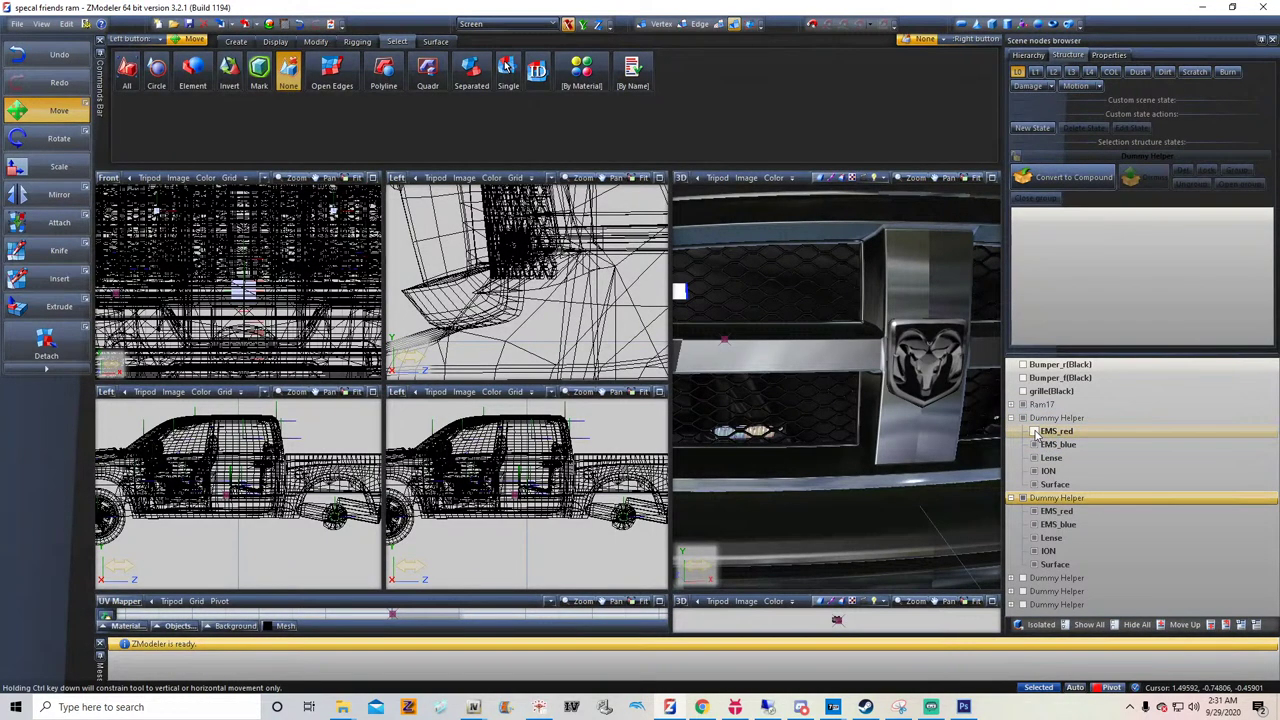
{"action": "left_click", "coordinate": [1035, 431]}
{"action": "left_click", "coordinate": [1035, 431]}
{"action": "middle_click_drag", "start_coordinate": [932, 464], "coordinate": [909, 440]}
{"action": "left_click", "coordinate": [1036, 445]}
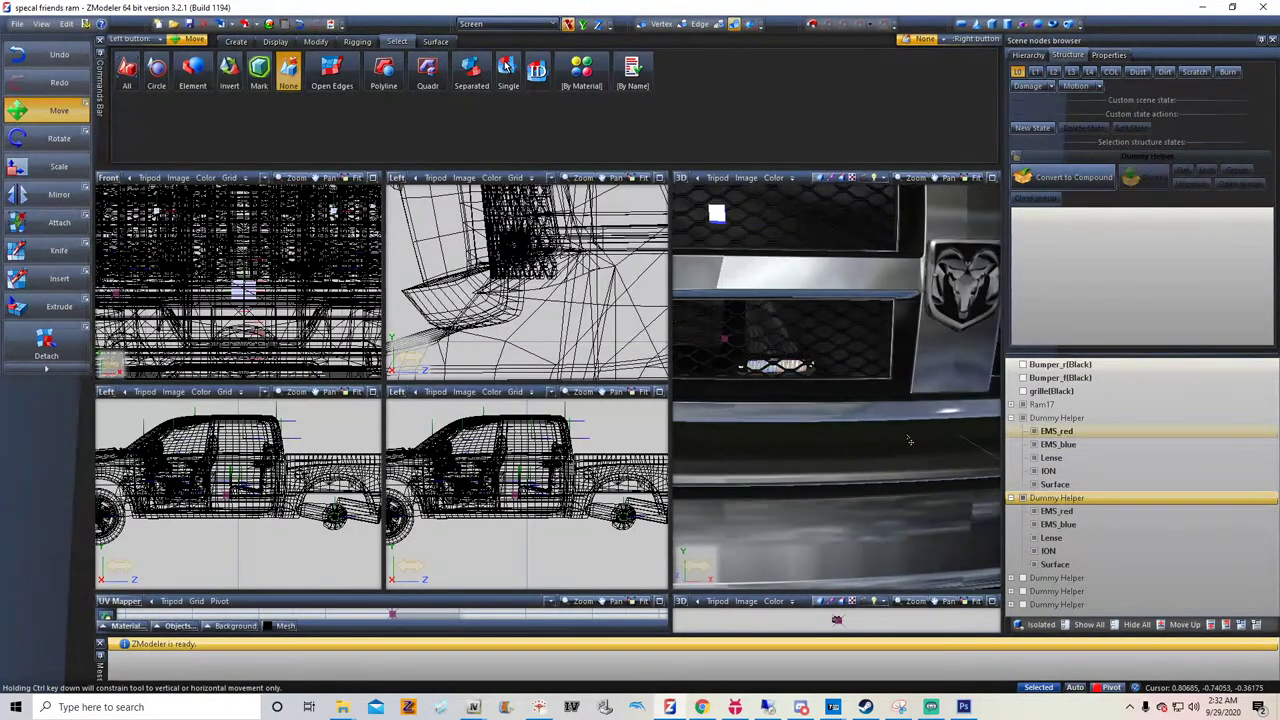
{"action": "left_click", "coordinate": [1034, 433]}
{"action": "left_click", "coordinate": [1040, 444]}
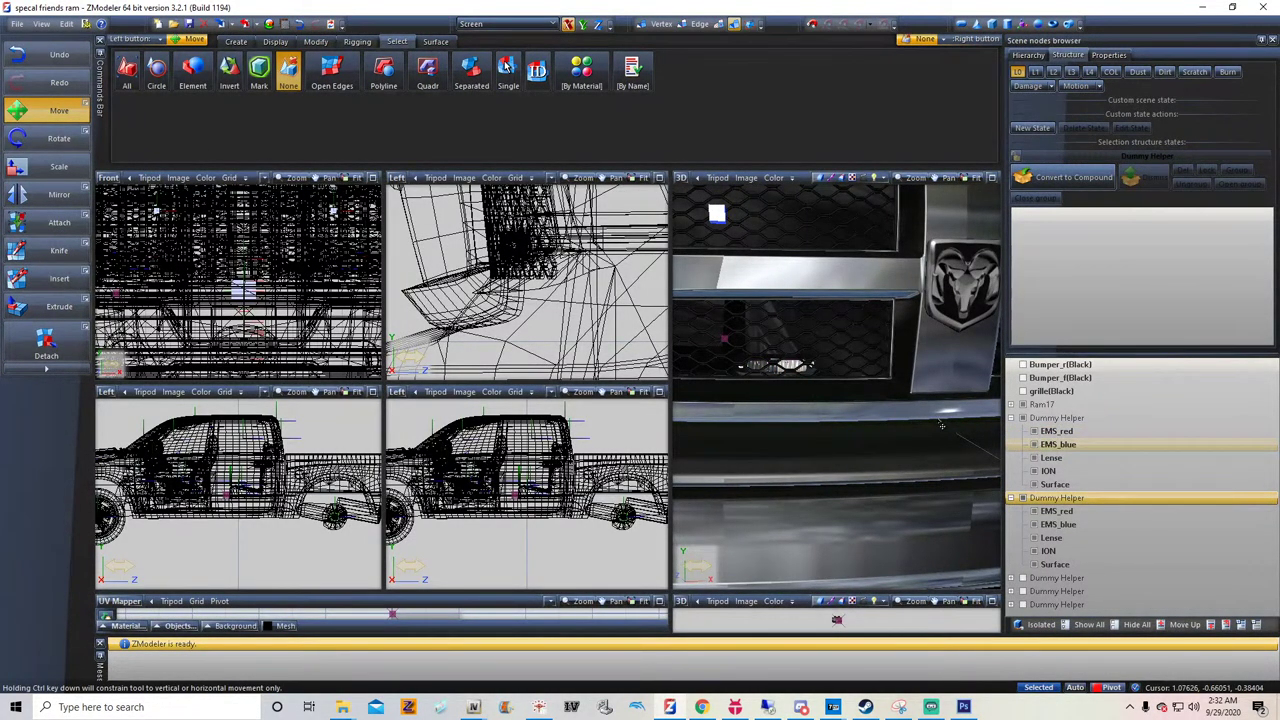
{"action": "middle_click_drag", "start_coordinate": [936, 407], "coordinate": [985, 432]}
Move the EMS_red and EMS_blue parts of both Dummy Helper groups out to the top level, below grille(Black)
{"action": "left_click", "coordinate": [1057, 432]}
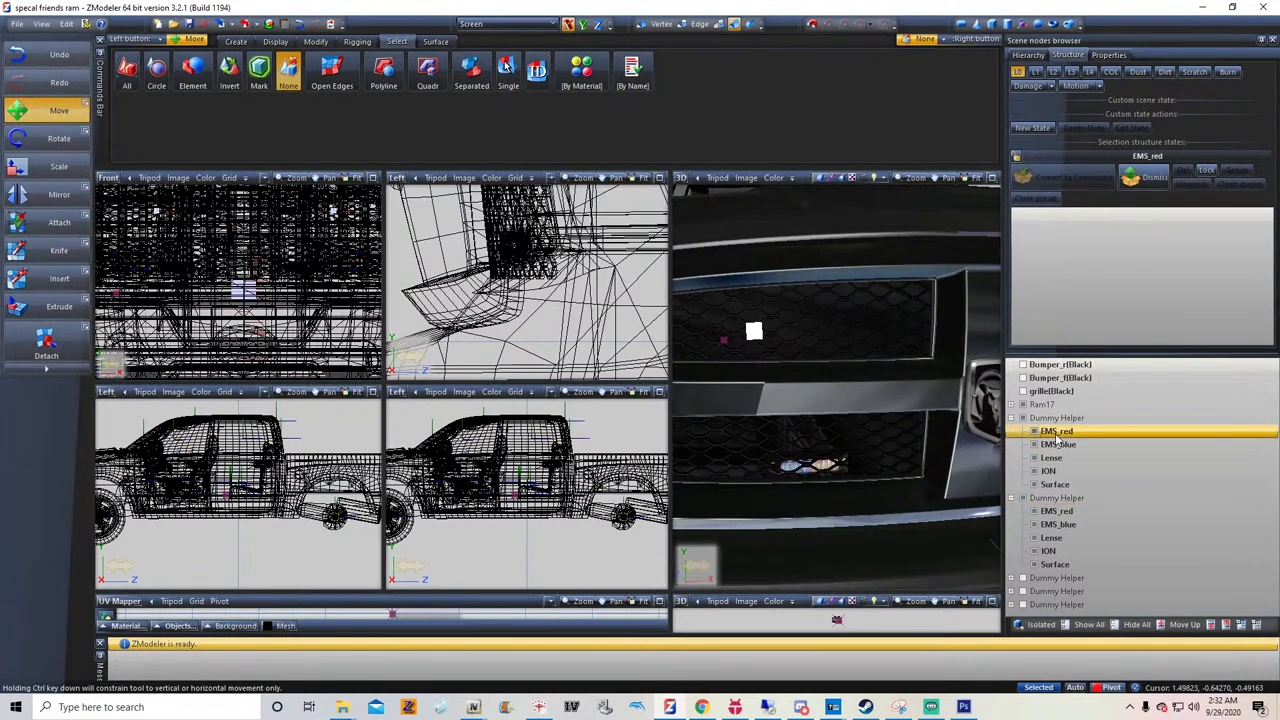
{"action": "left_click", "coordinate": [1058, 446]}
{"action": "left_click", "coordinate": [1058, 434], "text": "ctrl"}
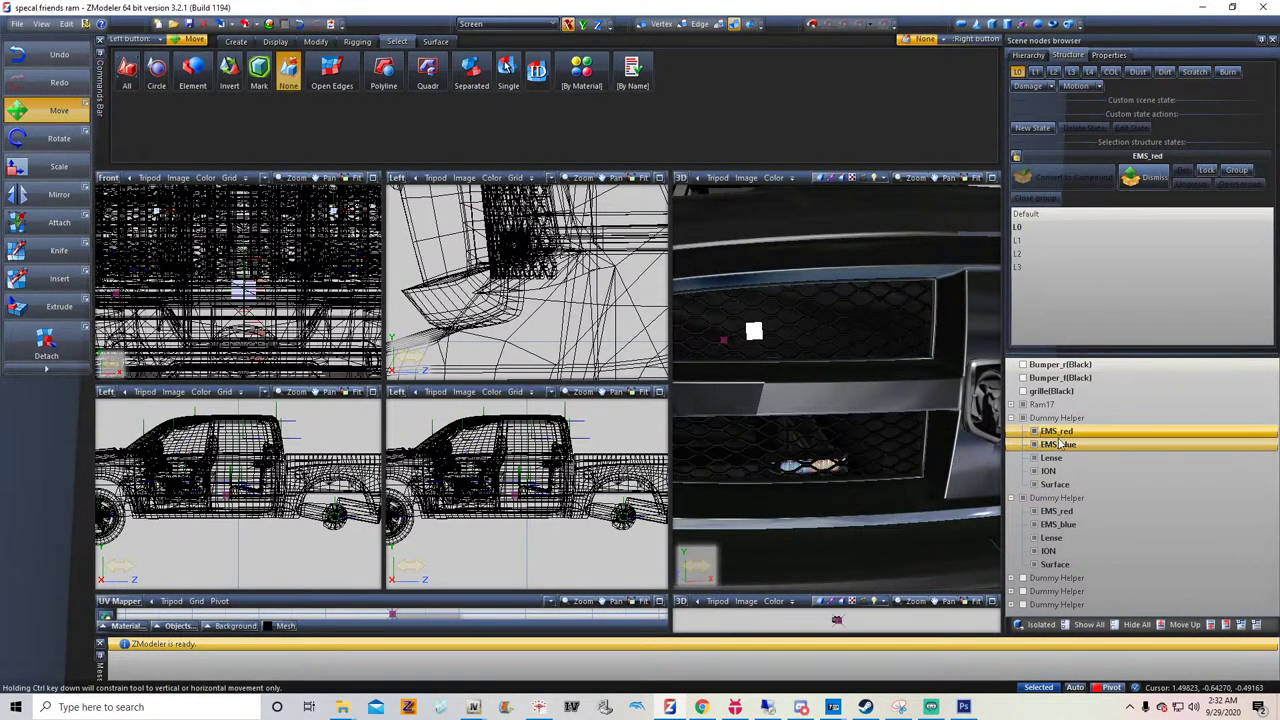
{"action": "left_click", "coordinate": [1056, 514], "text": "ctrl"}
{"action": "left_click", "coordinate": [1050, 529], "text": "ctrl"}
{"action": "left_click_drag", "start_coordinate": [1059, 446], "coordinate": [1064, 401]}
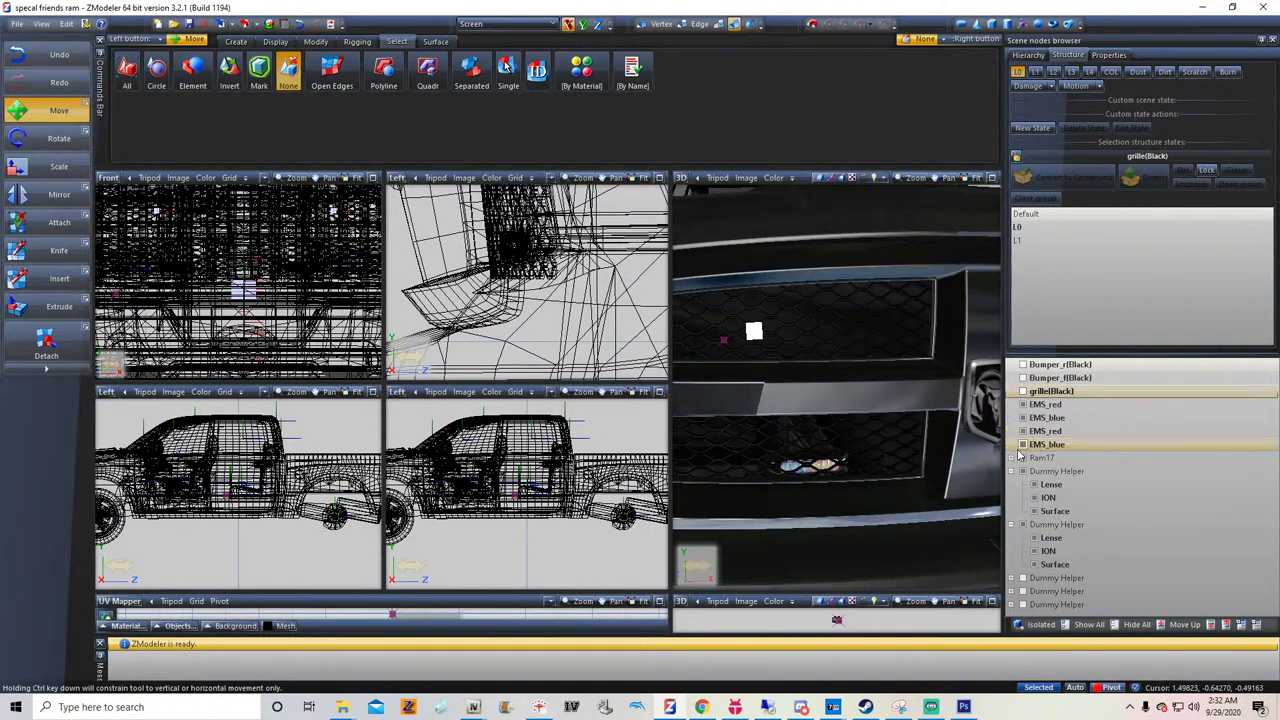
Collapse and hide both grille light Dummy Helper groups and hide Ram17, leaving only the four EMS parts visible
{"action": "left_click", "coordinate": [1011, 472]}
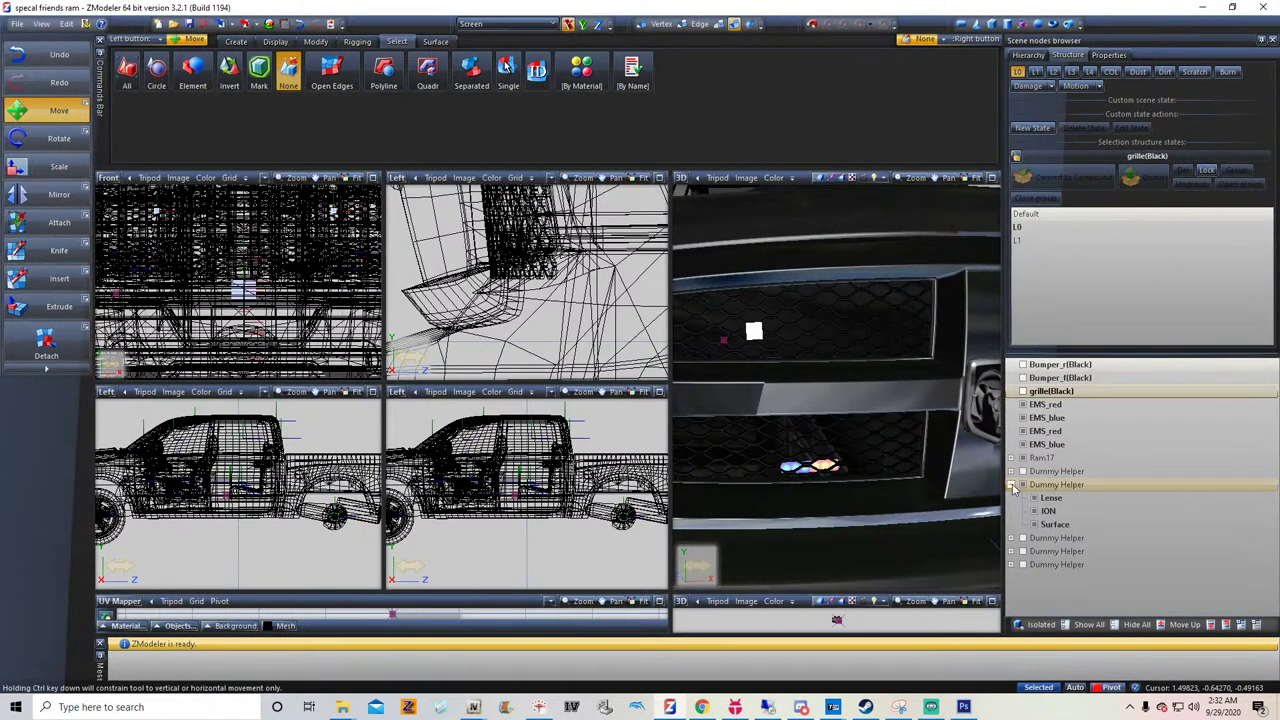
{"action": "left_click", "coordinate": [1011, 485]}
{"action": "left_click", "coordinate": [1023, 485]}
{"action": "scroll", "coordinate": [825, 426], "scroll_direction": "down", "scroll_amount": 5}
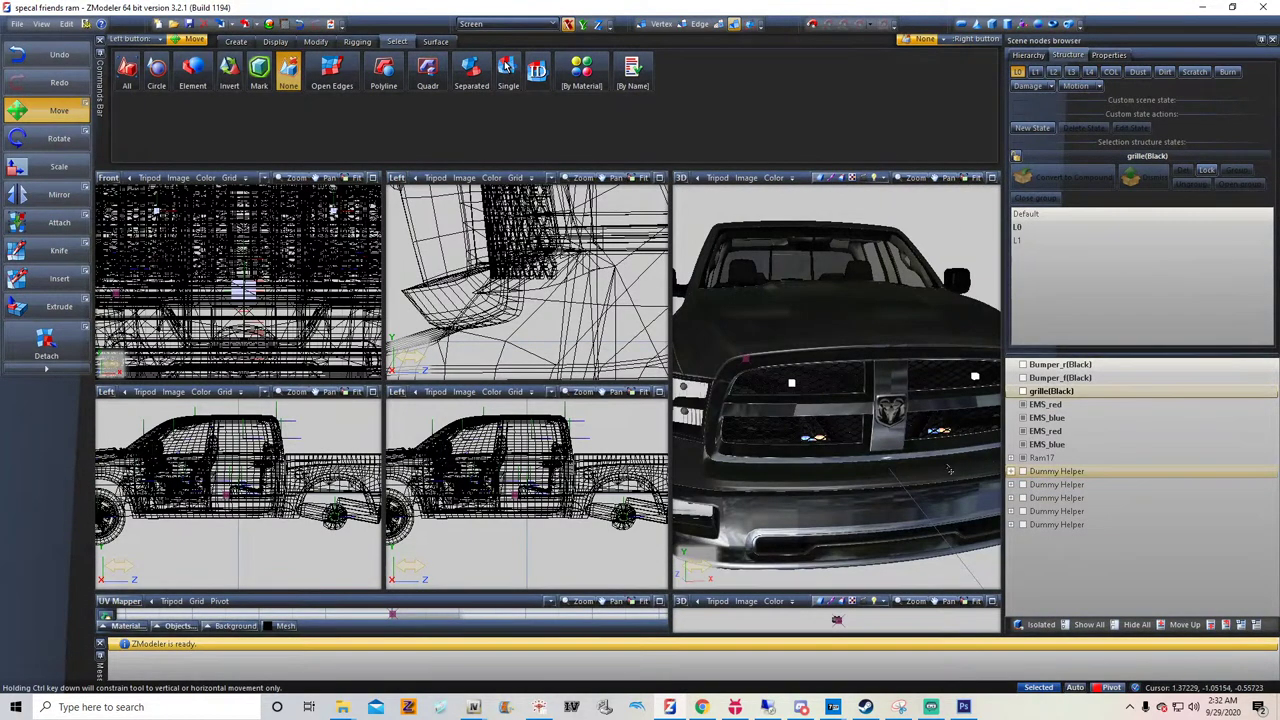
{"action": "left_click", "coordinate": [1023, 458]}
{"action": "scroll", "coordinate": [902, 460], "scroll_direction": "up", "scroll_amount": 3}
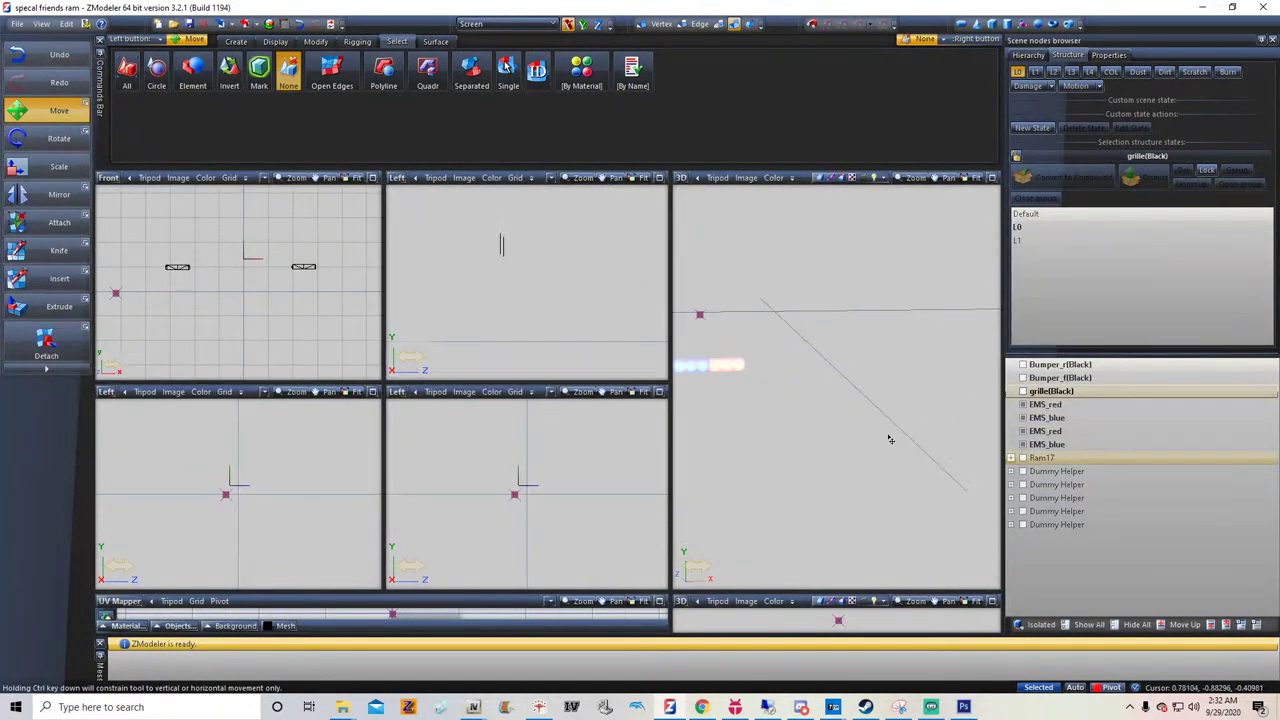
{"action": "scroll", "coordinate": [892, 440], "scroll_direction": "down", "scroll_amount": 3}
{"action": "scroll", "coordinate": [284, 277], "scroll_direction": "up", "scroll_amount": 1}
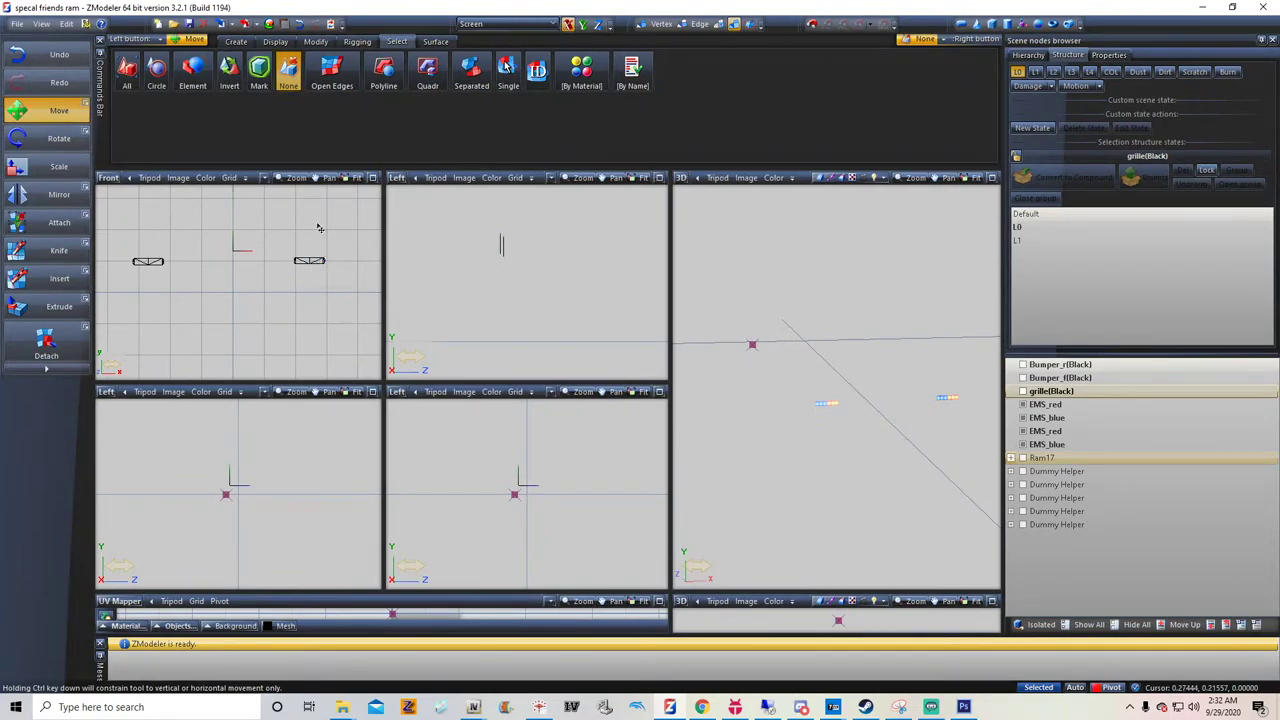
Nest the second EMS_red and EMS_blue under their same-named counterparts, with the Attach tool active
{"action": "left_click", "coordinate": [316, 42]}
{"action": "left_click", "coordinate": [135, 72]}
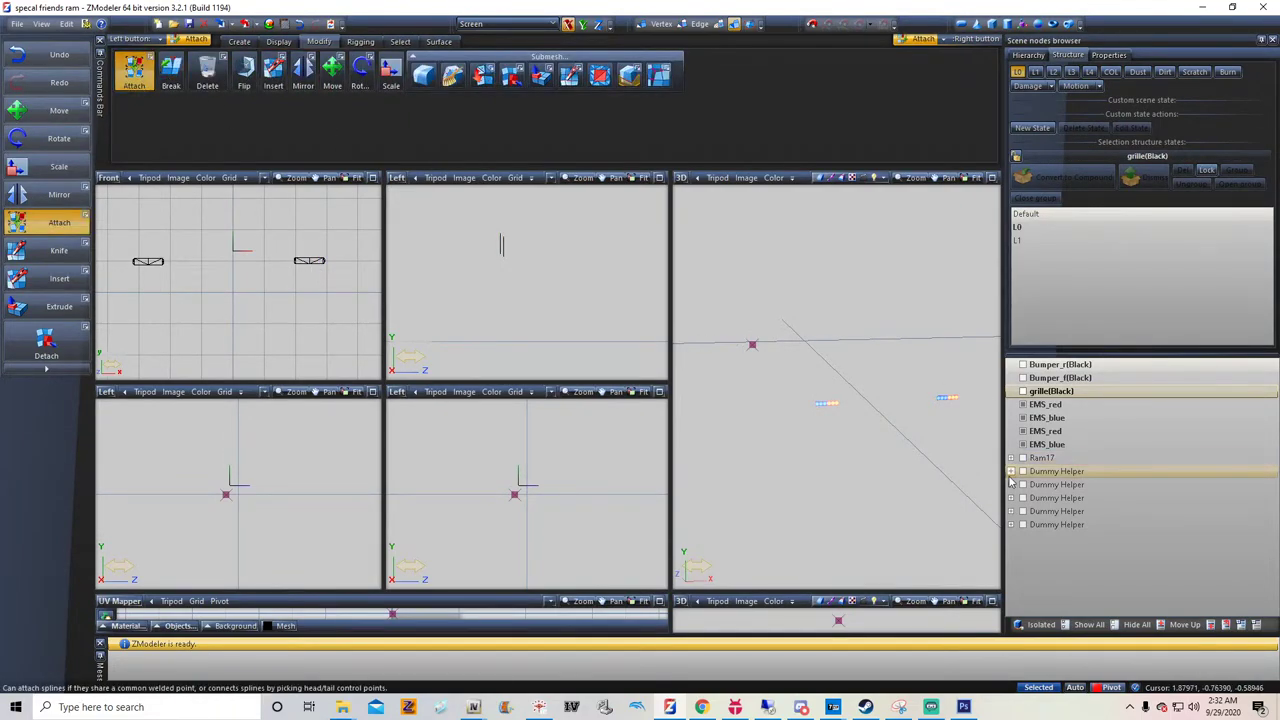
{"action": "left_click", "coordinate": [1050, 444]}
{"action": "left_click_drag", "start_coordinate": [1067, 423], "coordinate": [1072, 410]}
{"action": "left_click", "coordinate": [1072, 406]}
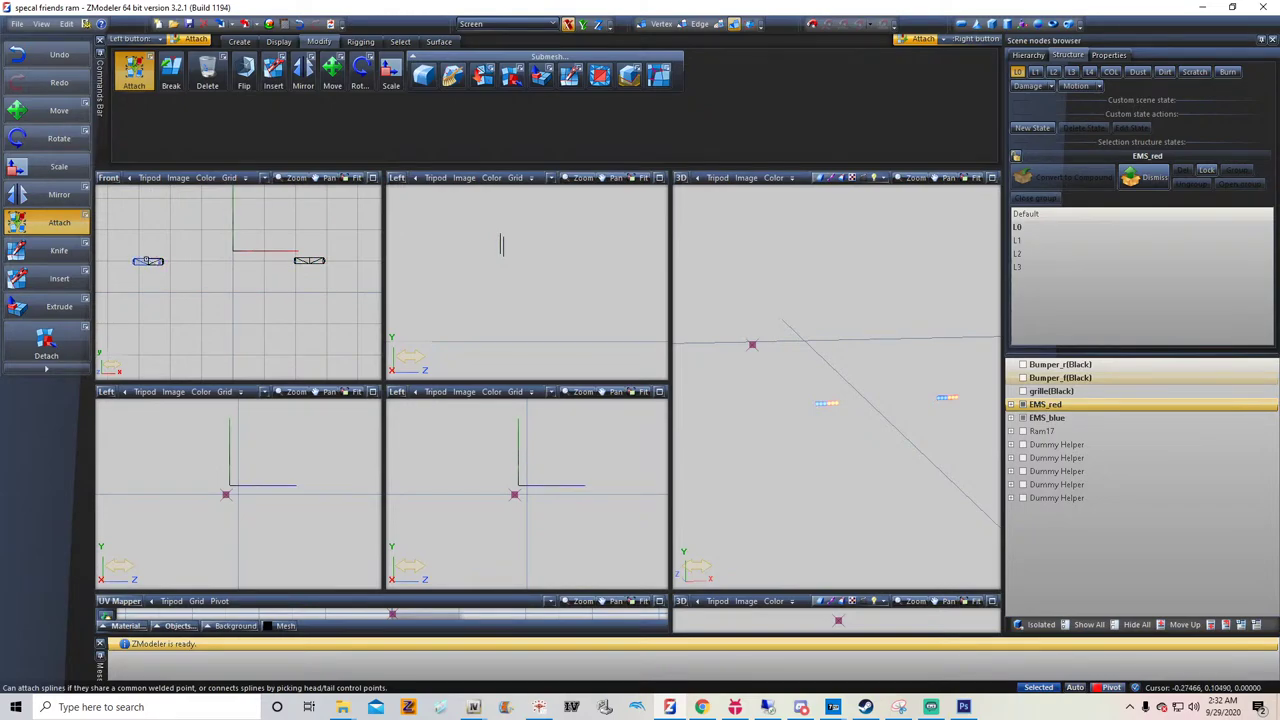
{"action": "left_click", "coordinate": [148, 261]}
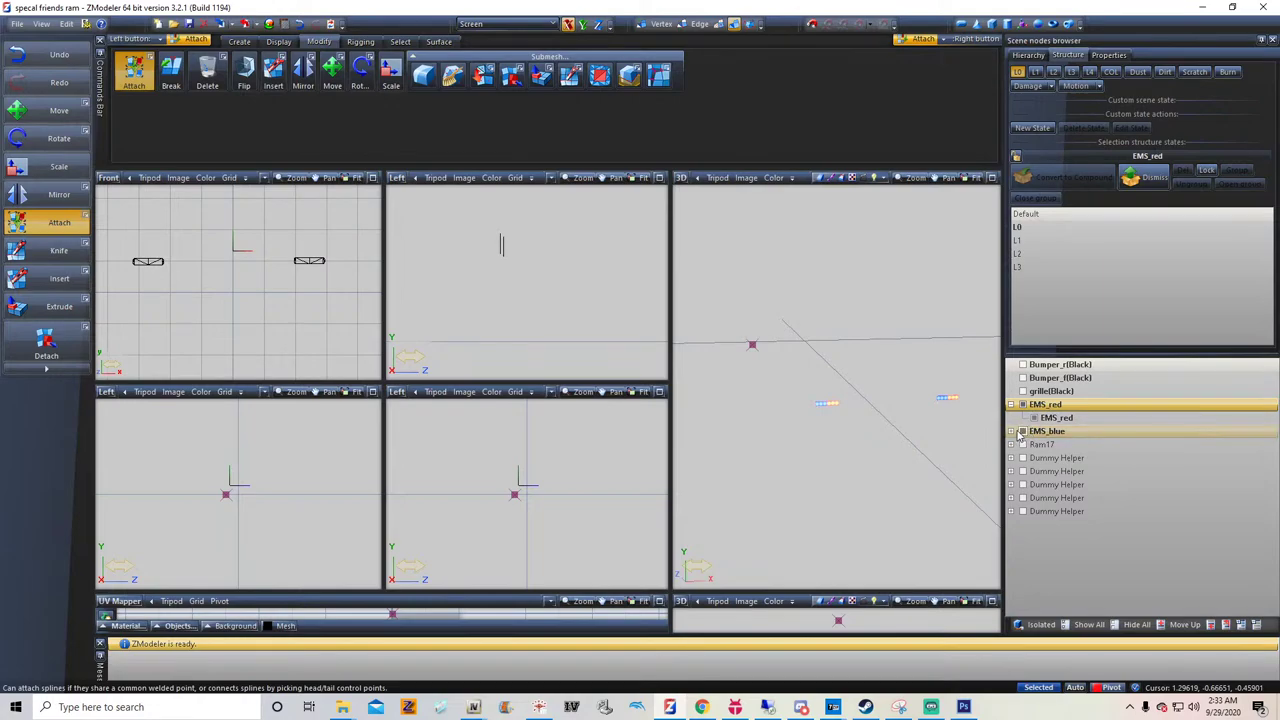
Expand the EMS_blue group and toggle the visibility of it and its child to check what geometry they hold
{"action": "left_click", "coordinate": [1011, 431]}
{"action": "left_click", "coordinate": [1035, 446]}
{"action": "left_click", "coordinate": [1035, 446]}
{"action": "left_click", "coordinate": [1035, 446]}
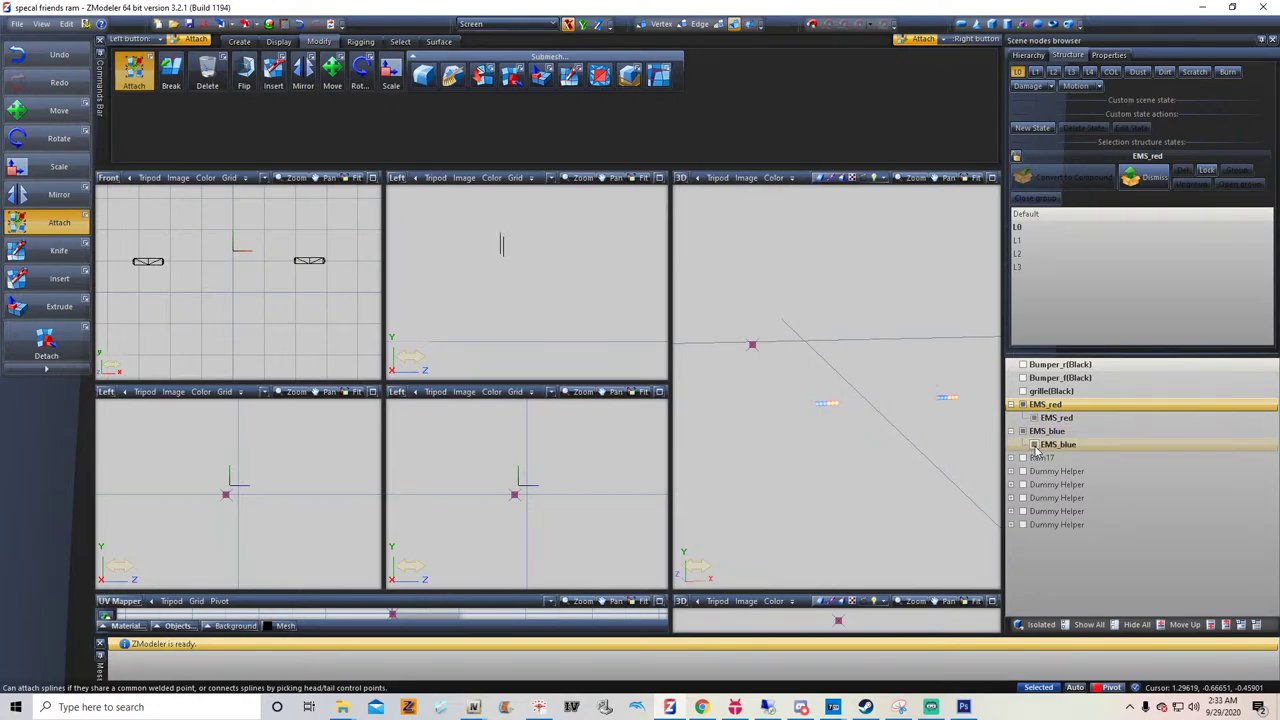
{"action": "left_click", "coordinate": [1035, 447]}
{"action": "left_click", "coordinate": [1025, 434]}
{"action": "left_click", "coordinate": [1025, 434]}
{"action": "left_click", "coordinate": [1025, 434]}
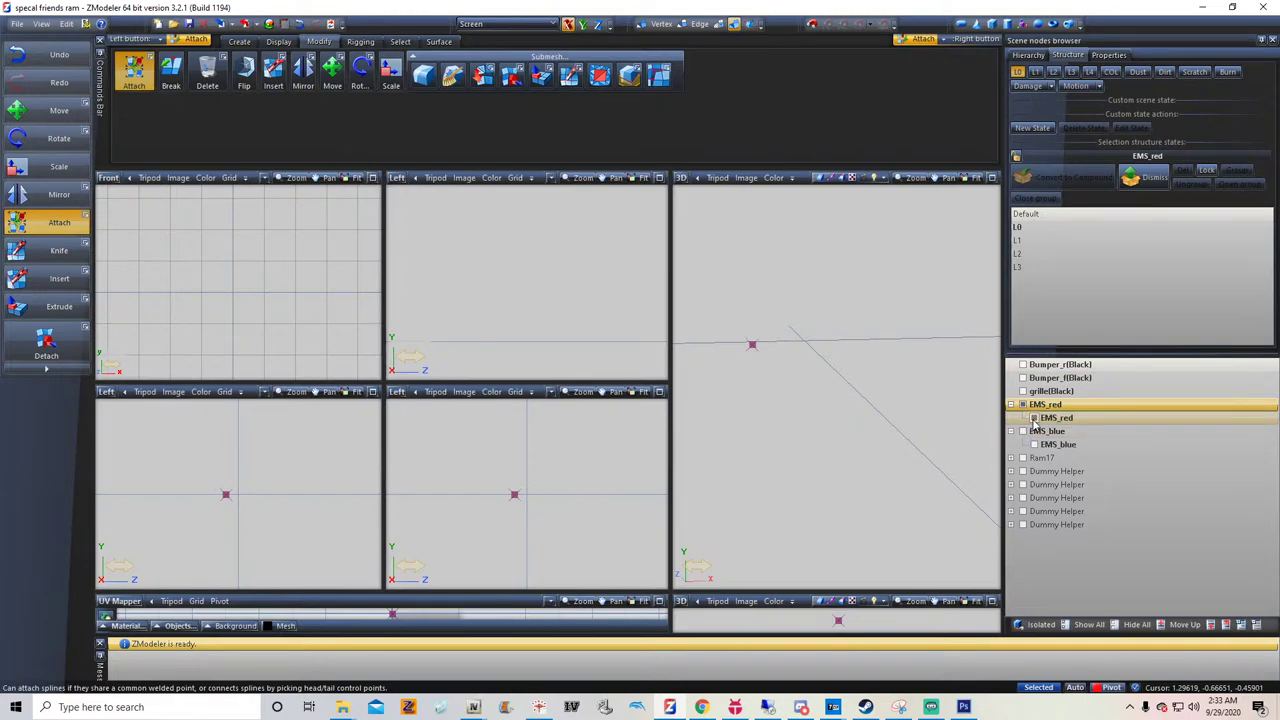
Hide EMS_red and its child, show the EMS_blue parts, and delete the EMS_red group
{"action": "left_click", "coordinate": [1034, 419]}
{"action": "left_click", "coordinate": [1024, 432]}
{"action": "left_click", "coordinate": [1035, 446]}
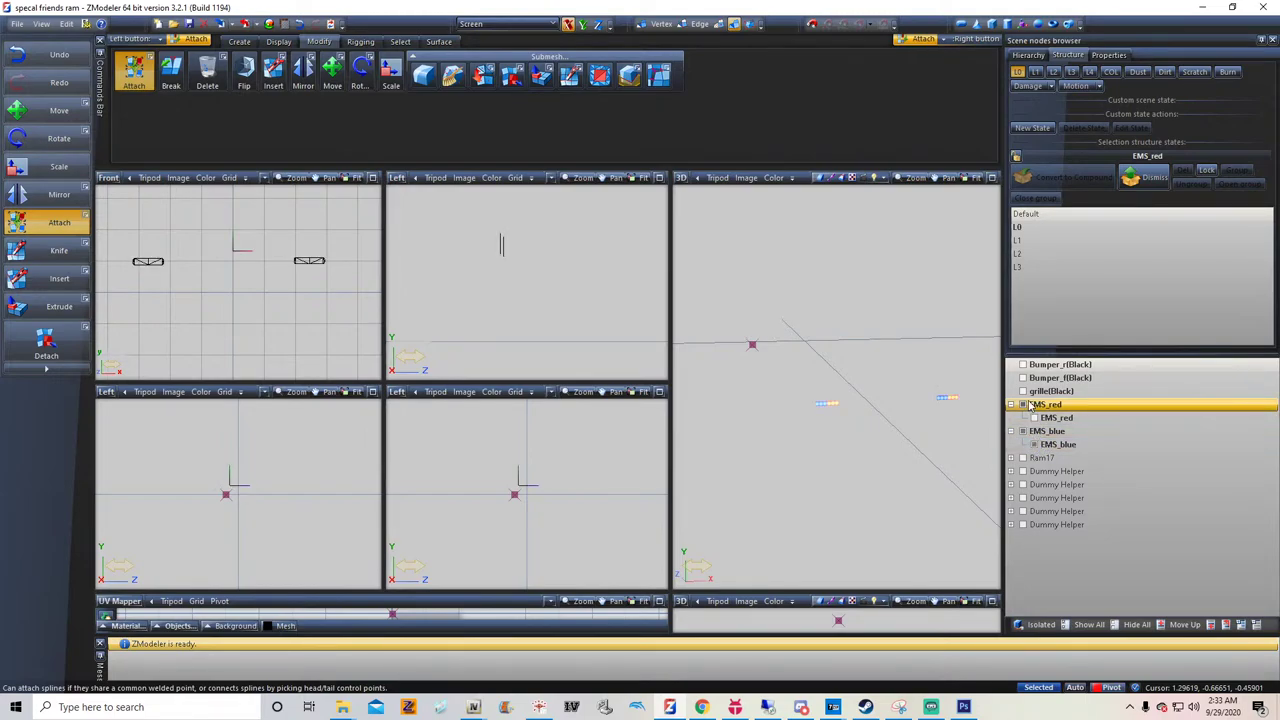
{"action": "left_click", "coordinate": [1023, 405]}
{"action": "left_click", "coordinate": [1010, 404]}
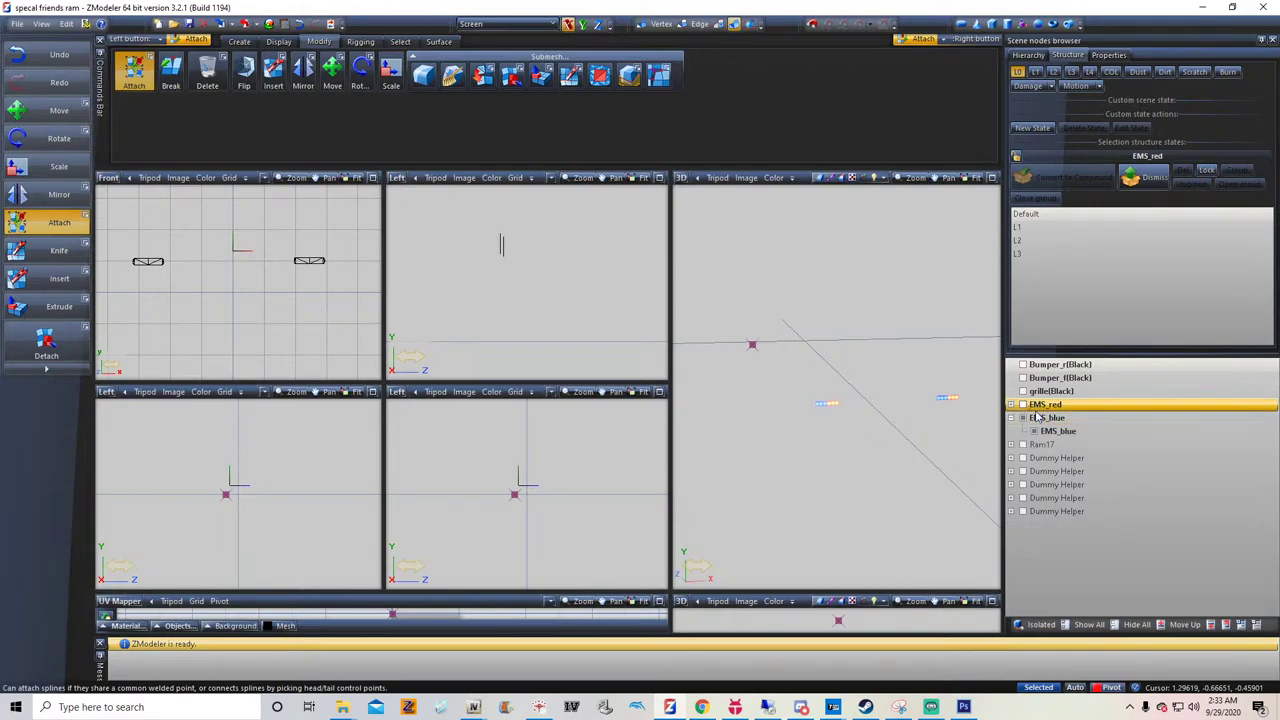
{"action": "right_click", "coordinate": [1036, 407]}
{"action": "left_click", "coordinate": [1152, 447]}
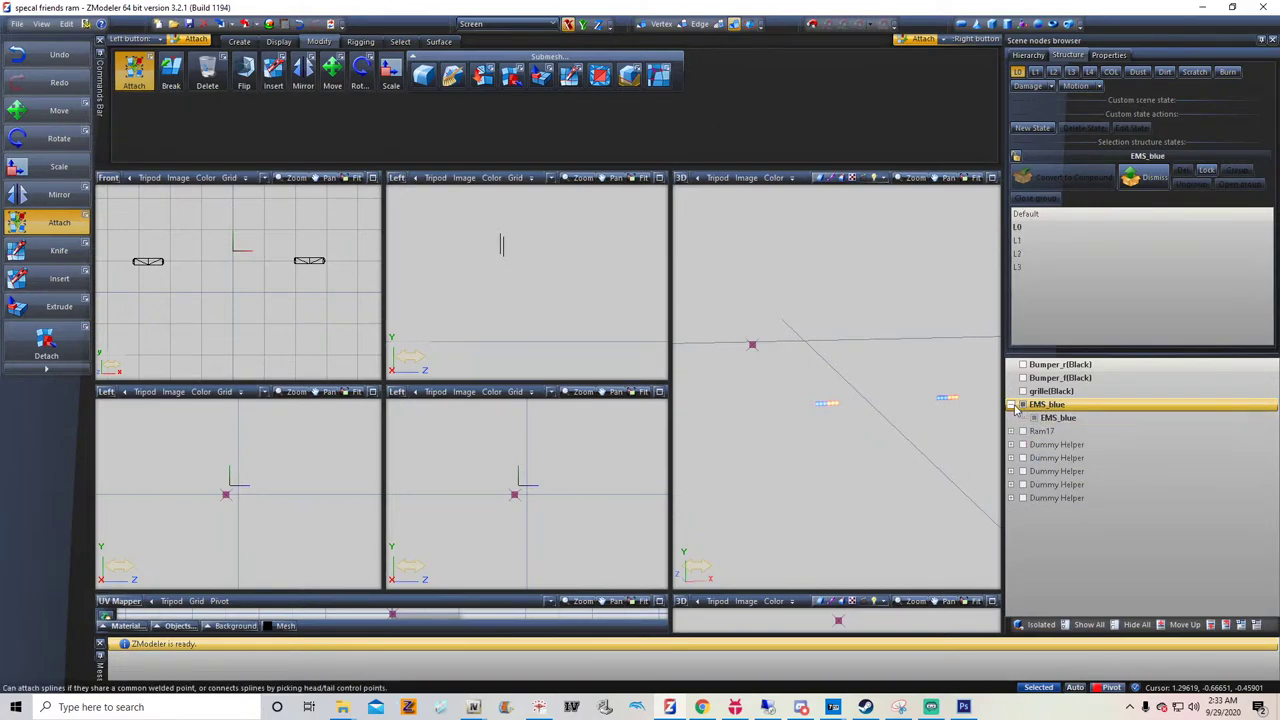
Collapse the remaining EMS_blue group and toggle its visibility to check the light geometry
{"action": "left_click", "coordinate": [1013, 406]}
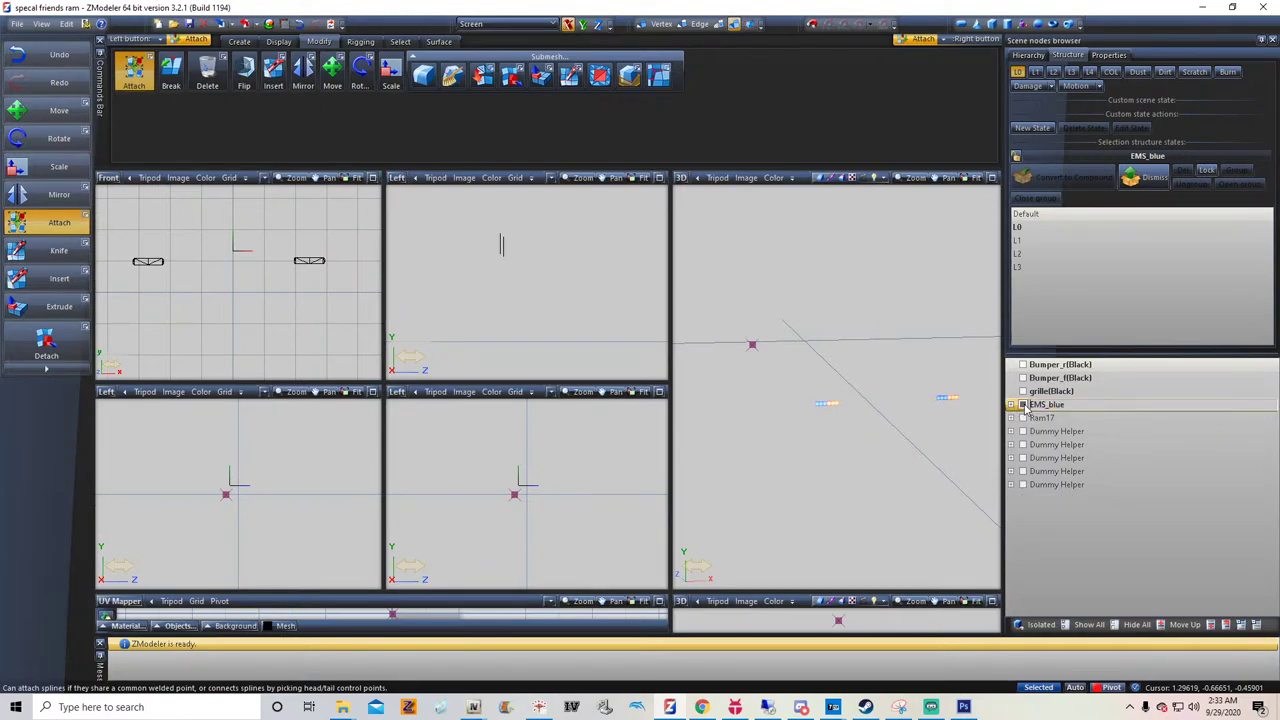
{"action": "left_click", "coordinate": [1024, 406]}
{"action": "left_click", "coordinate": [1022, 405]}
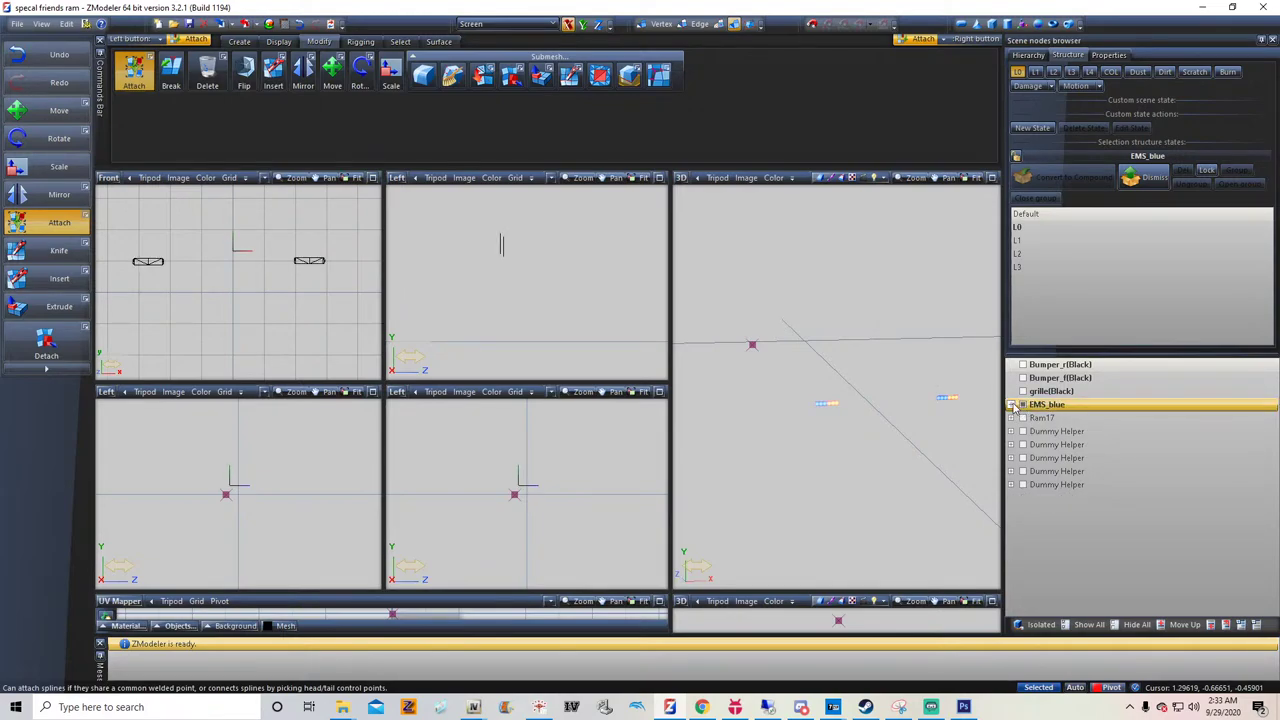
{"action": "left_click", "coordinate": [1023, 406]}
{"action": "left_click", "coordinate": [1023, 406]}
Select both EMS_blue light meshes with Quadr selection, enable Selected mode, and select all their faces at polygon level
{"action": "left_click", "coordinate": [400, 41]}
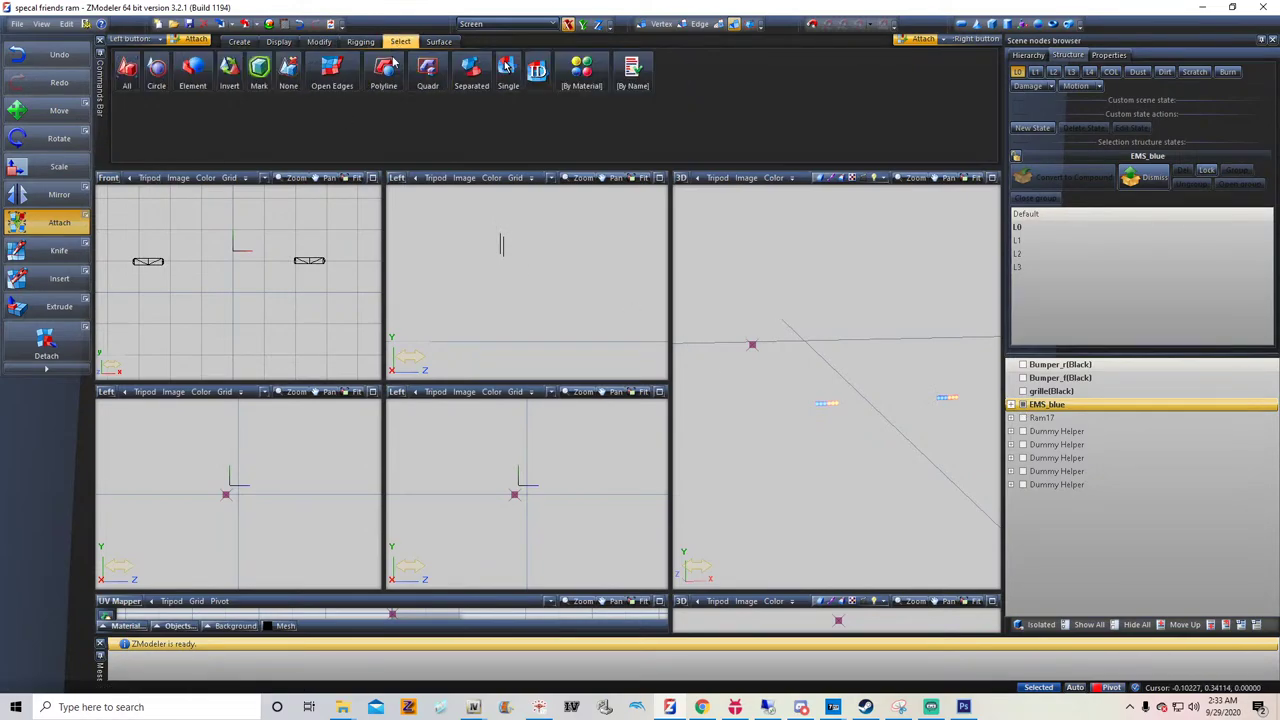
{"action": "left_click", "coordinate": [434, 70]}
{"action": "left_click_drag", "start_coordinate": [103, 237], "coordinate": [380, 278]}
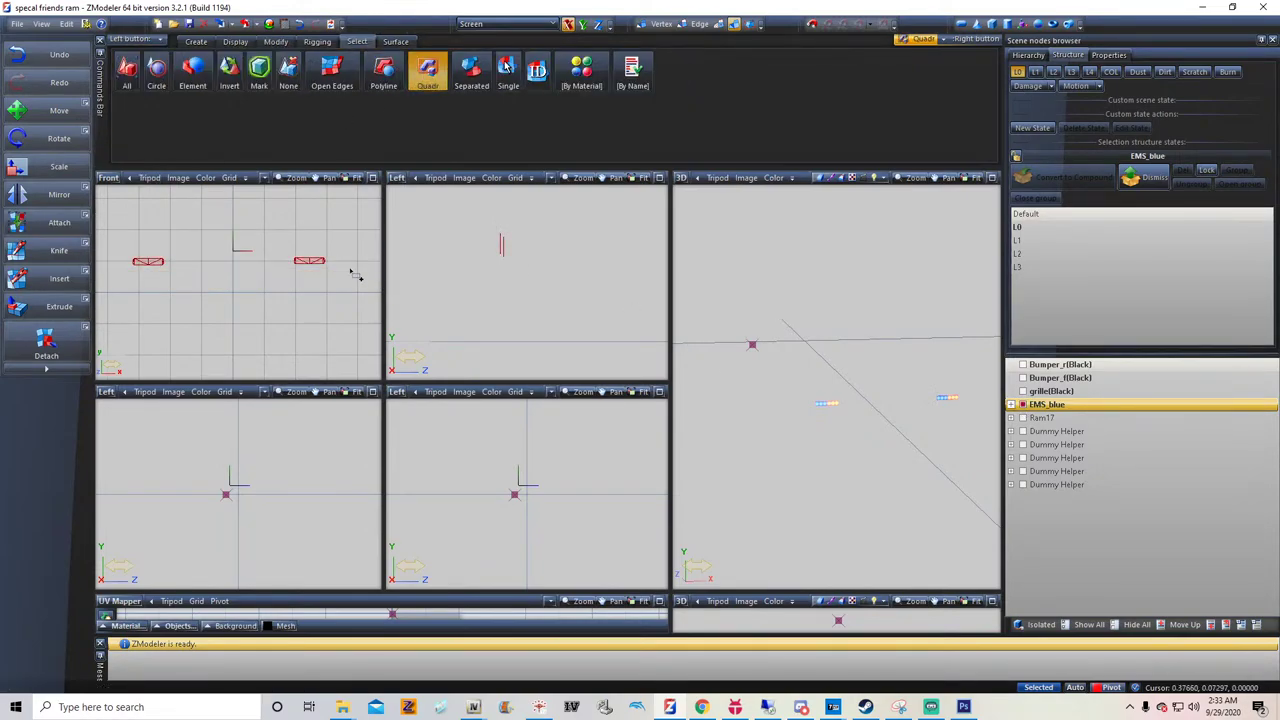
{"action": "key", "text": "space"}
{"action": "left_click", "coordinate": [718, 25]}
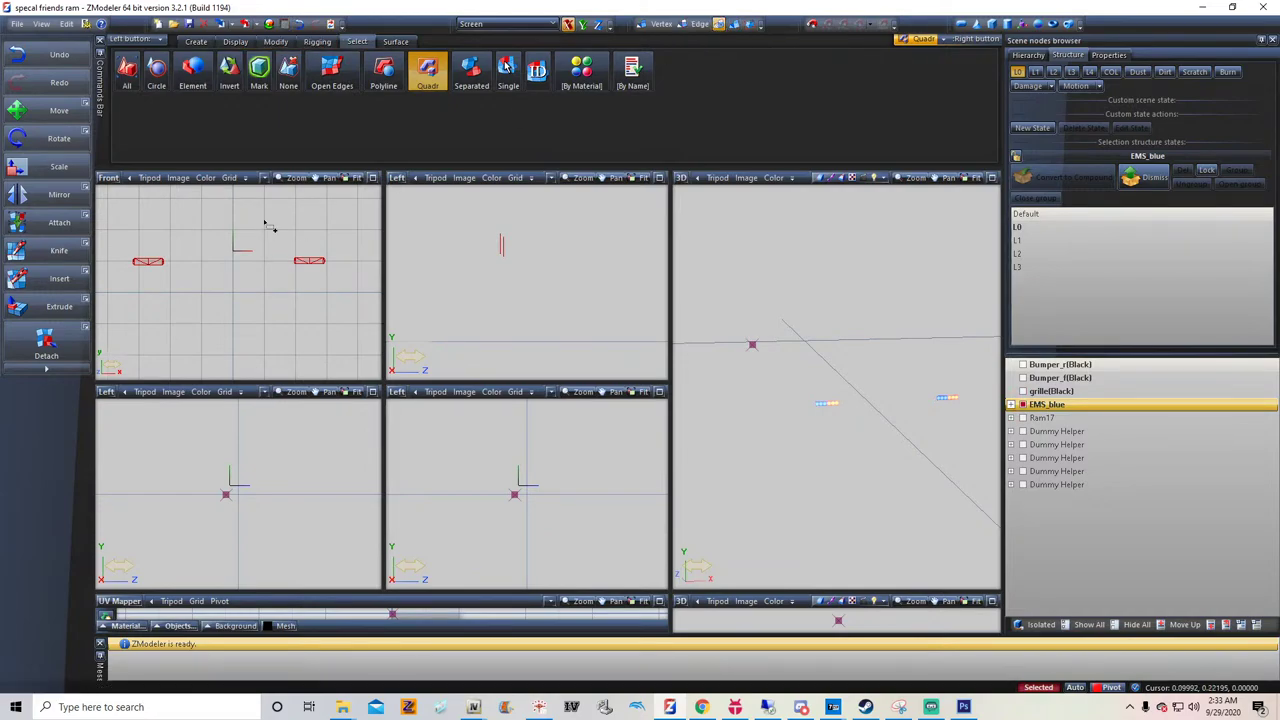
{"action": "left_click_drag", "start_coordinate": [113, 229], "coordinate": [349, 286]}
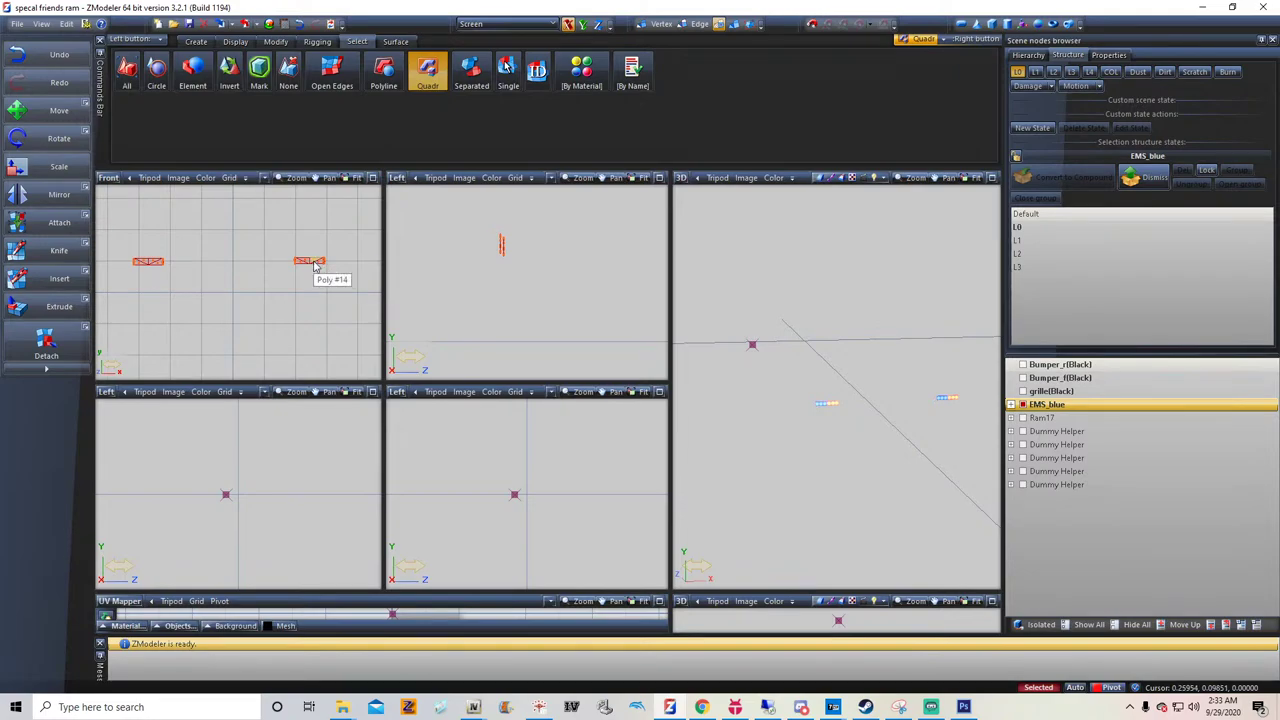
{"action": "right_click", "coordinate": [318, 266]}
{"action": "mouse_move", "coordinate": [350, 286]}
{"action": "left_click", "coordinate": [416, 286]}
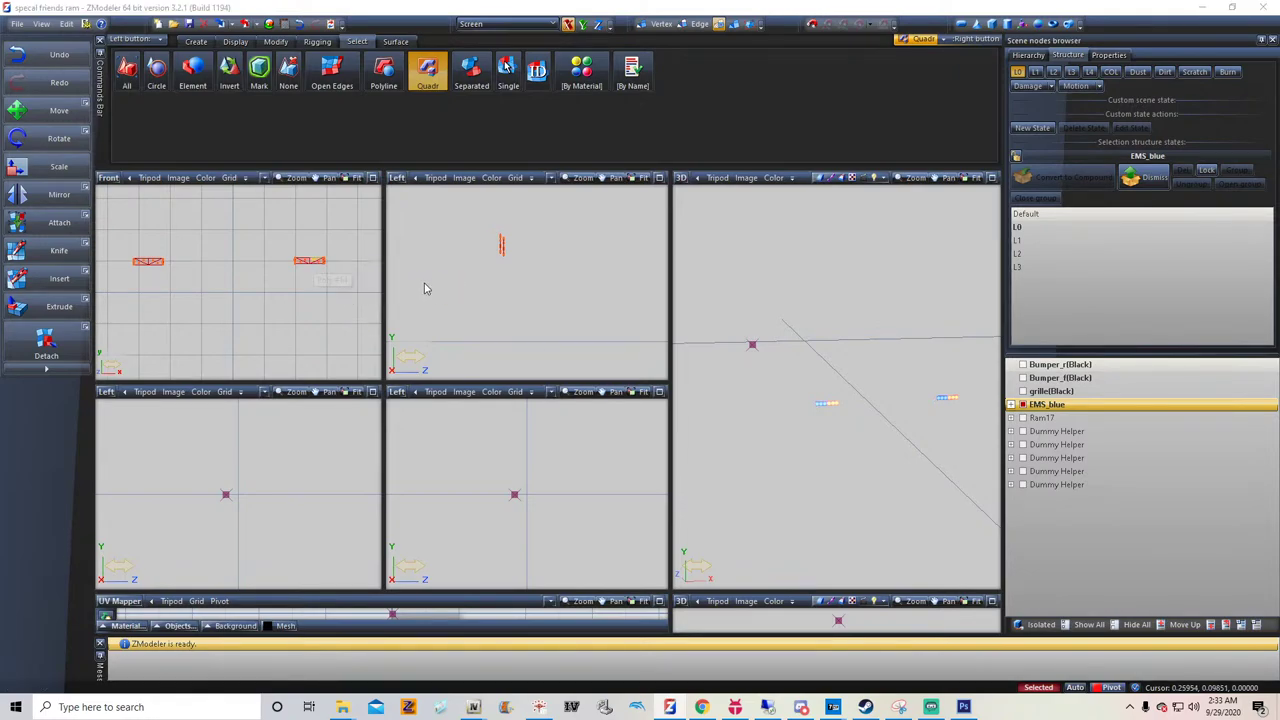
{"action": "left_click", "coordinate": [706, 325]}
{"action": "left_click", "coordinate": [726, 339]}
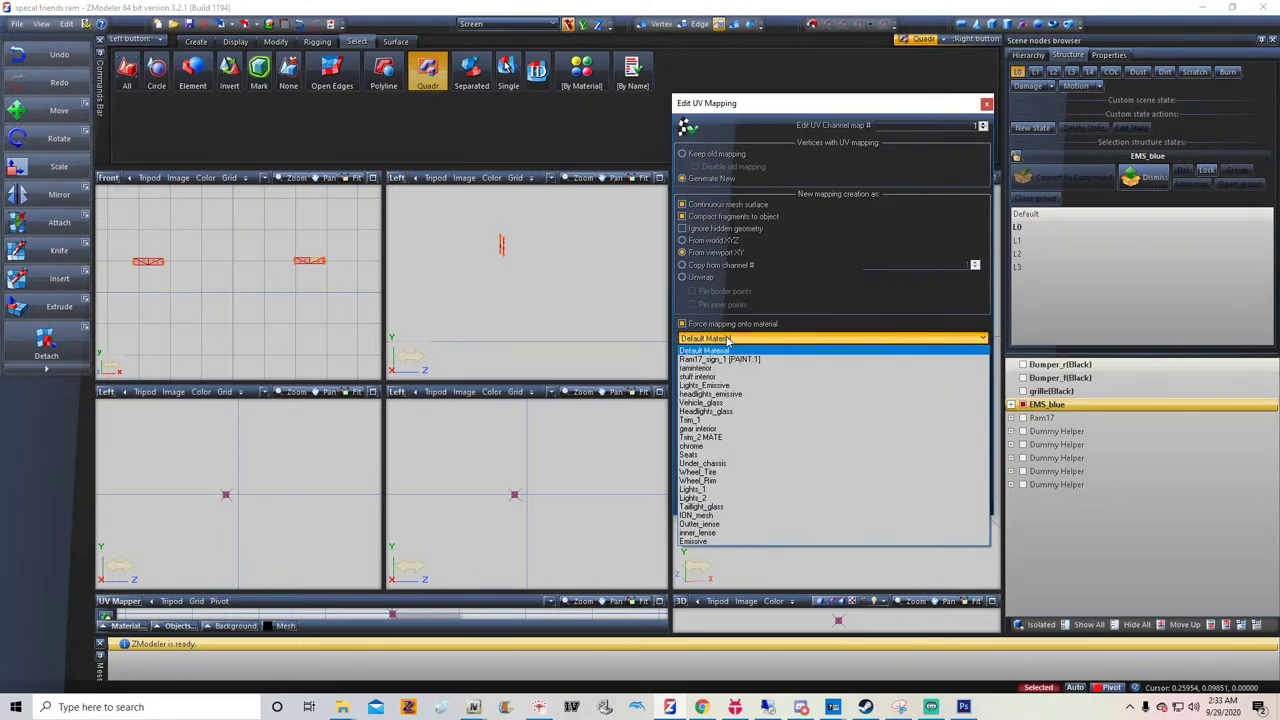
{"action": "left_click", "coordinate": [637, 333]}
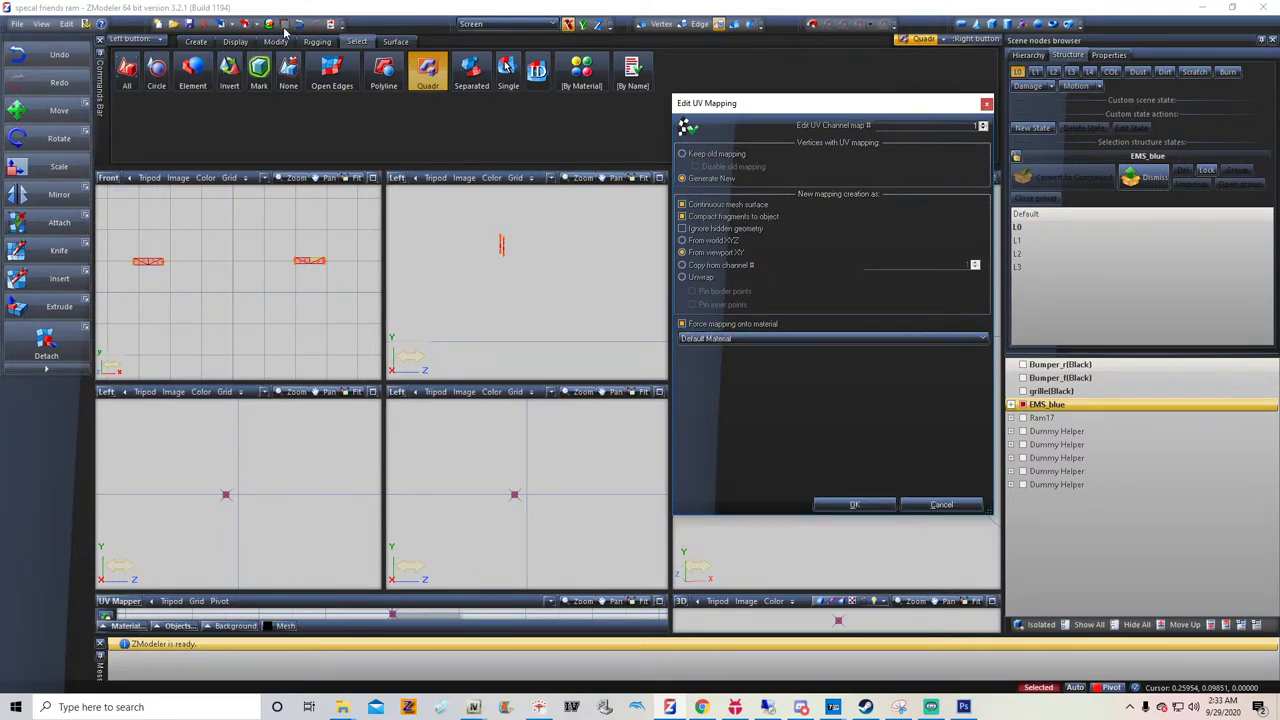
{"action": "left_click", "coordinate": [987, 105]}
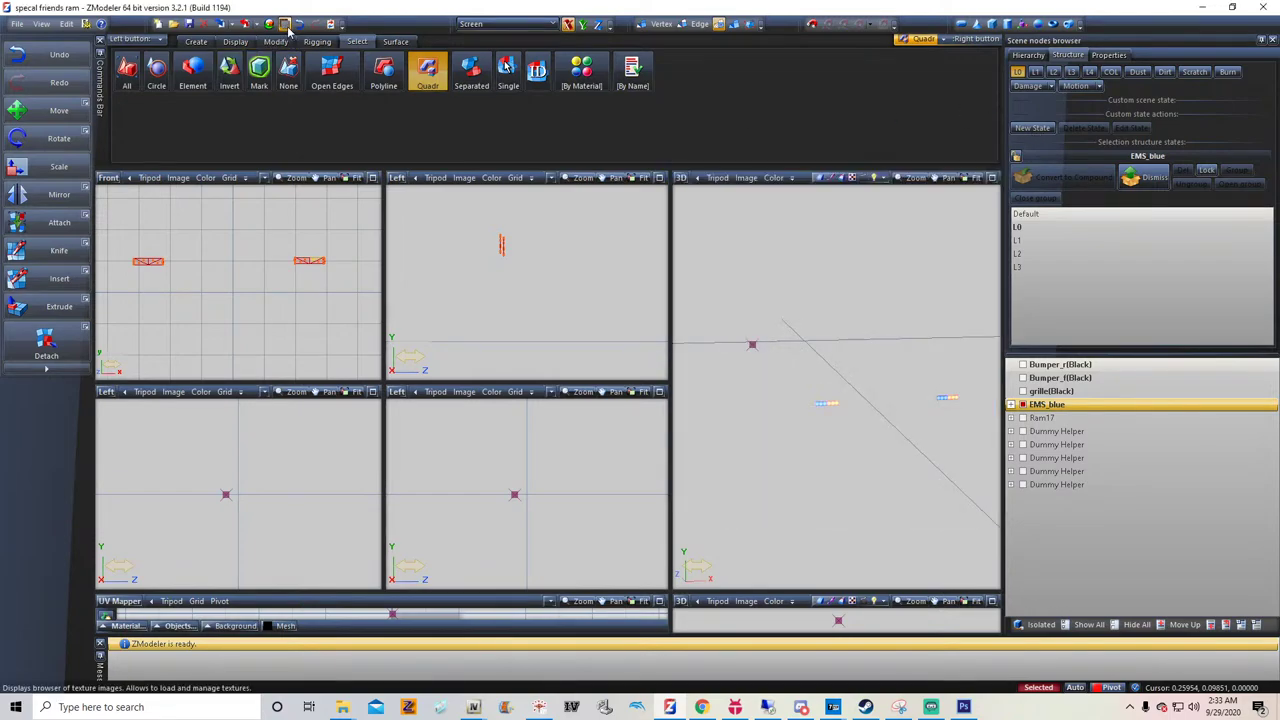
Look up the ion.png texture in the Textures Browser and preview it
{"action": "left_click", "coordinate": [285, 25]}
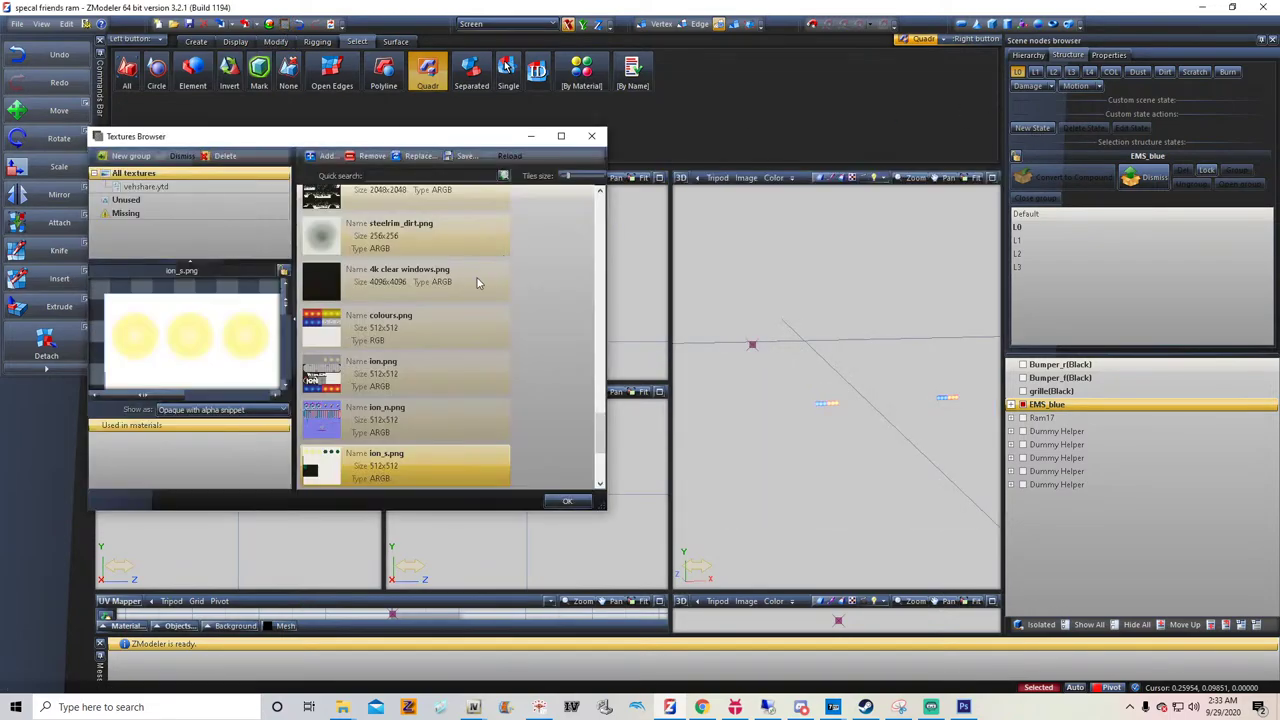
{"action": "left_click", "coordinate": [375, 373]}
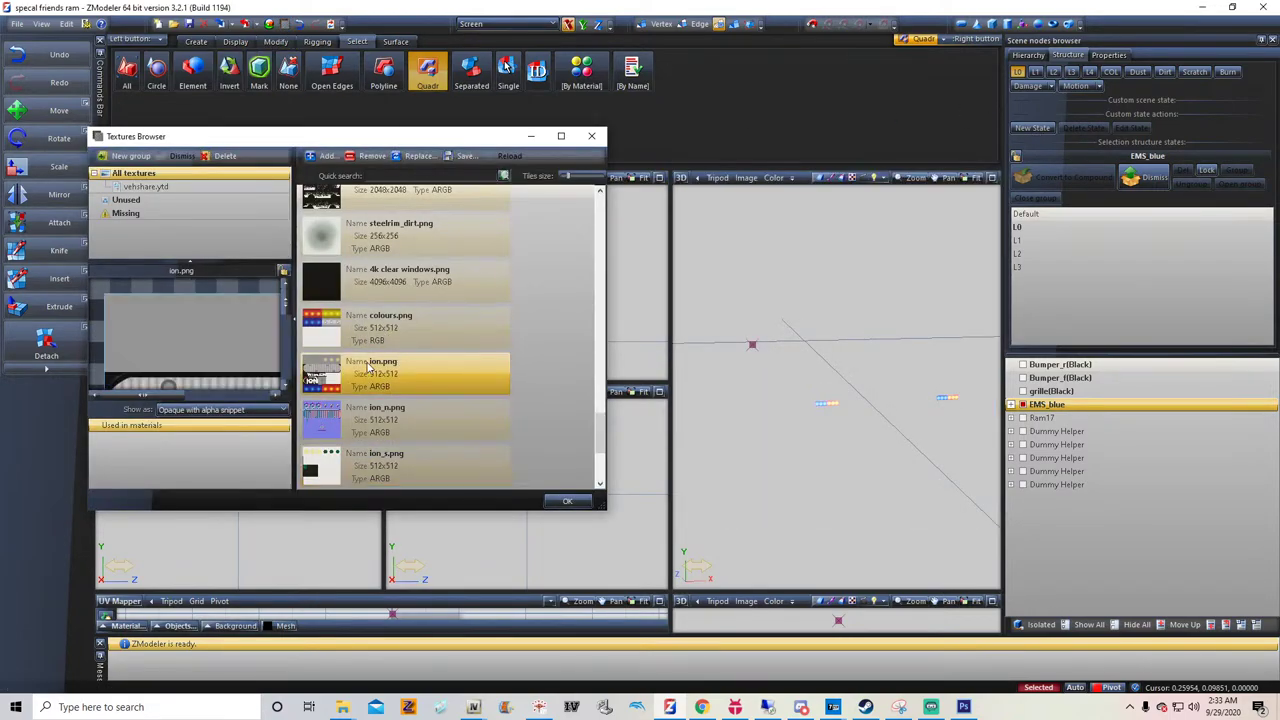
{"action": "left_click", "coordinate": [567, 502]}
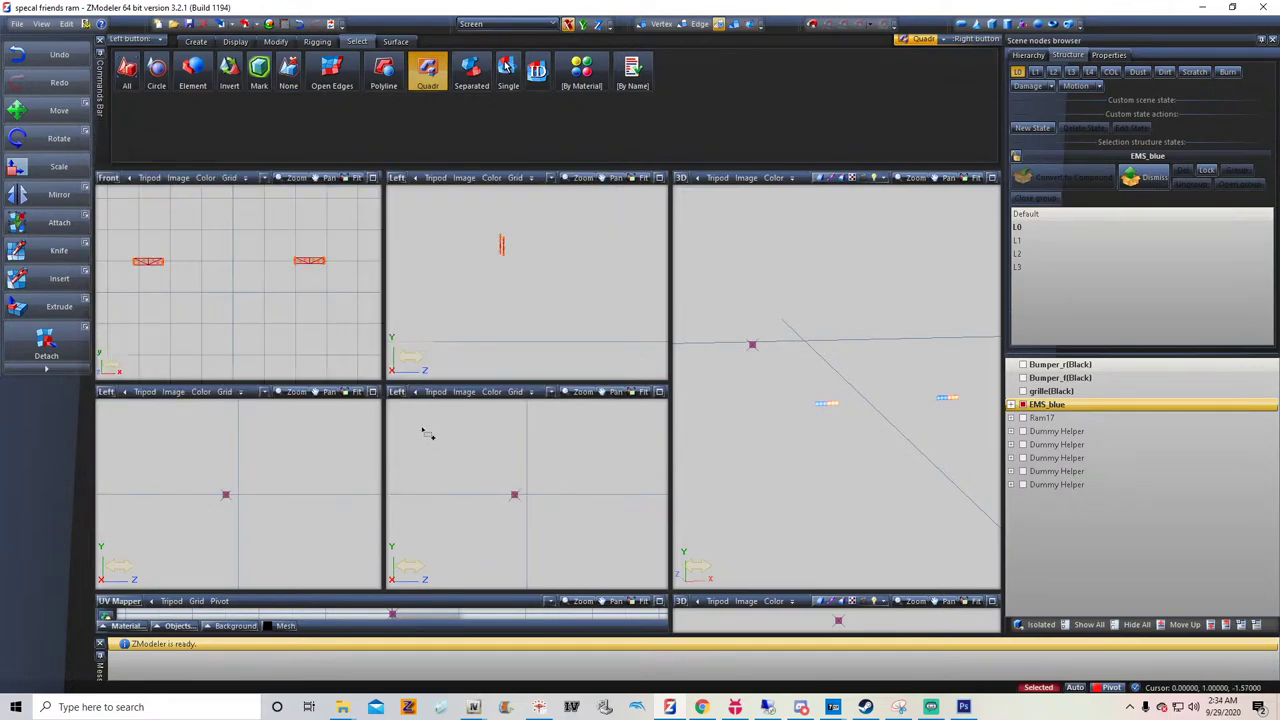
Set the material that UV mapping is forced onto to Emissive for the EMS_blue light faces, and close the mapping settings
{"action": "right_click", "coordinate": [310, 263]}
{"action": "mouse_move", "coordinate": [343, 288]}
{"action": "left_click", "coordinate": [408, 289]}
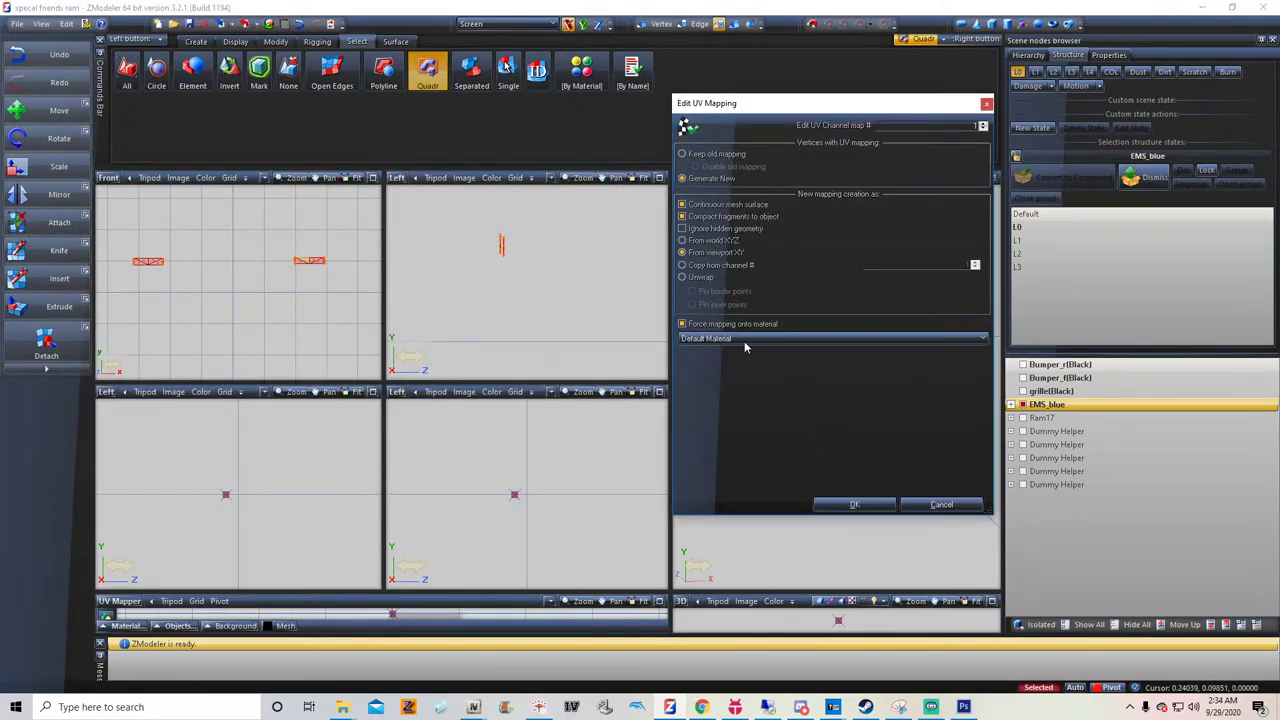
{"action": "left_click", "coordinate": [735, 340]}
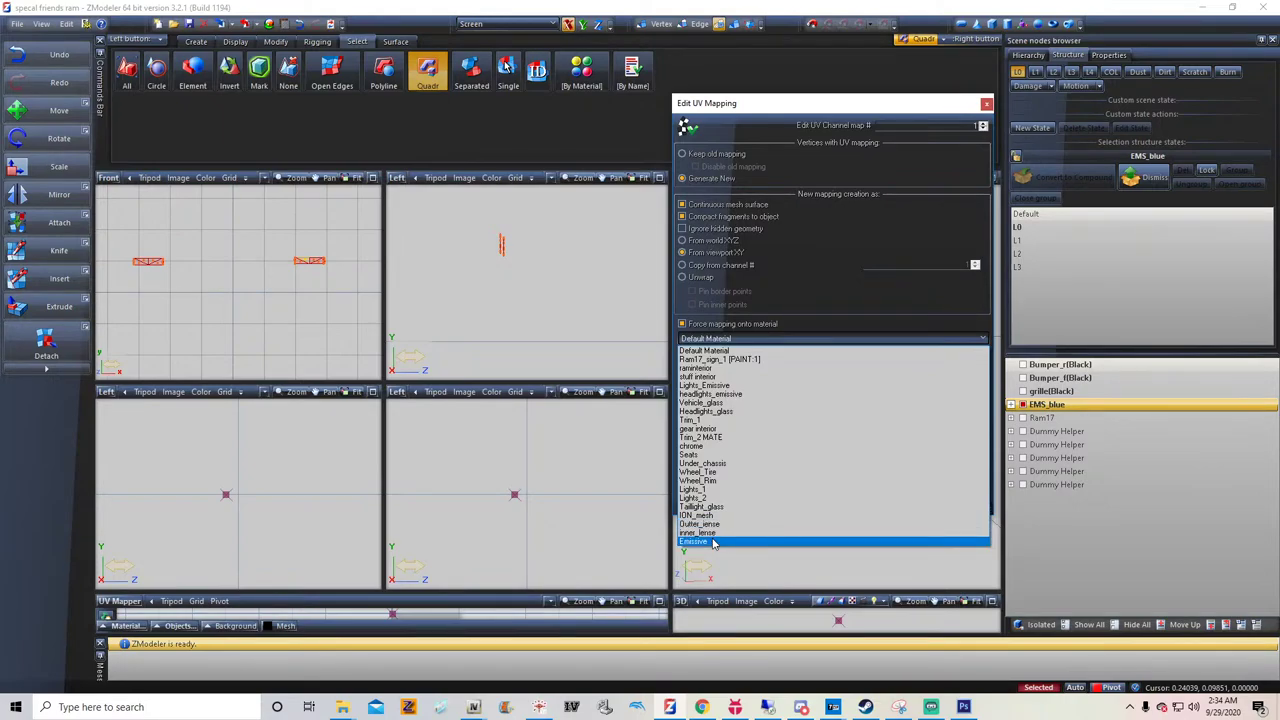
{"action": "left_click", "coordinate": [714, 541]}
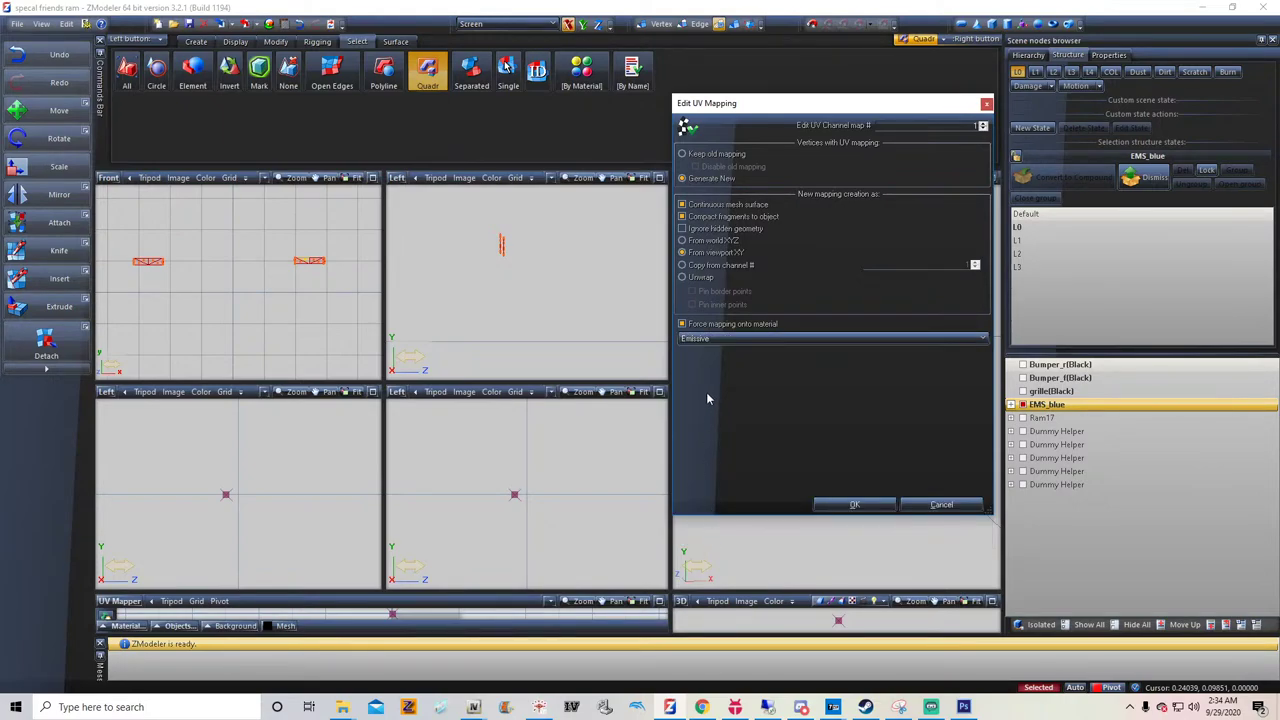
{"action": "left_click", "coordinate": [986, 105]}
Check the scene's material list and reopen the texture list to examine the ion.png entry
{"action": "left_click", "coordinate": [270, 25]}
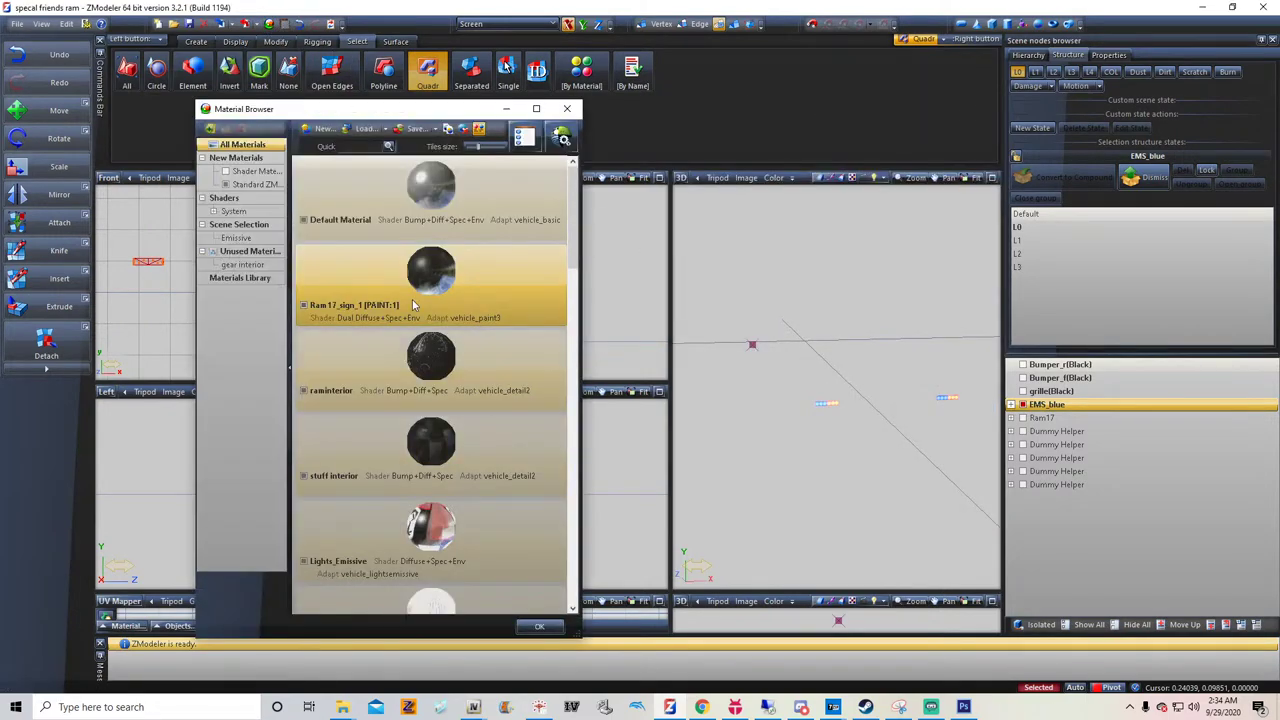
{"action": "left_click", "coordinate": [568, 108]}
{"action": "left_click", "coordinate": [288, 23]}
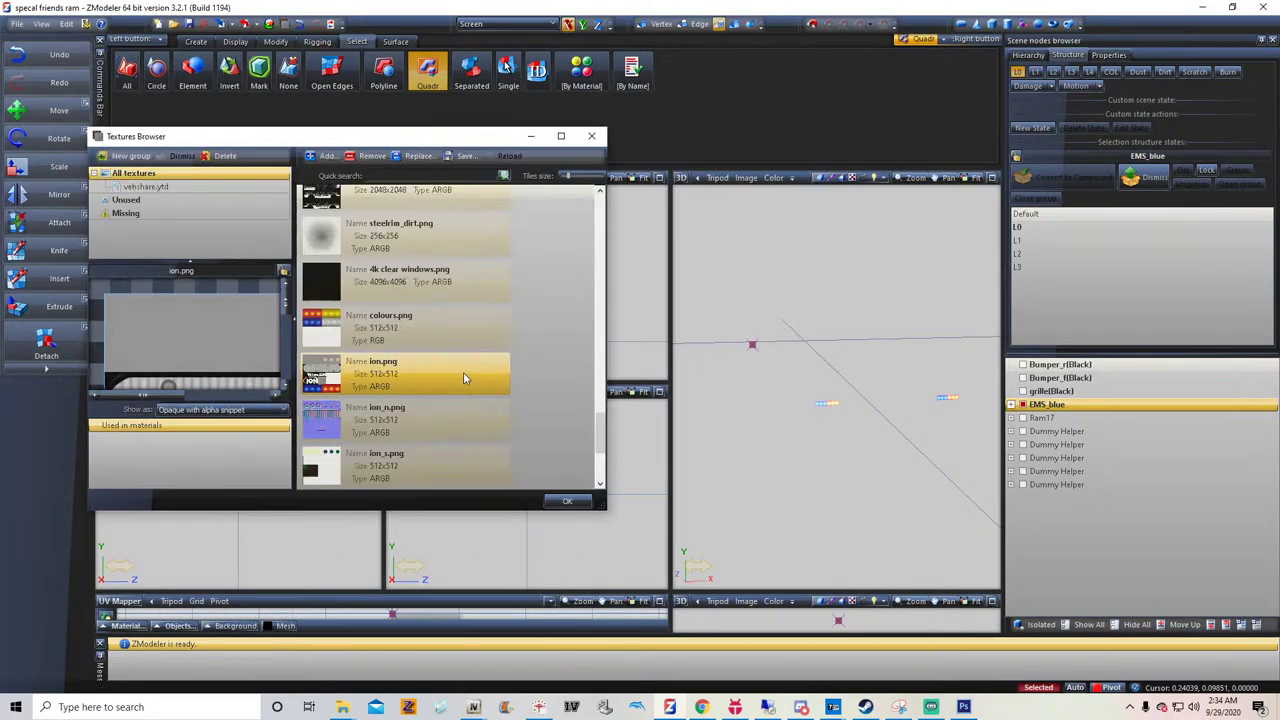
{"action": "double_click", "coordinate": [392, 362]}
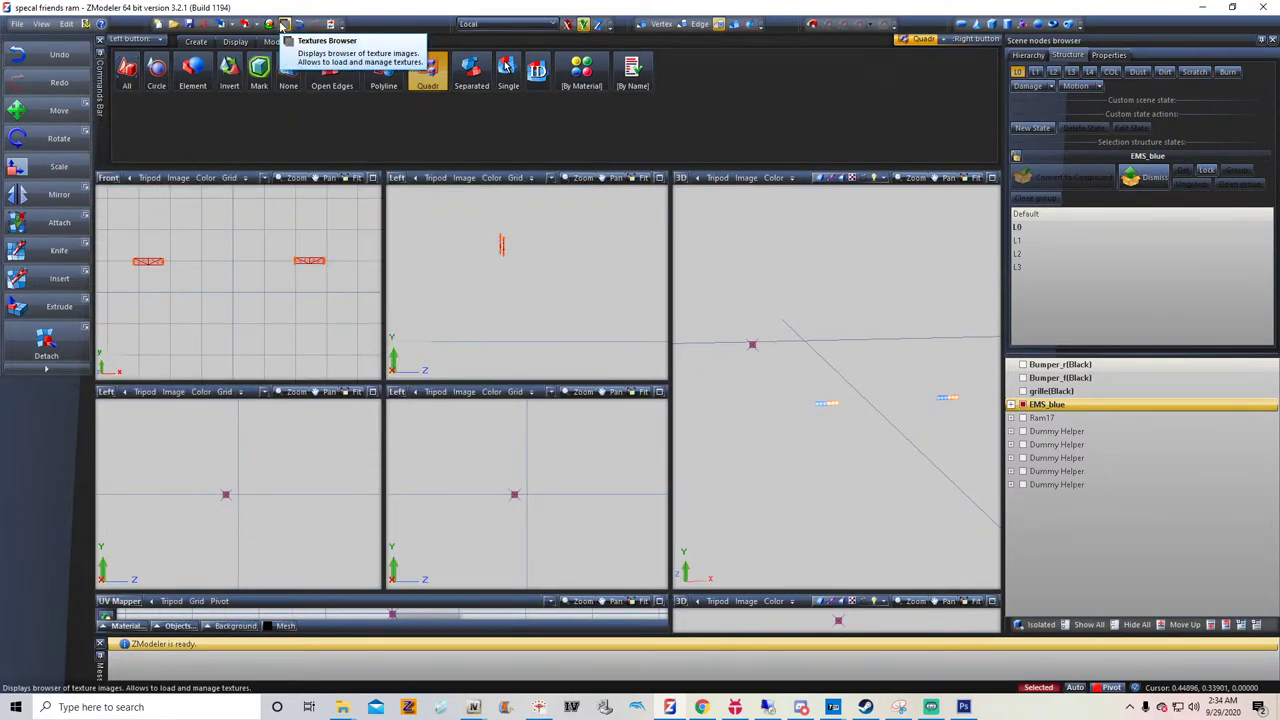
Open the Emissive material's properties, pick ION.png as its DETAIL texture map, and close the material windows
{"action": "left_click", "coordinate": [269, 23]}
{"action": "scroll", "coordinate": [490, 344], "scroll_direction": "down", "scroll_amount": 15}
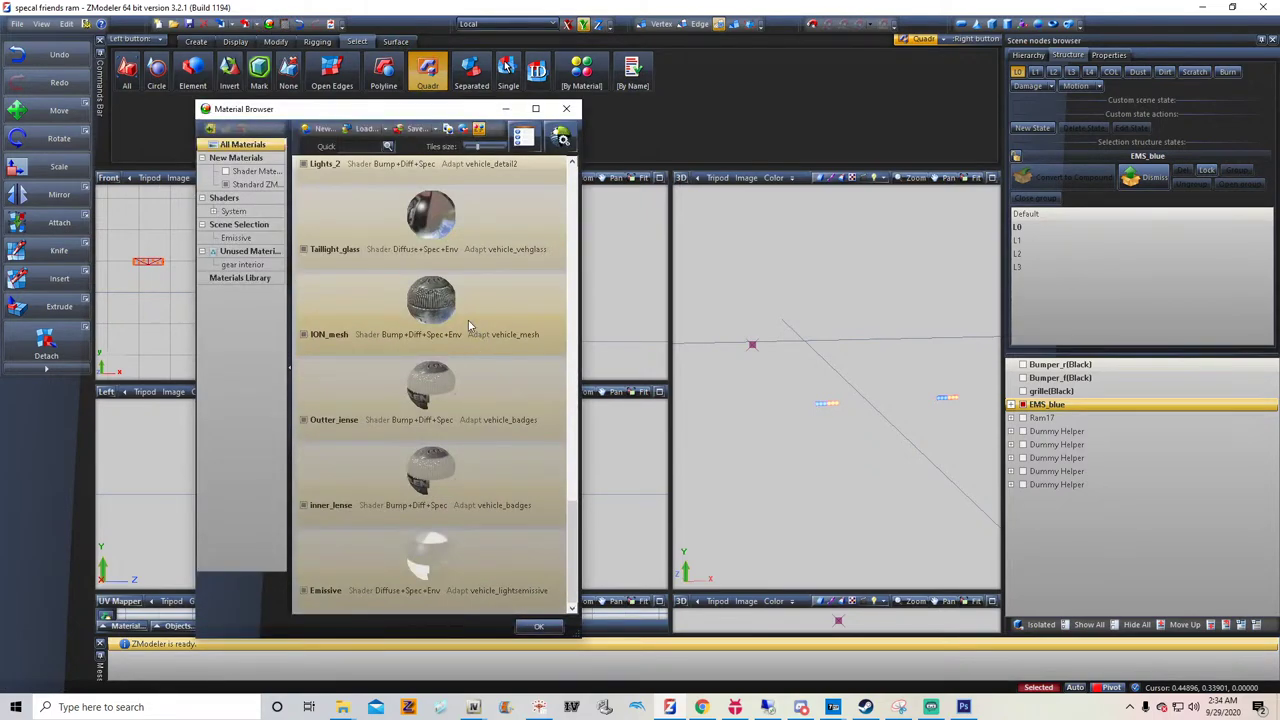
{"action": "scroll", "coordinate": [485, 450], "scroll_direction": "up", "scroll_amount": 5}
{"action": "scroll", "coordinate": [484, 476], "scroll_direction": "down", "scroll_amount": 5}
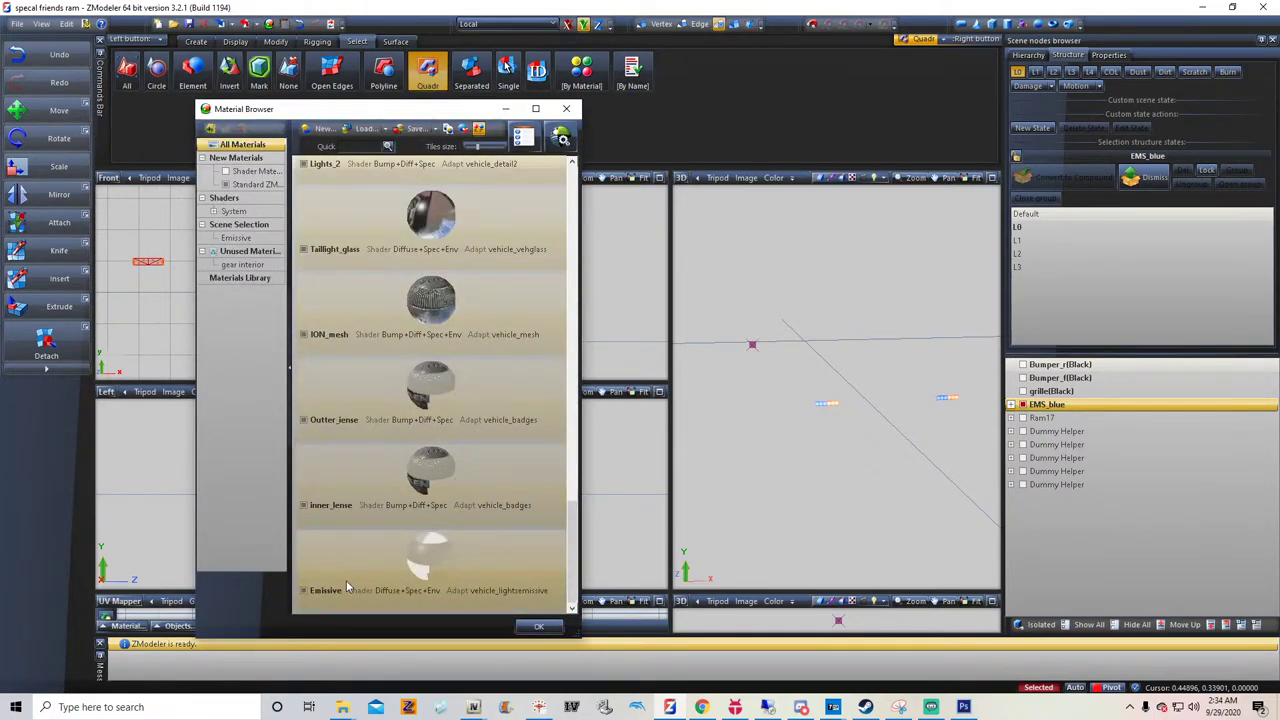
{"action": "left_click", "coordinate": [305, 592]}
{"action": "left_click_drag", "start_coordinate": [405, 111], "coordinate": [509, 141]}
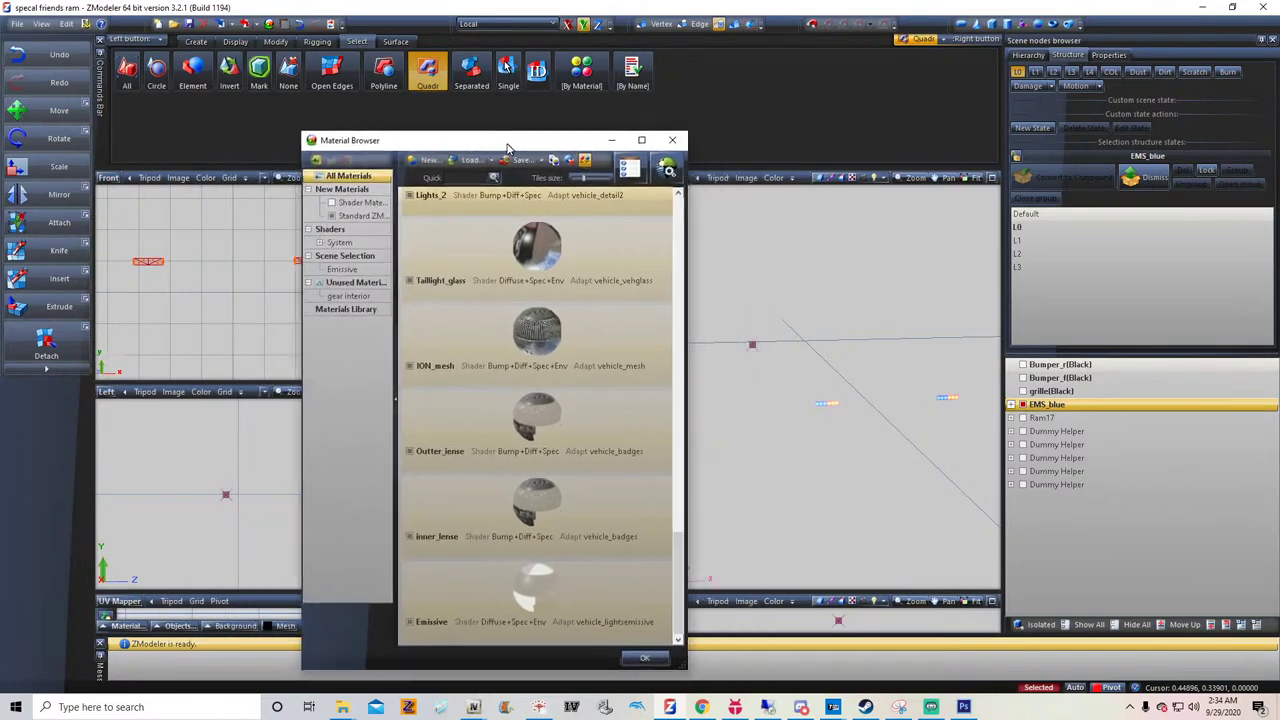
{"action": "double_click", "coordinate": [521, 591]}
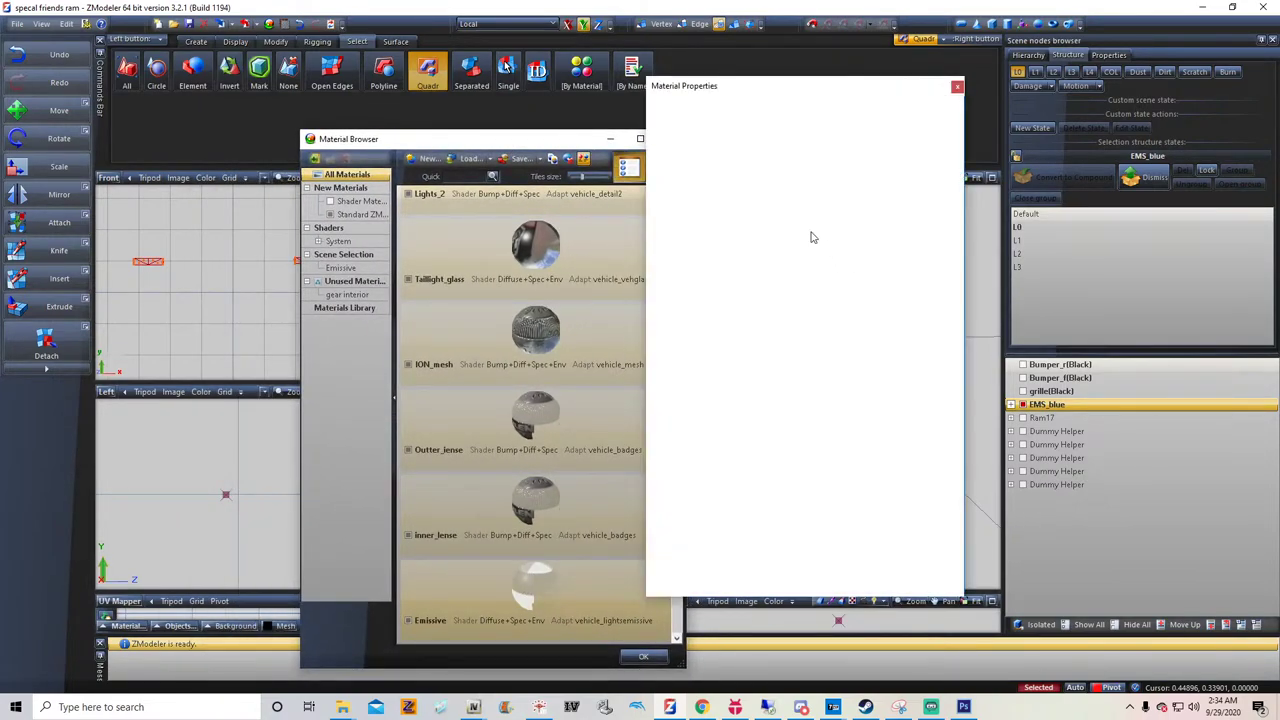
{"action": "left_click", "coordinate": [842, 318]}
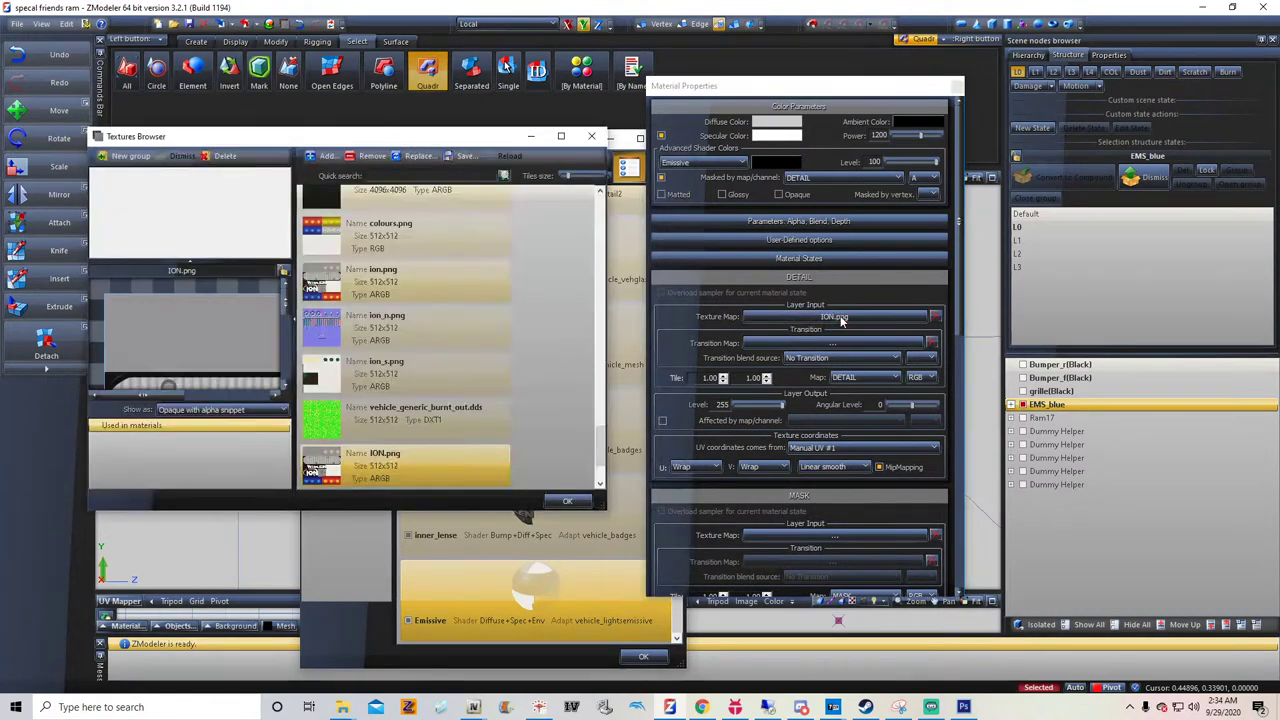
{"action": "double_click", "coordinate": [396, 461]}
{"action": "left_click", "coordinate": [629, 168]}
{"action": "left_click", "coordinate": [957, 88]}
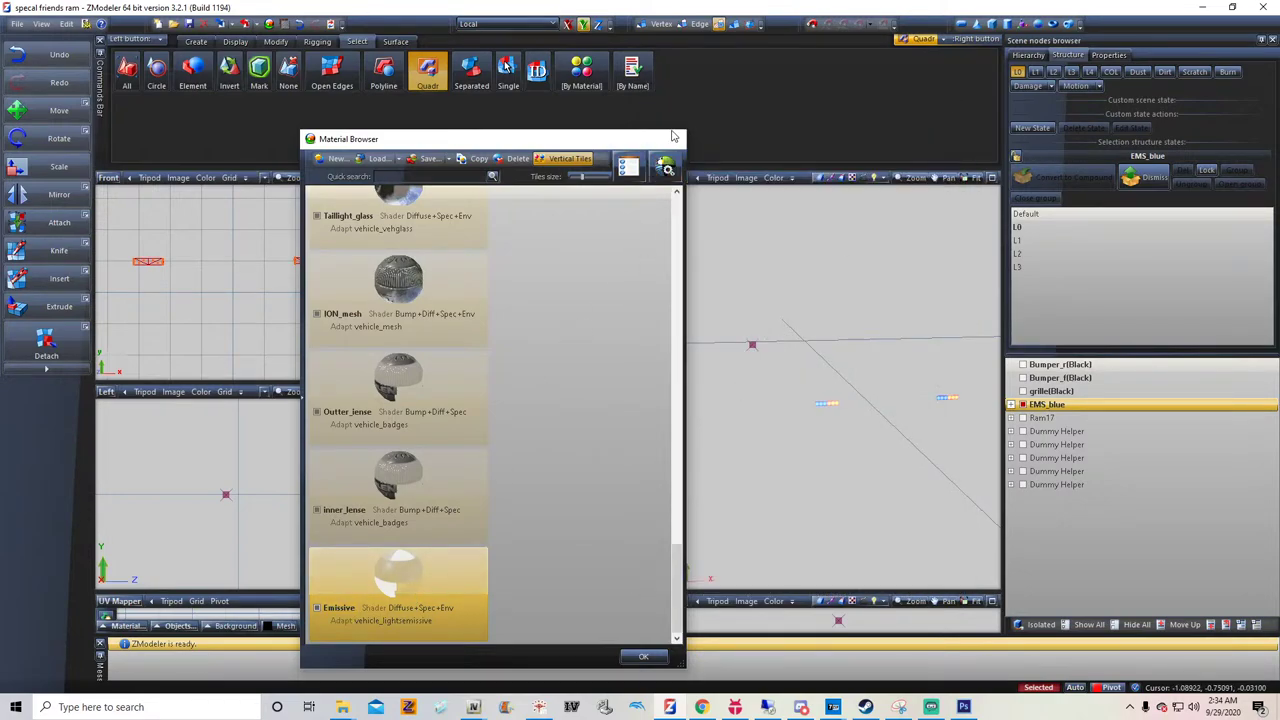
{"action": "left_click", "coordinate": [673, 138]}
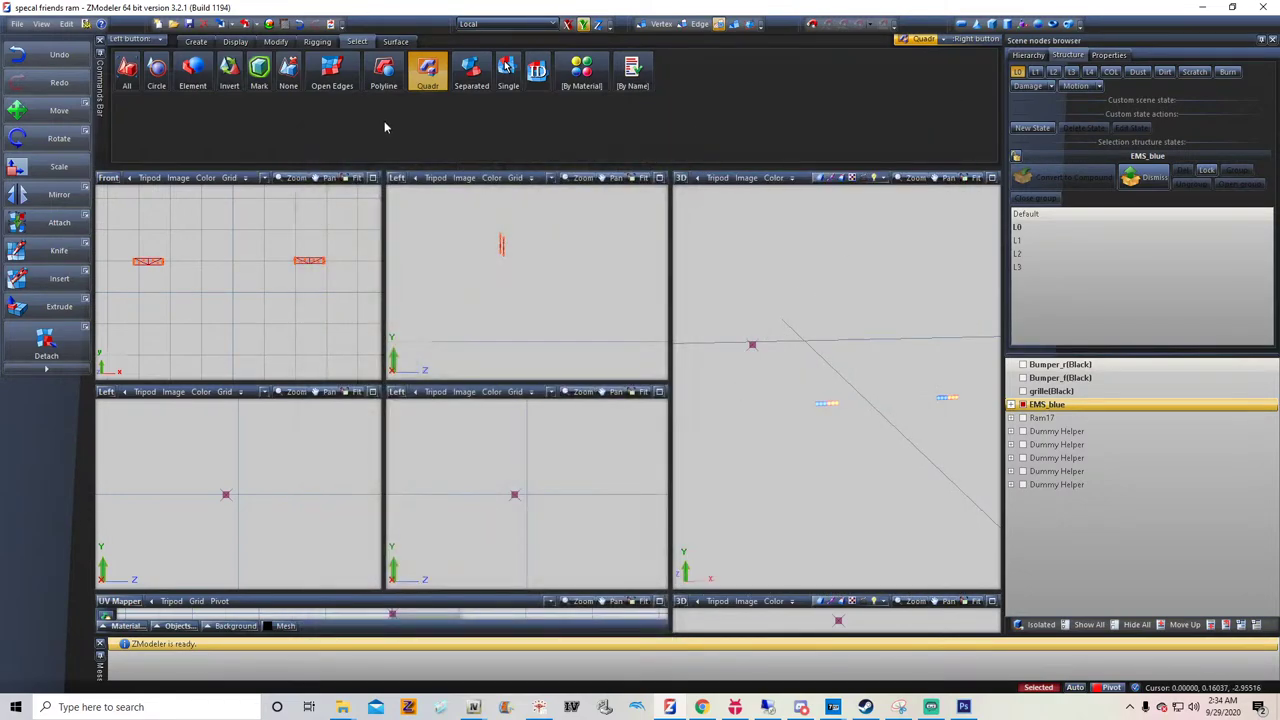
Generate new UV mapping from viewport XY on channel 1 for the EMS_blue light faces, forced onto the Emissive material
{"action": "right_click", "coordinate": [303, 261]}
{"action": "mouse_move", "coordinate": [350, 284]}
{"action": "left_click", "coordinate": [411, 284]}
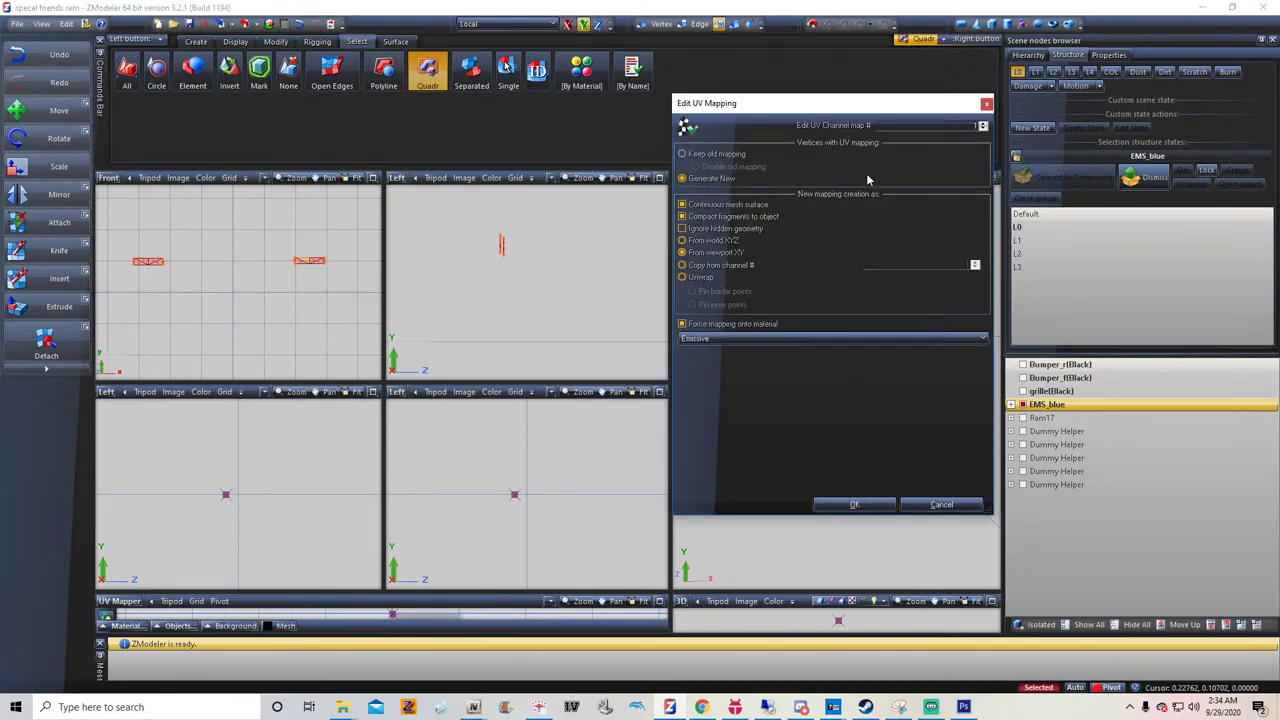
{"action": "left_click", "coordinate": [850, 505]}
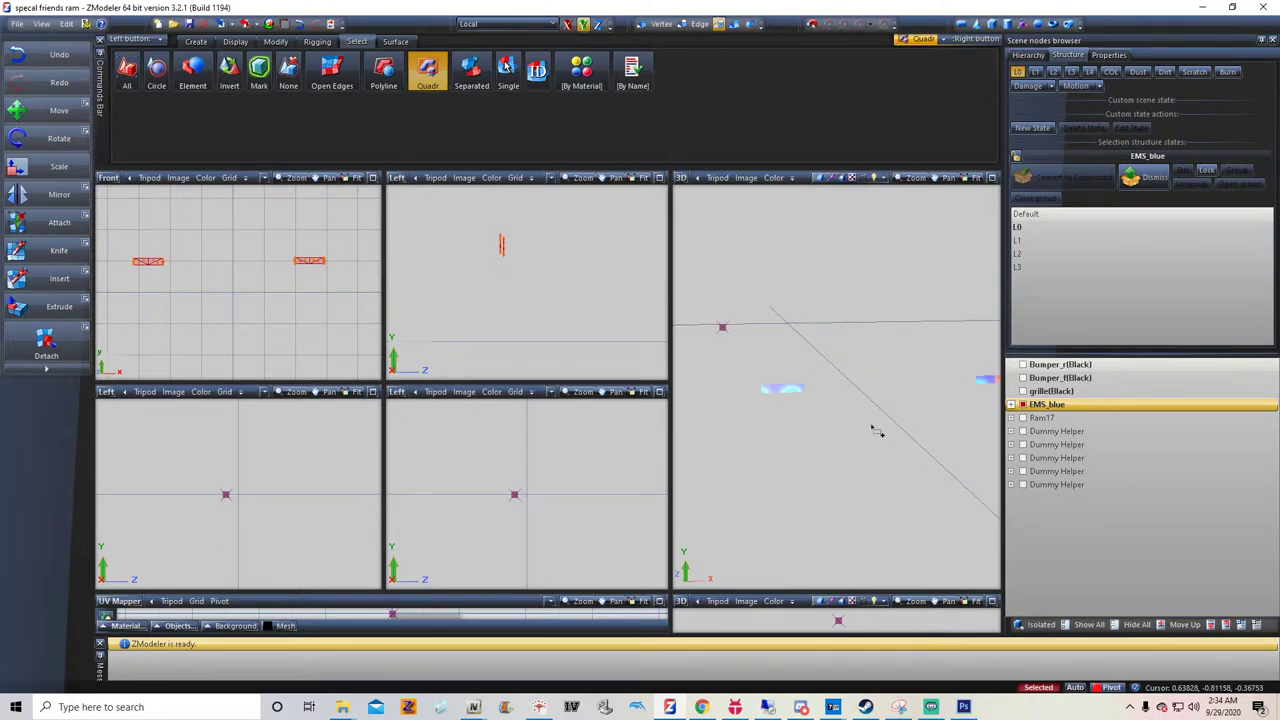
{"action": "scroll", "coordinate": [873, 428], "scroll_direction": "down", "scroll_amount": 3}
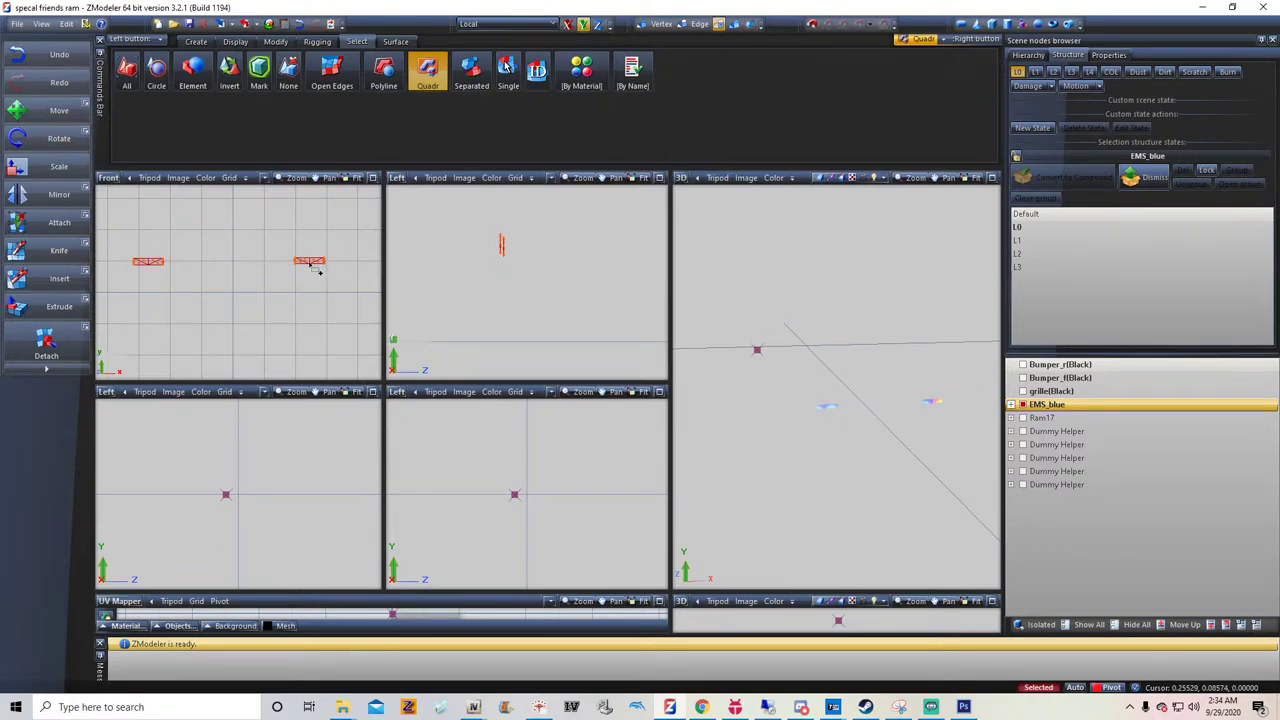
Switch the Left view below the Front view to the UV Mapper and display the Emissive material's texture in it
{"action": "left_click", "coordinate": [106, 393]}
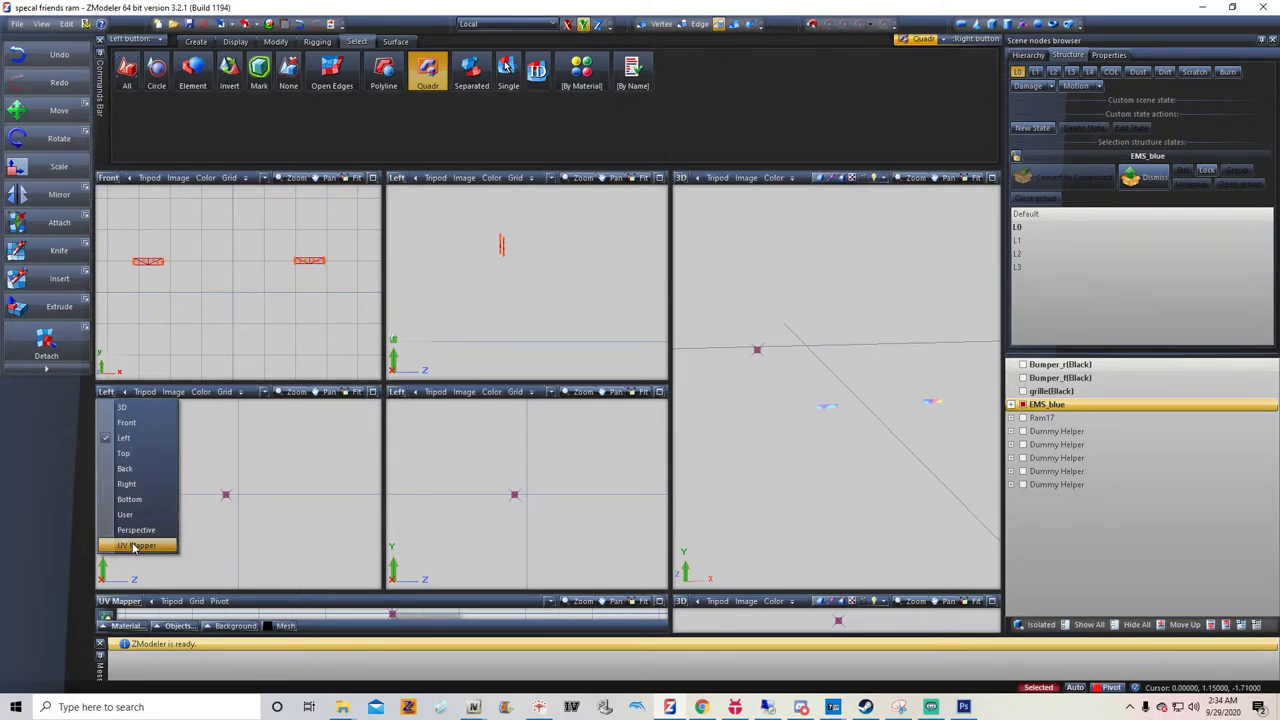
{"action": "left_click", "coordinate": [135, 548]}
{"action": "left_click", "coordinate": [124, 582]}
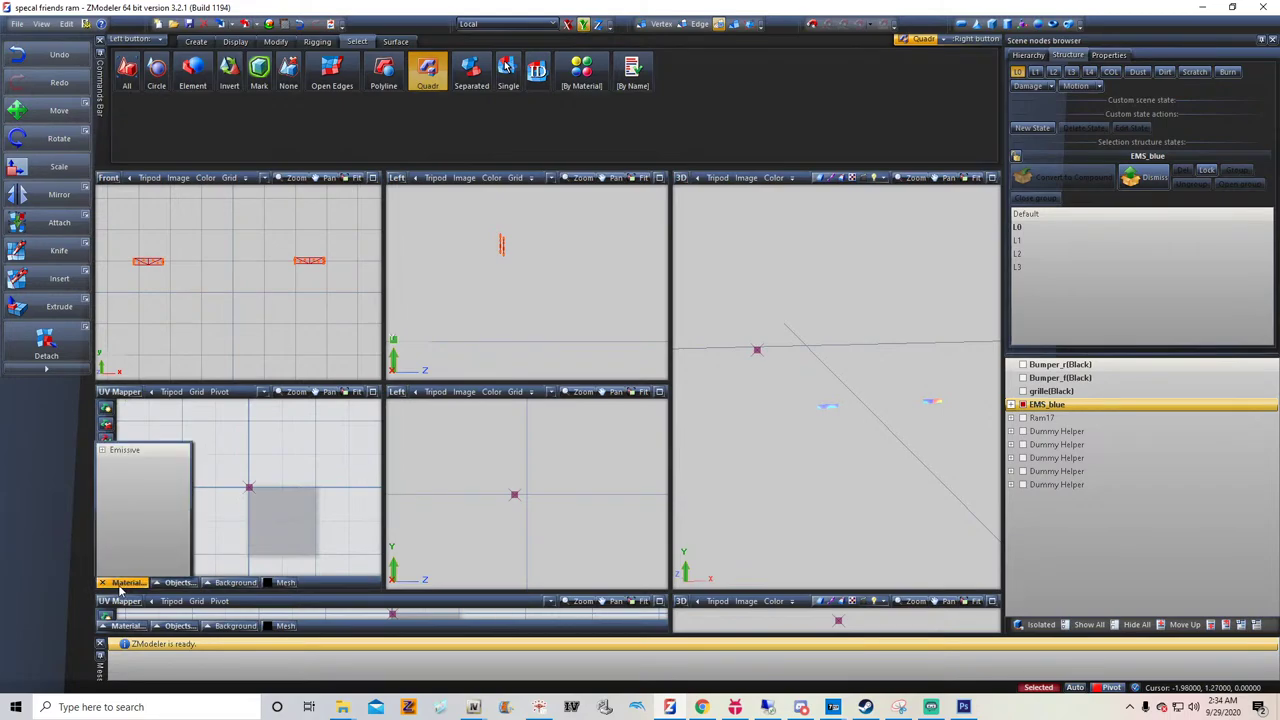
{"action": "left_click", "coordinate": [128, 451]}
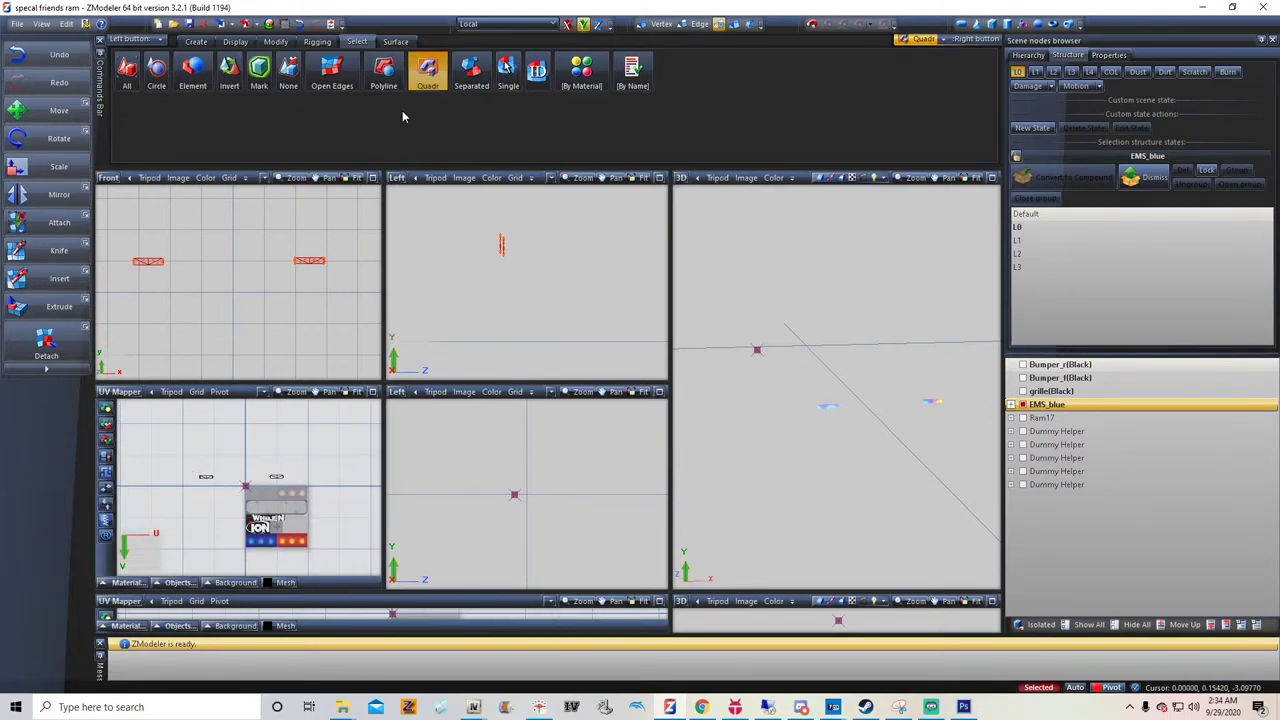
At object level, move the EMS_blue UVs straight down to the height of the texture's blue-and-red lamp strip
{"action": "left_click", "coordinate": [736, 25]}
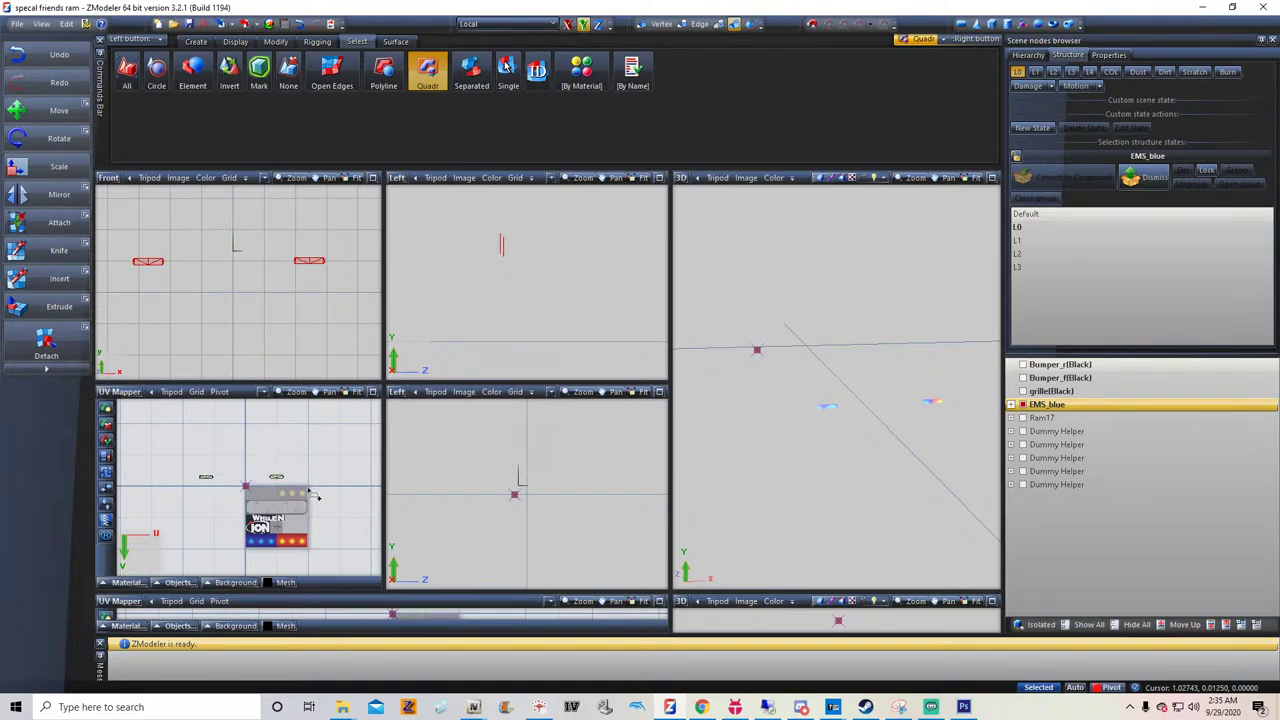
{"action": "left_click", "coordinate": [275, 41]}
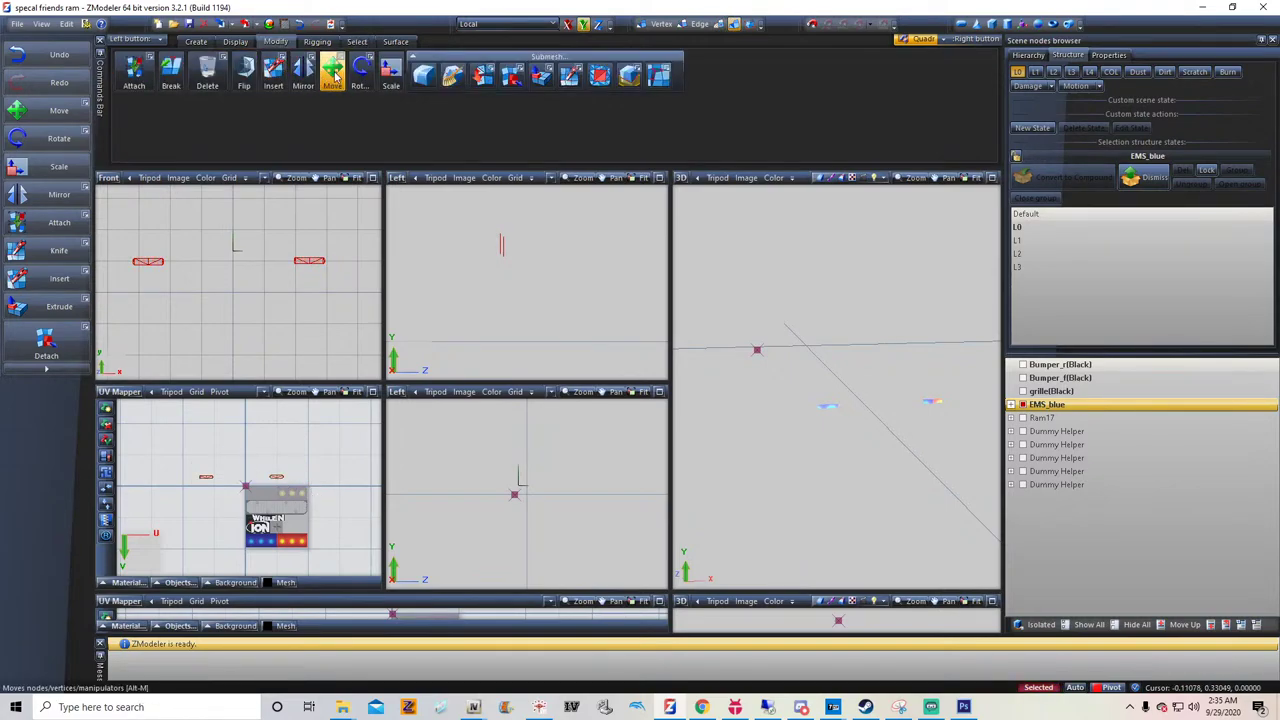
{"action": "left_click", "coordinate": [332, 70]}
{"action": "left_click_drag", "start_coordinate": [286, 481], "coordinate": [293, 523]}
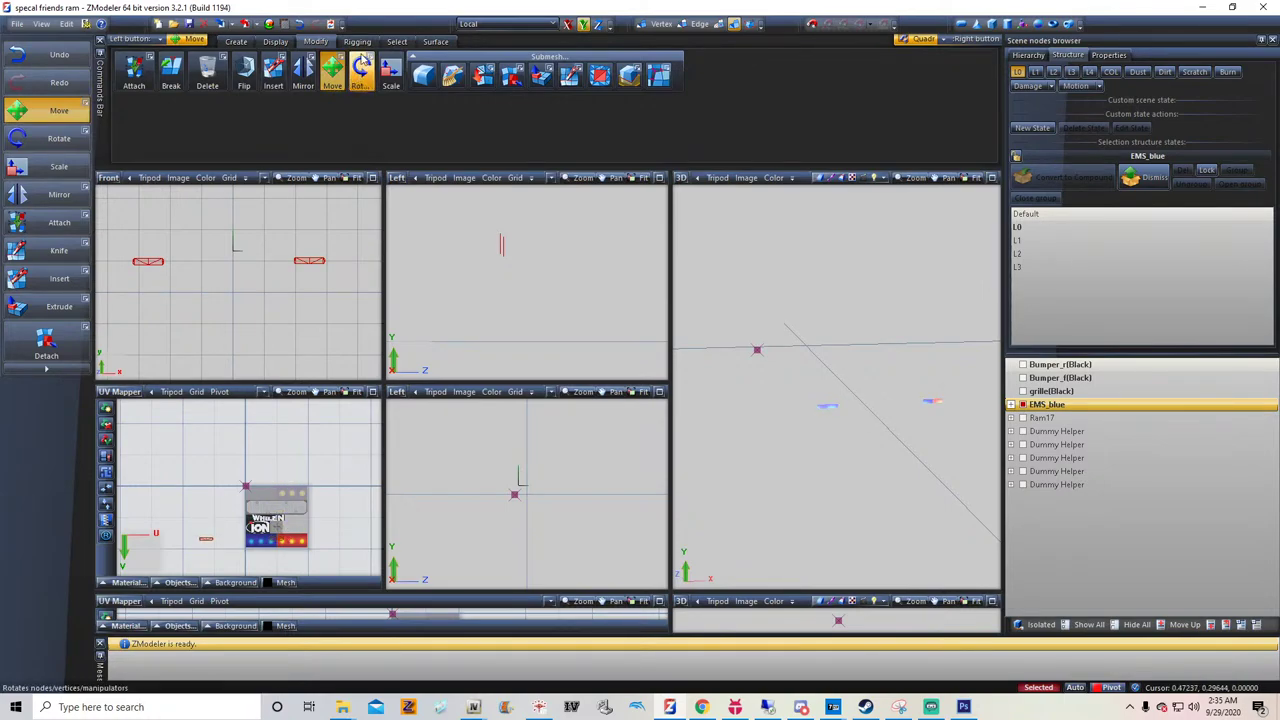
At polygon level, select both light UV islands in the UV Mapper and scale them narrower along the horizontal axis
{"action": "left_click", "coordinate": [719, 23]}
{"action": "scroll", "coordinate": [306, 448], "scroll_direction": "down", "scroll_amount": 2}
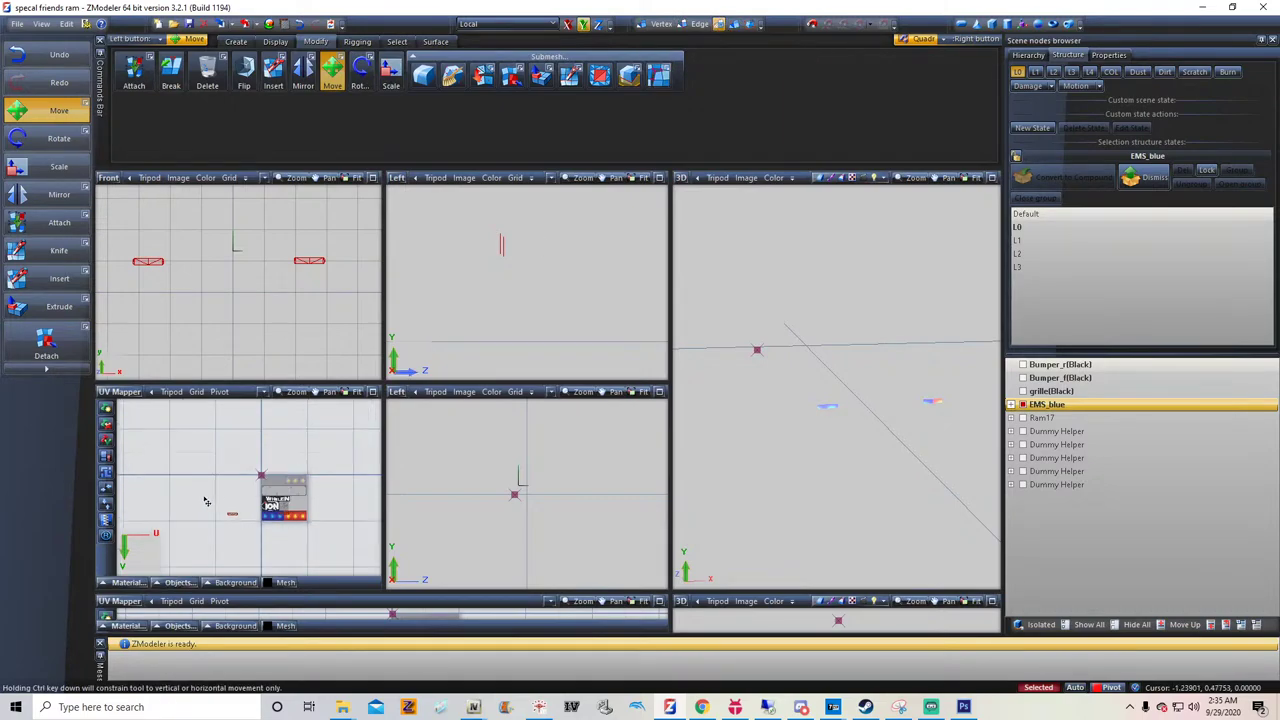
{"action": "left_click_drag", "start_coordinate": [200, 504], "coordinate": [318, 540]}
{"action": "scroll", "coordinate": [262, 490], "scroll_direction": "up", "scroll_amount": 2}
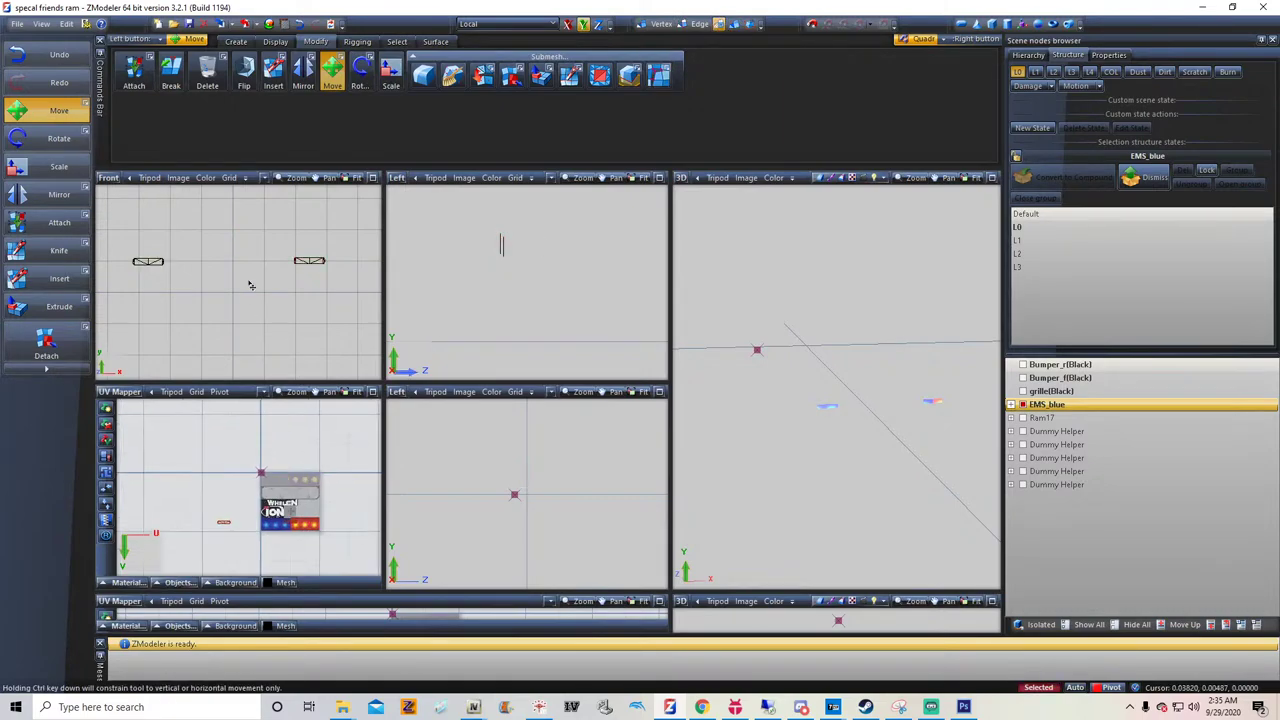
{"action": "left_click", "coordinate": [391, 73]}
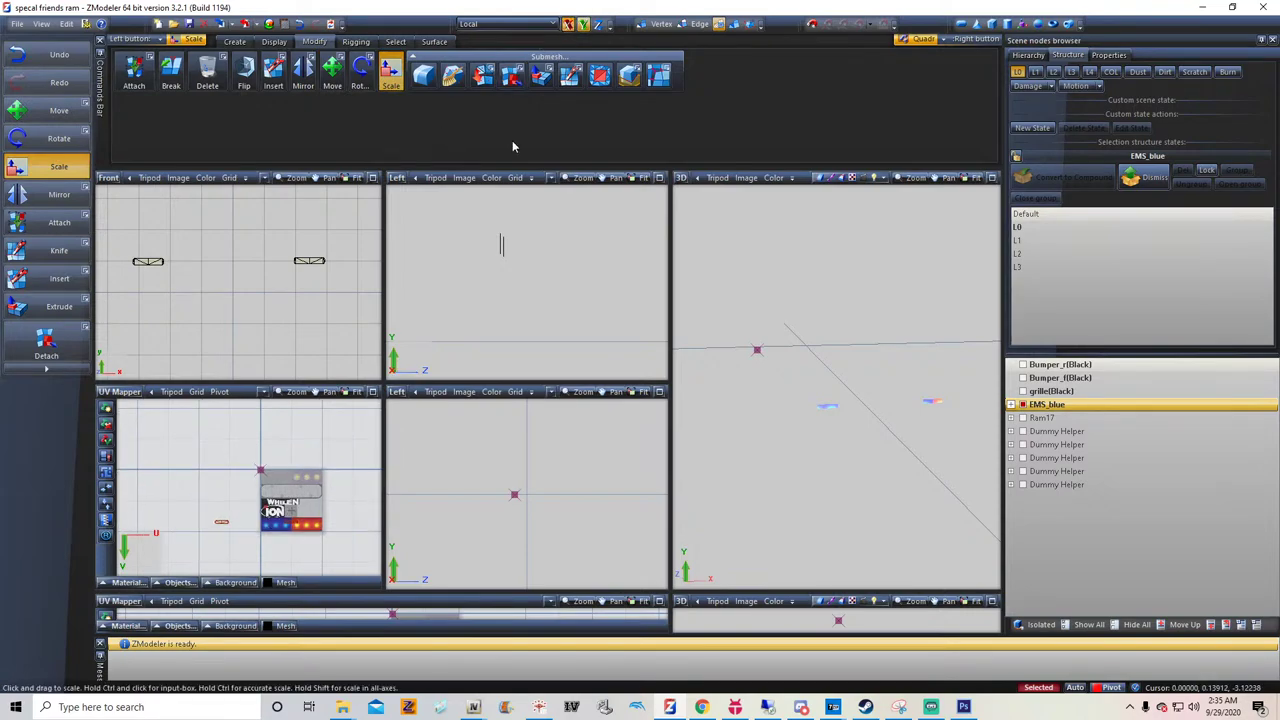
{"action": "scroll", "coordinate": [316, 514], "scroll_direction": "up", "scroll_amount": 3}
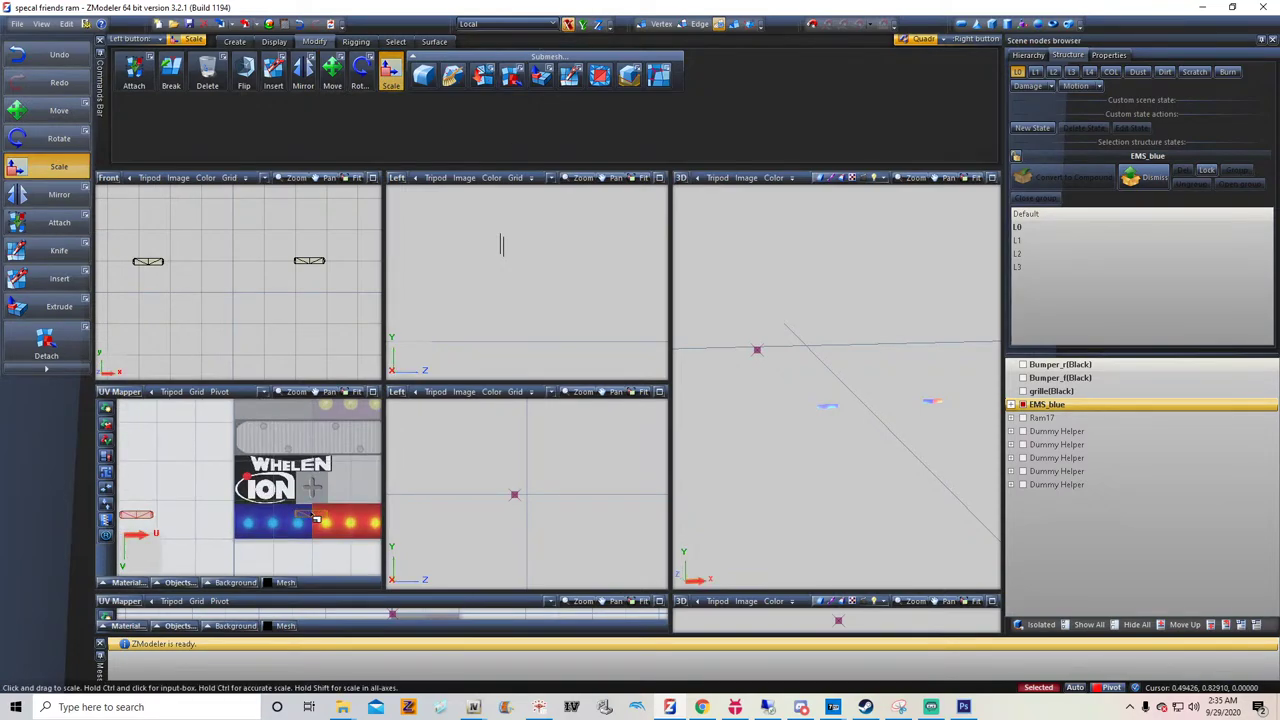
{"action": "left_click_drag", "start_coordinate": [312, 514], "coordinate": [271, 641]}
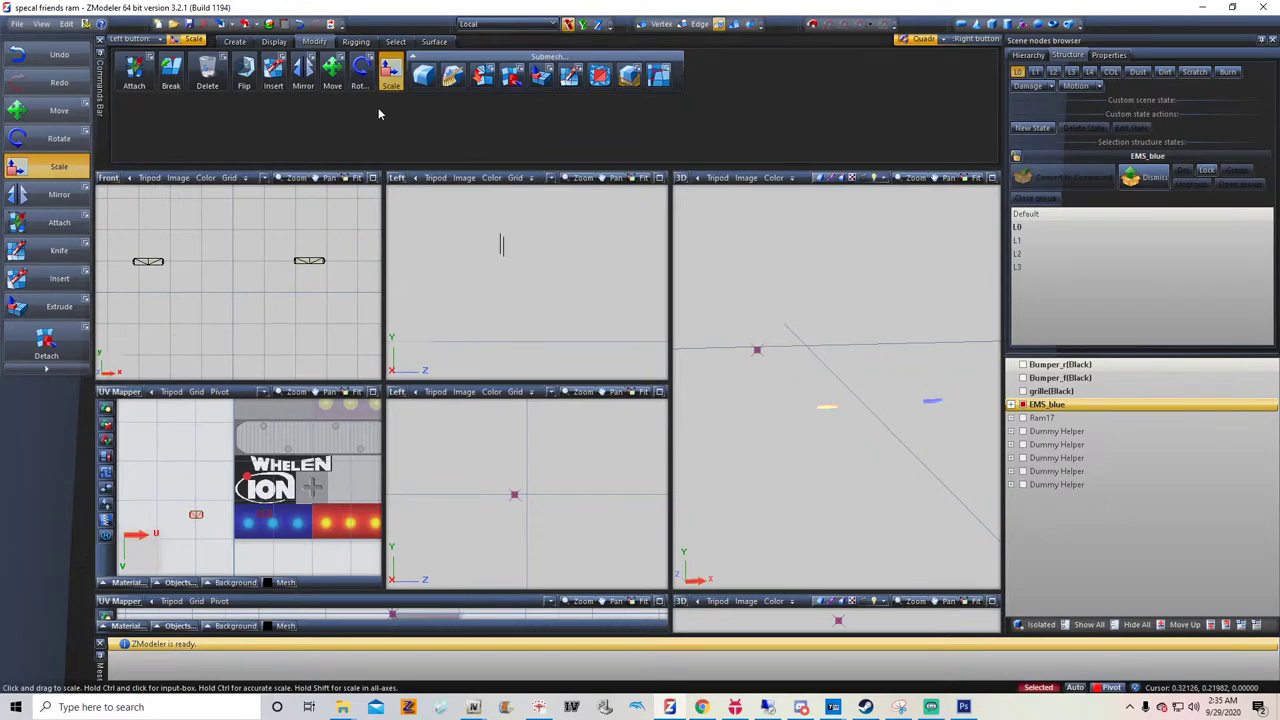
Scale the two EMS_blue light UV islands narrower again and move them horizontally onto the texture's blue lamp section
{"action": "left_click", "coordinate": [332, 70]}
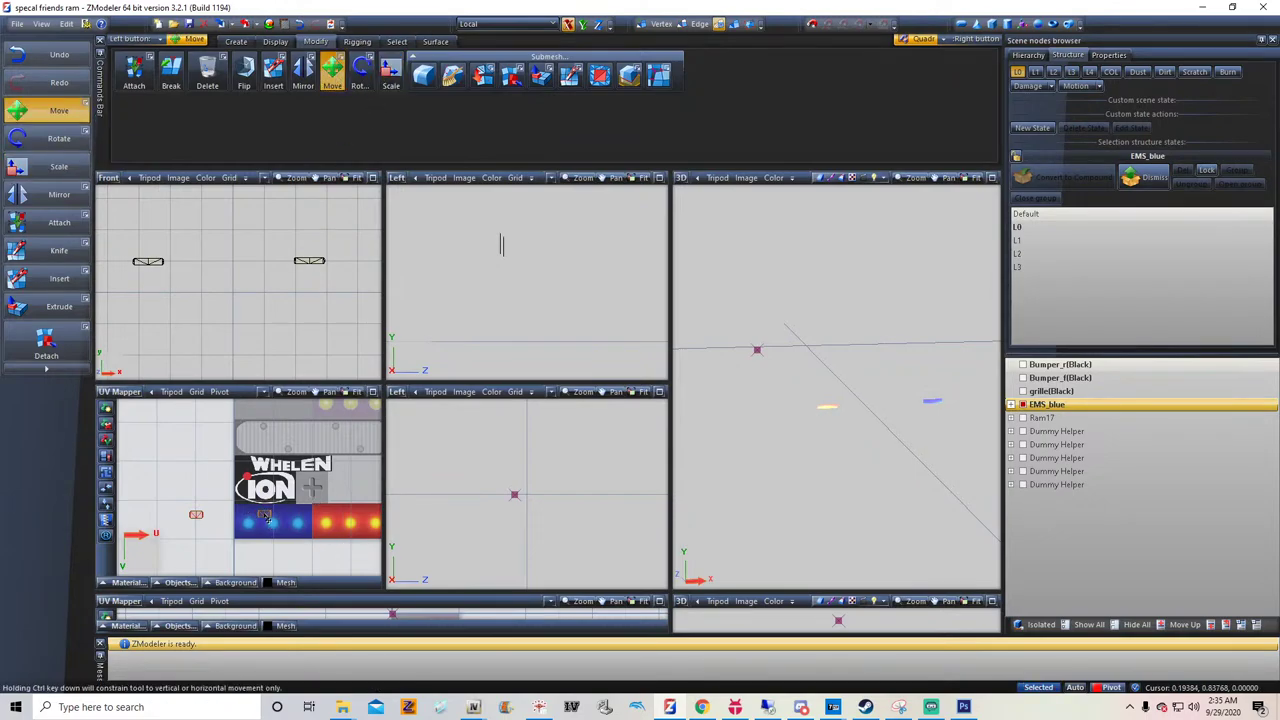
{"action": "left_click_drag", "start_coordinate": [267, 518], "coordinate": [304, 522]}
{"action": "key", "text": "space"}
{"action": "mouse_move", "coordinate": [196, 520]}
{"action": "left_mouse_down"}
{"action": "mouse_move", "coordinate": [252, 520]}
{"action": "mouse_move", "coordinate": [180, 518]}
{"action": "left_mouse_up"}
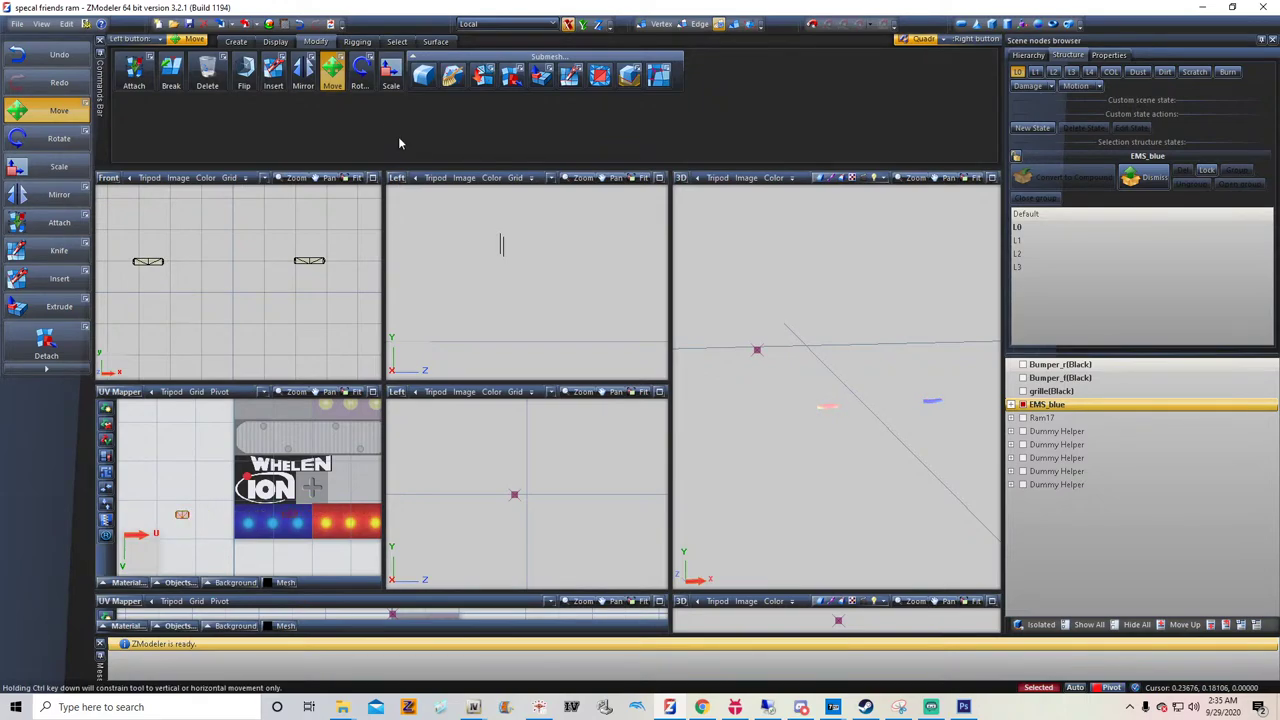
{"action": "left_click", "coordinate": [391, 72]}
{"action": "left_click_drag", "start_coordinate": [291, 518], "coordinate": [247, 631]}
{"action": "left_click", "coordinate": [331, 74]}
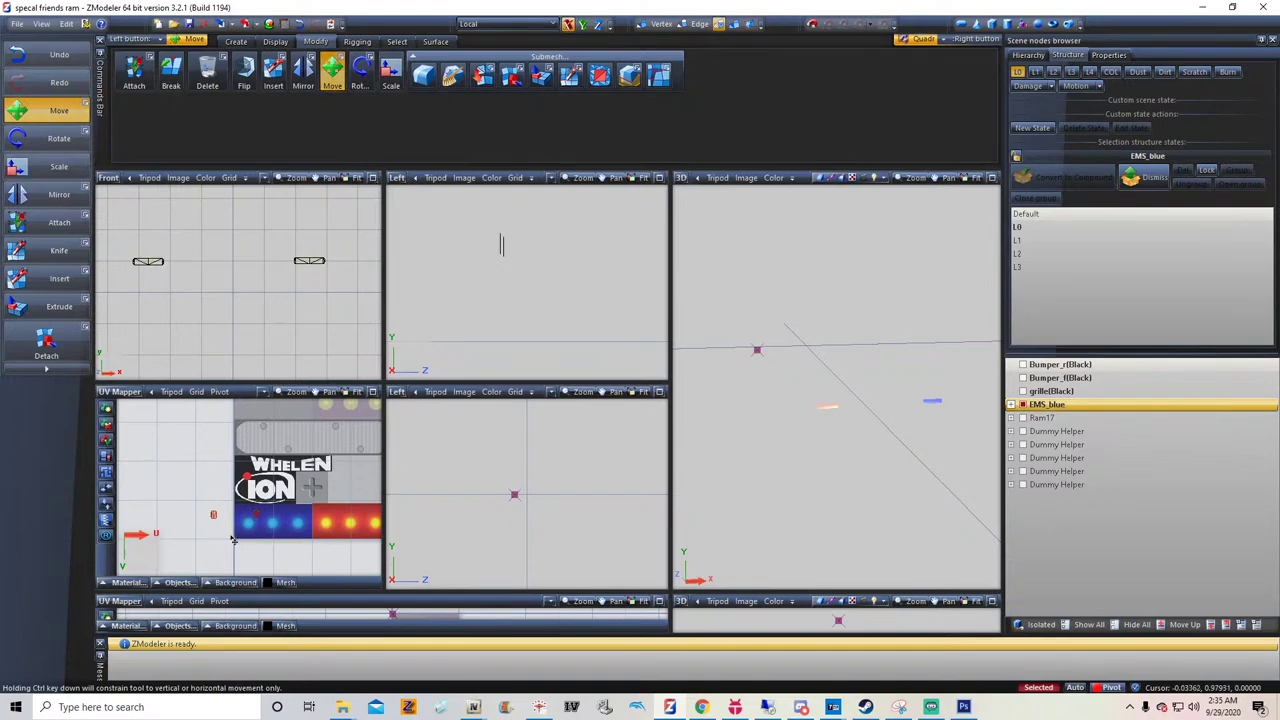
{"action": "left_click_drag", "start_coordinate": [258, 520], "coordinate": [285, 524]}
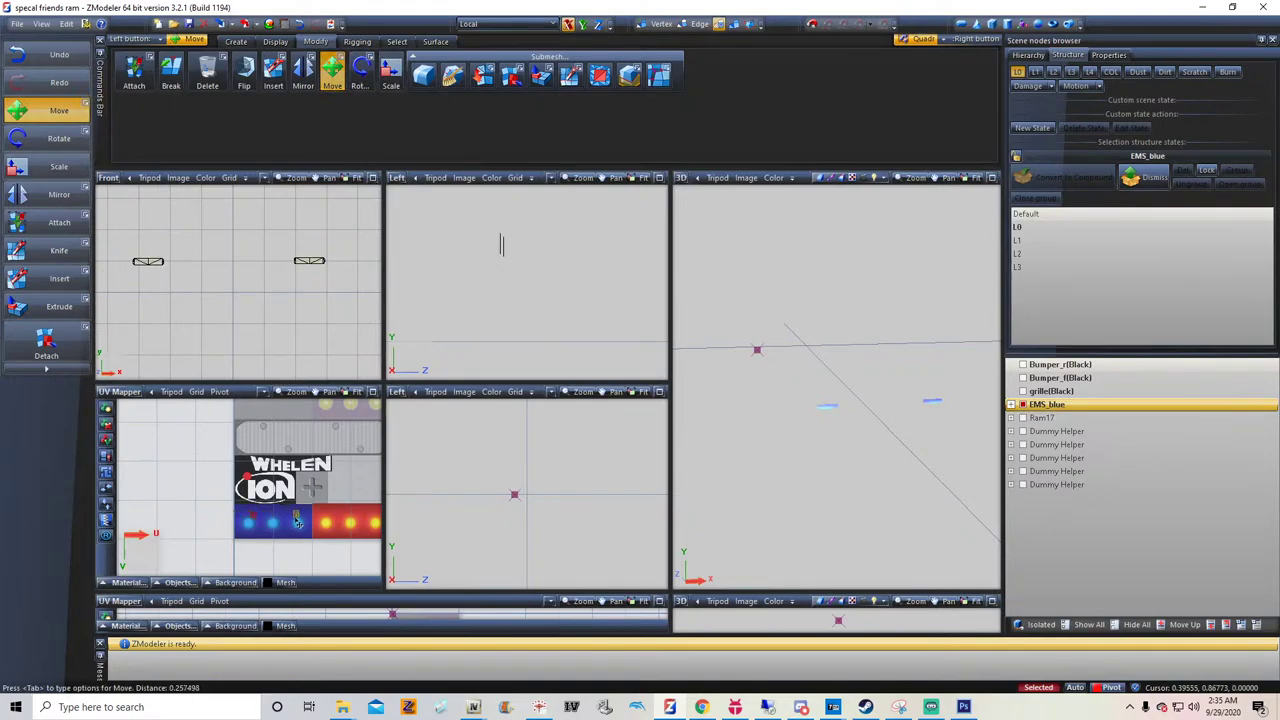
Shift the light UV islands horizontally within the blue lamp section so they sit between the first and last blue lamps
{"action": "scroll", "coordinate": [837, 420], "scroll_direction": "up", "scroll_amount": 2}
{"action": "middle_click_drag", "start_coordinate": [883, 410], "coordinate": [923, 435]}
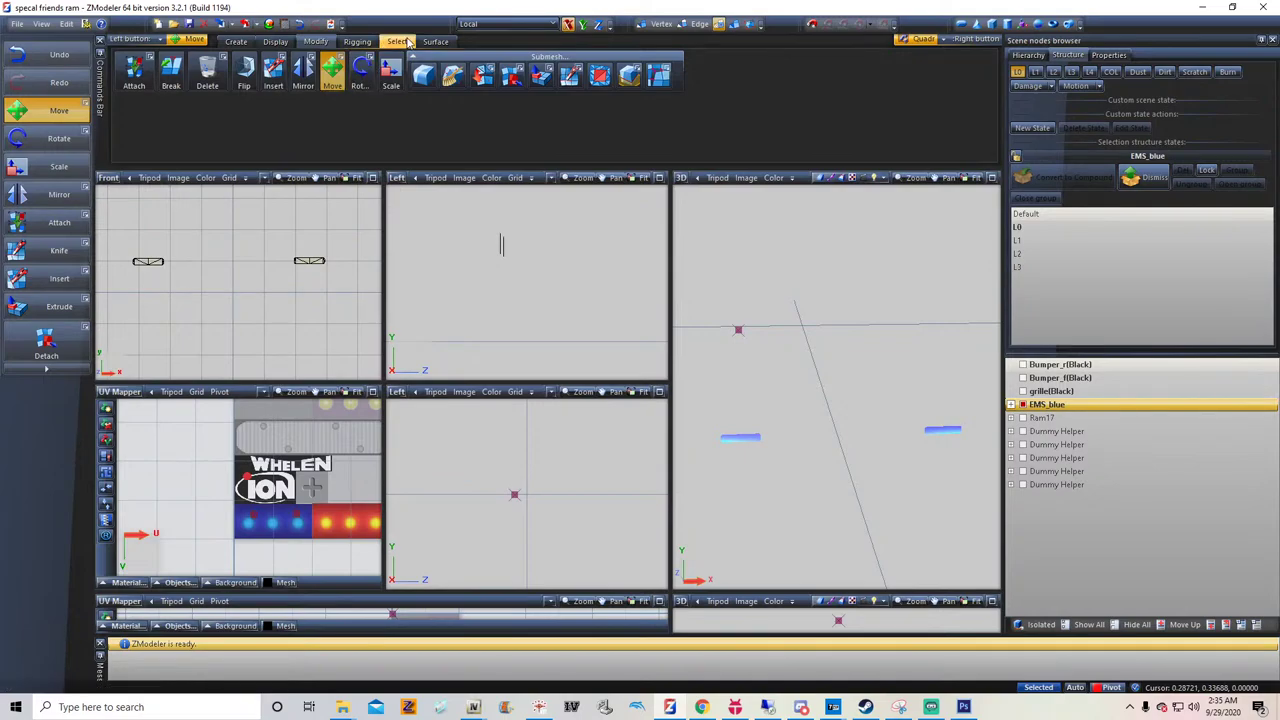
{"action": "middle_click_drag", "start_coordinate": [828, 364], "coordinate": [786, 354]}
{"action": "scroll", "coordinate": [267, 537], "scroll_direction": "up", "scroll_amount": 4}
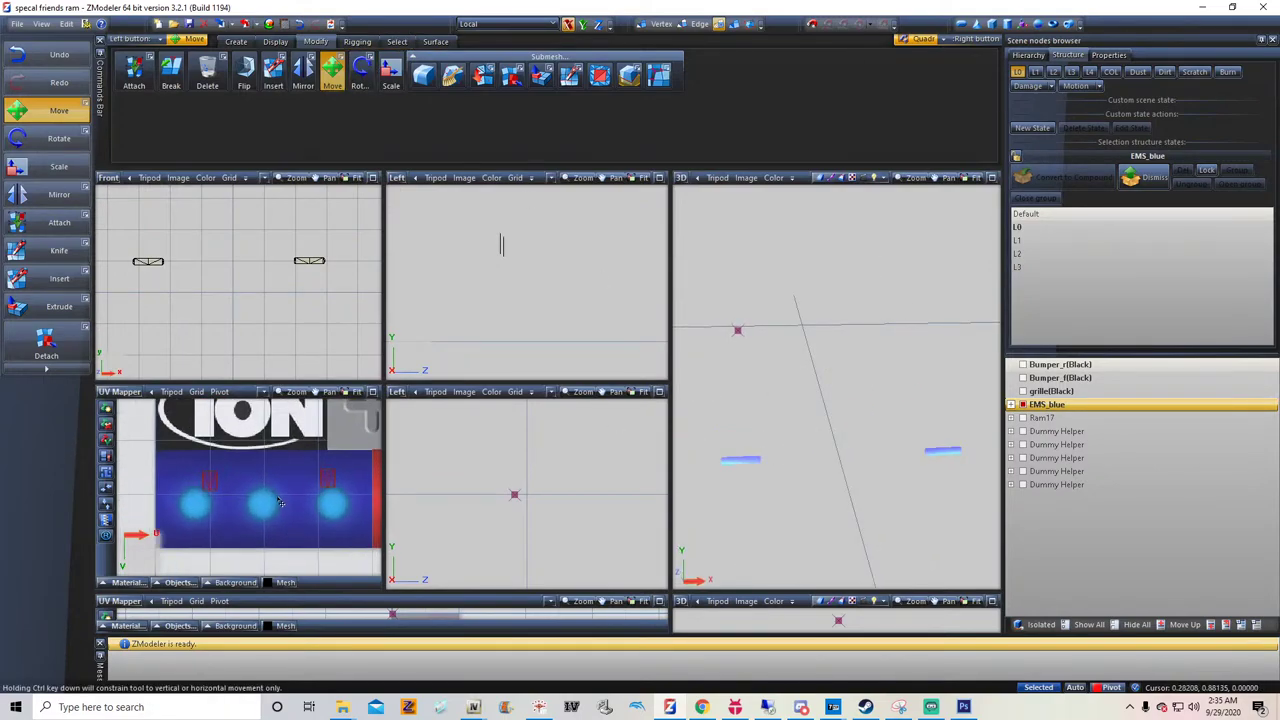
{"action": "left_click", "coordinate": [396, 75]}
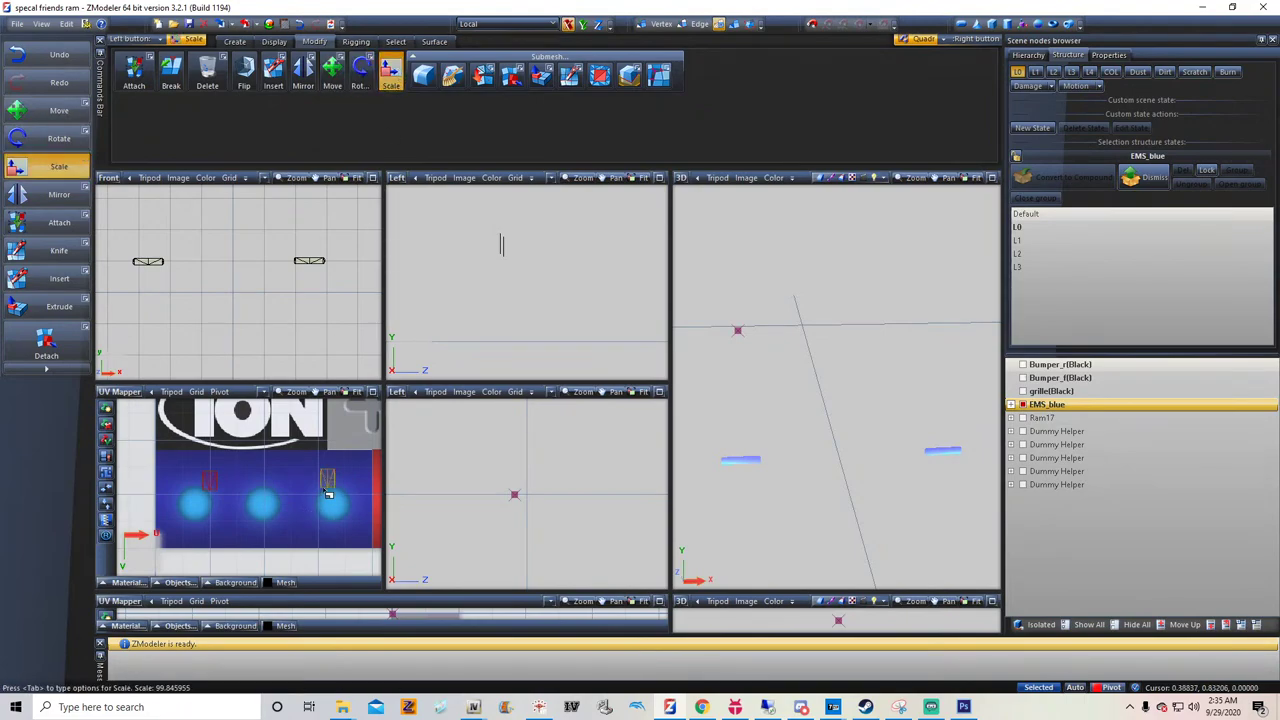
{"action": "left_click", "coordinate": [333, 74]}
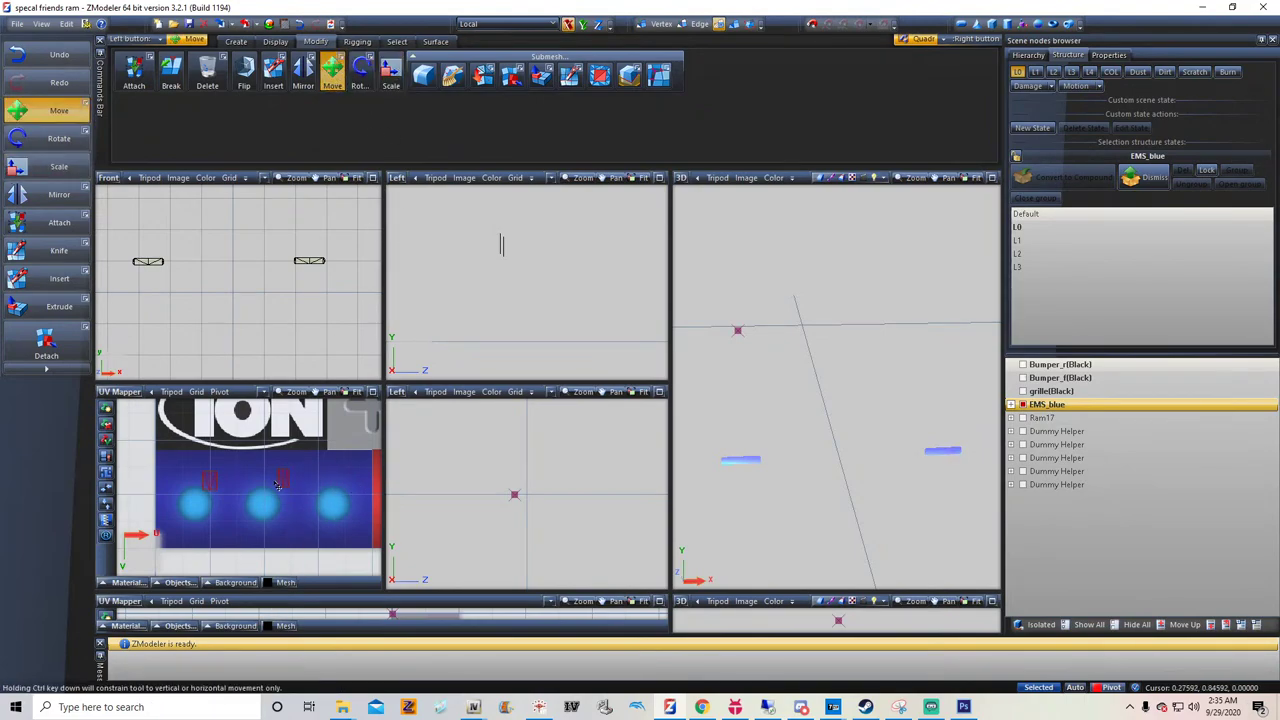
{"action": "left_click_drag", "start_coordinate": [290, 487], "coordinate": [346, 502]}
{"action": "mouse_move", "coordinate": [211, 485]}
{"action": "left_mouse_down"}
{"action": "mouse_move", "coordinate": [231, 485]}
{"action": "mouse_move", "coordinate": [218, 485]}
{"action": "left_mouse_up"}
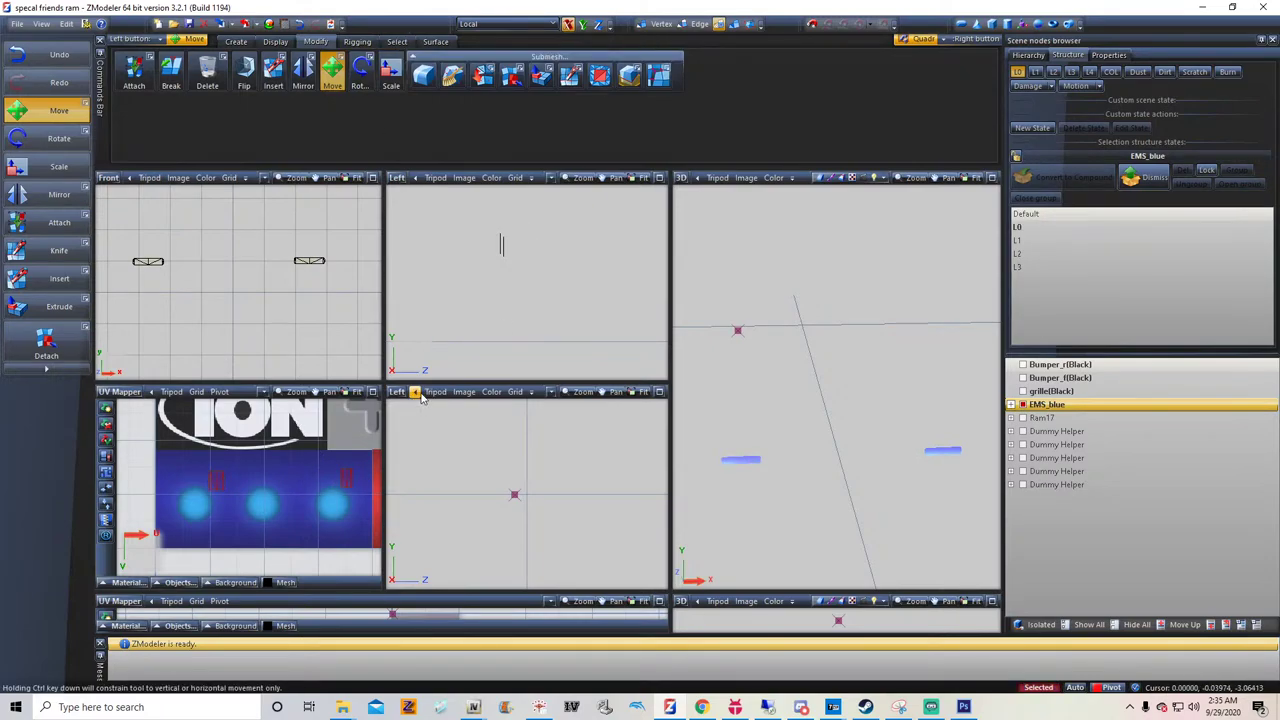
Scale the light UV islands further along the horizontal axis, bringing them close together beside the first two blue lamps
{"action": "left_click", "coordinate": [389, 76]}
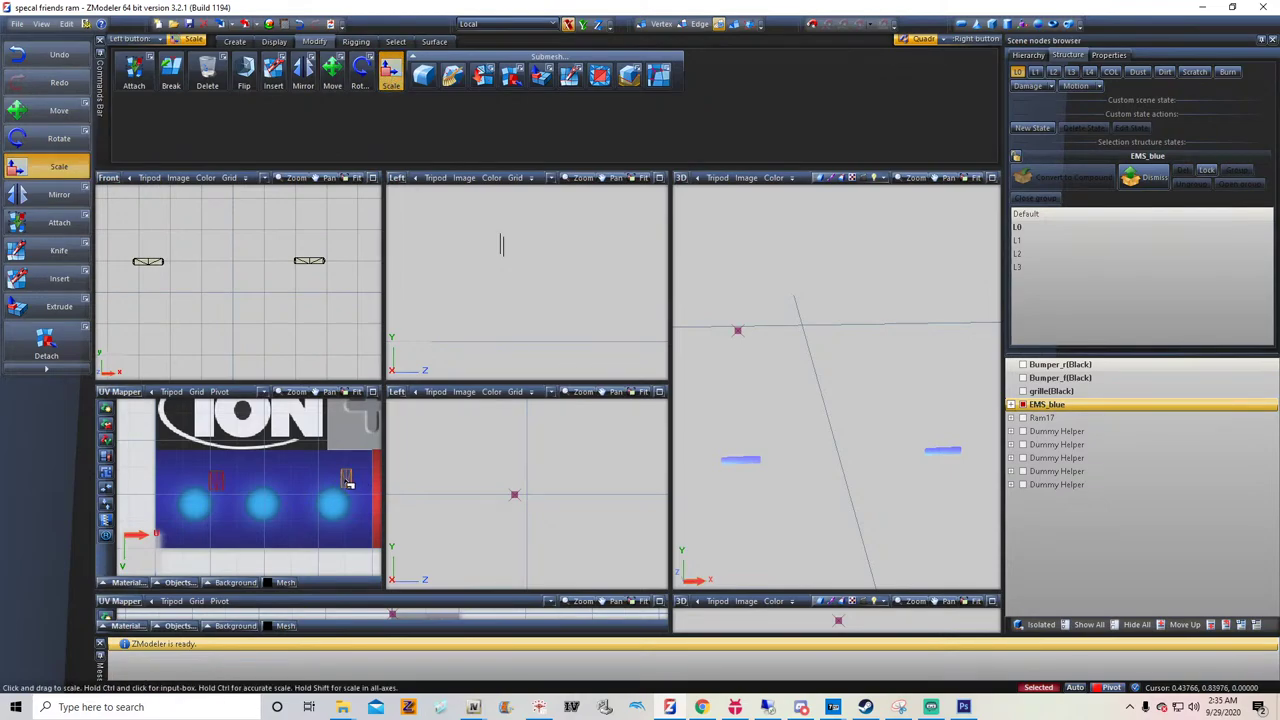
{"action": "left_click_drag", "start_coordinate": [346, 481], "coordinate": [291, 541]}
{"action": "left_click_drag", "start_coordinate": [265, 488], "coordinate": [246, 505]}
{"action": "left_click", "coordinate": [343, 80]}
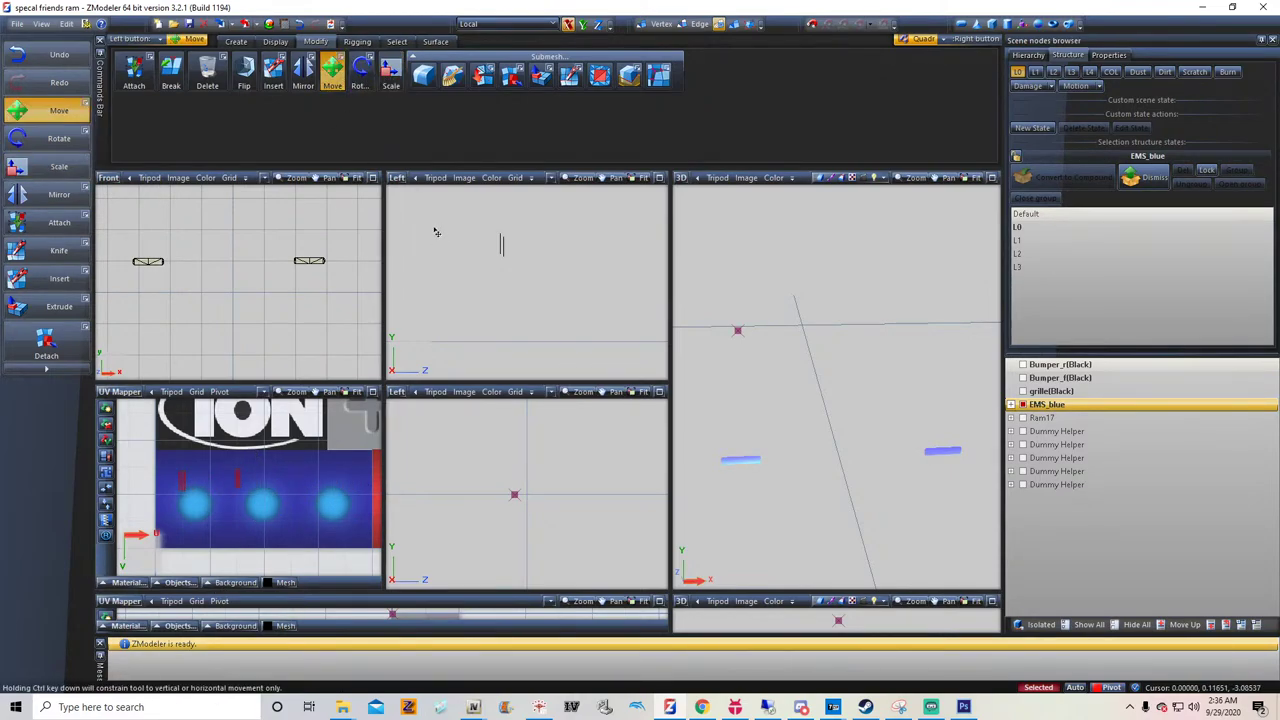
Restrict movement to the vertical axis, lower the light UV islands to the blue lamps' centre height, and clear the polygon selection
{"action": "left_click", "coordinate": [584, 25]}
{"action": "left_click_drag", "start_coordinate": [239, 483], "coordinate": [259, 508]}
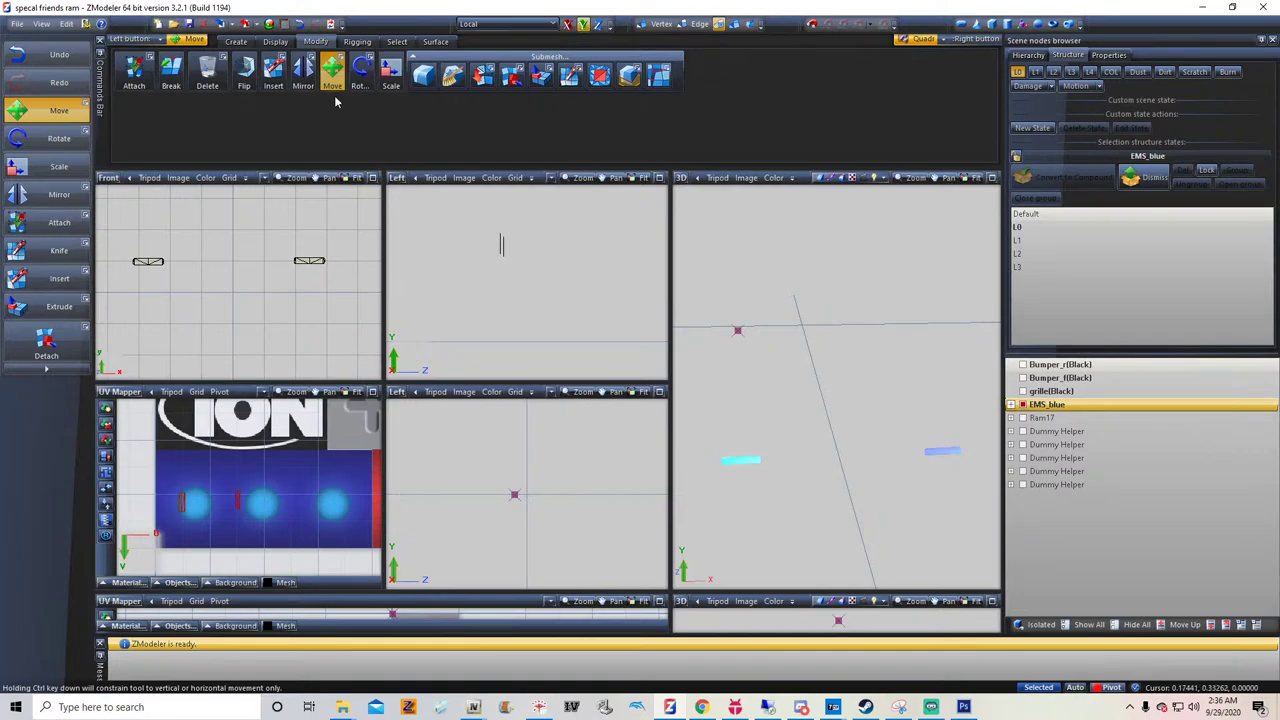
{"action": "left_click", "coordinate": [397, 42]}
{"action": "right_click", "coordinate": [290, 72]}
{"action": "right_click", "coordinate": [272, 444]}
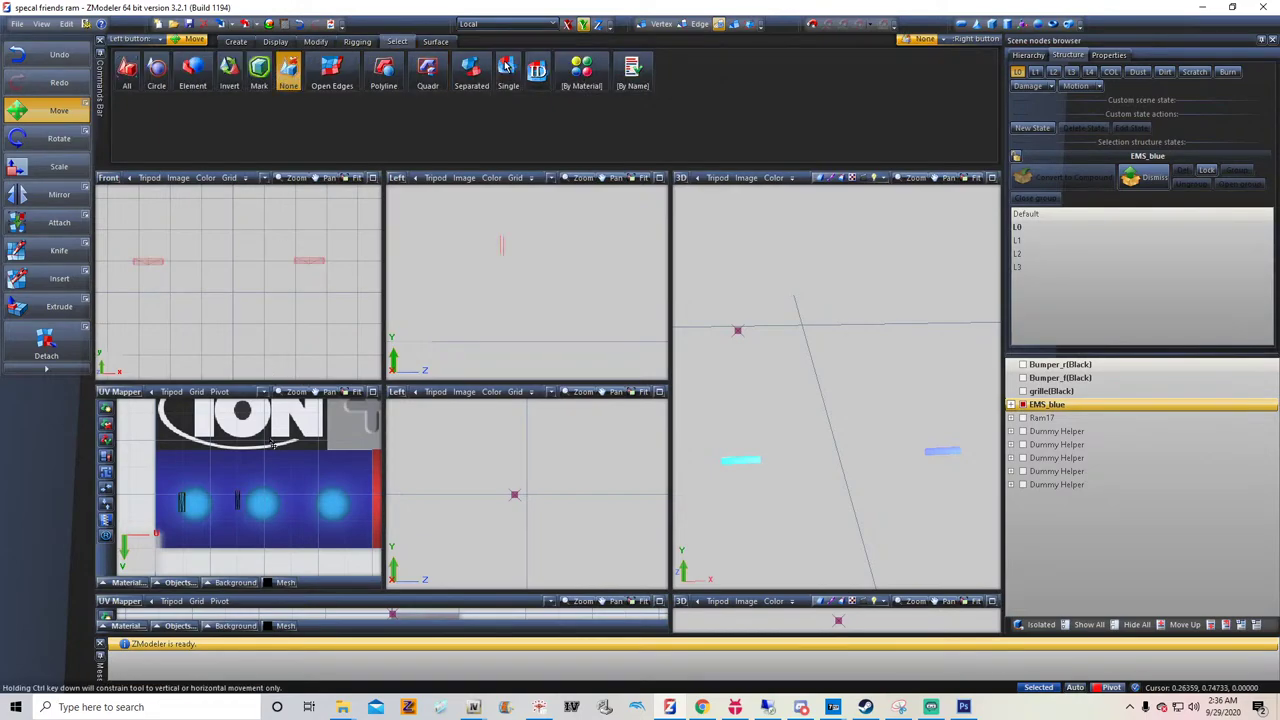
Add the texture nforce_visor.png from the textures subfolder of the lightbars folder in Downloads to the Textures Browser
{"action": "left_click", "coordinate": [285, 24]}
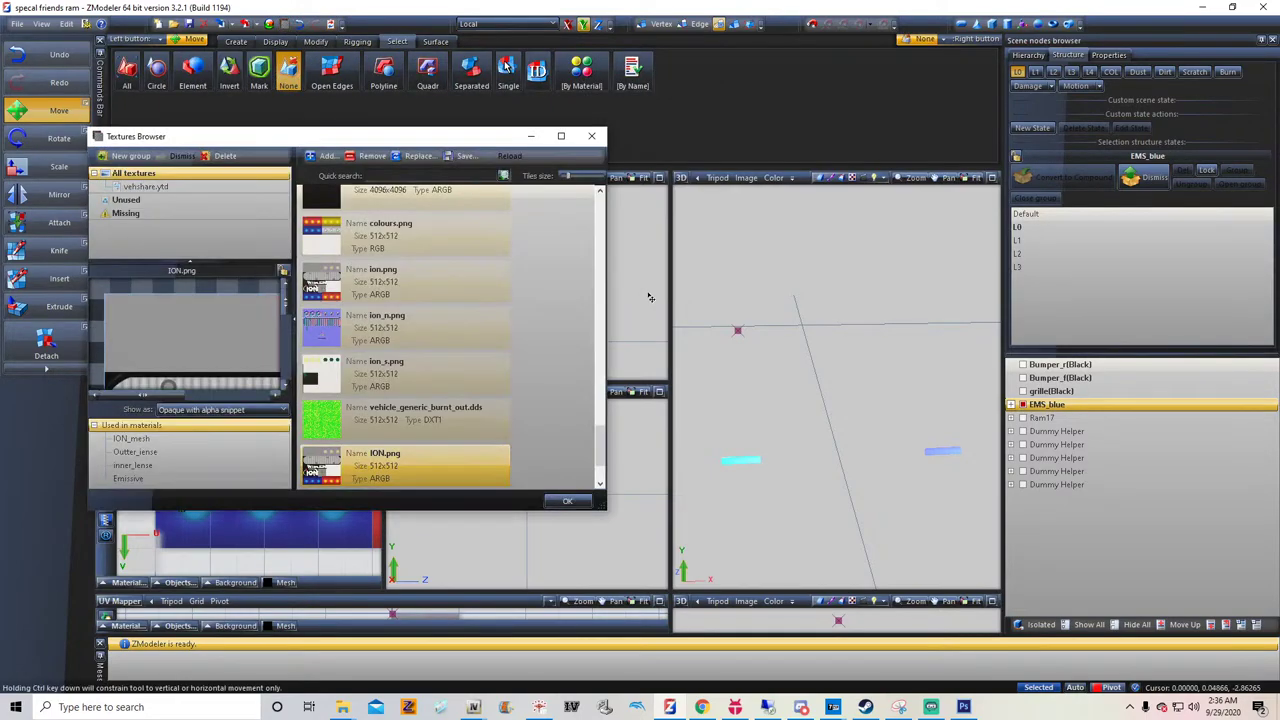
{"action": "left_click", "coordinate": [324, 155]}
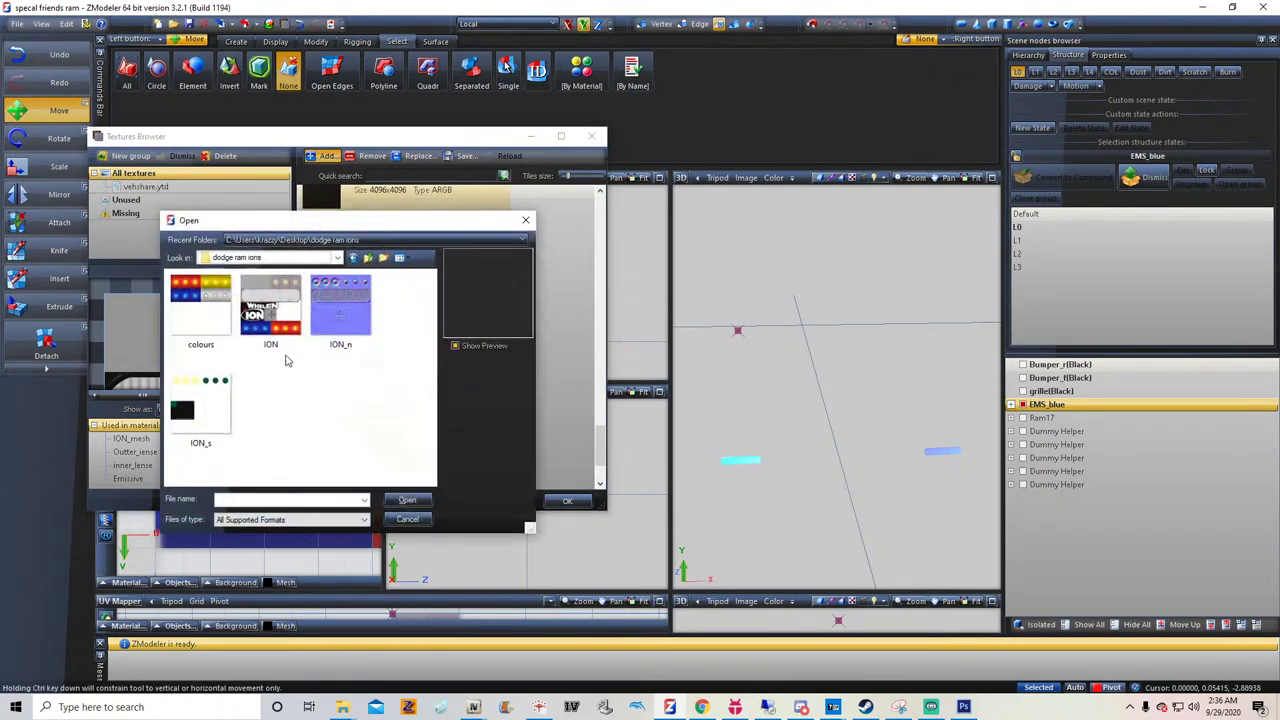
{"action": "left_click", "coordinate": [257, 259]}
{"action": "left_click", "coordinate": [251, 362]}
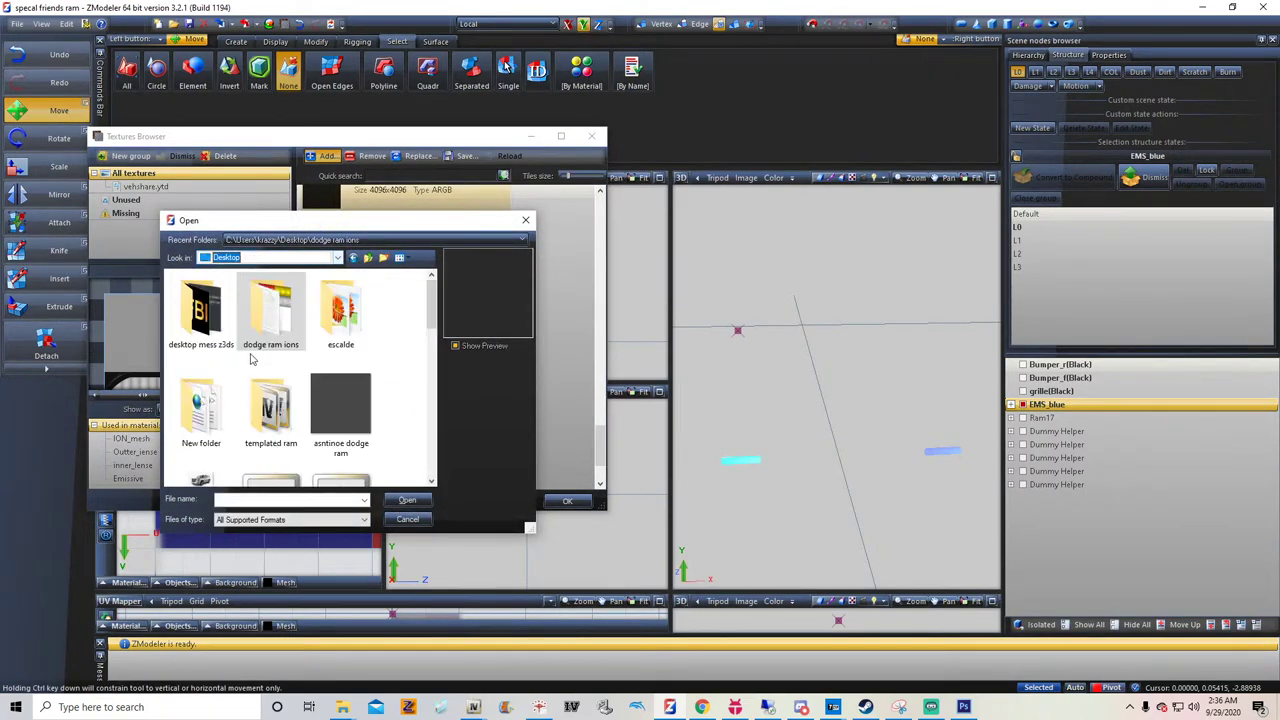
{"action": "left_click", "coordinate": [268, 258]}
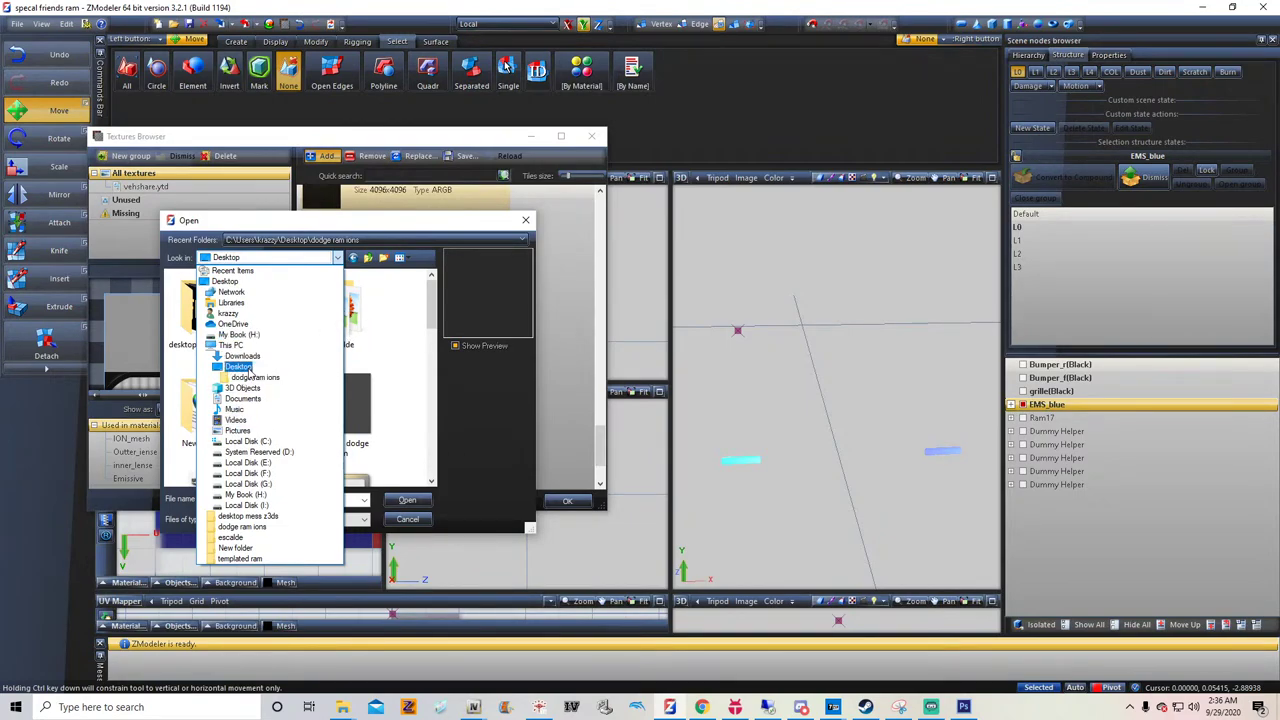
{"action": "left_click", "coordinate": [244, 357]}
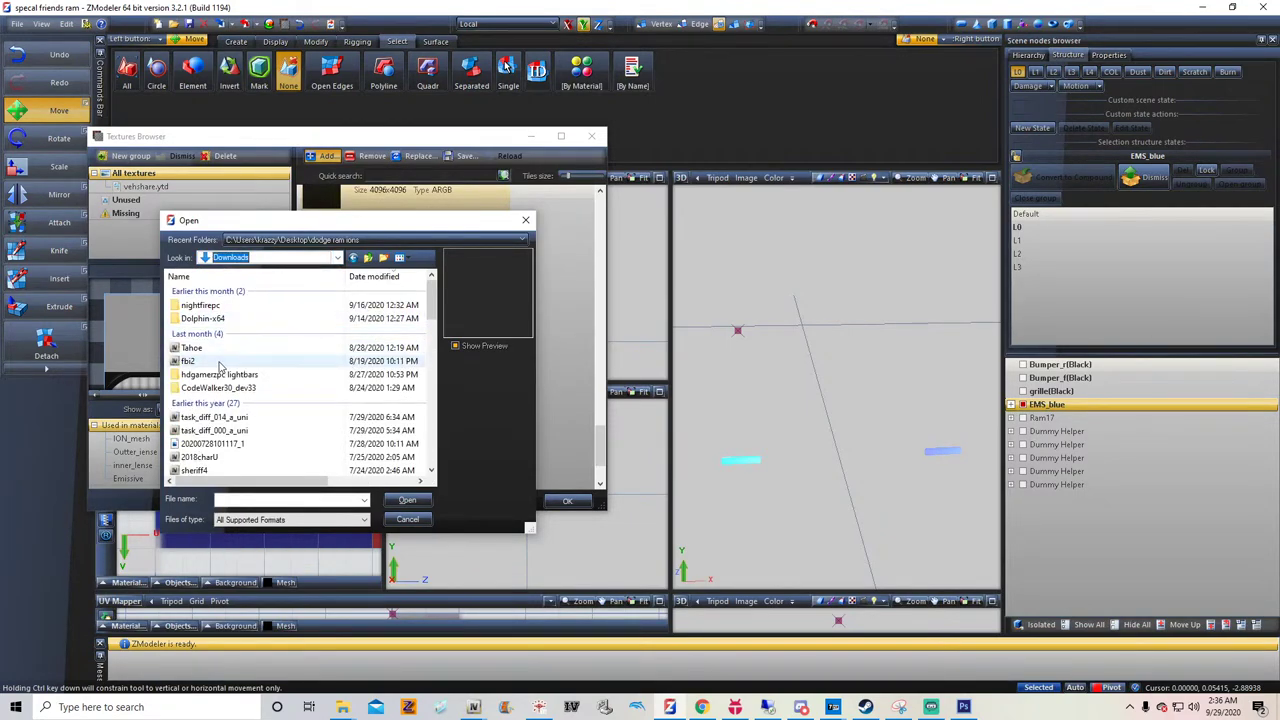
{"action": "double_click", "coordinate": [207, 377]}
{"action": "double_click", "coordinate": [206, 306]}
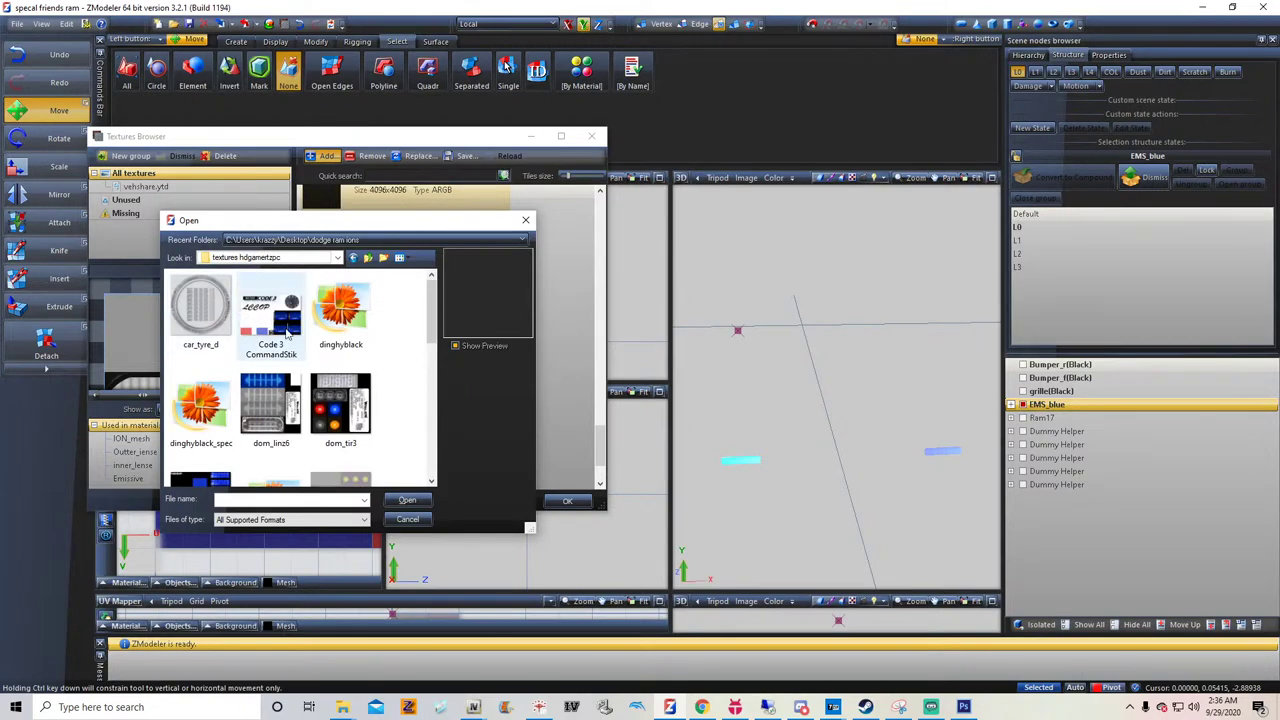
{"action": "scroll", "coordinate": [279, 420], "scroll_direction": "down", "scroll_amount": 5}
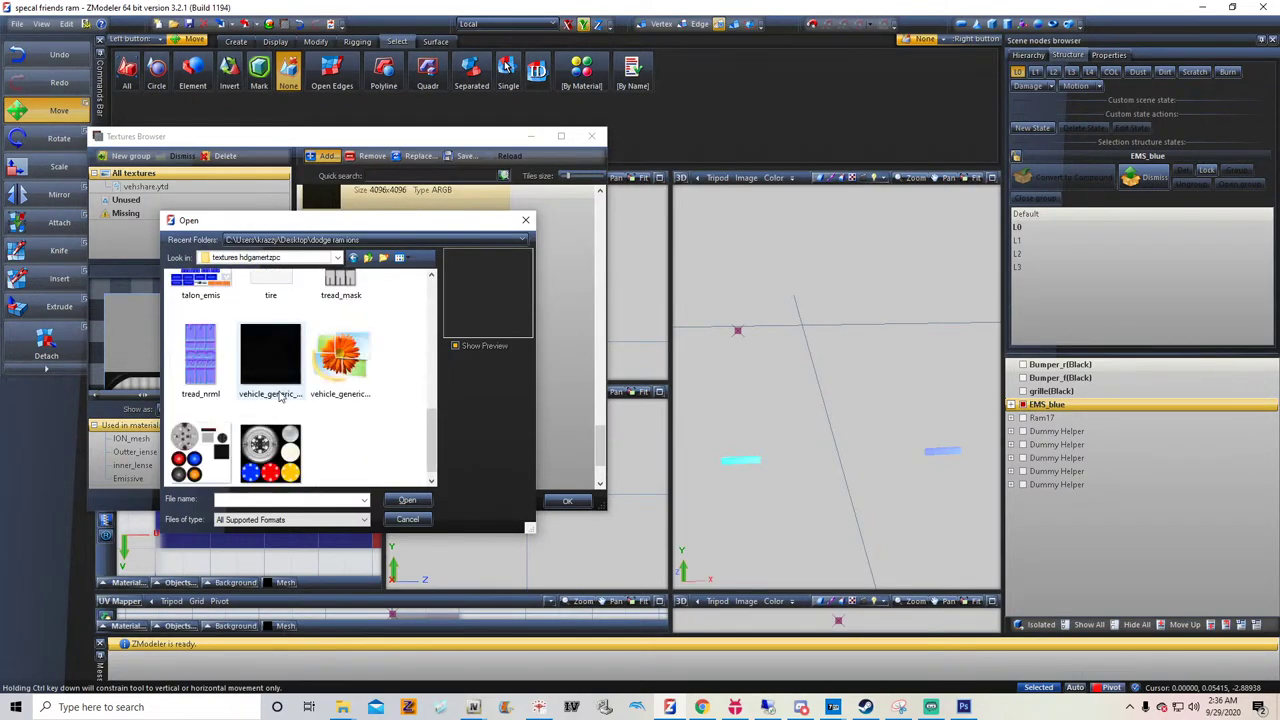
{"action": "double_click", "coordinate": [270, 448]}
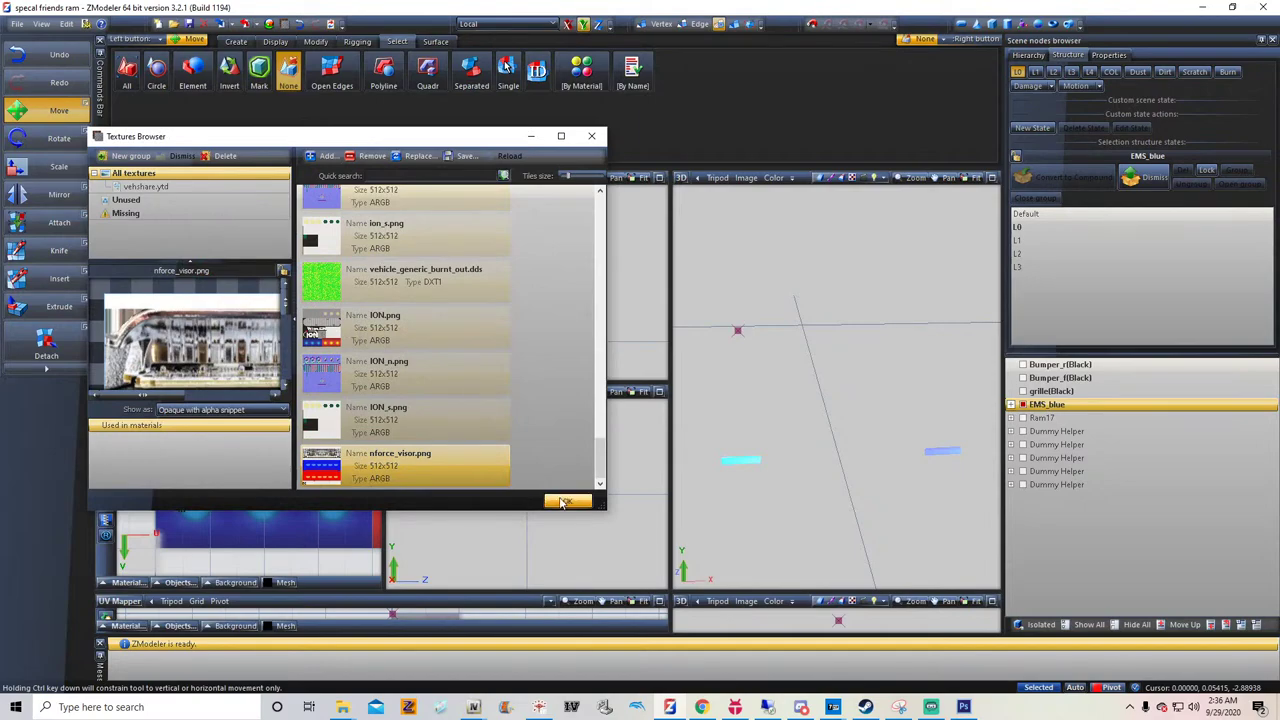
{"action": "left_click", "coordinate": [565, 502]}
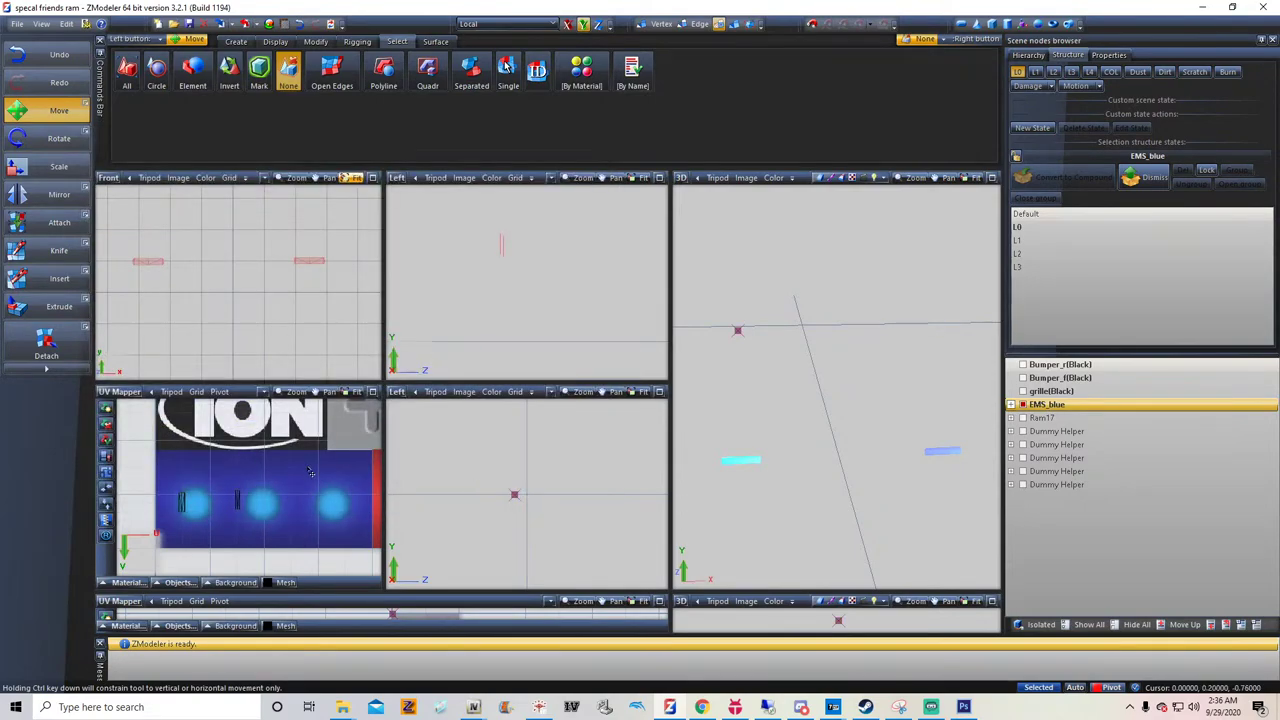
Reset the UV Mapper view below the Front view by switching it to 3D and back to UV Mapper
{"action": "left_click", "coordinate": [112, 394]}
{"action": "left_click", "coordinate": [114, 407]}
{"action": "left_click", "coordinate": [105, 394]}
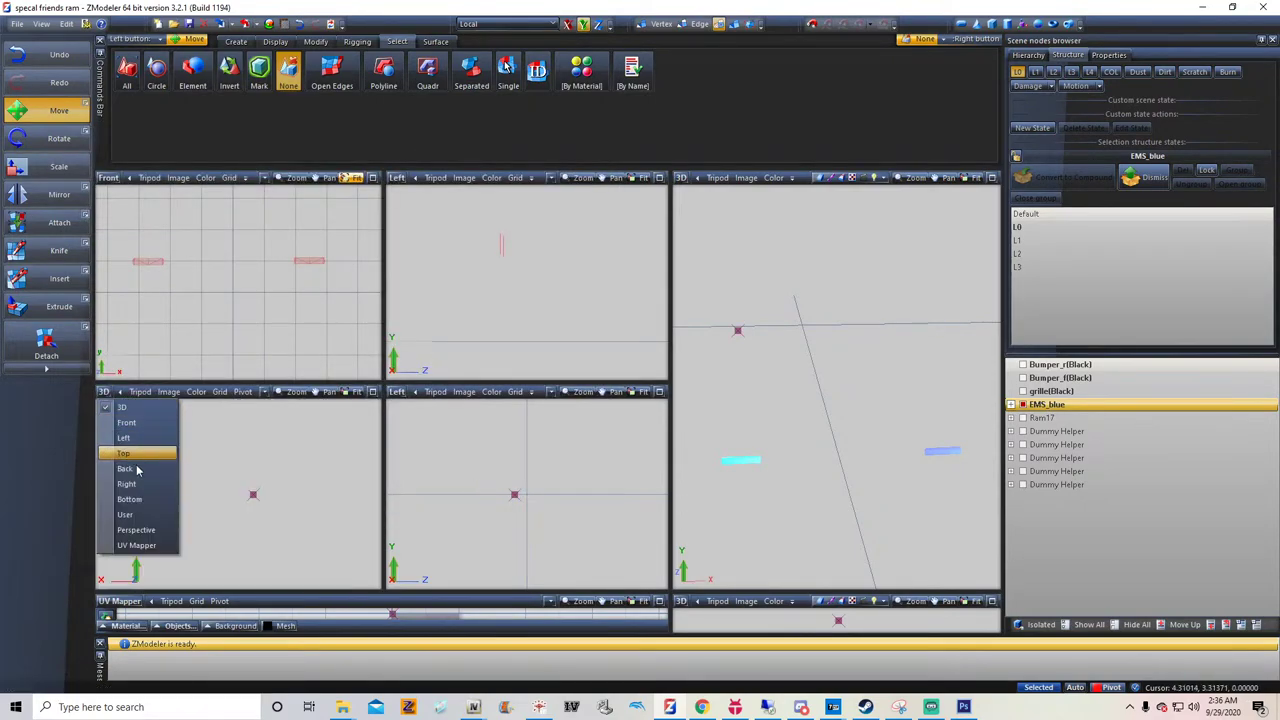
{"action": "left_click", "coordinate": [136, 545]}
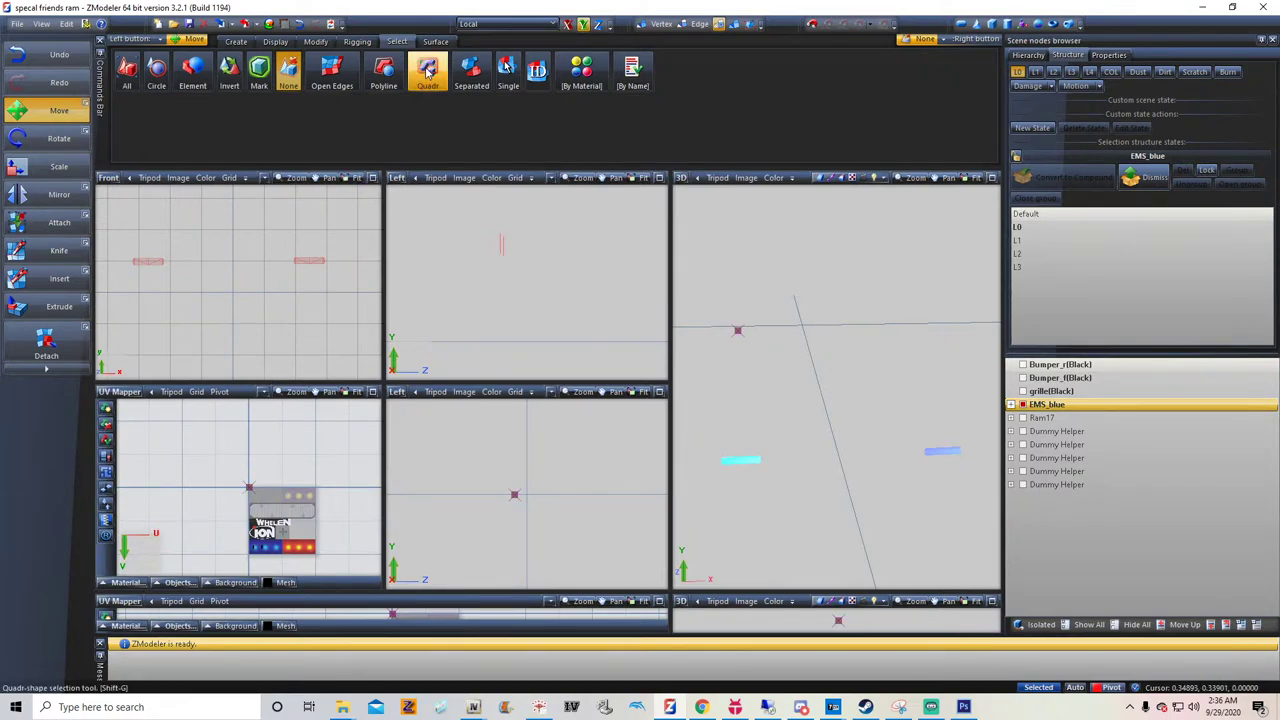
{"action": "left_click", "coordinate": [736, 26]}
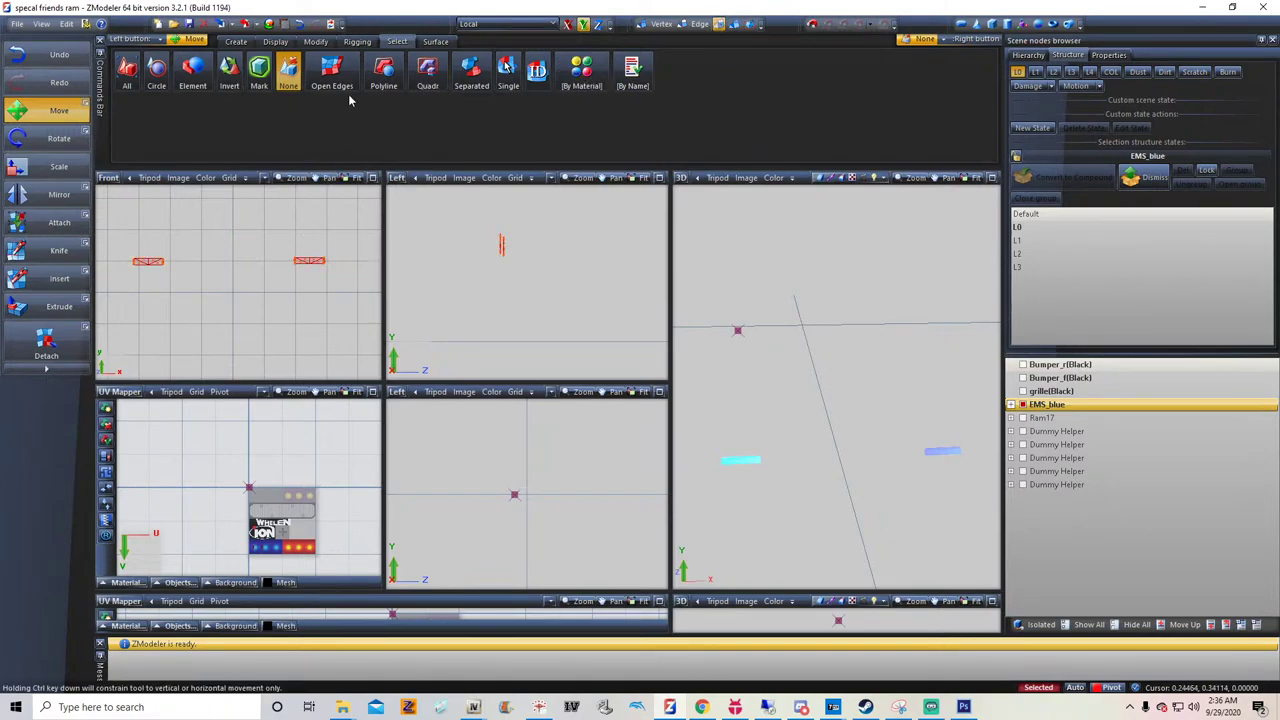
{"action": "left_click", "coordinate": [427, 70]}
{"action": "right_click", "coordinate": [316, 263]}
{"action": "mouse_move", "coordinate": [352, 285]}
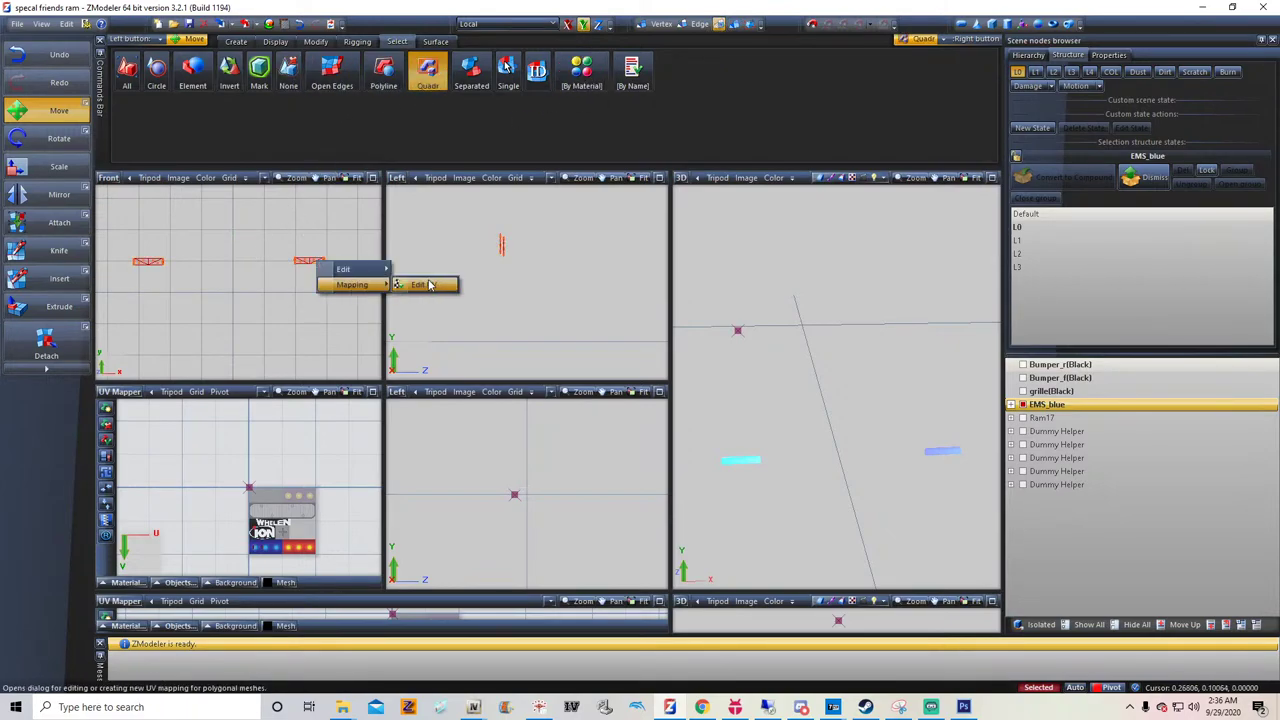
{"action": "left_click", "coordinate": [420, 285]}
{"action": "left_click", "coordinate": [830, 338]}
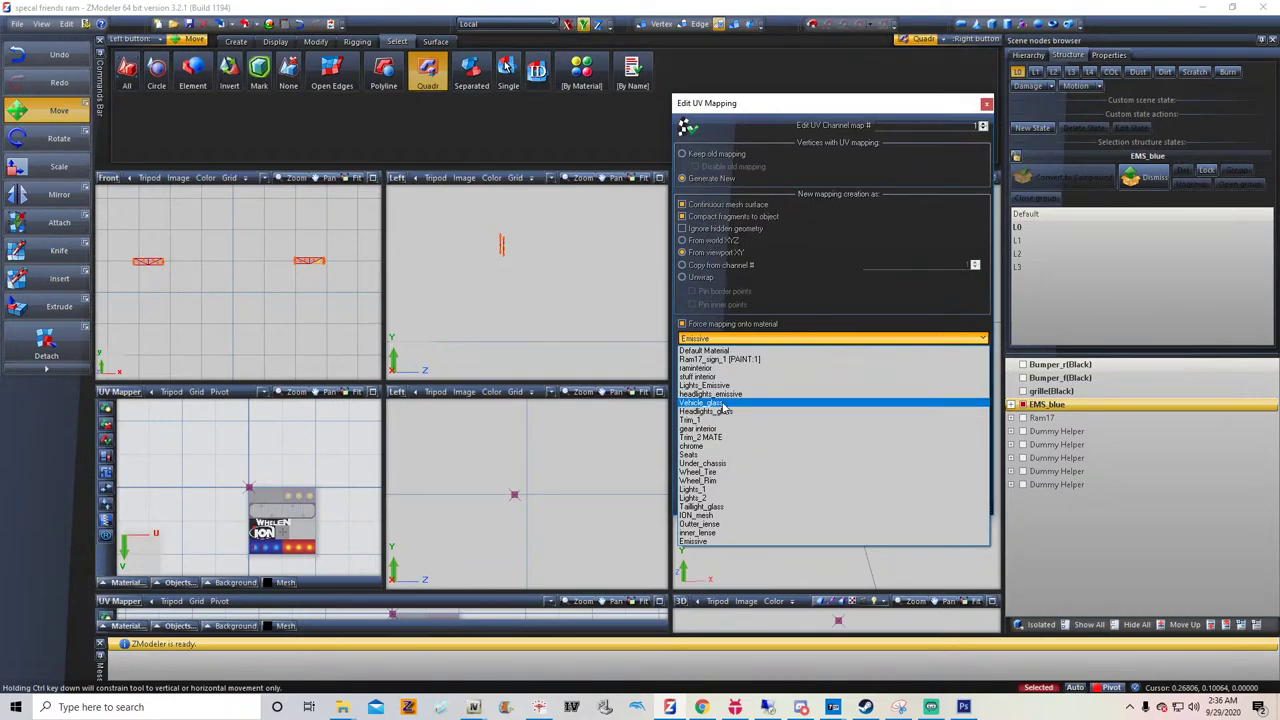
{"action": "left_click", "coordinate": [582, 311]}
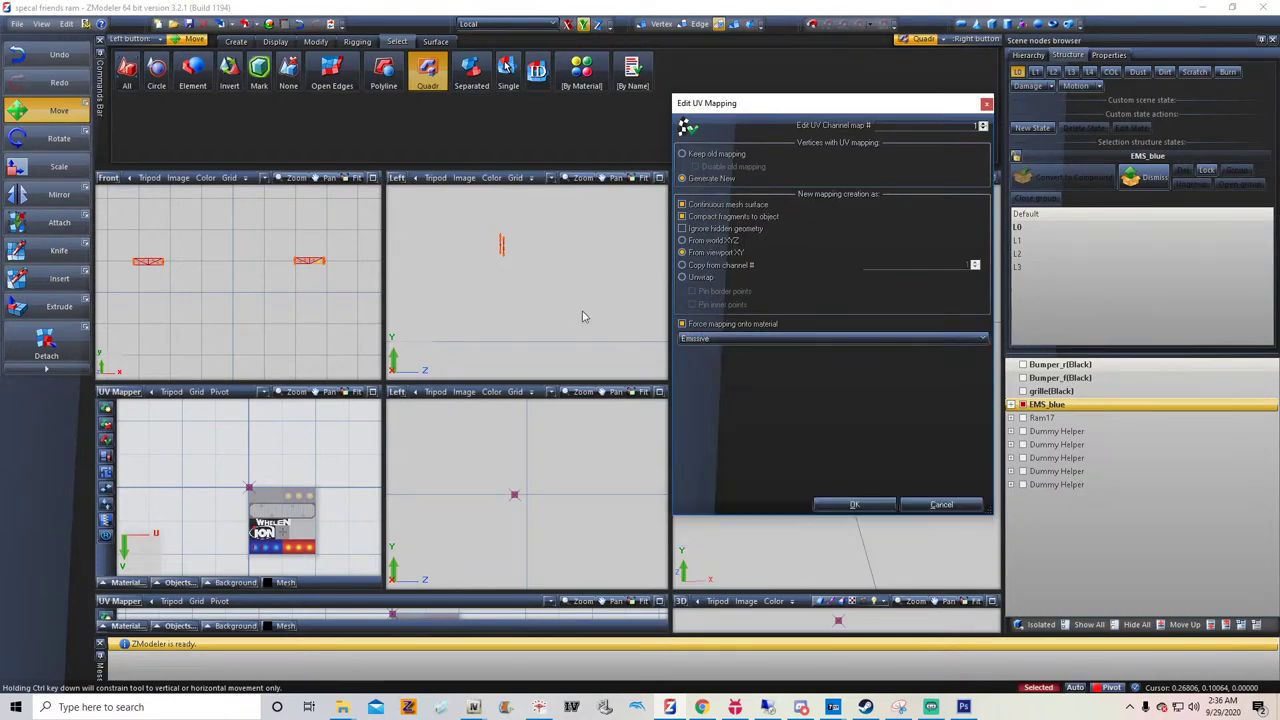
{"action": "left_click", "coordinate": [986, 104]}
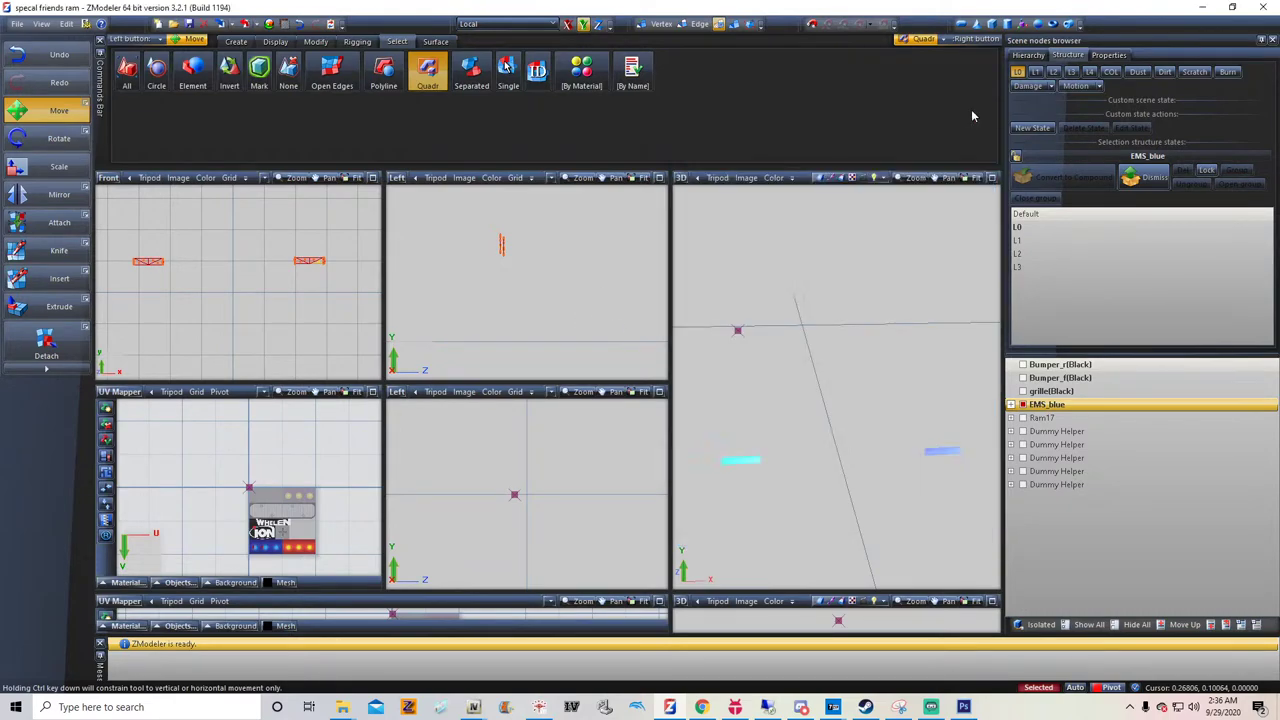
Switch the UV Mapper view to 3D and back again, and choose the Emissive material for display in it
{"action": "left_click", "coordinate": [113, 396]}
{"action": "left_click", "coordinate": [116, 411]}
{"action": "left_click", "coordinate": [112, 394]}
{"action": "left_click", "coordinate": [120, 549]}
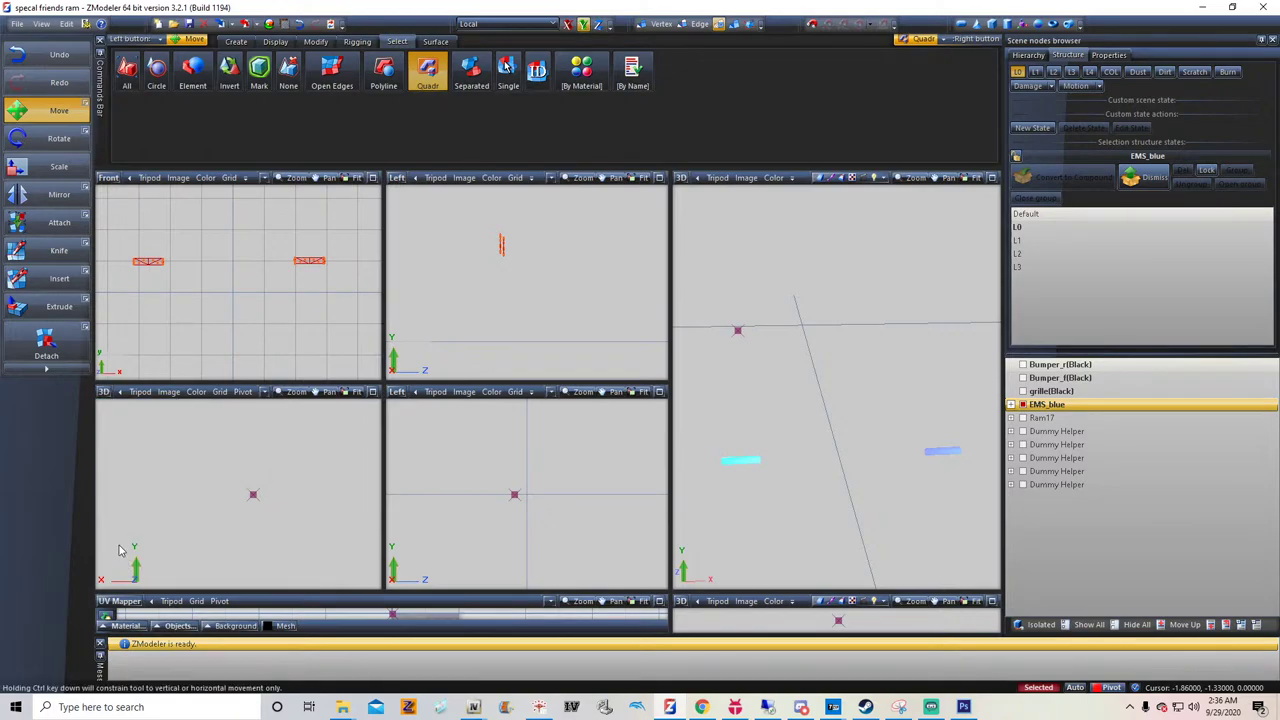
{"action": "left_click", "coordinate": [108, 584]}
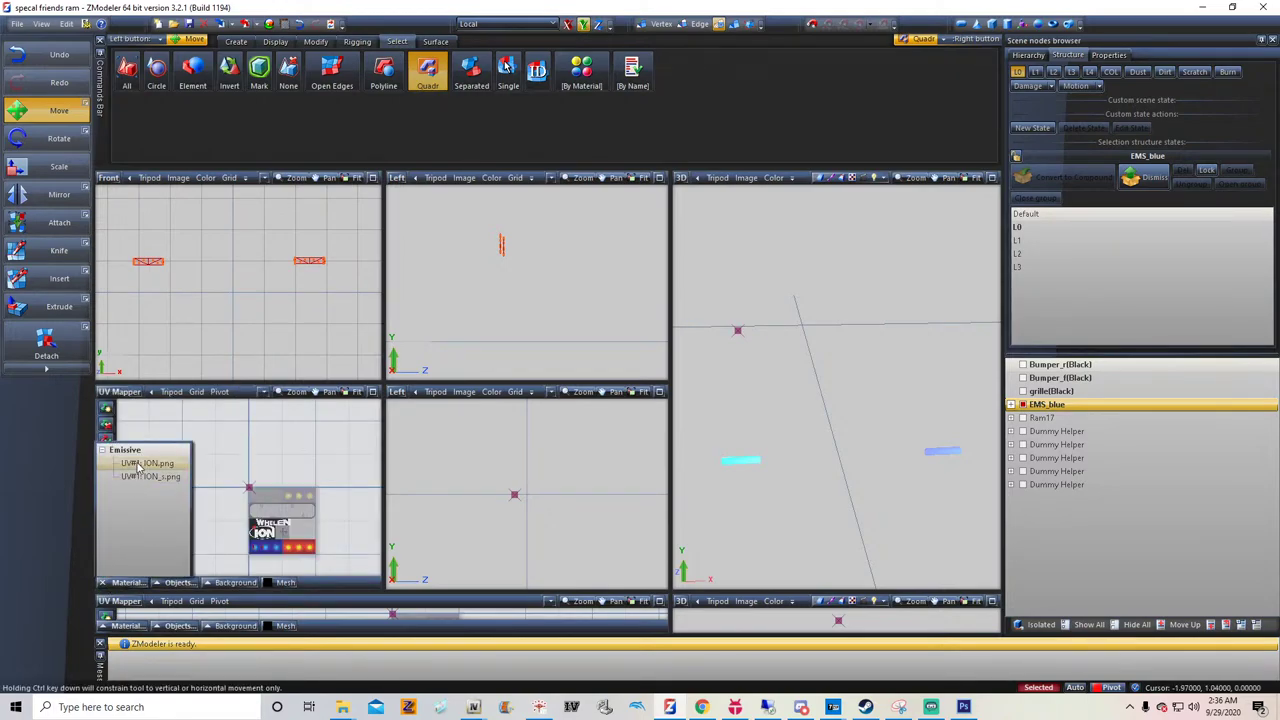
{"action": "left_click", "coordinate": [124, 450]}
{"action": "left_click", "coordinate": [120, 574]}
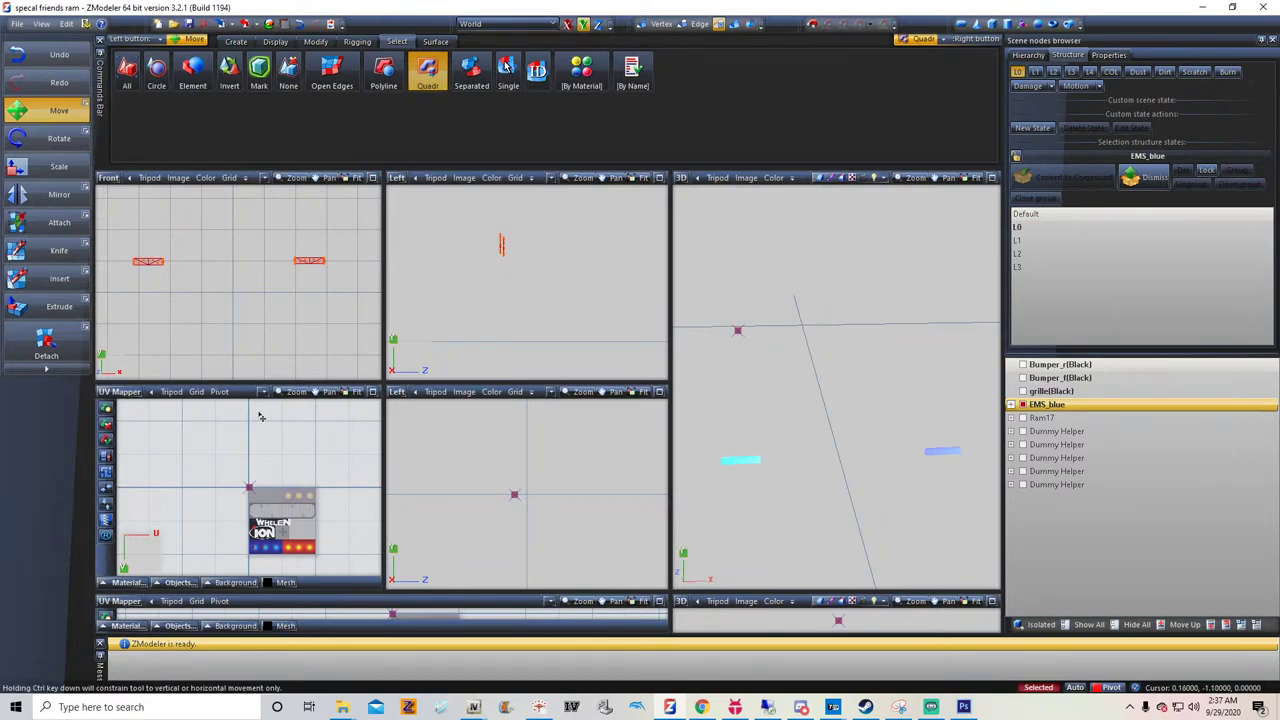
Clear the selection of EMS_blue and reselect both grille lights at object level in the Front view with the Quadr tool
{"action": "right_click", "coordinate": [289, 72]}
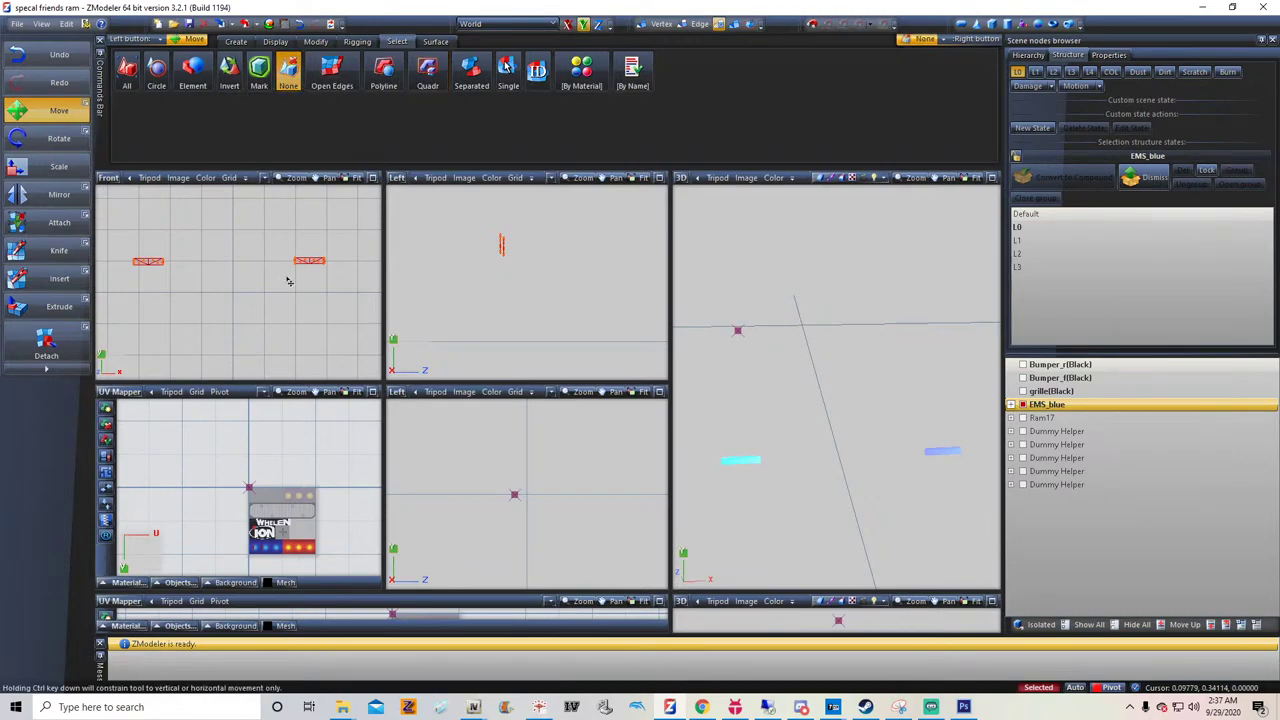
{"action": "right_click", "coordinate": [235, 251]}
{"action": "left_click", "coordinate": [734, 25]}
{"action": "right_click", "coordinate": [251, 248]}
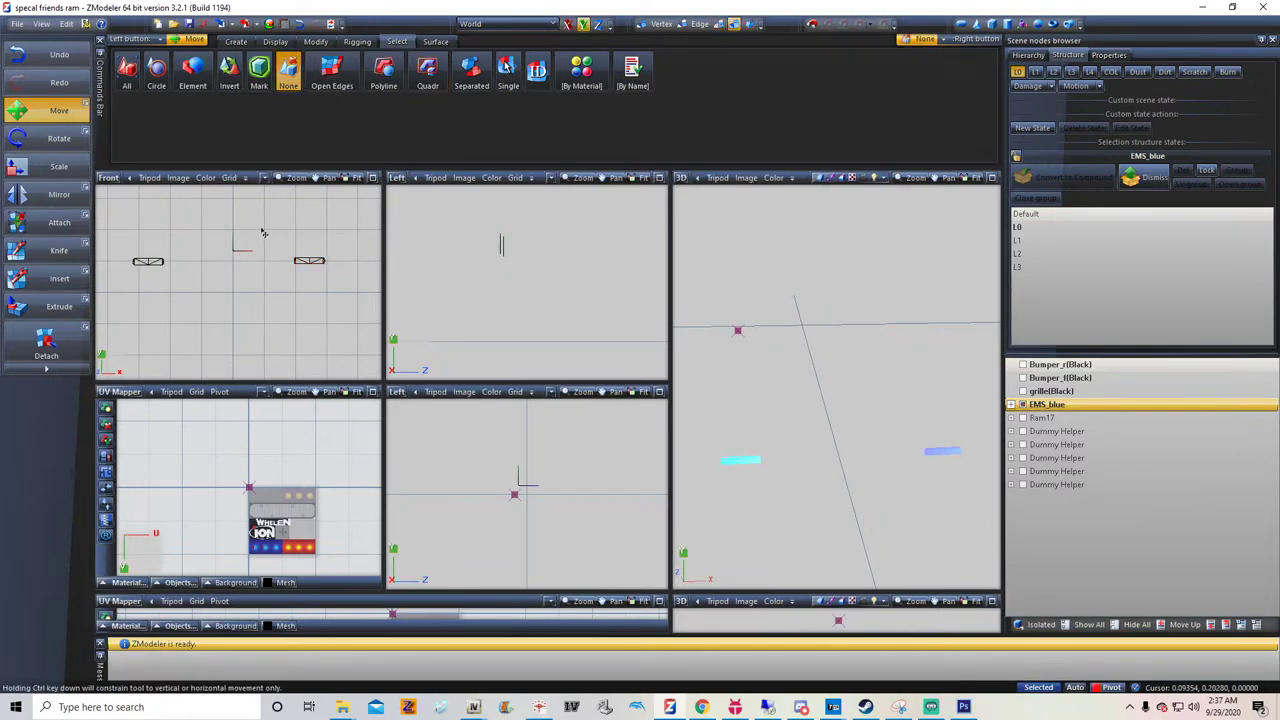
{"action": "right_click", "coordinate": [431, 83]}
{"action": "right_click_drag", "start_coordinate": [117, 241], "coordinate": [379, 307]}
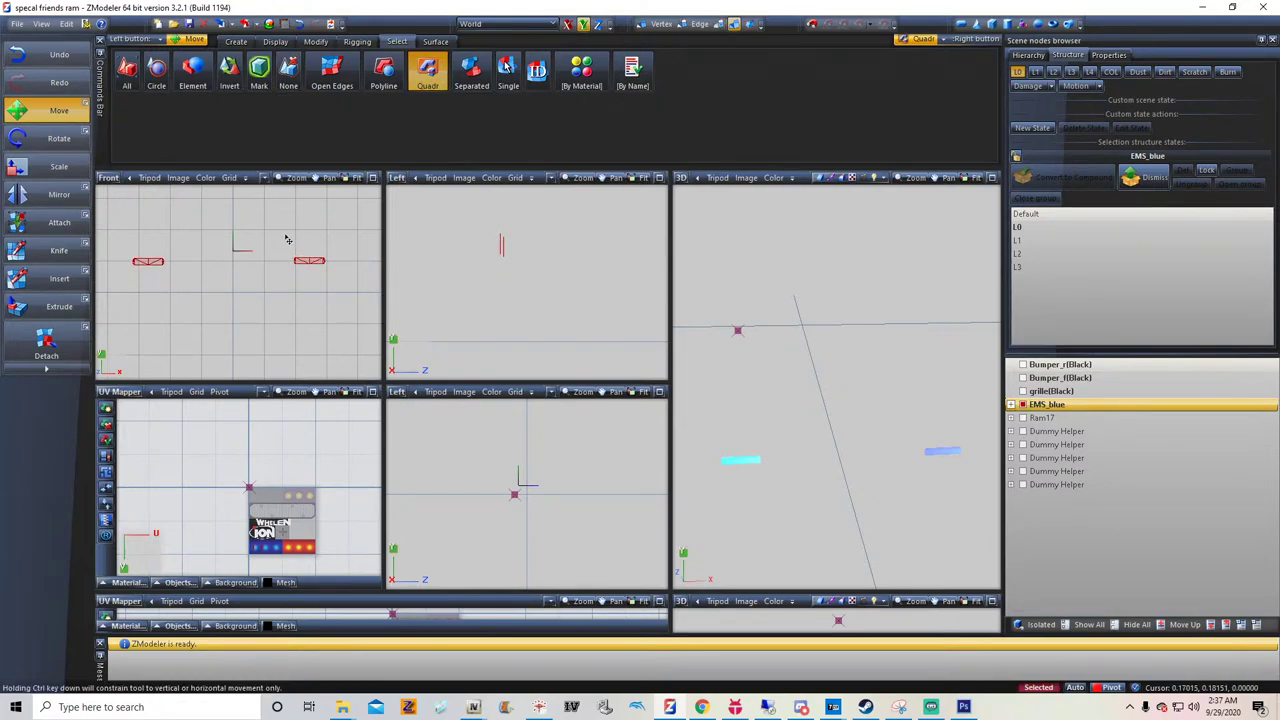
Switch to polygon level and select the faces of both EMS_blue grille lights in the Front view
{"action": "left_click", "coordinate": [721, 26]}
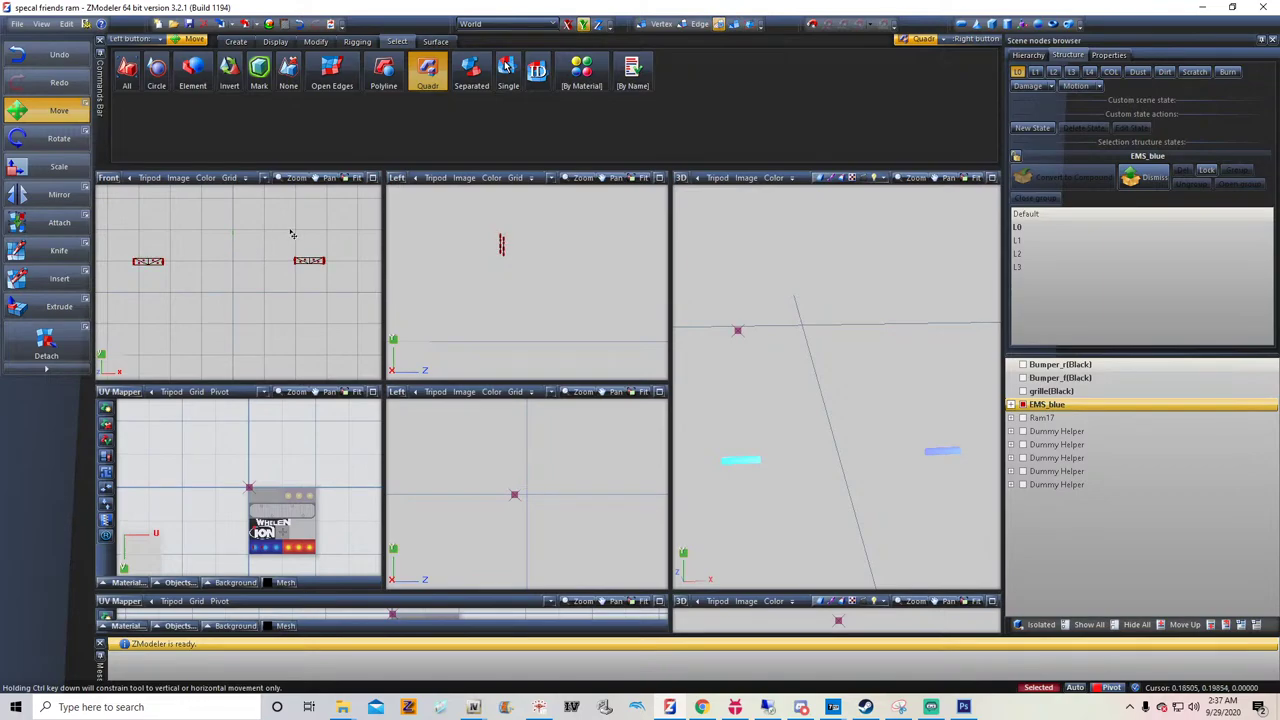
{"action": "left_click_drag", "start_coordinate": [135, 249], "coordinate": [338, 287]}
{"action": "right_click", "coordinate": [310, 264]}
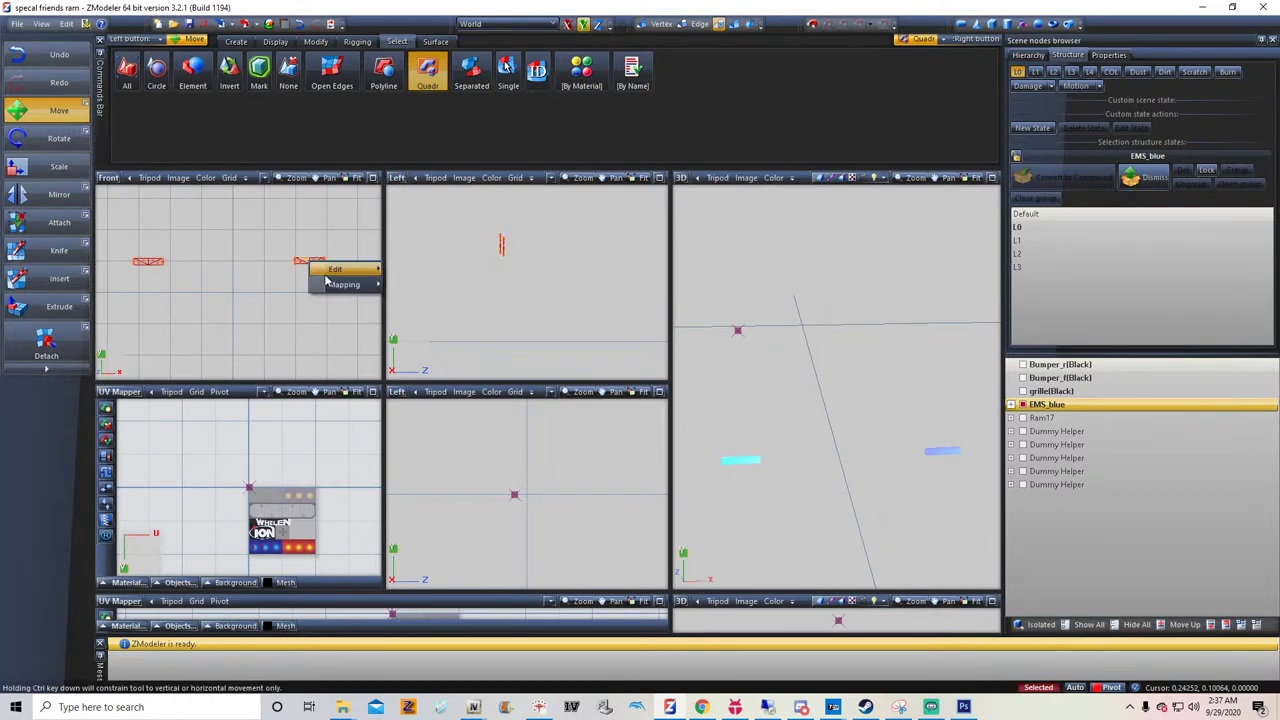
{"action": "mouse_move", "coordinate": [340, 284]}
{"action": "left_click", "coordinate": [415, 285]}
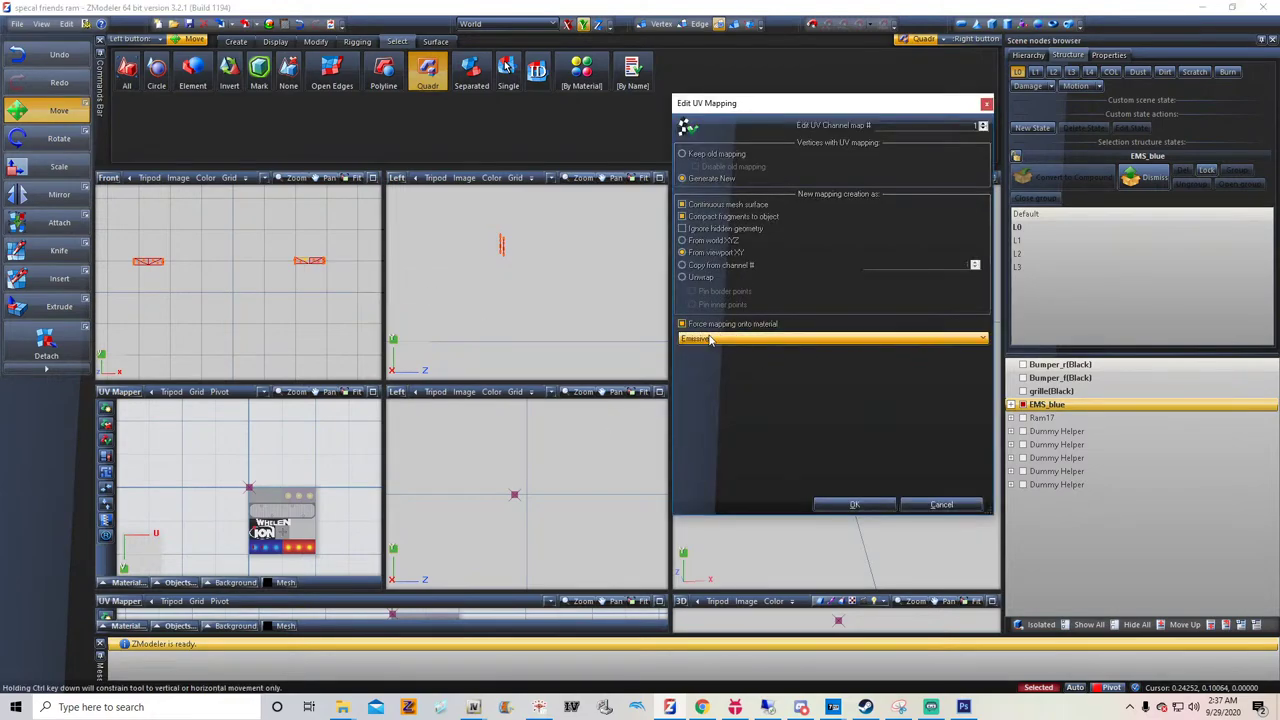
{"action": "left_click", "coordinate": [712, 338]}
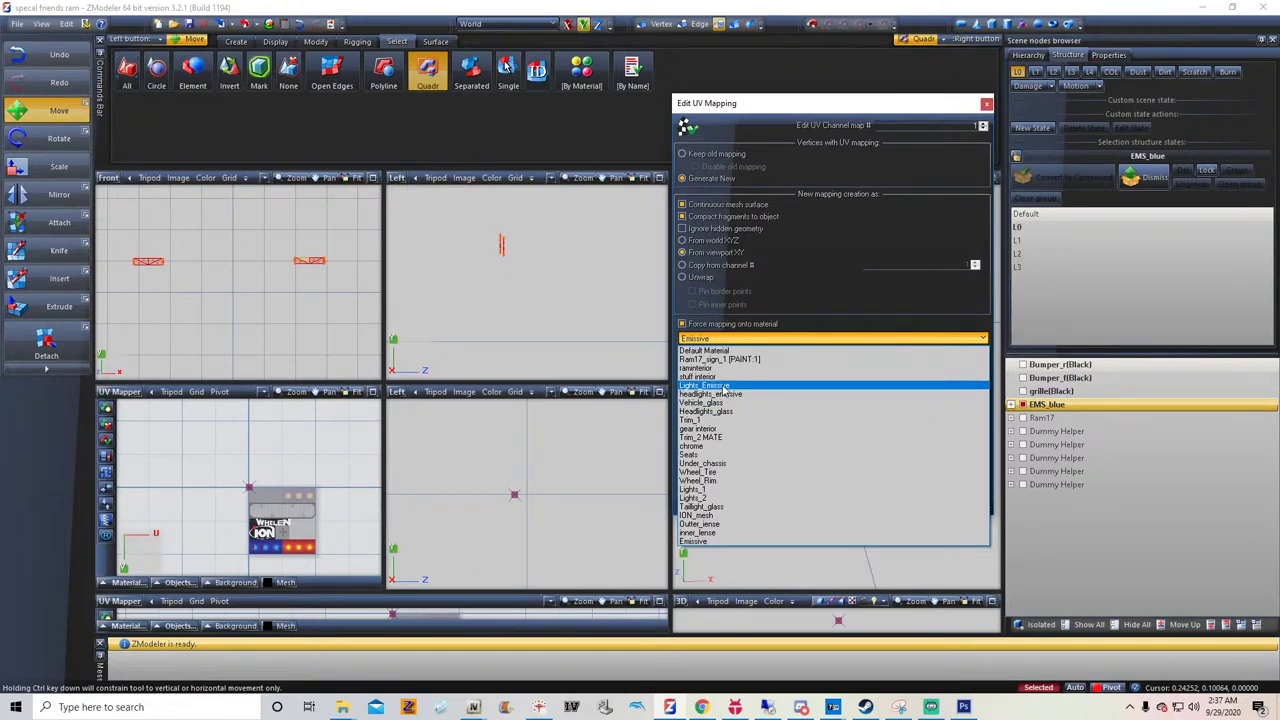
{"action": "left_click", "coordinate": [981, 105]}
{"action": "left_click", "coordinate": [986, 104]}
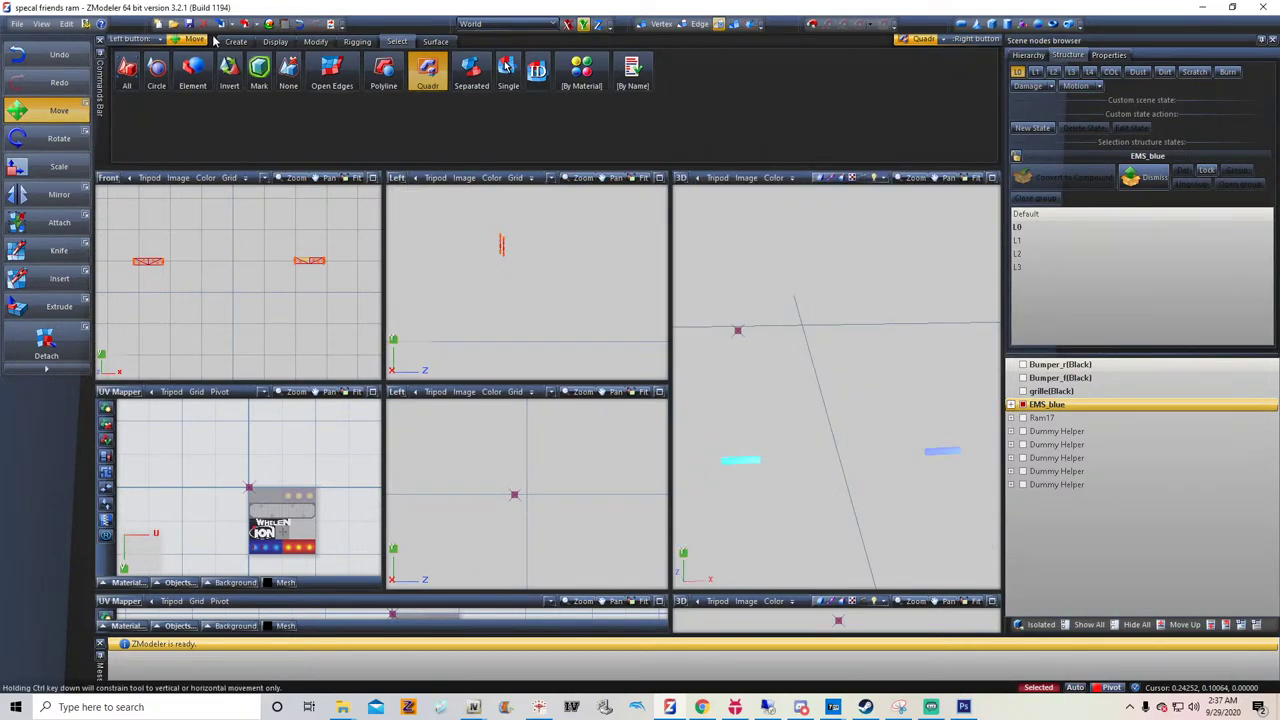
Replace the DETAIL texture map of the Emissive material with nforce_visor.png
{"action": "left_click", "coordinate": [261, 23]}
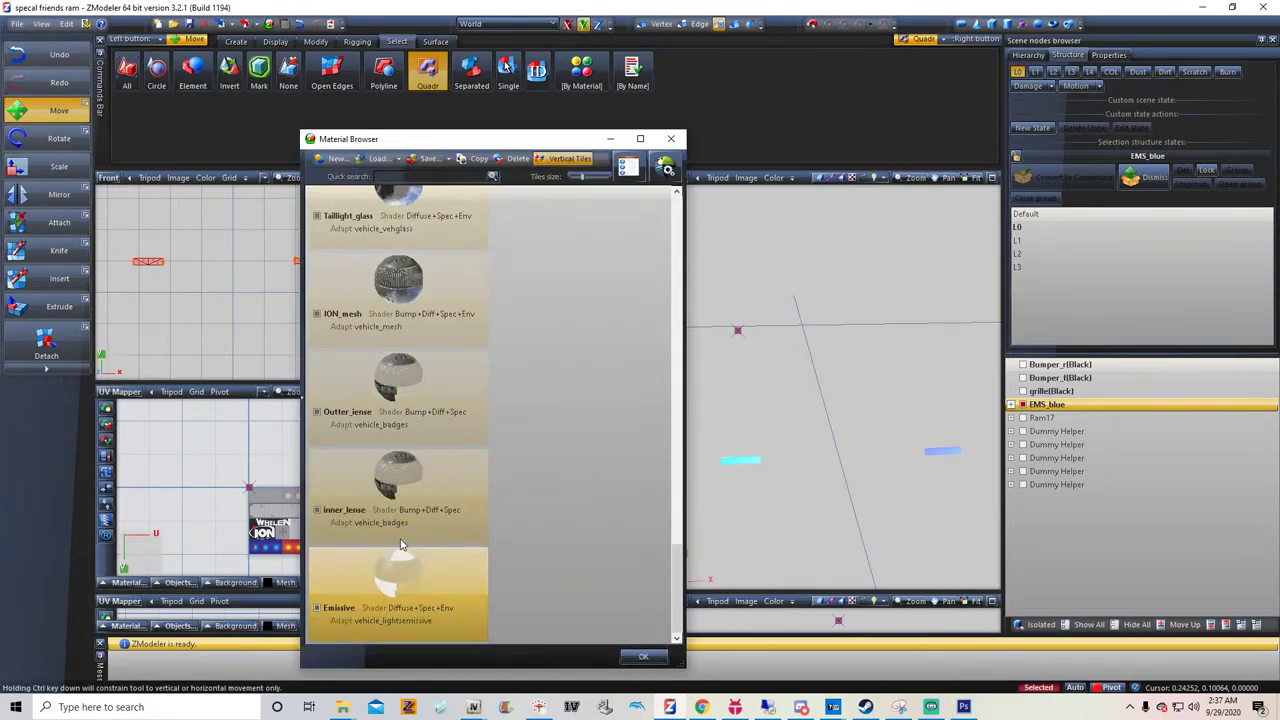
{"action": "double_click", "coordinate": [400, 590]}
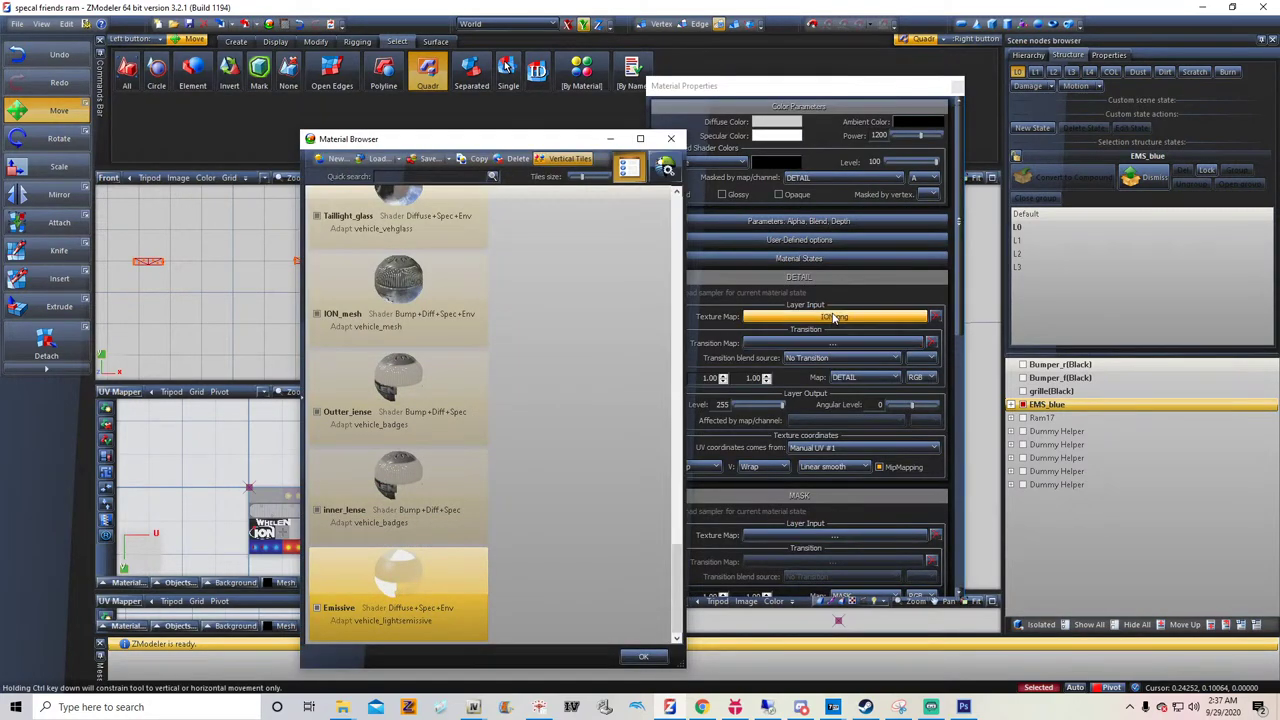
{"action": "left_click", "coordinate": [818, 318]}
{"action": "left_click", "coordinate": [374, 470]}
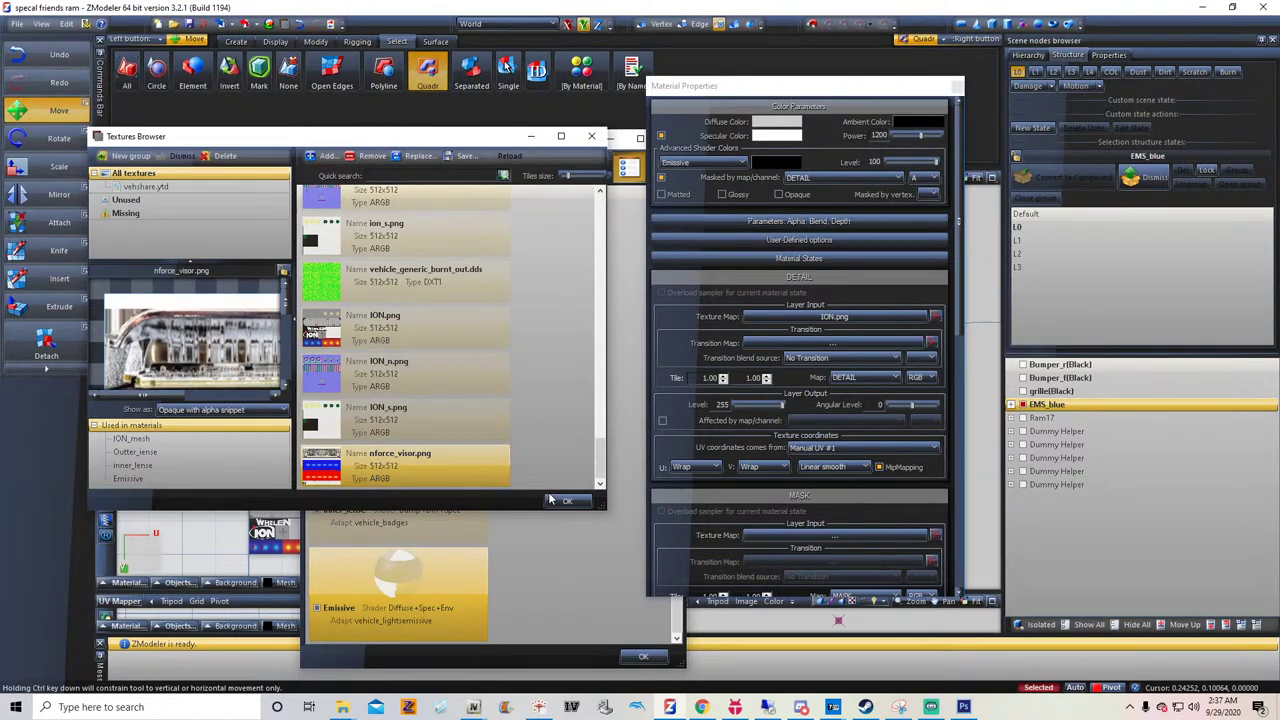
{"action": "left_click", "coordinate": [567, 501]}
{"action": "left_click", "coordinate": [957, 87]}
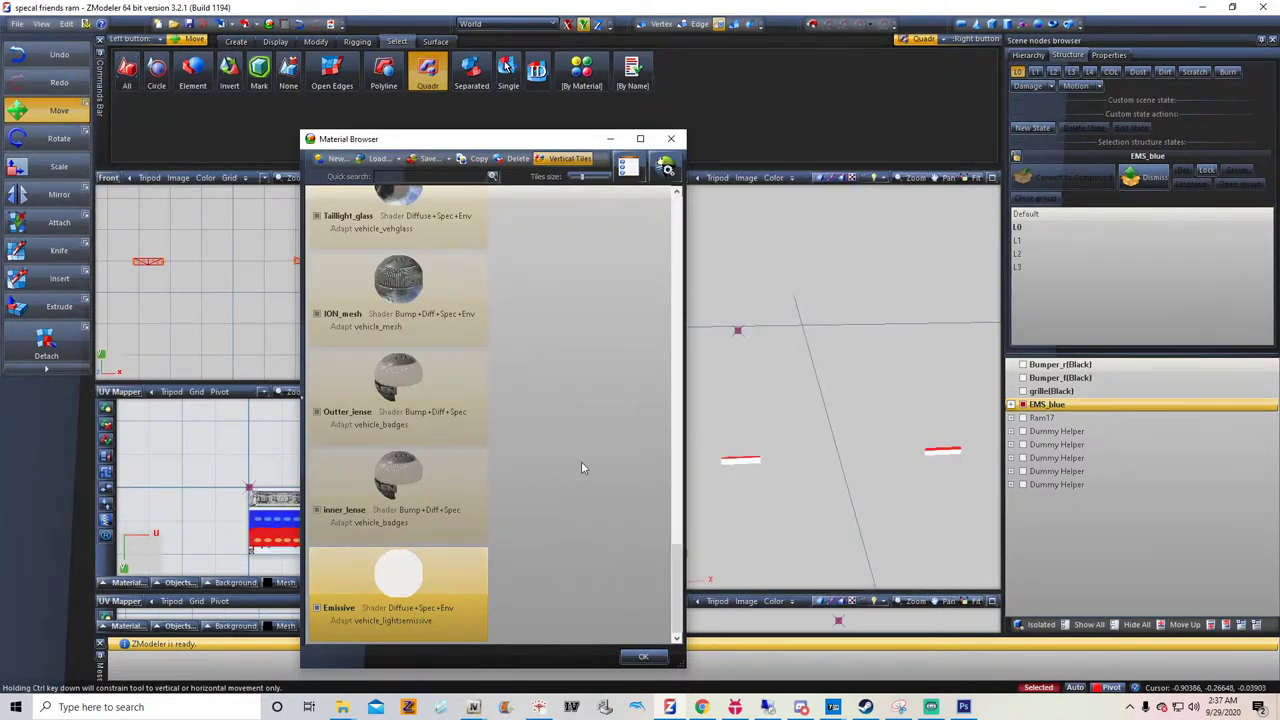
{"action": "left_click", "coordinate": [643, 656]}
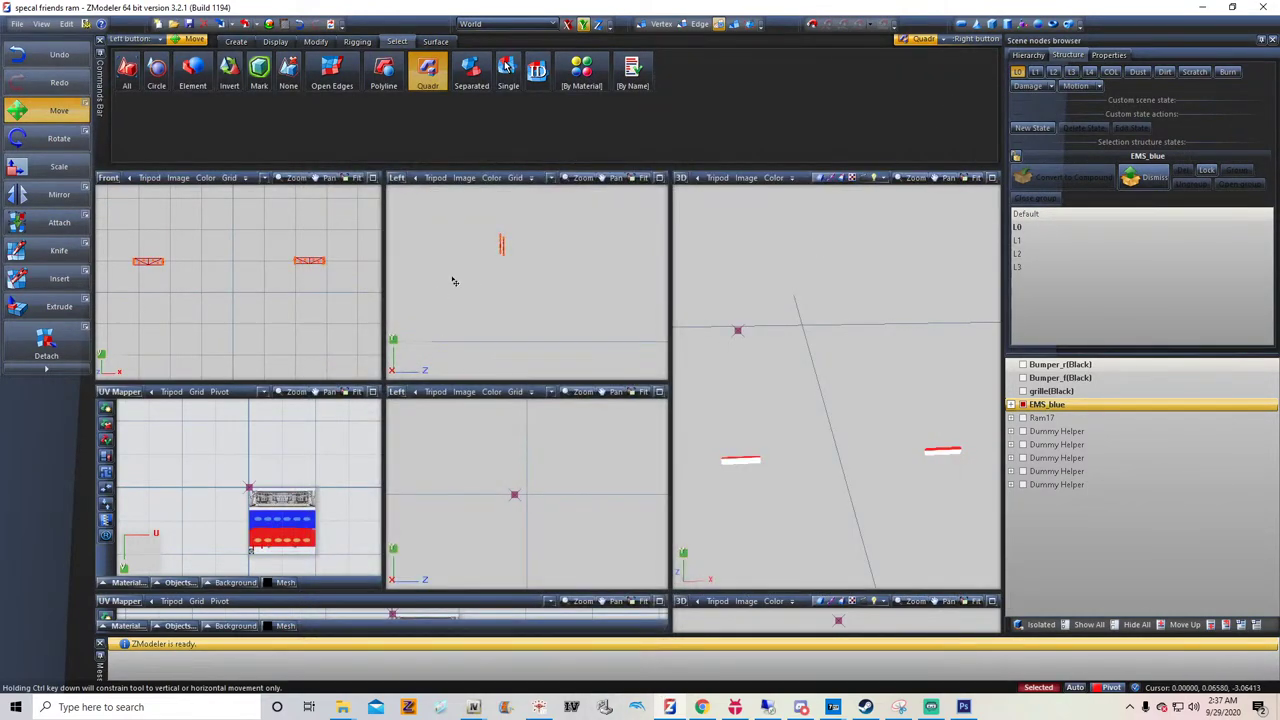
Generate new UV mapping for the selected faces on channel 1 from viewport XY, forced onto the Emissive material
{"action": "right_click", "coordinate": [309, 264]}
{"action": "mouse_move", "coordinate": [345, 286]}
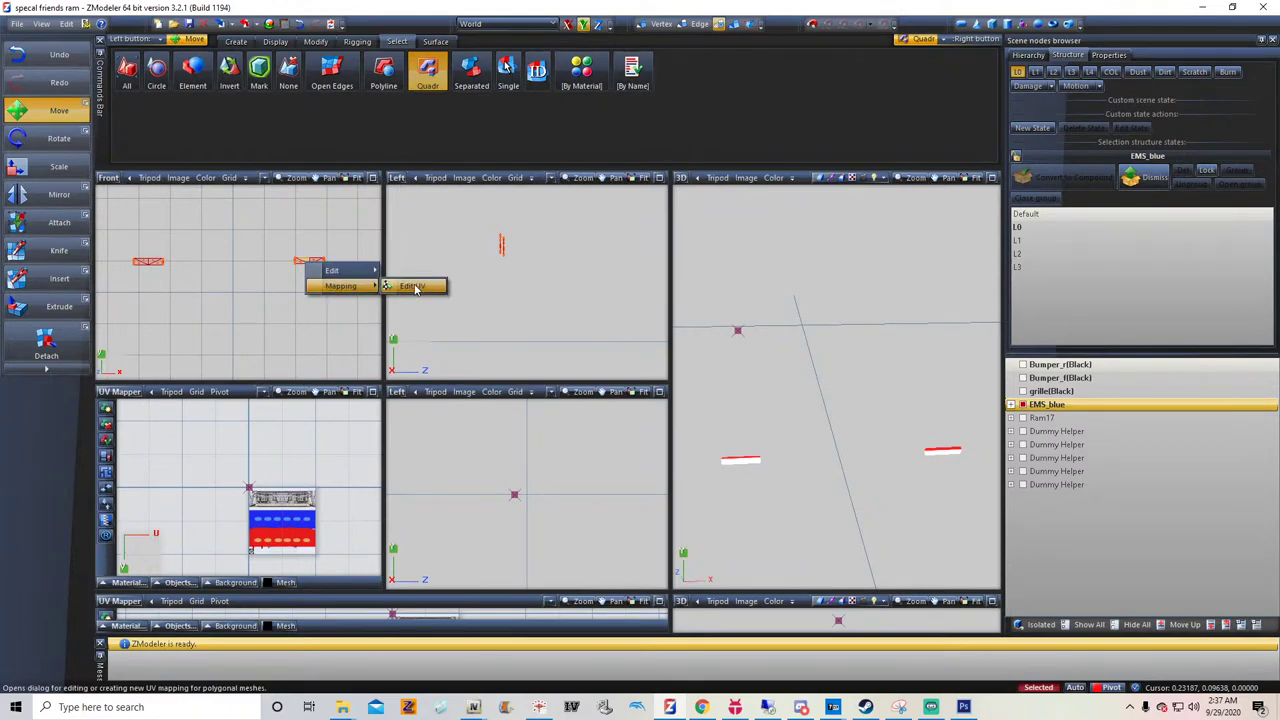
{"action": "left_click", "coordinate": [413, 286]}
{"action": "left_click", "coordinate": [846, 503]}
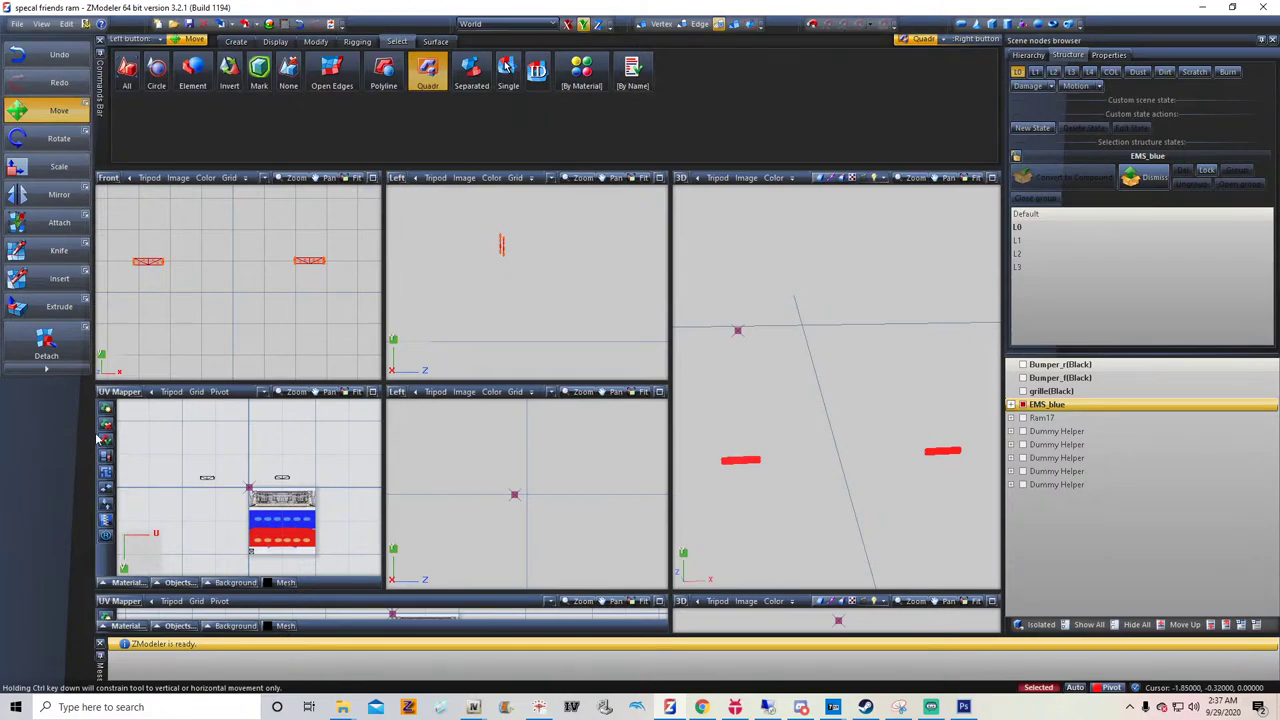
At object level, select both light islands in the UV Mapper and move them down onto the blue band of the texture
{"action": "left_click", "coordinate": [733, 26]}
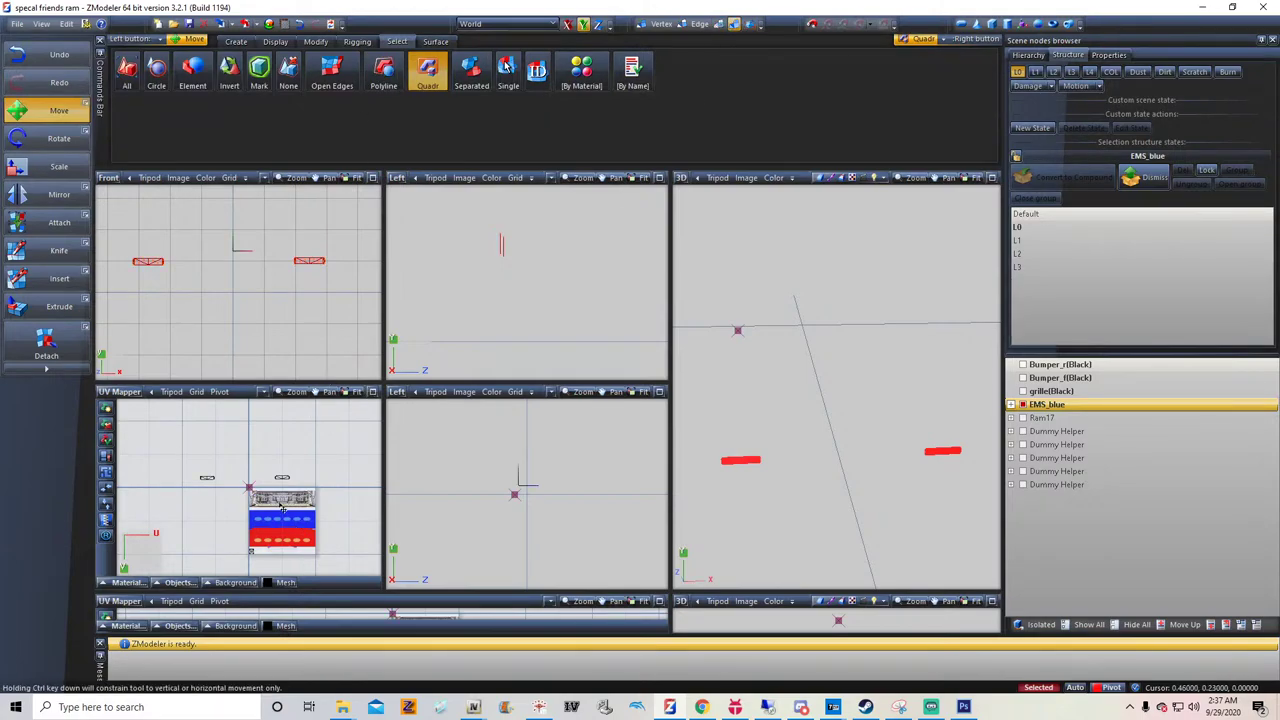
{"action": "right_click_drag", "start_coordinate": [184, 465], "coordinate": [329, 494]}
{"action": "right_click_drag", "start_coordinate": [182, 467], "coordinate": [376, 508]}
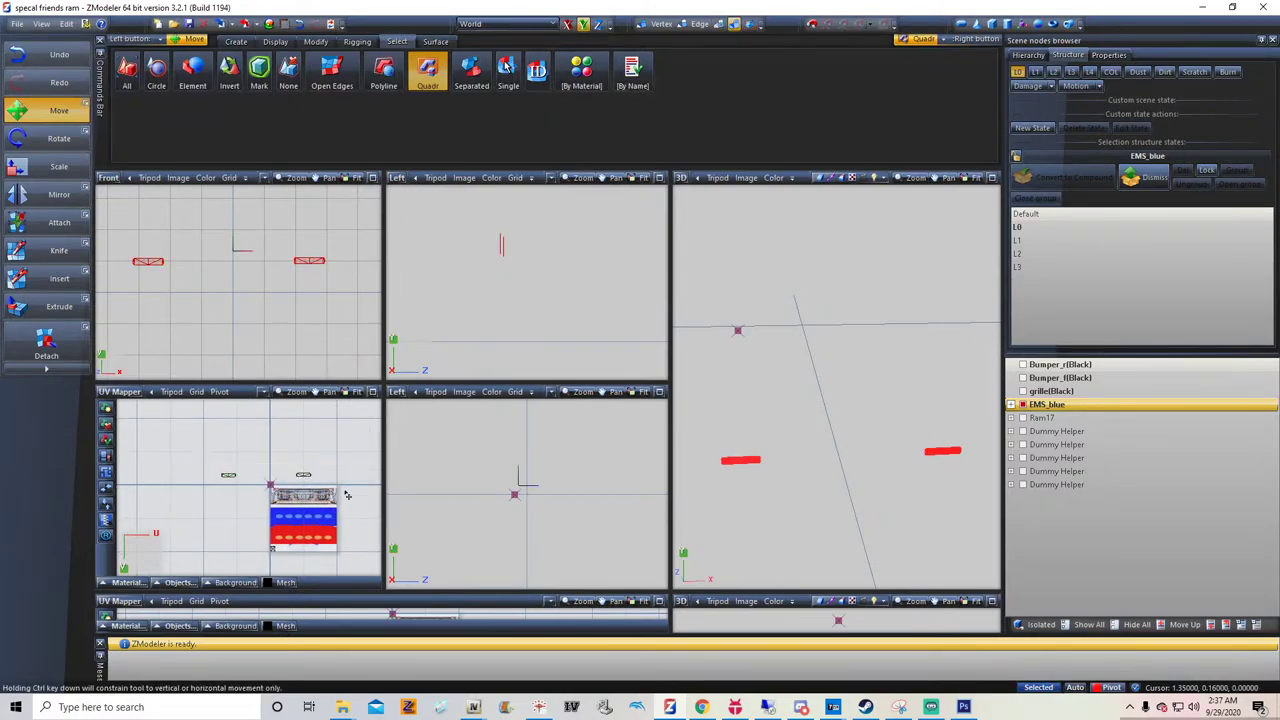
{"action": "key", "text": "space"}
{"action": "left_click_drag", "start_coordinate": [305, 477], "coordinate": [315, 523]}
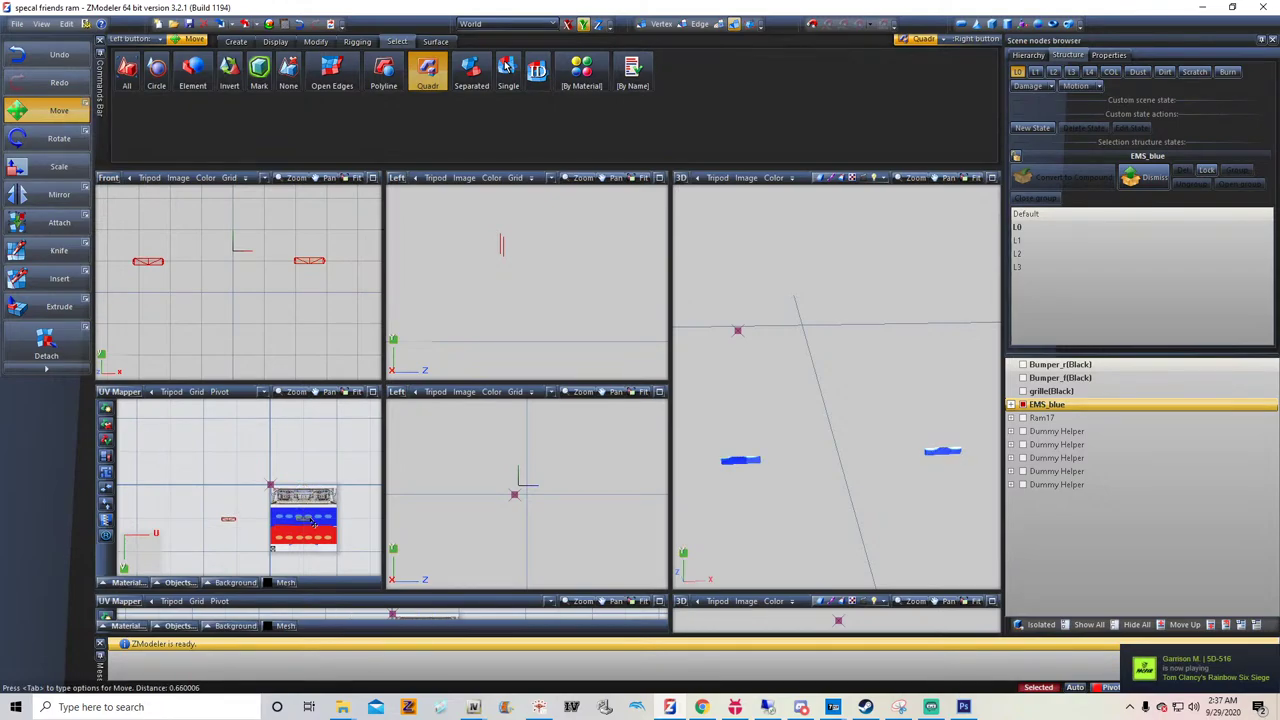
Scale the UV islands down along the vertical axis only with the Scale tool
{"action": "left_click", "coordinate": [315, 41]}
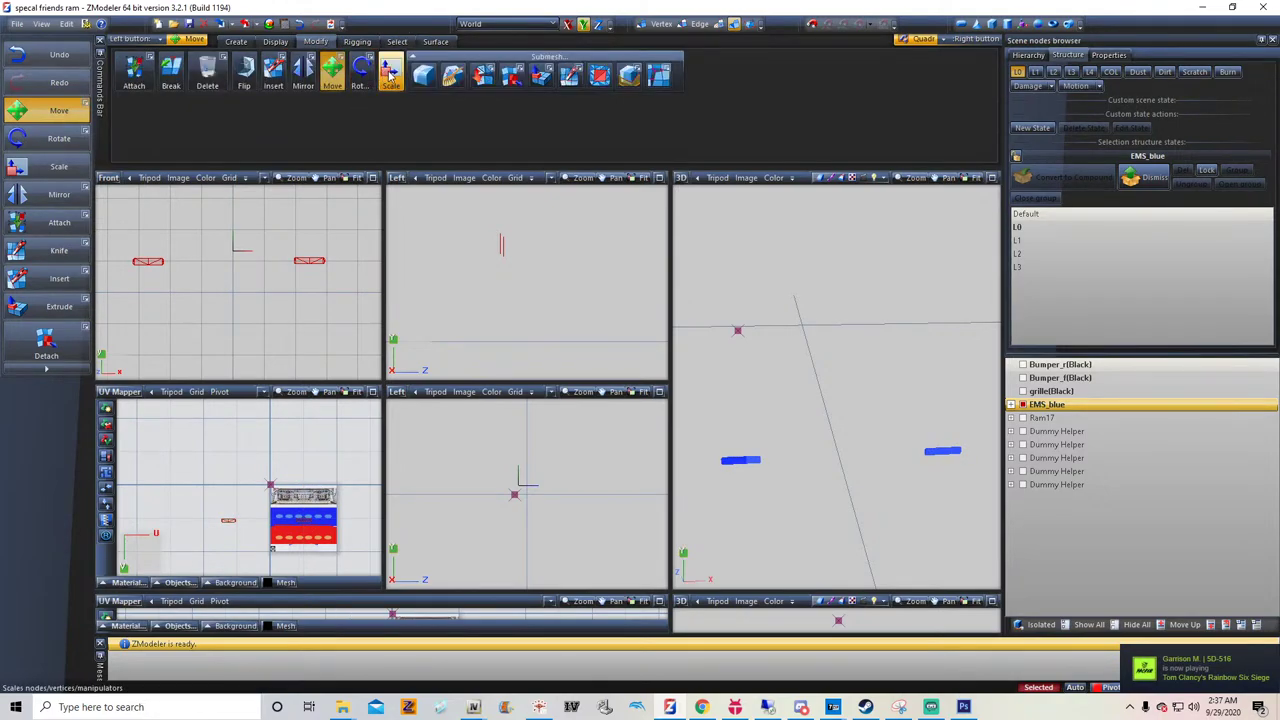
{"action": "left_click", "coordinate": [390, 75]}
{"action": "scroll", "coordinate": [322, 510], "scroll_direction": "up", "scroll_amount": 3}
{"action": "left_click", "coordinate": [568, 25]}
{"action": "left_click", "coordinate": [582, 27]}
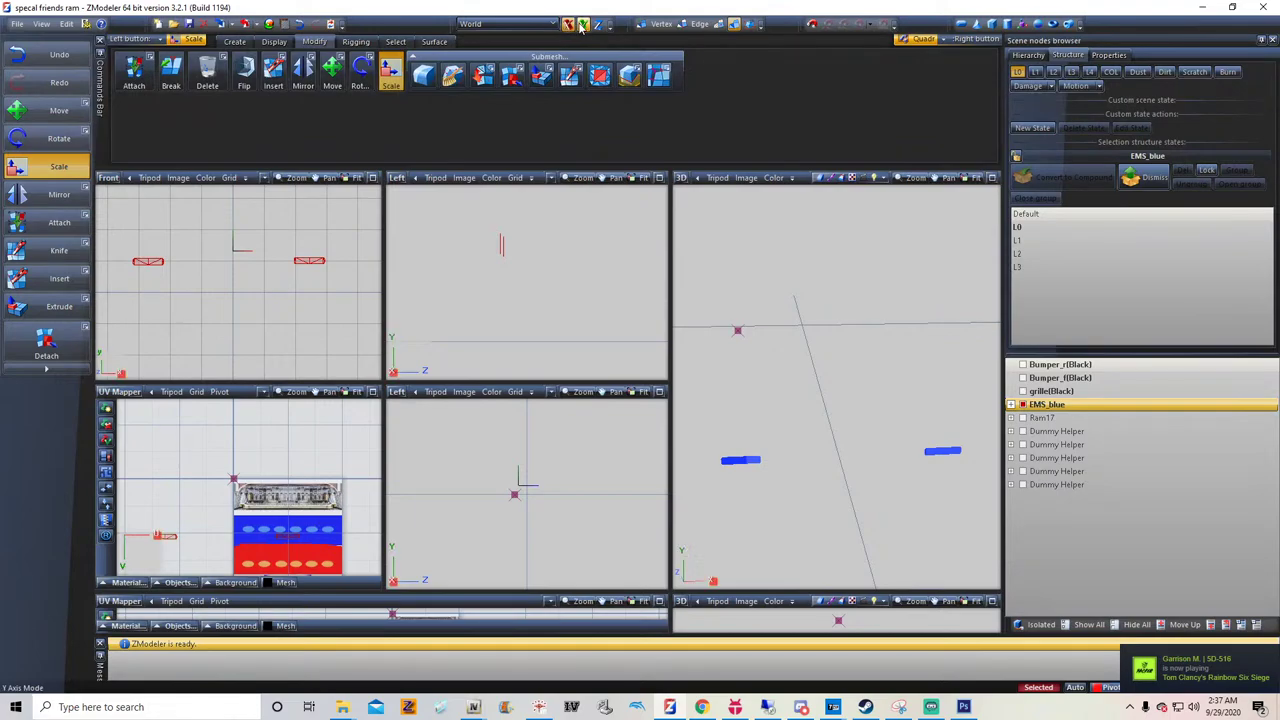
{"action": "left_click", "coordinate": [582, 27]}
{"action": "scroll", "coordinate": [242, 539], "scroll_direction": "down", "scroll_amount": 1}
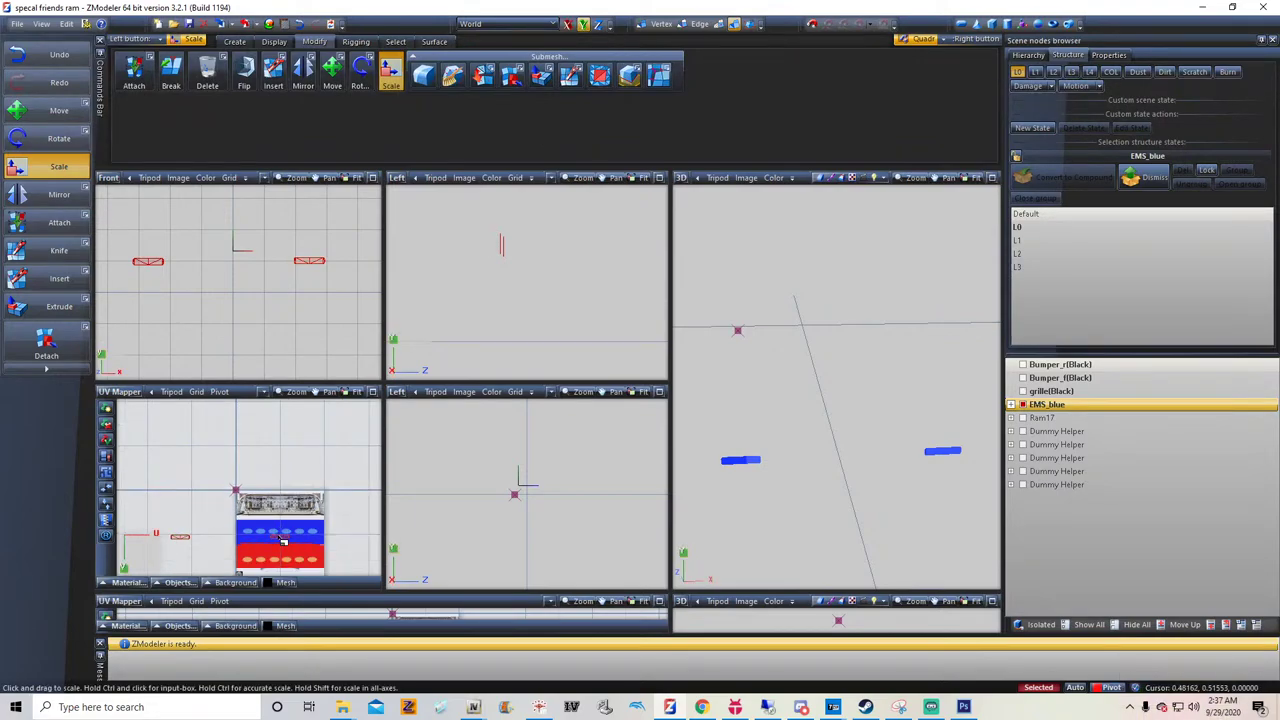
{"action": "left_click_drag", "start_coordinate": [283, 541], "coordinate": [254, 619]}
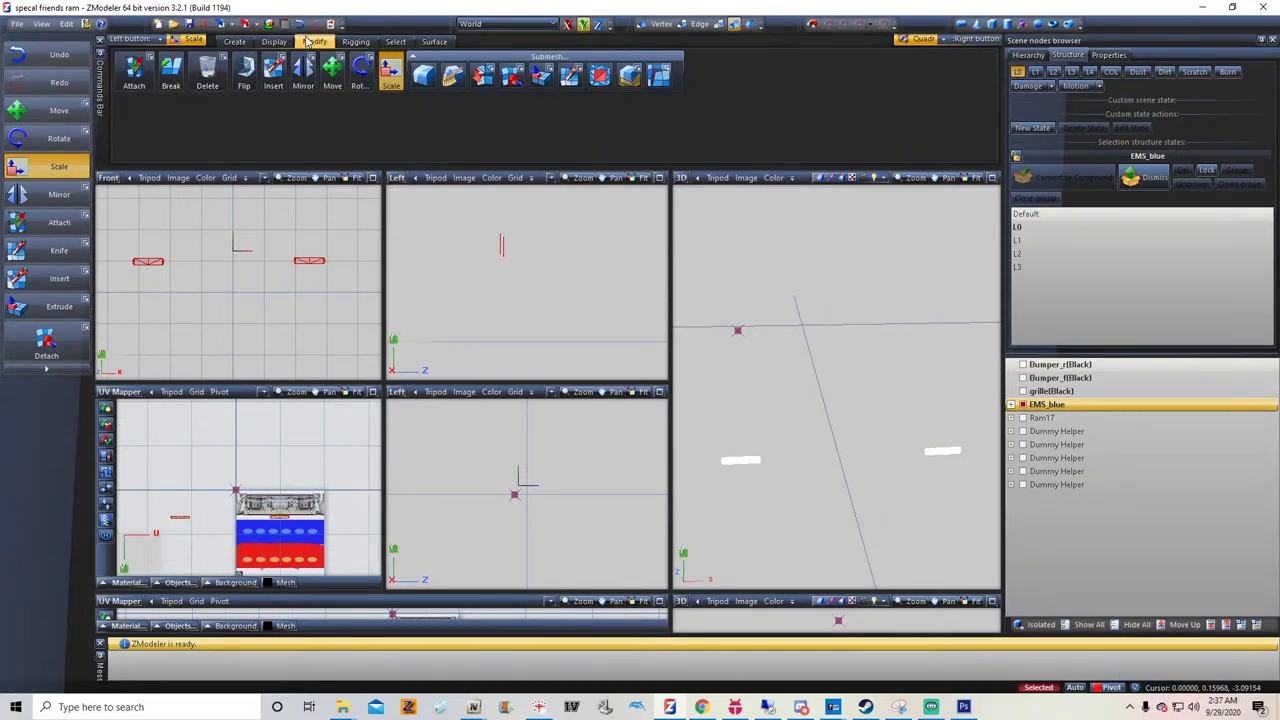
Scale the UV islands along the horizontal axis only to about 25 percent of their width
{"action": "left_click", "coordinate": [569, 26]}
{"action": "left_click", "coordinate": [583, 26]}
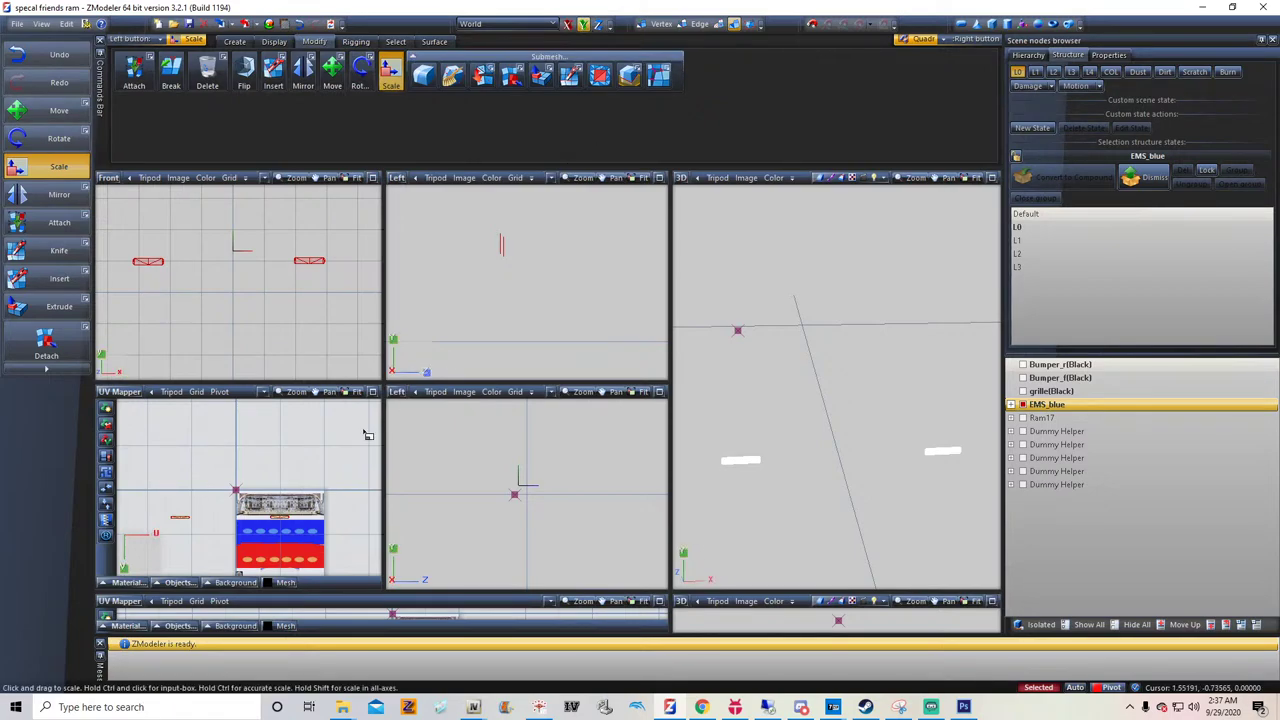
{"action": "left_click", "coordinate": [569, 26]}
{"action": "left_click", "coordinate": [583, 26]}
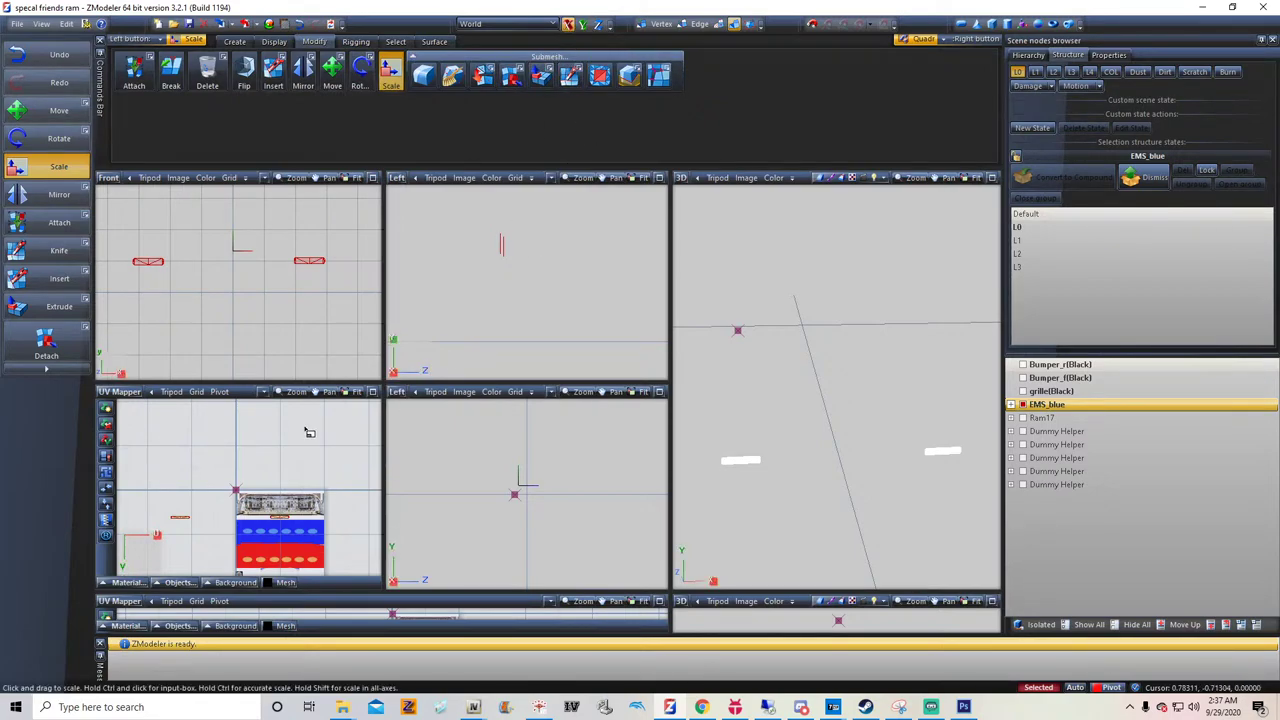
{"action": "left_click_drag", "start_coordinate": [281, 519], "coordinate": [220, 675]}
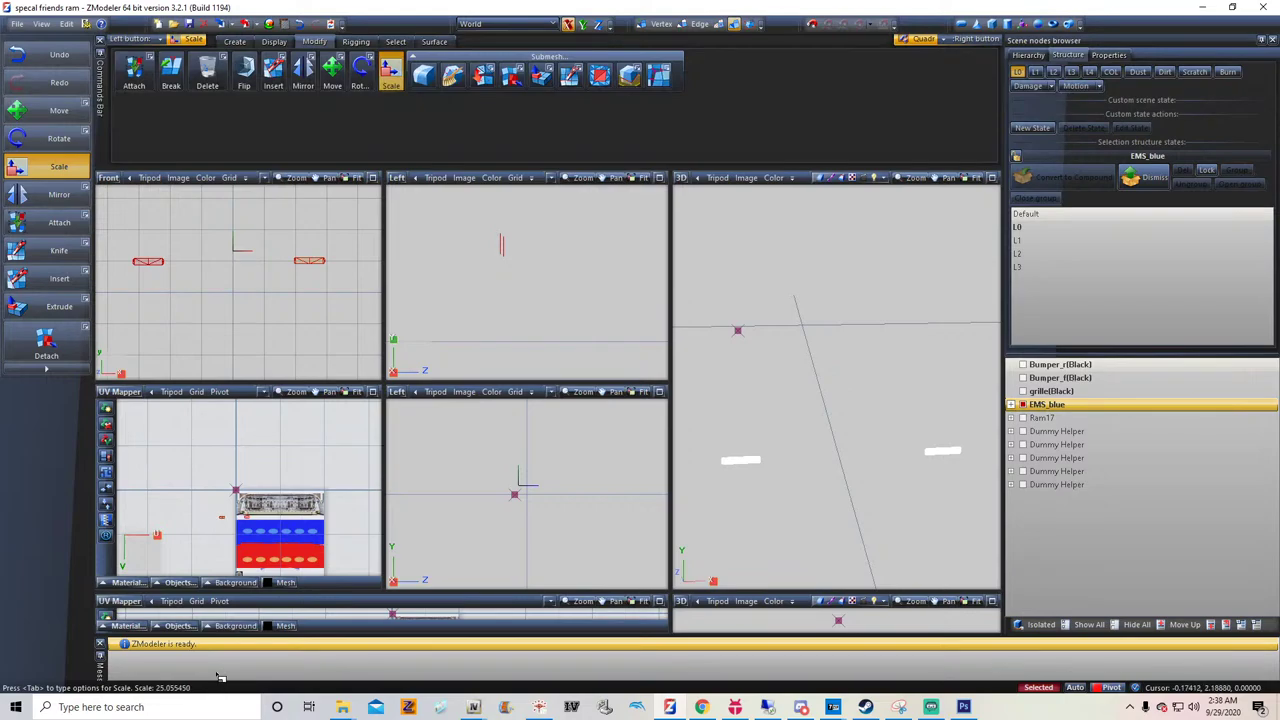
Move the shrunken UV islands vertically down into the blue band and horizontally until both lie on the blue texture
{"action": "left_click", "coordinate": [328, 82]}
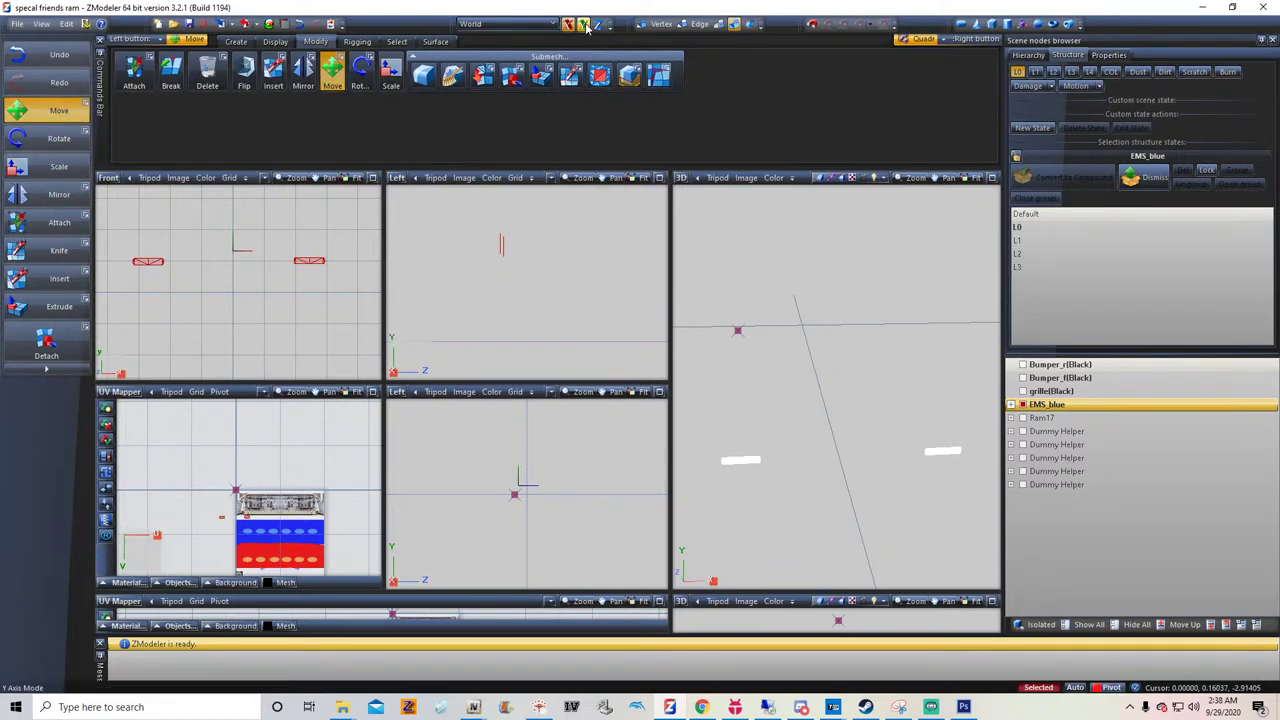
{"action": "scroll", "coordinate": [258, 541], "scroll_direction": "up", "scroll_amount": 2}
{"action": "scroll", "coordinate": [240, 512], "scroll_direction": "up", "scroll_amount": 2}
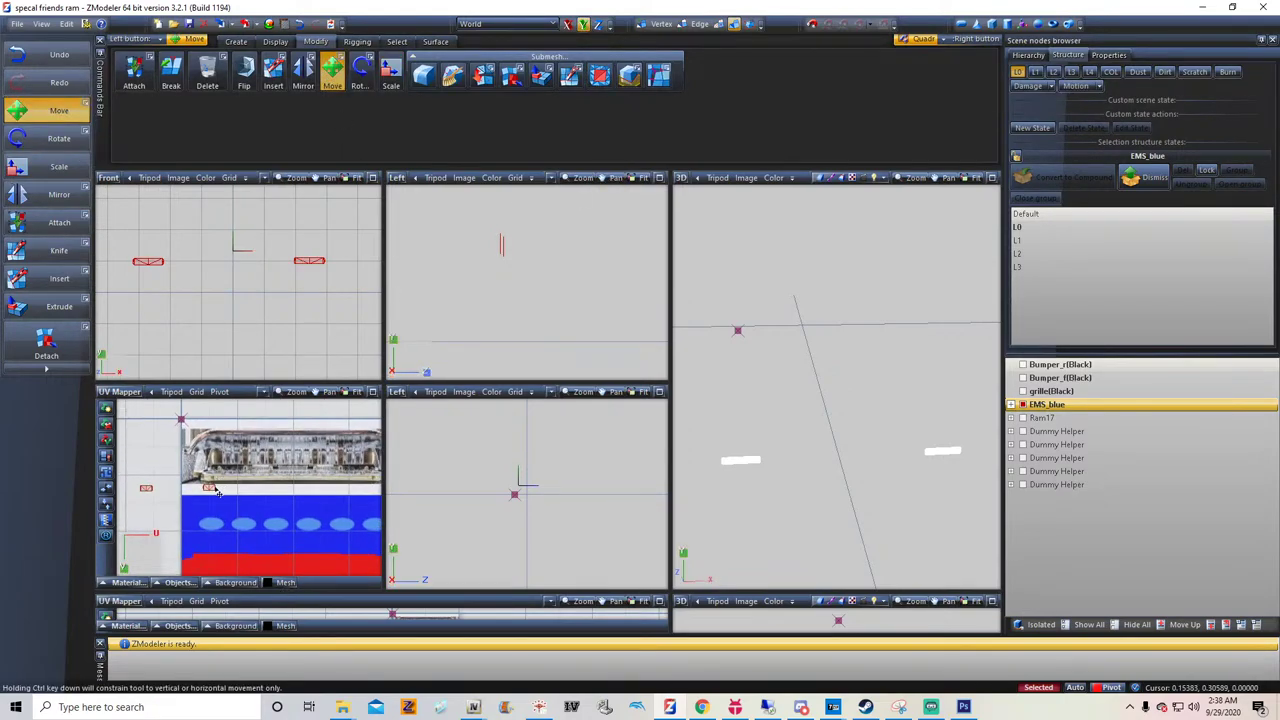
{"action": "mouse_move", "coordinate": [217, 492]}
{"action": "left_mouse_down"}
{"action": "mouse_move", "coordinate": [270, 518]}
{"action": "mouse_move", "coordinate": [265, 501]}
{"action": "mouse_move", "coordinate": [223, 510]}
{"action": "left_mouse_up"}
{"action": "left_click", "coordinate": [568, 24]}
{"action": "left_click", "coordinate": [584, 24]}
{"action": "left_click", "coordinate": [568, 25]}
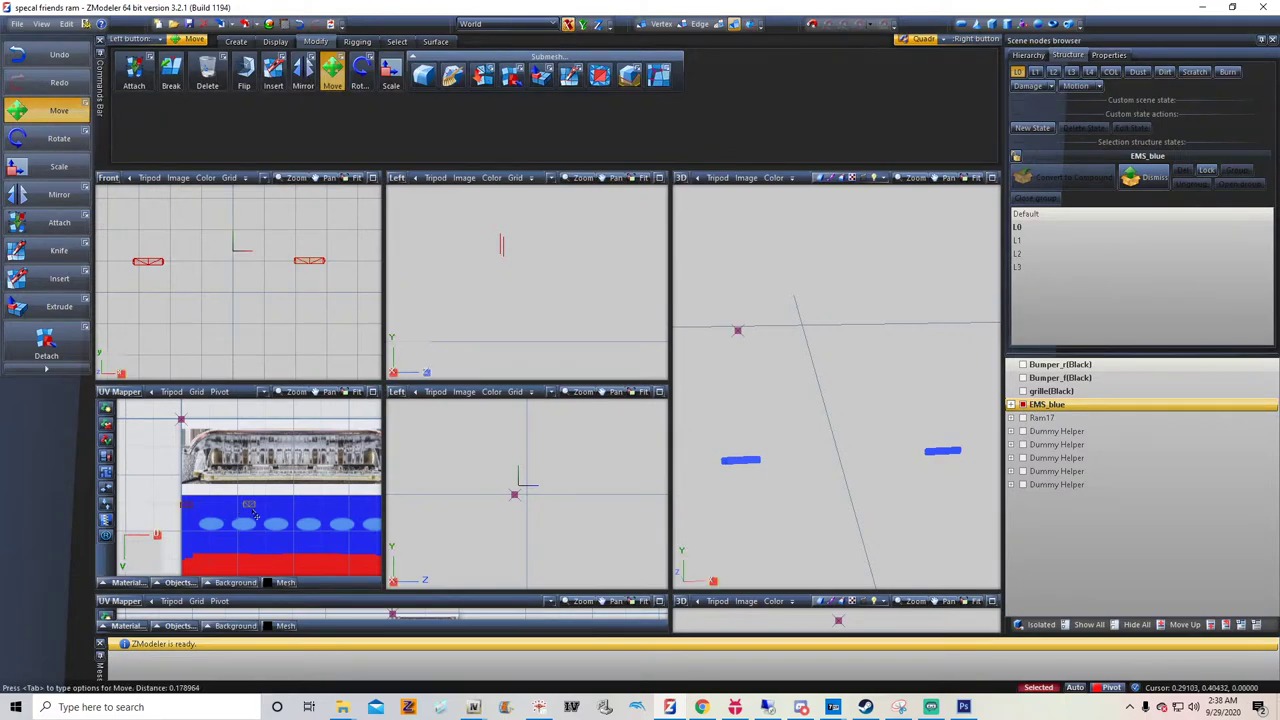
Clear the selection, expand EMS_blue in the scene nodes and make its child EMS_blue node visible
{"action": "left_click", "coordinate": [397, 41]}
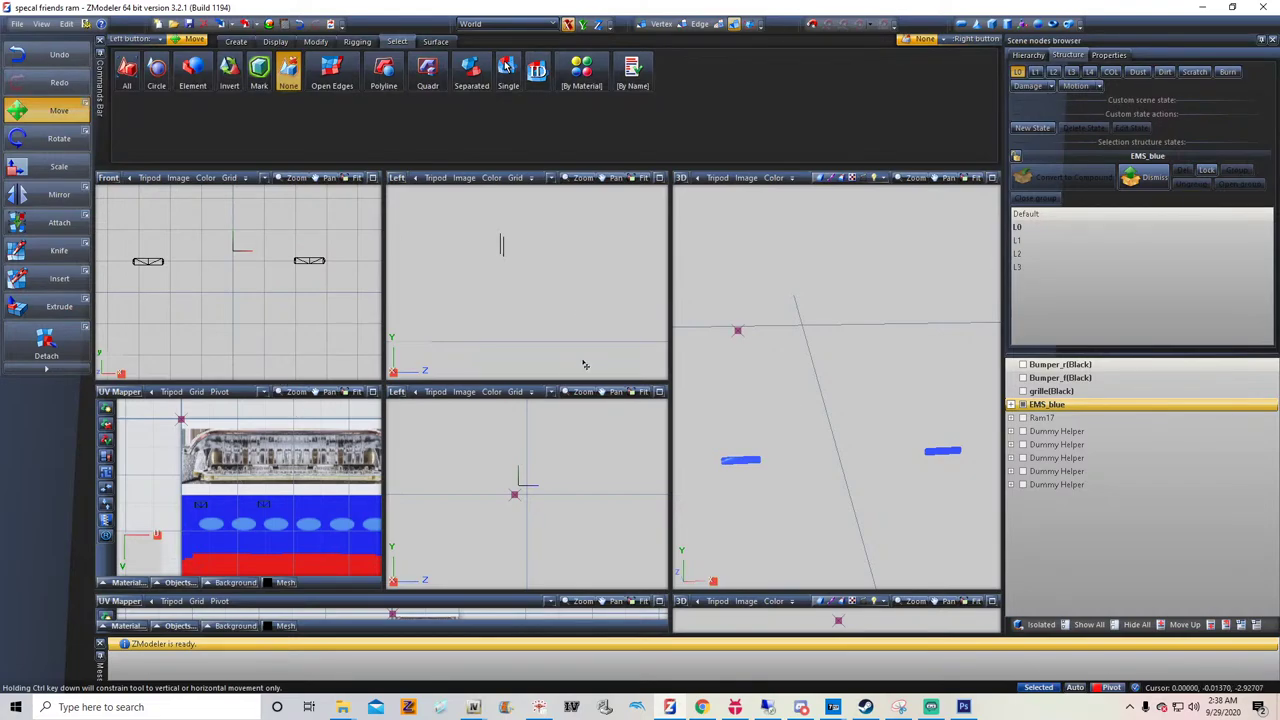
{"action": "left_click", "coordinate": [1011, 404]}
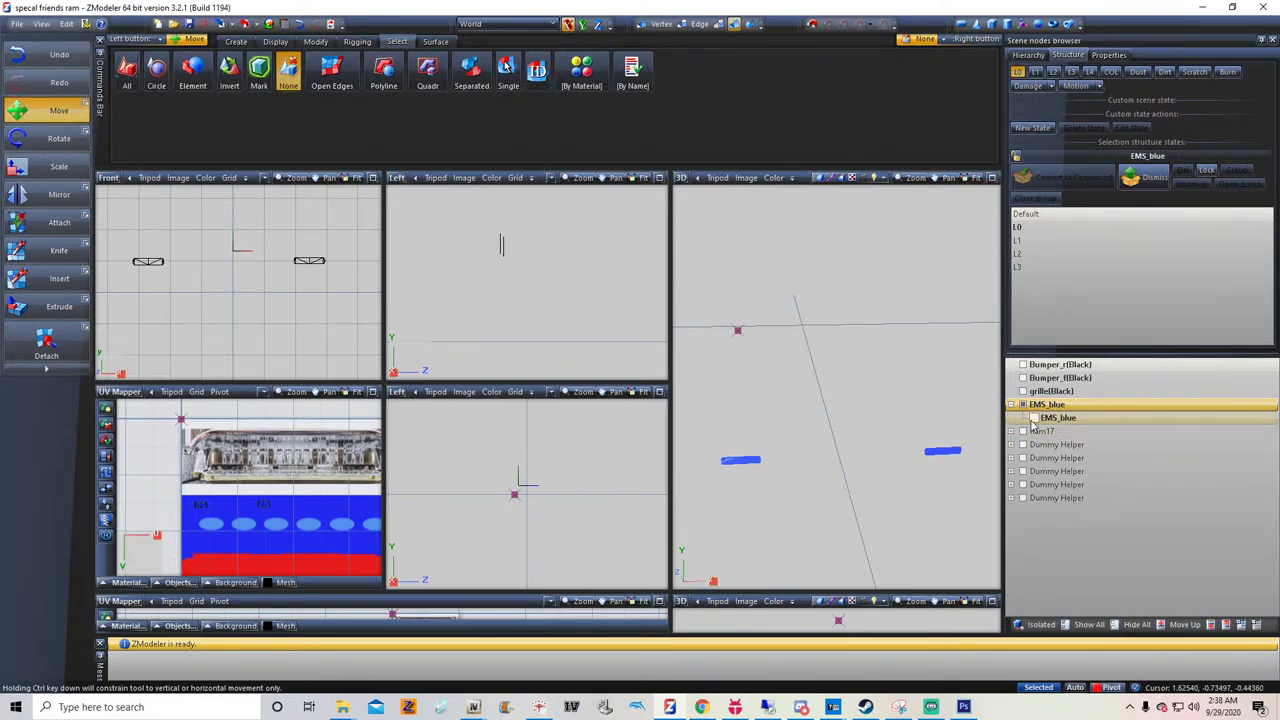
{"action": "left_click", "coordinate": [1034, 418]}
{"action": "left_click", "coordinate": [1023, 408]}
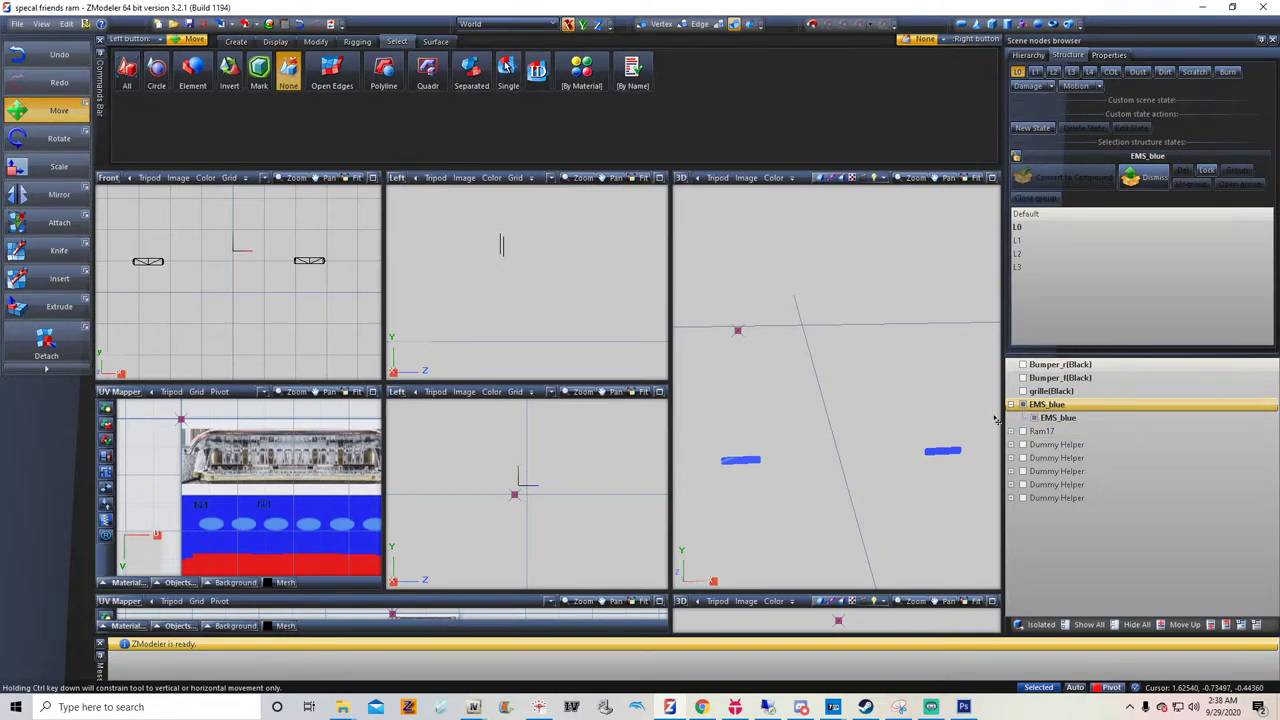
Select both EMS_blue nodes in the Front view with the Quadr tool and duplicate them with Copy
{"action": "right_click", "coordinate": [424, 87]}
{"action": "right_click_drag", "start_coordinate": [130, 226], "coordinate": [448, 268]}
{"action": "left_click", "coordinate": [235, 42]}
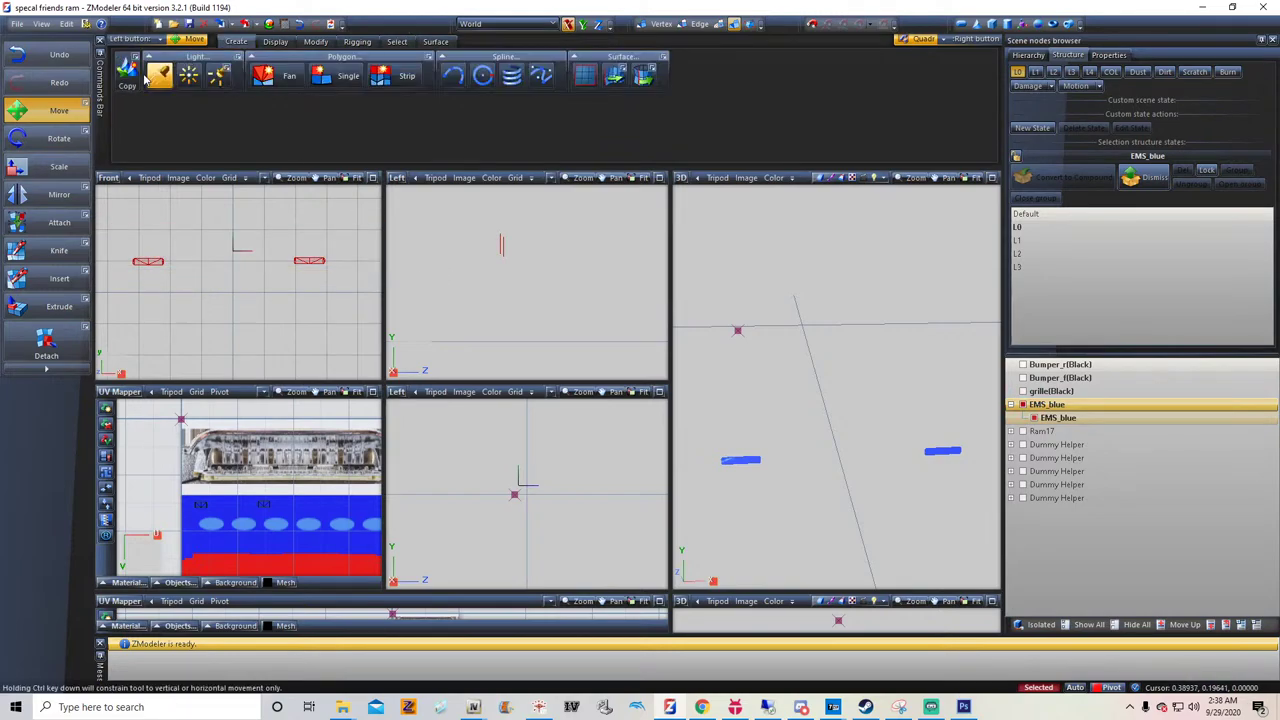
{"action": "left_click", "coordinate": [128, 74]}
{"action": "left_click", "coordinate": [311, 261]}
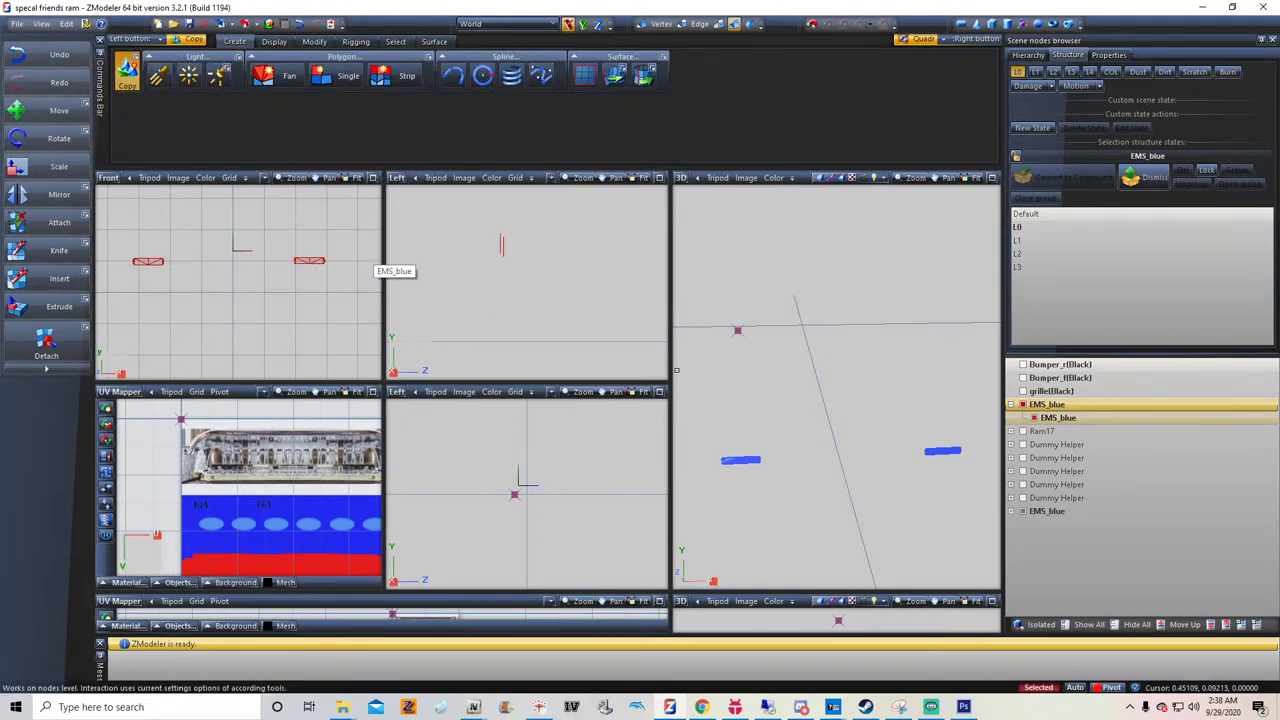
{"action": "left_click", "coordinate": [1012, 512]}
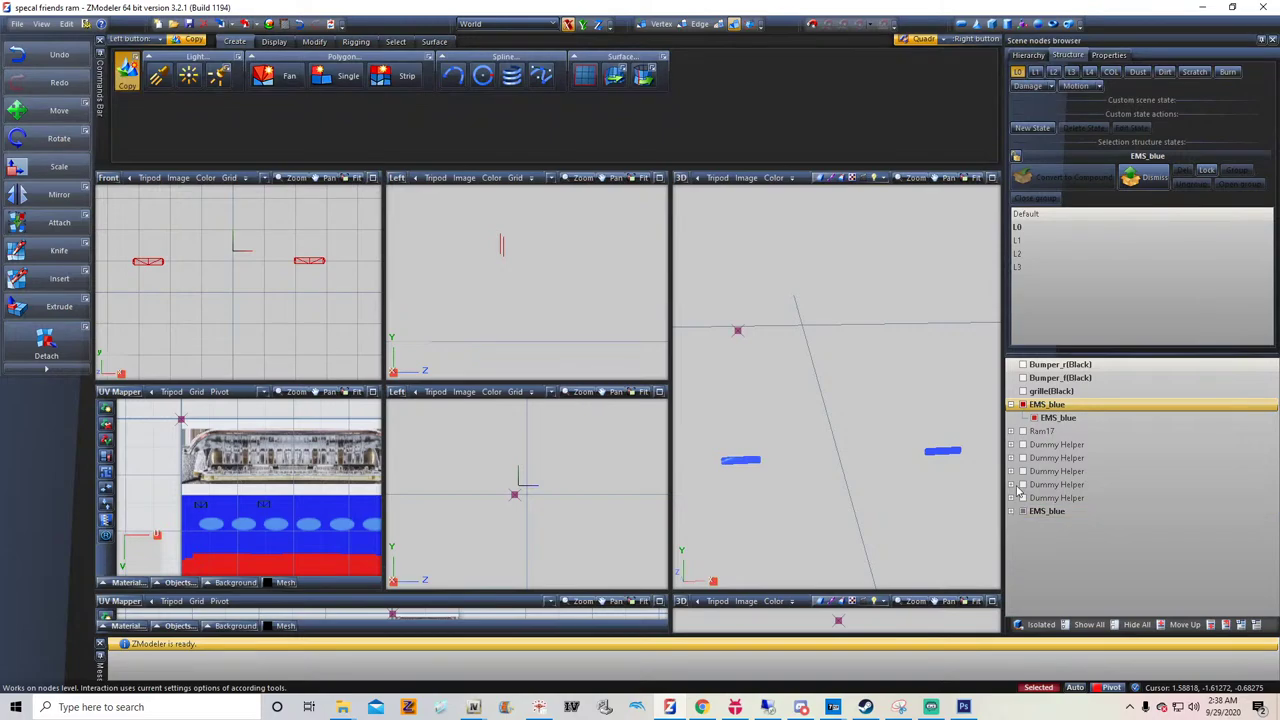
Clear the selection, then hide the original EMS_blue node with its child and collapse it, leaving the copy visible
{"action": "left_click", "coordinate": [396, 42]}
{"action": "left_click", "coordinate": [288, 70]}
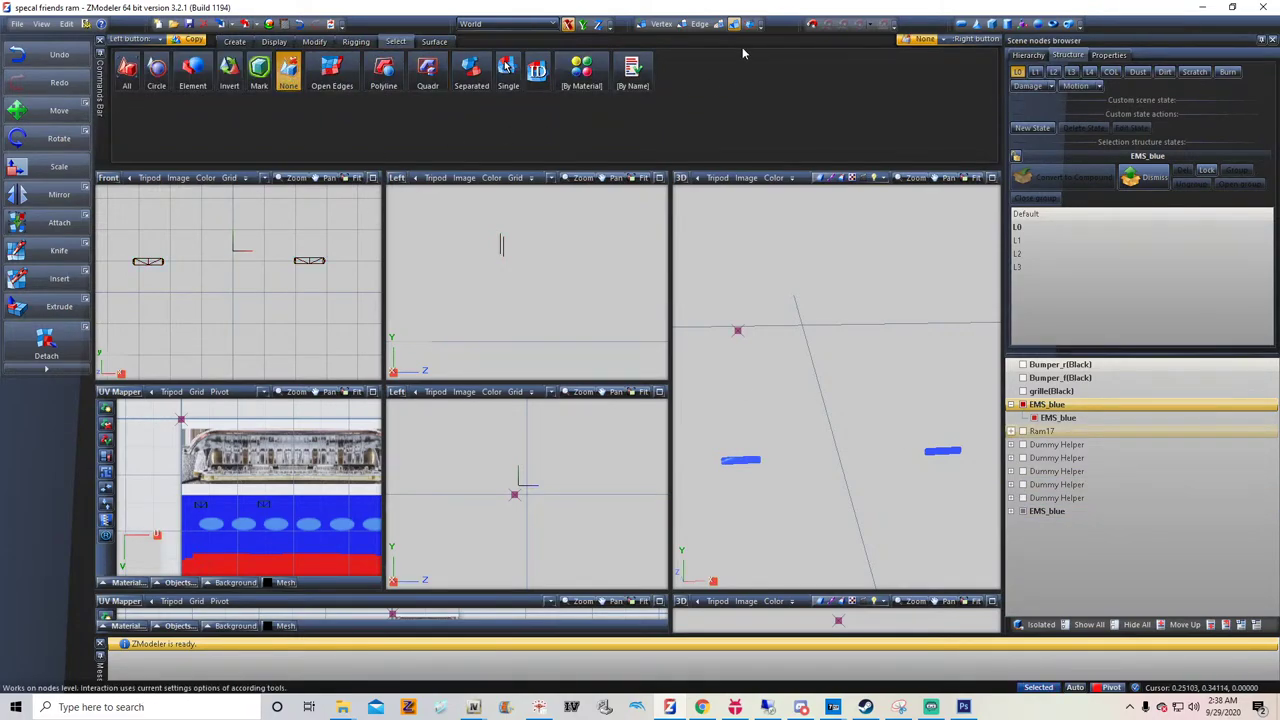
{"action": "scroll", "coordinate": [283, 515], "scroll_direction": "down", "scroll_amount": 5}
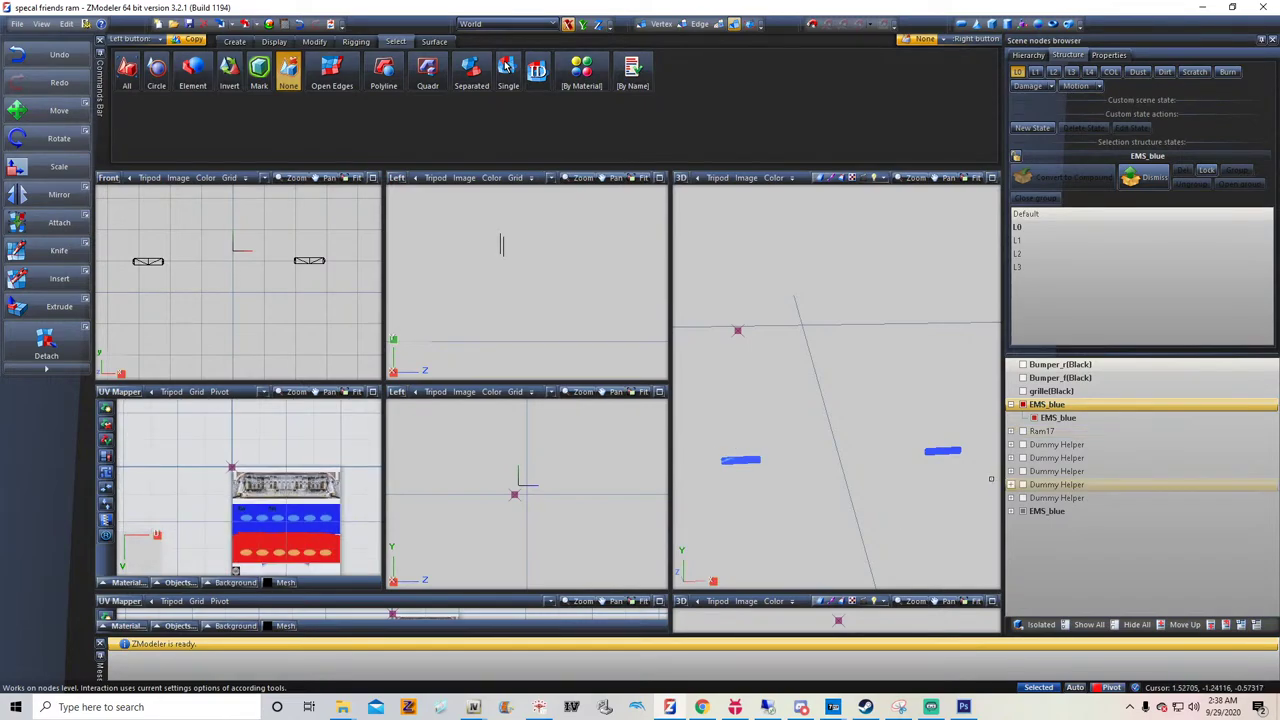
{"action": "right_click", "coordinate": [1023, 405]}
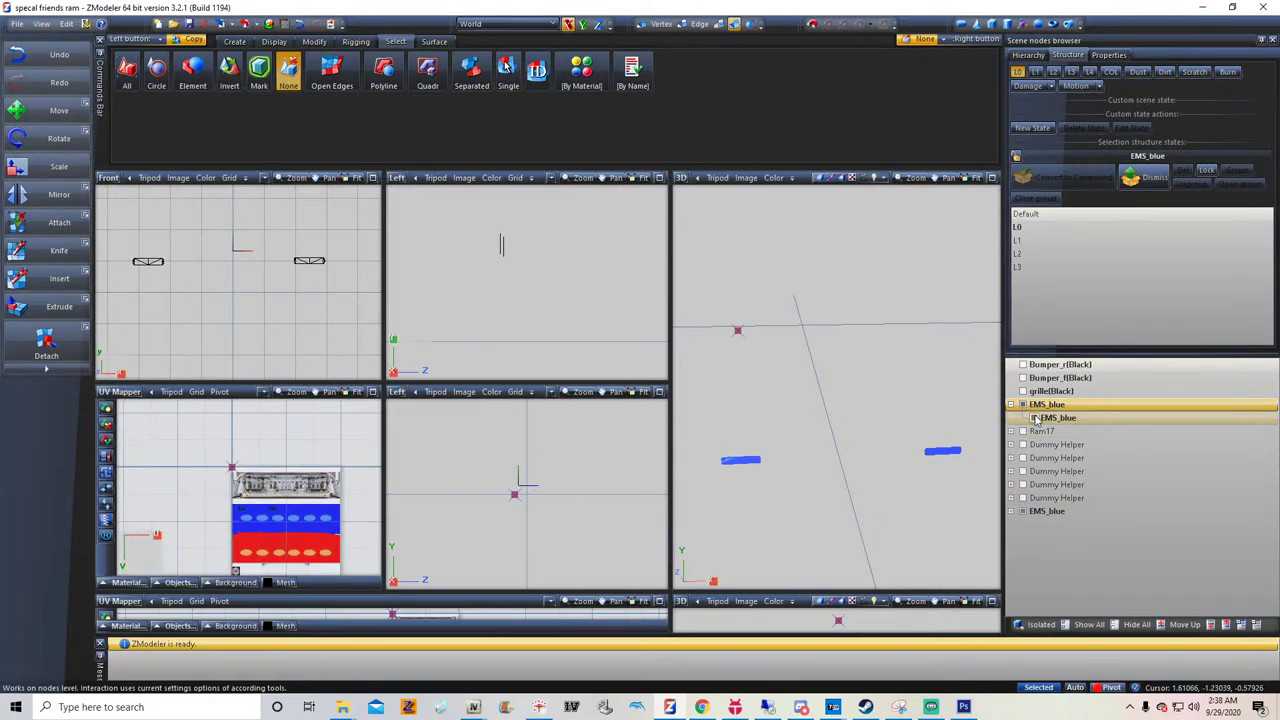
{"action": "left_click", "coordinate": [1036, 419]}
{"action": "left_click", "coordinate": [1011, 405]}
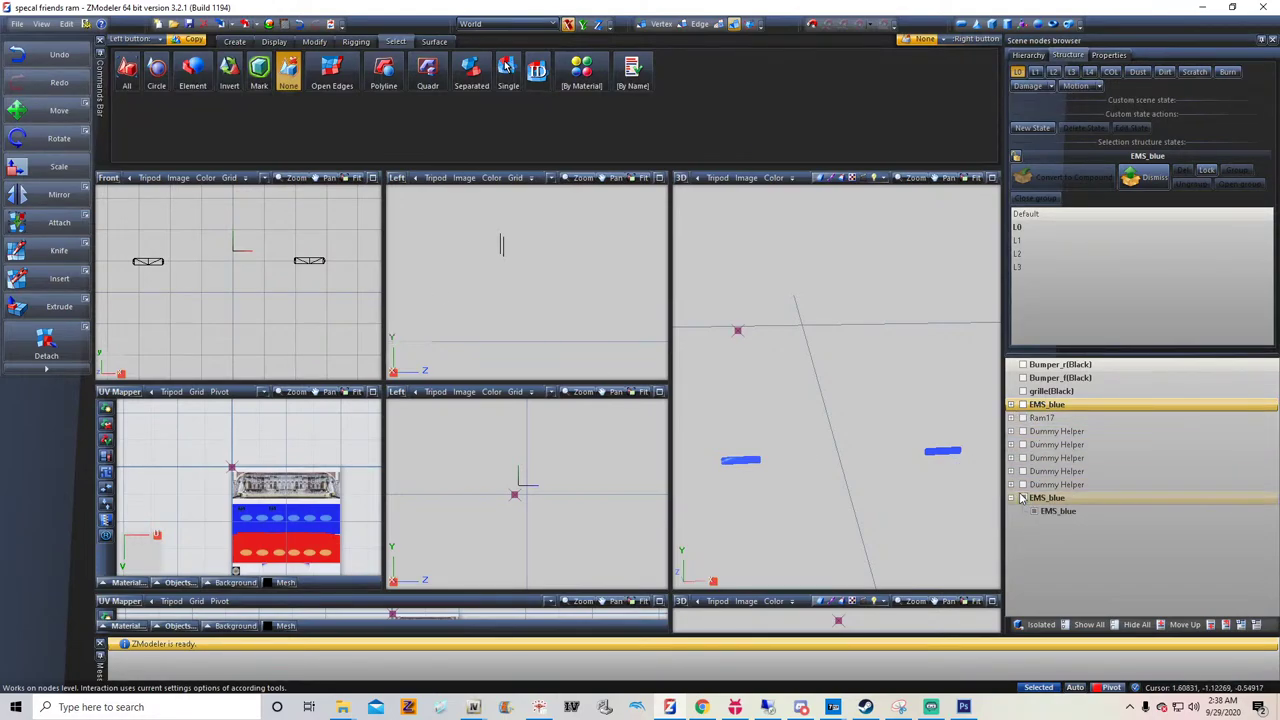
Try to select both copied EMS_blue lights in the Front view and generate new UV mapping from viewport XY, forced onto Emissive
{"action": "left_click", "coordinate": [427, 68]}
{"action": "right_click_drag", "start_coordinate": [114, 235], "coordinate": [373, 307]}
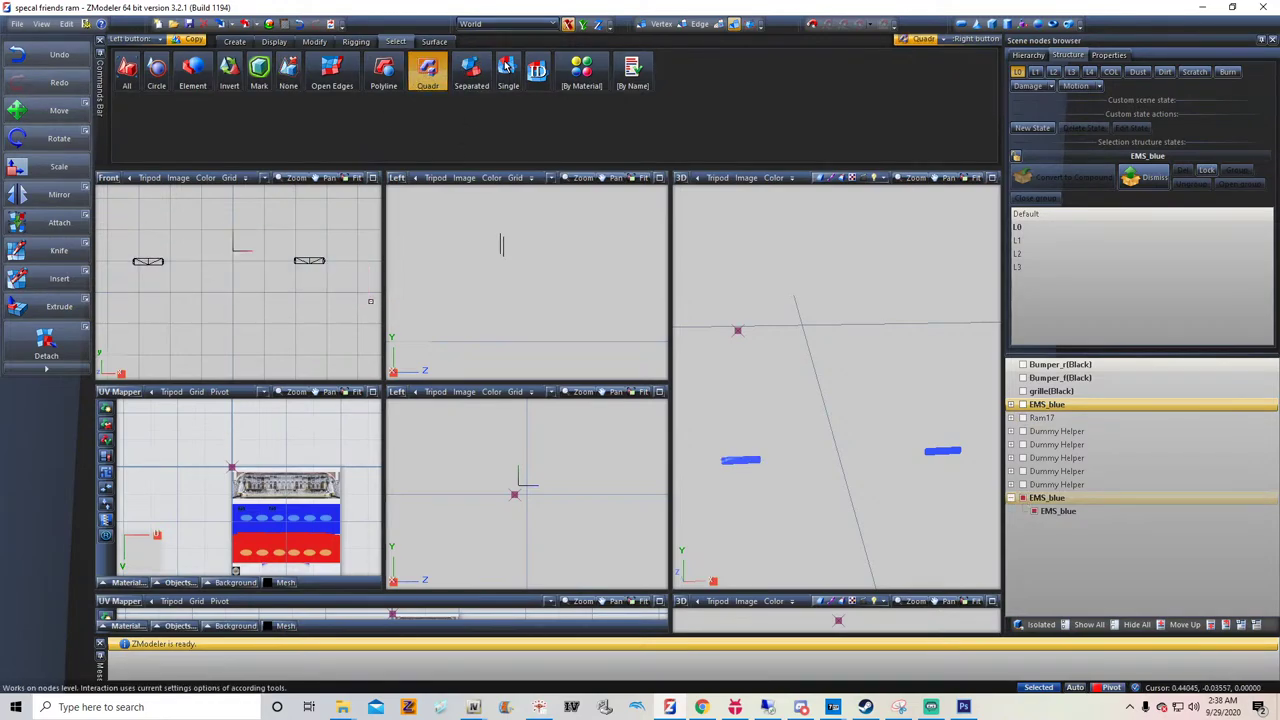
{"action": "left_click", "coordinate": [314, 42]}
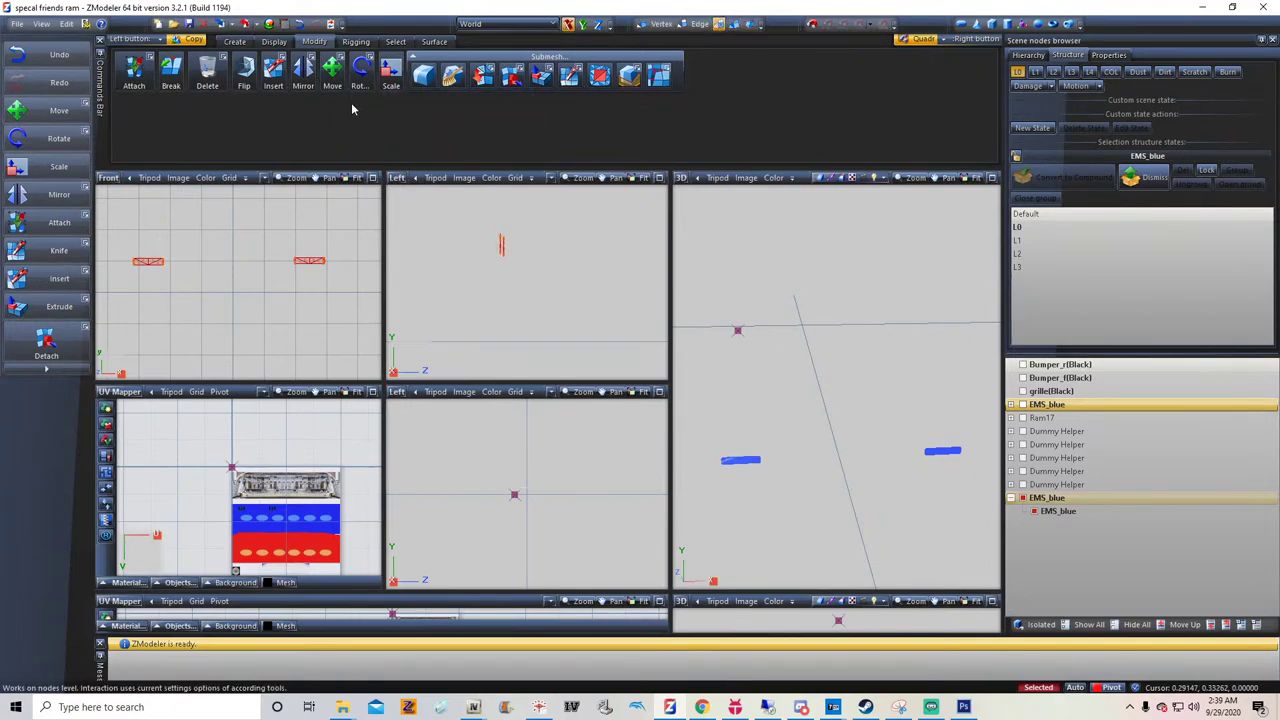
{"action": "left_click", "coordinate": [395, 41]}
{"action": "right_click", "coordinate": [314, 263]}
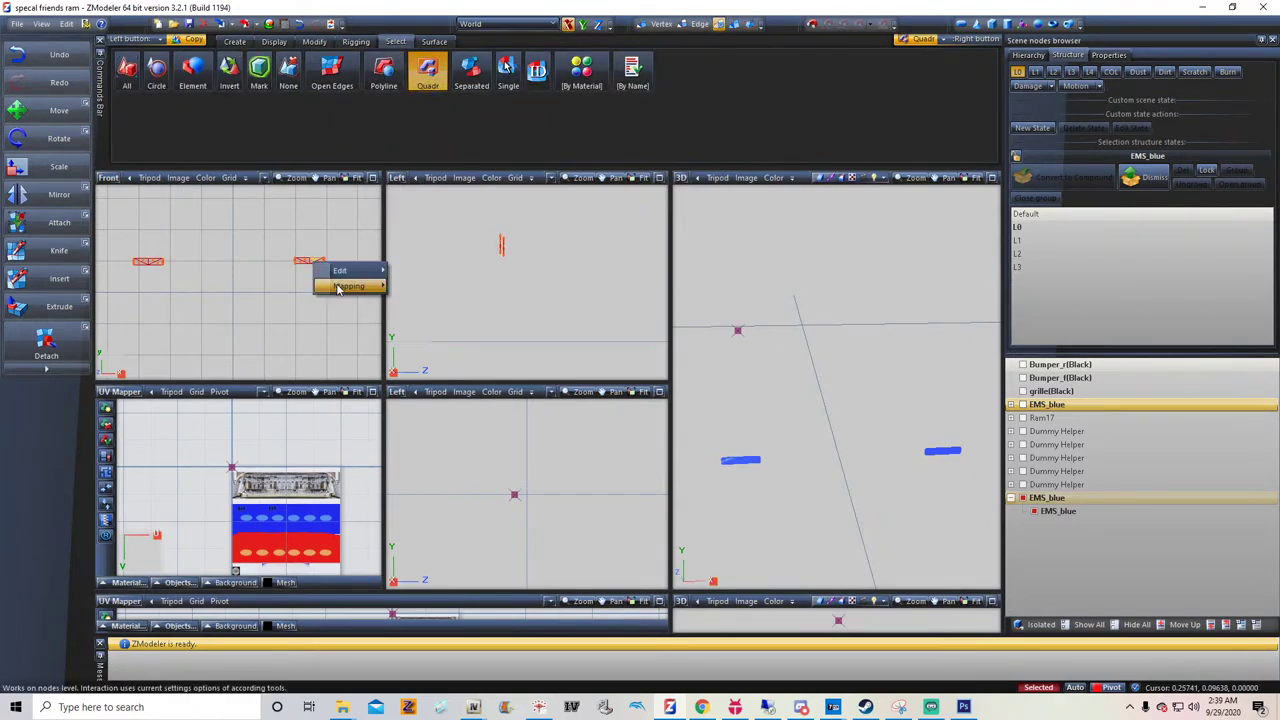
{"action": "mouse_move", "coordinate": [338, 287]}
{"action": "left_click", "coordinate": [424, 287]}
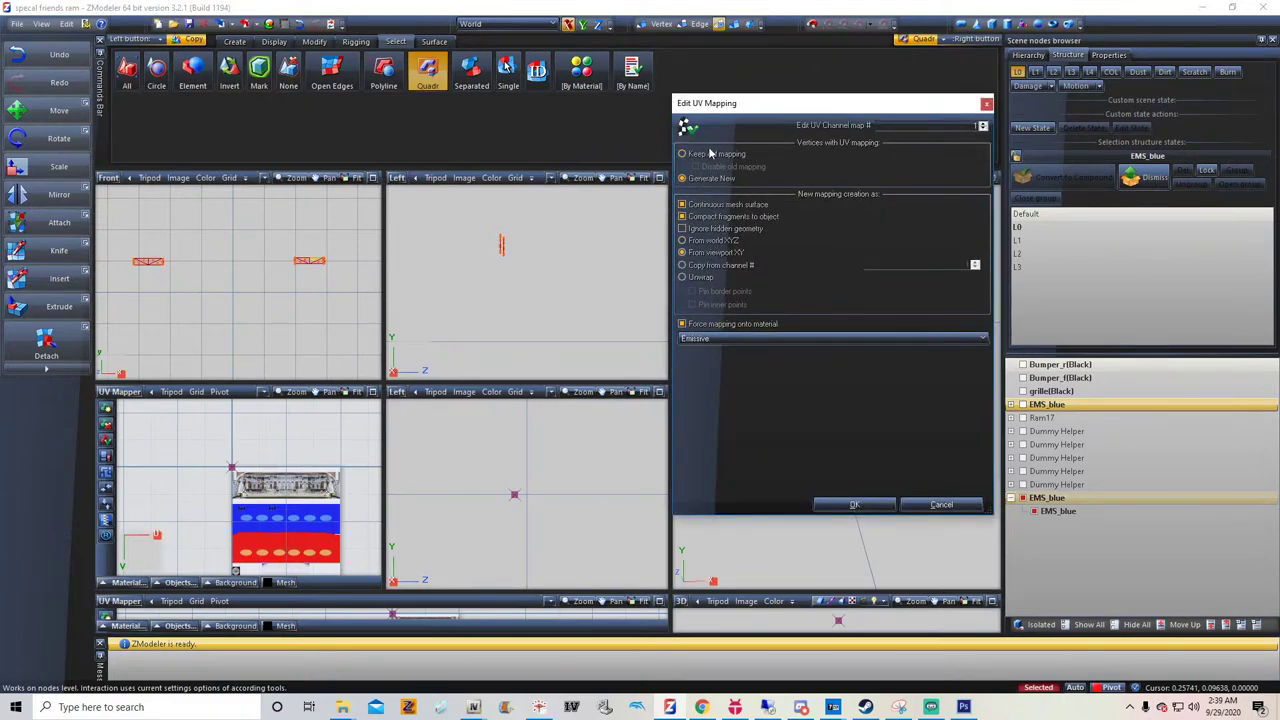
{"action": "left_click", "coordinate": [848, 504]}
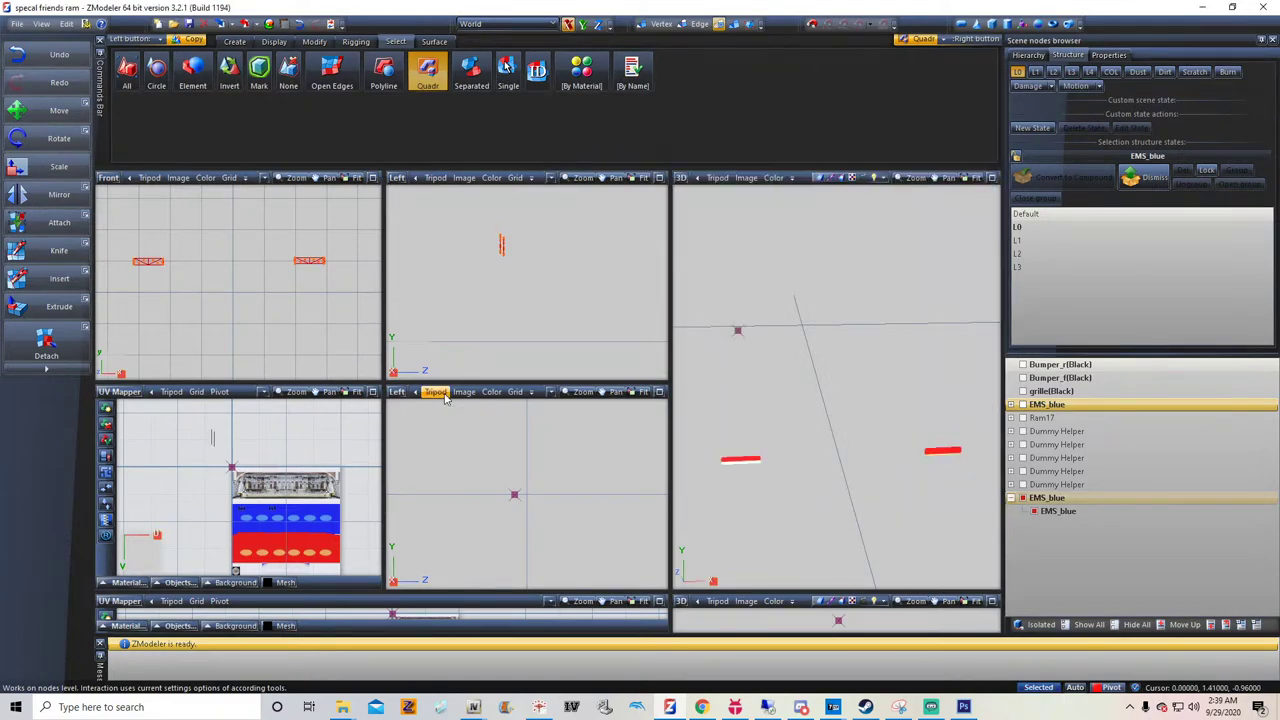
Try regenerating the selected lights' UV mapping from viewport XY, starting the mapping on one light in the Front view
{"action": "scroll", "coordinate": [244, 495], "scroll_direction": "down", "scroll_amount": 3}
{"action": "scroll", "coordinate": [270, 482], "scroll_direction": "up", "scroll_amount": 4}
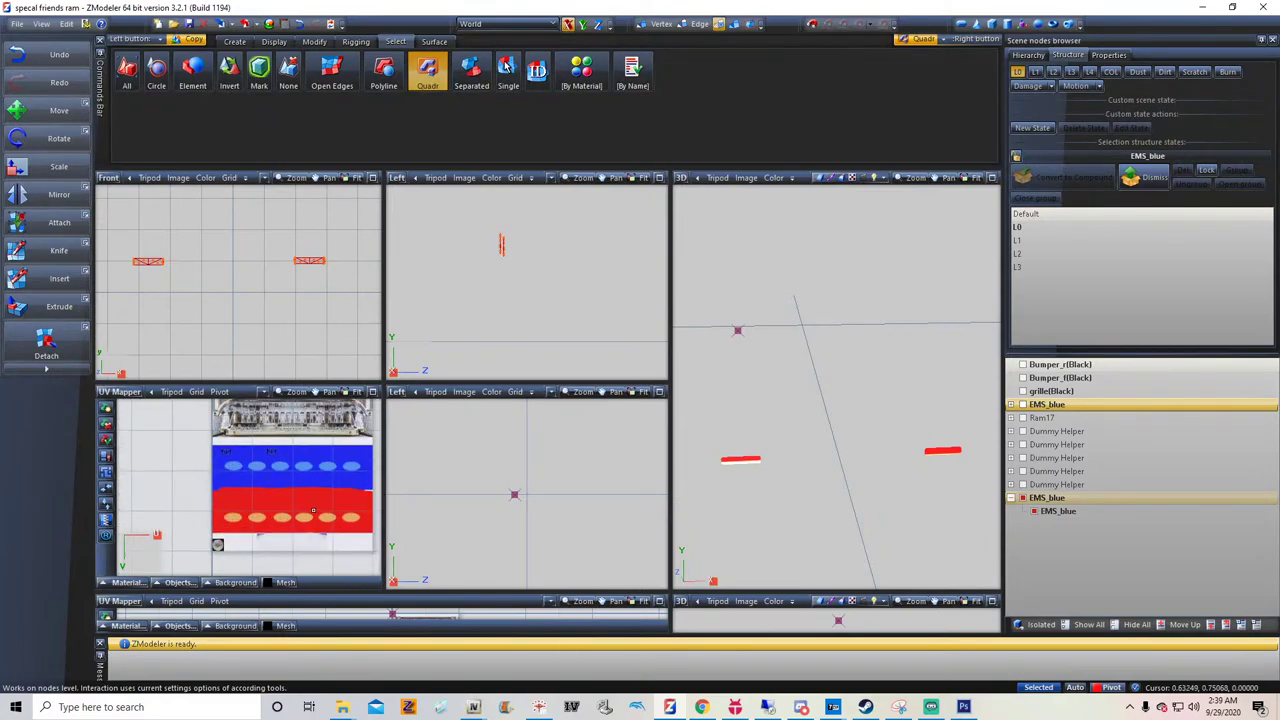
{"action": "right_click", "coordinate": [308, 259]}
{"action": "mouse_move", "coordinate": [346, 281]}
{"action": "left_click", "coordinate": [410, 284]}
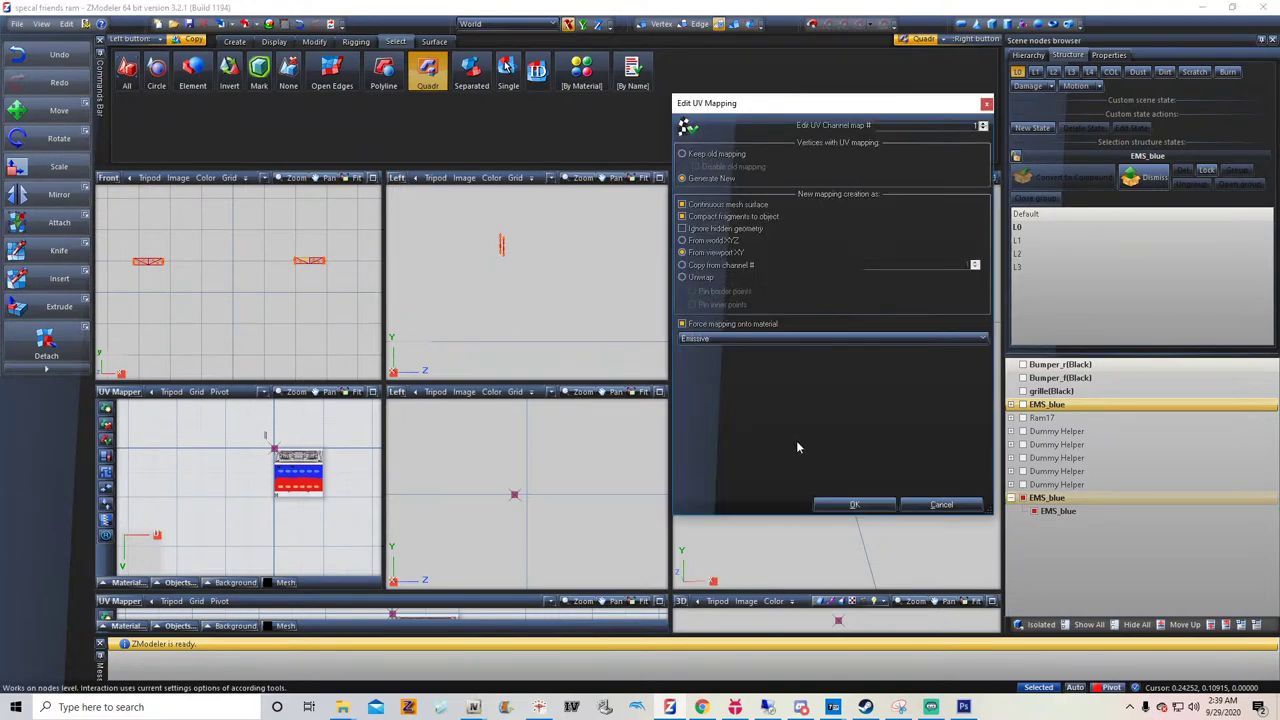
{"action": "left_click", "coordinate": [855, 505]}
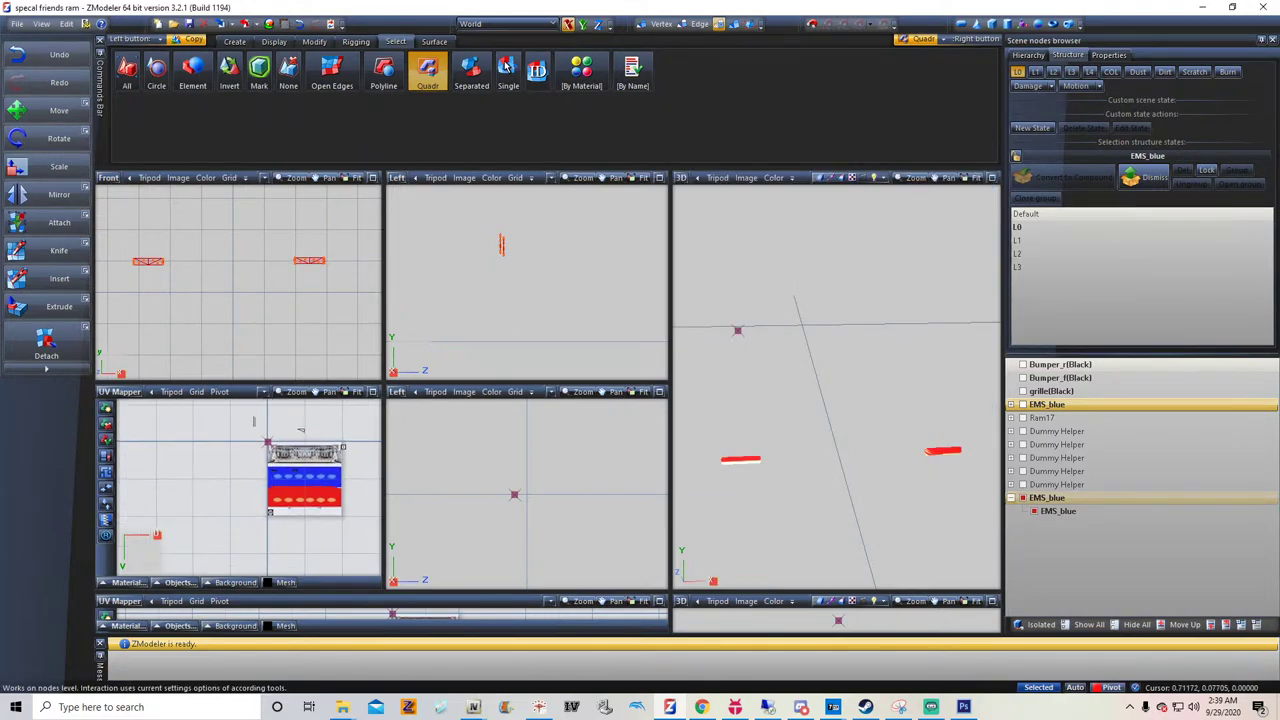
Clear the selection, reselect both lights in the Front view and generate new UV mapping from viewport XY, forced onto the Emissive map
{"action": "left_click", "coordinate": [289, 72]}
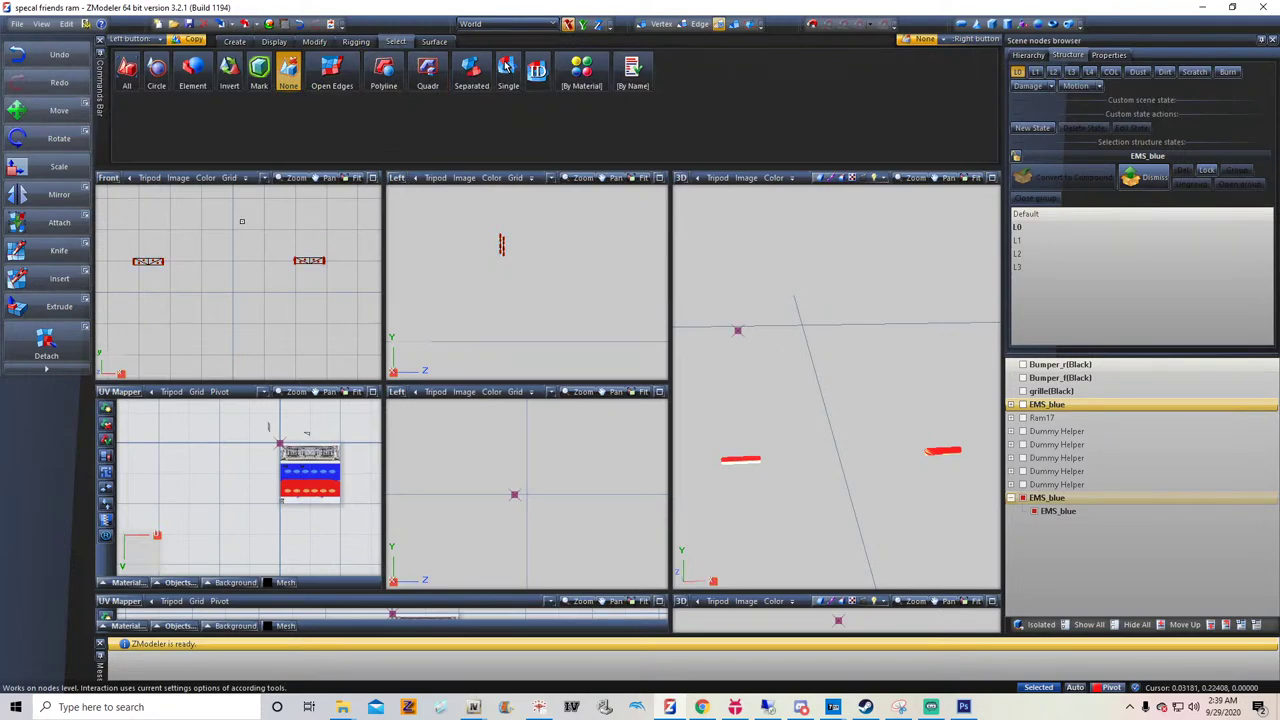
{"action": "left_click", "coordinate": [428, 80]}
{"action": "right_click_drag", "start_coordinate": [115, 231], "coordinate": [382, 306]}
{"action": "key", "text": "space"}
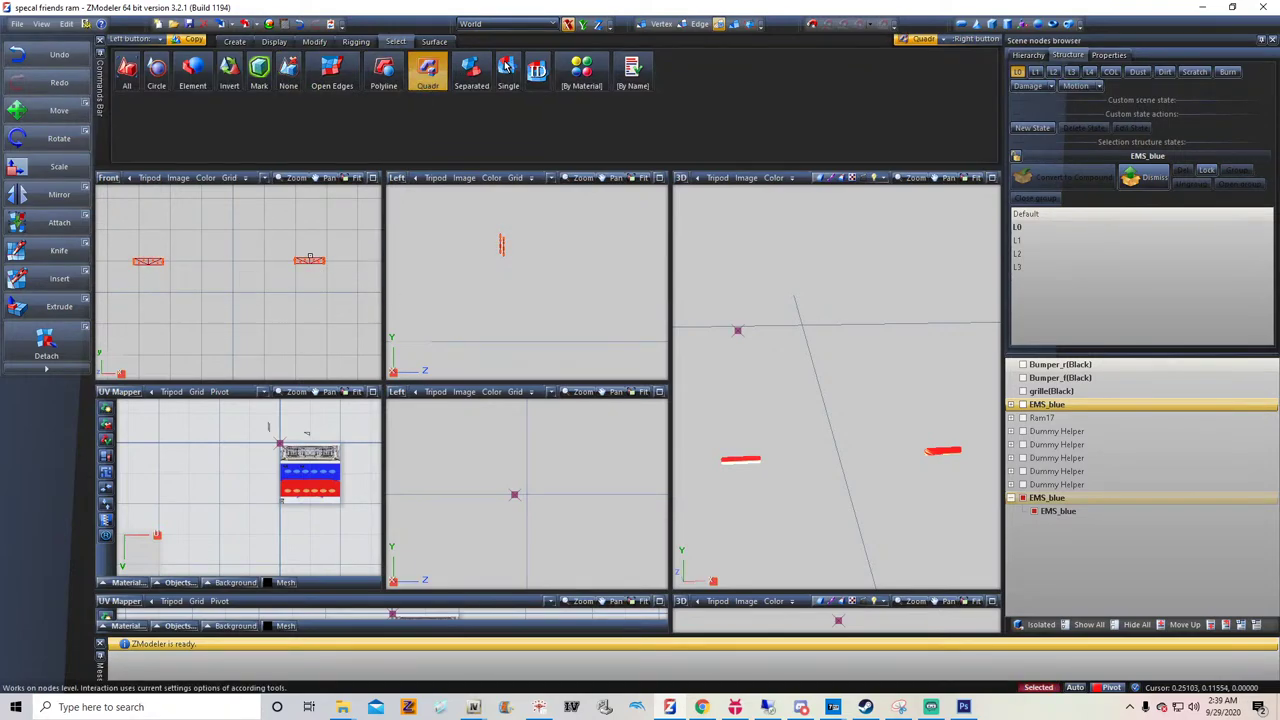
{"action": "right_click", "coordinate": [301, 261]}
{"action": "mouse_move", "coordinate": [336, 288]}
{"action": "left_click", "coordinate": [422, 294]}
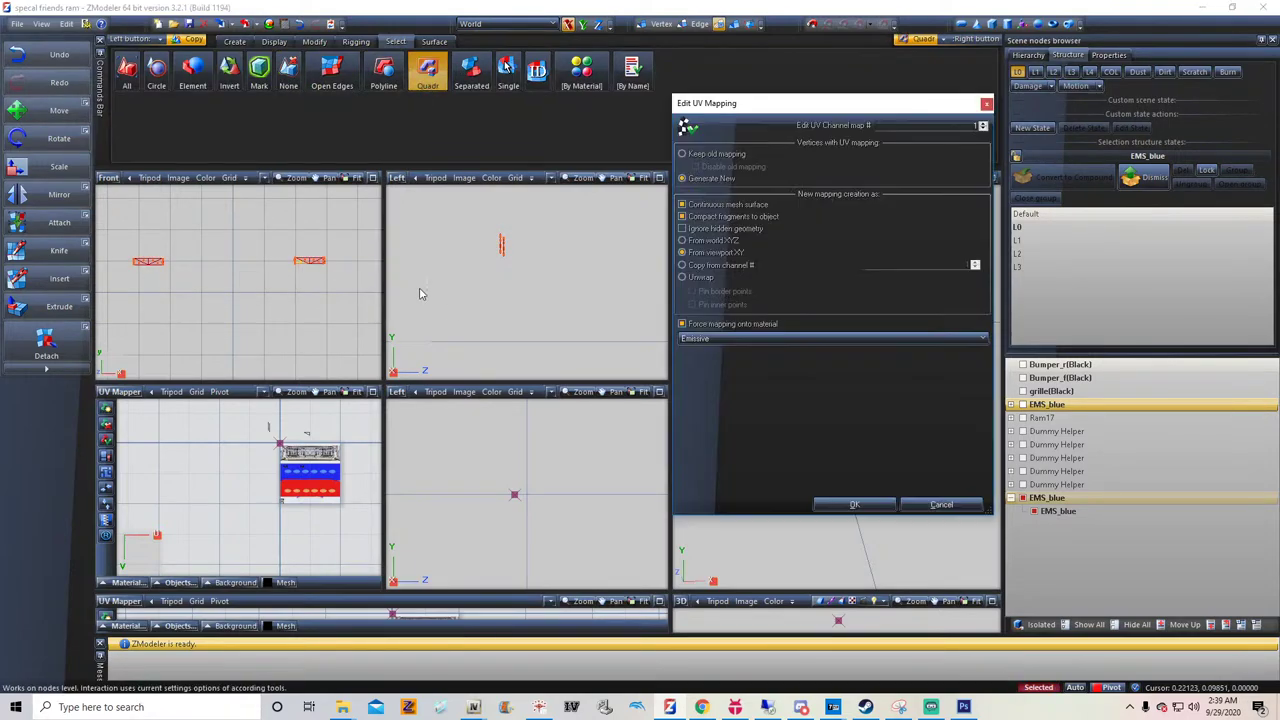
{"action": "left_click", "coordinate": [857, 504]}
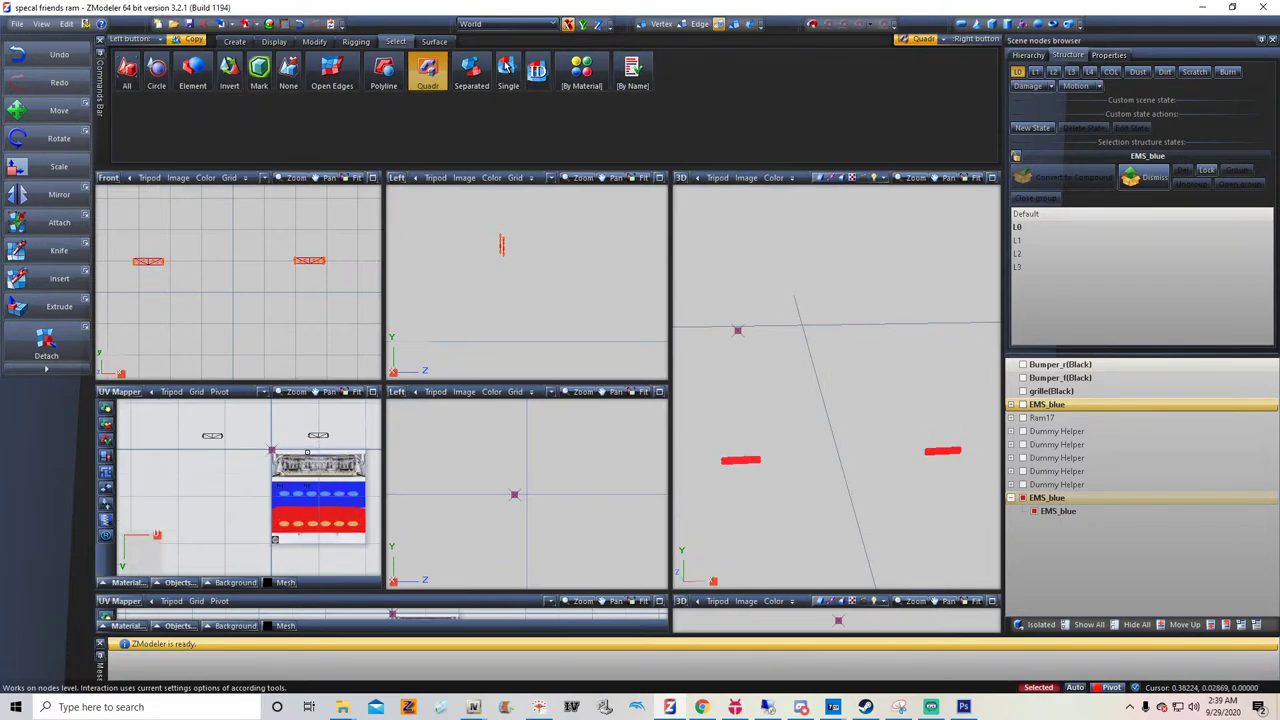
Select both new UV islands in the UV Mapper and scale them down horizontally so they sit closer together
{"action": "scroll", "coordinate": [307, 452], "scroll_direction": "up", "scroll_amount": 2}
{"action": "scroll", "coordinate": [430, 300], "scroll_direction": "down", "scroll_amount": 2}
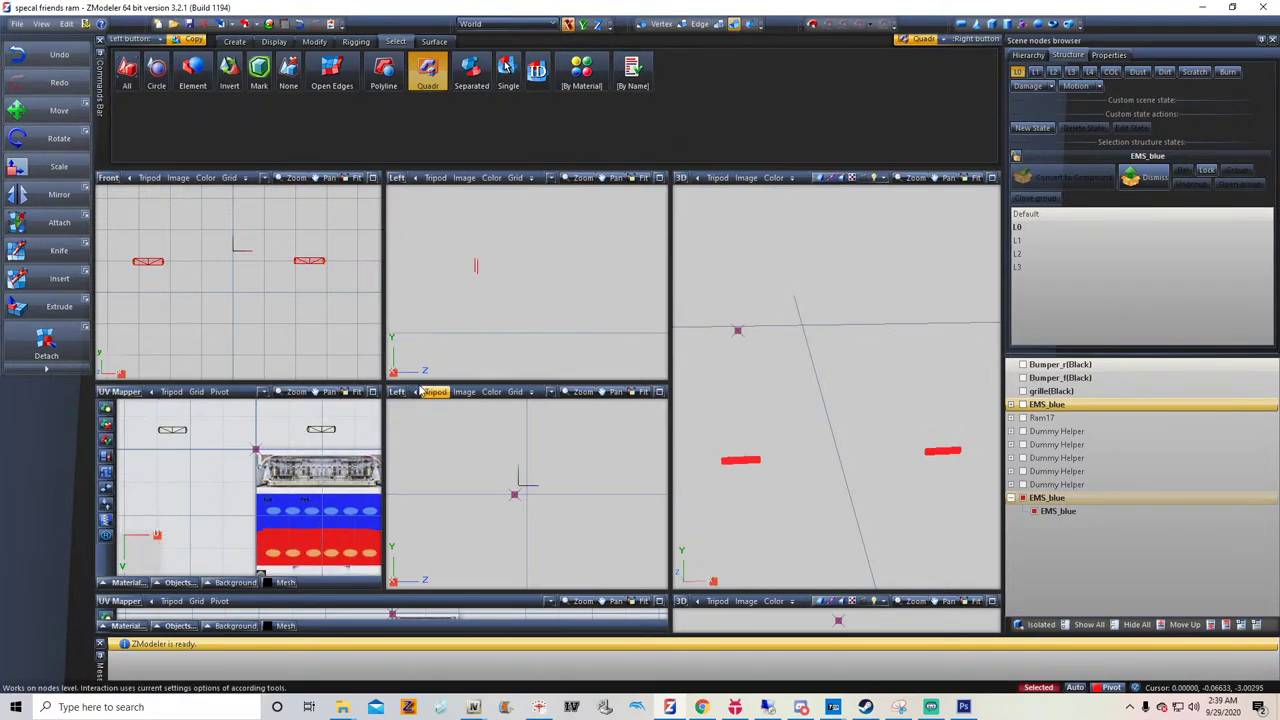
{"action": "scroll", "coordinate": [418, 412], "scroll_direction": "down", "scroll_amount": 1}
{"action": "right_click_drag", "start_coordinate": [142, 416], "coordinate": [383, 459]}
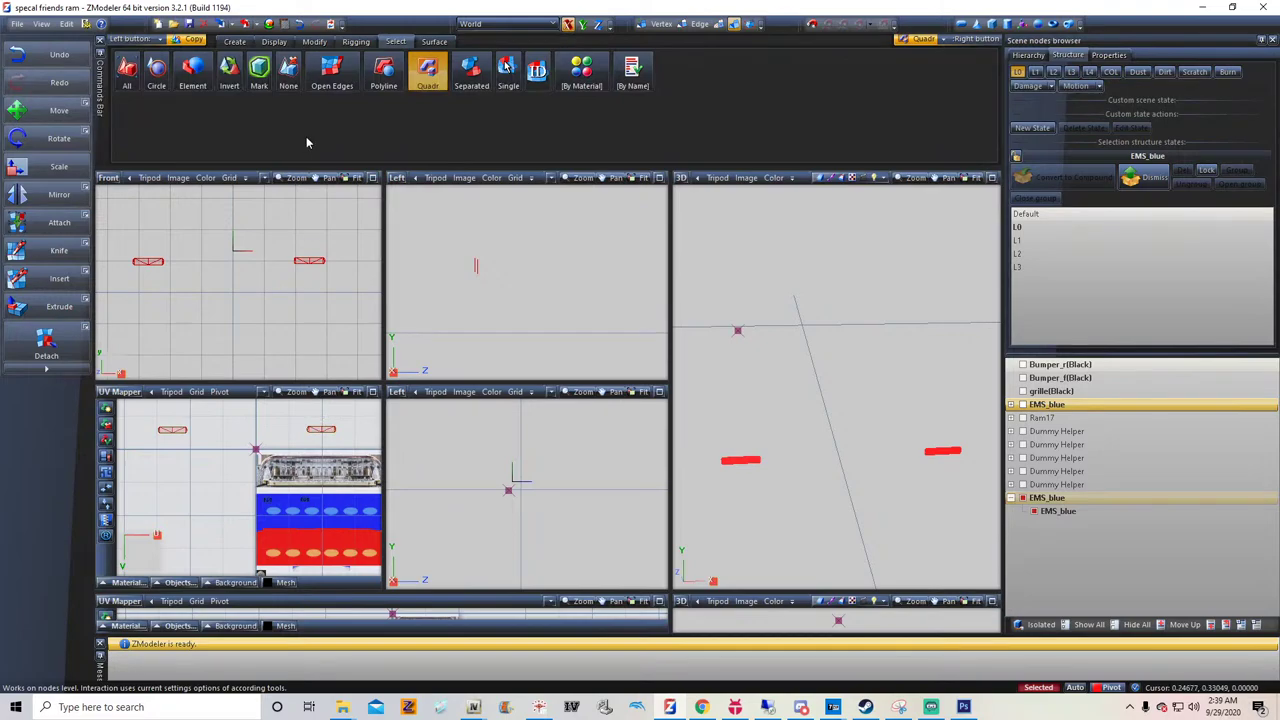
{"action": "left_click", "coordinate": [314, 42]}
{"action": "left_click", "coordinate": [333, 72]}
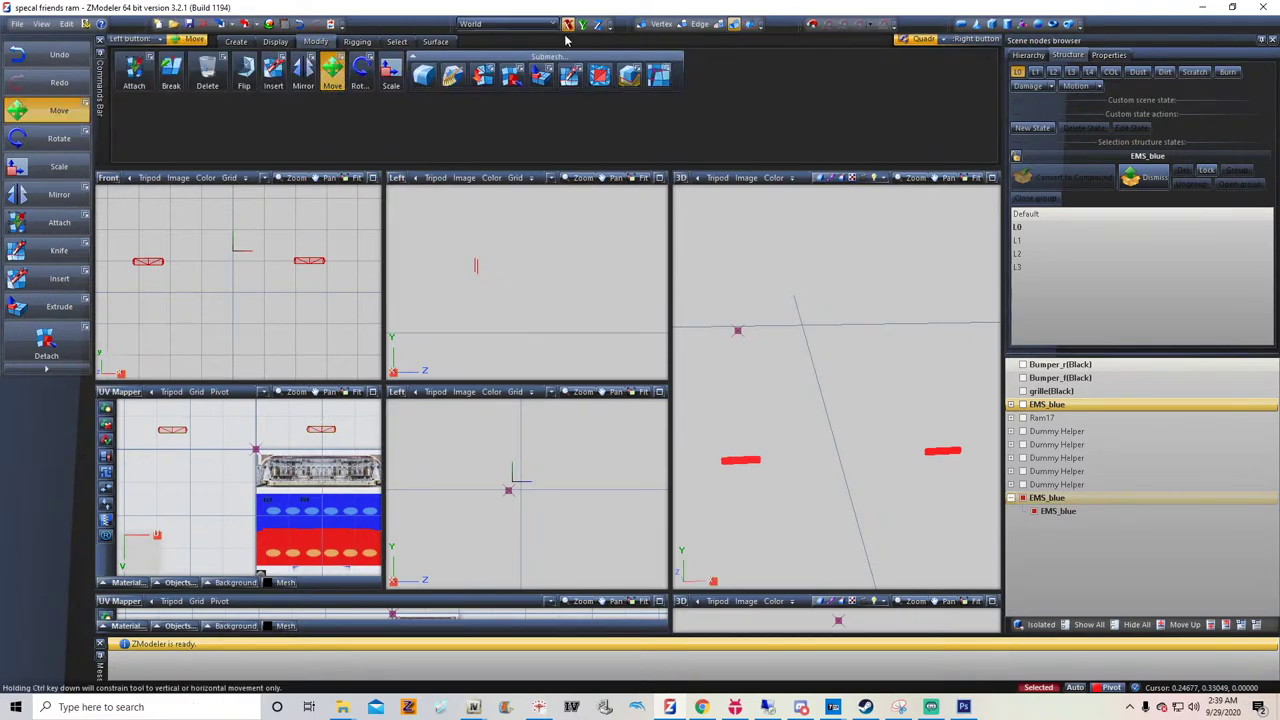
{"action": "left_click", "coordinate": [390, 70]}
{"action": "left_click_drag", "start_coordinate": [324, 432], "coordinate": [296, 554]}
Move the UV islands vertically down to the height of the white strip above the blue band
{"action": "left_click", "coordinate": [333, 74]}
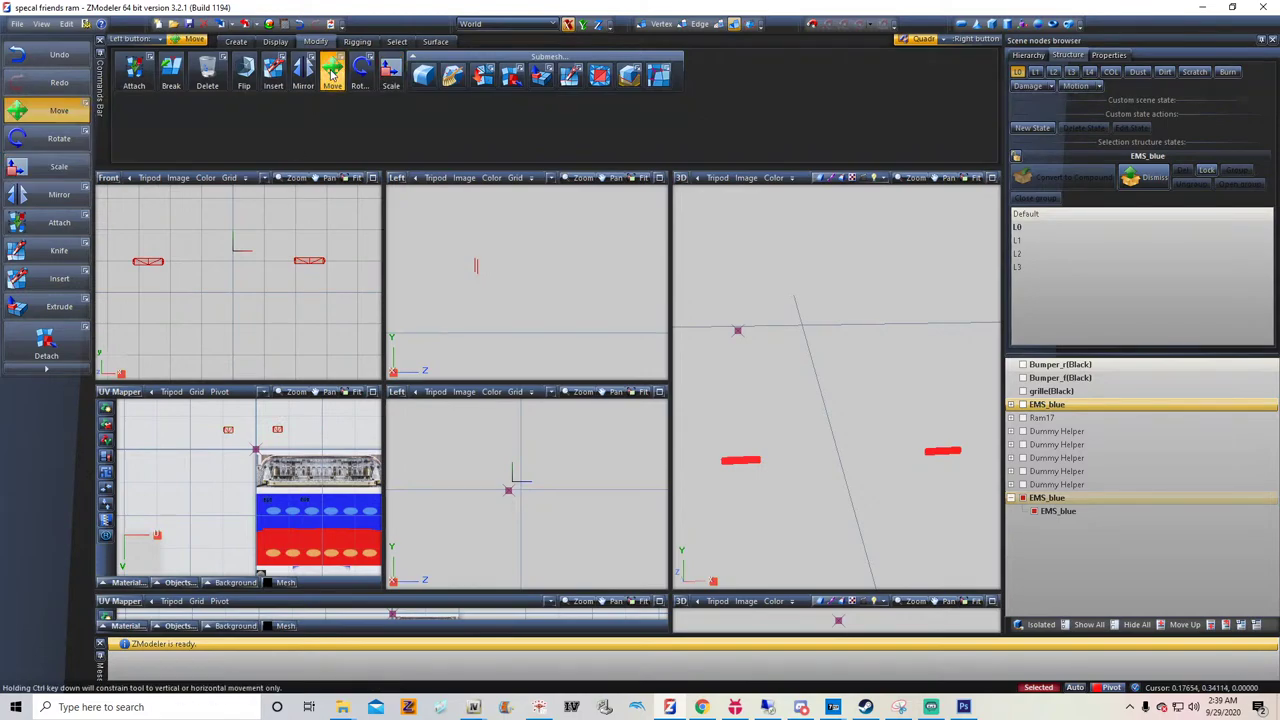
{"action": "left_click", "coordinate": [583, 25]}
{"action": "left_click_drag", "start_coordinate": [282, 432], "coordinate": [338, 496]}
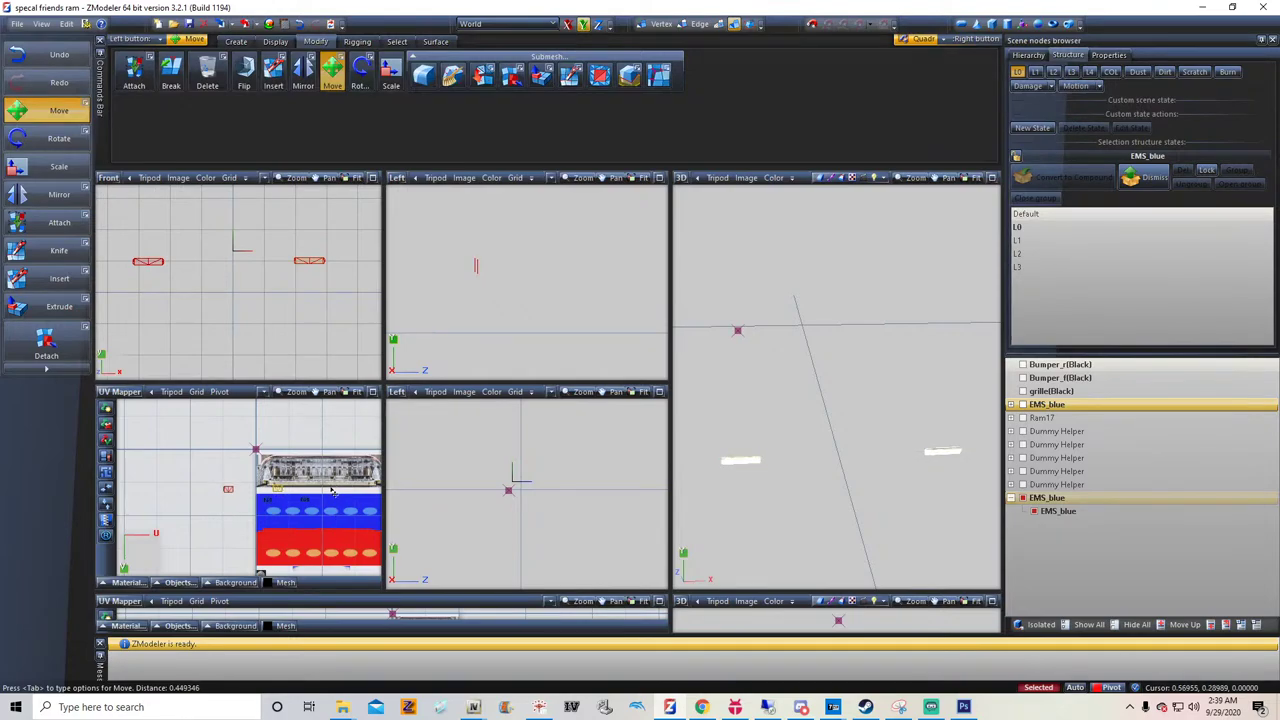
Shrink both UV islands further with Scale, first along the horizontal axis and finally along the vertical axis
{"action": "scroll", "coordinate": [287, 490], "scroll_direction": "up", "scroll_amount": 4}
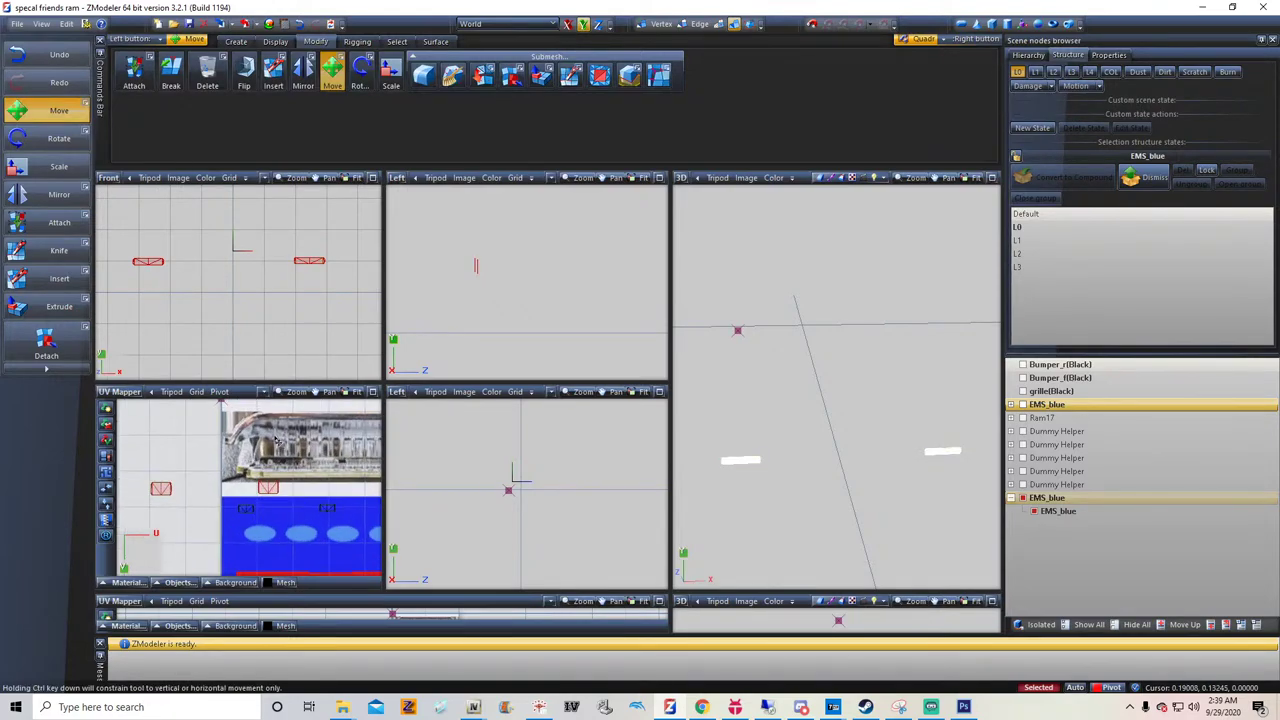
{"action": "left_click", "coordinate": [390, 76]}
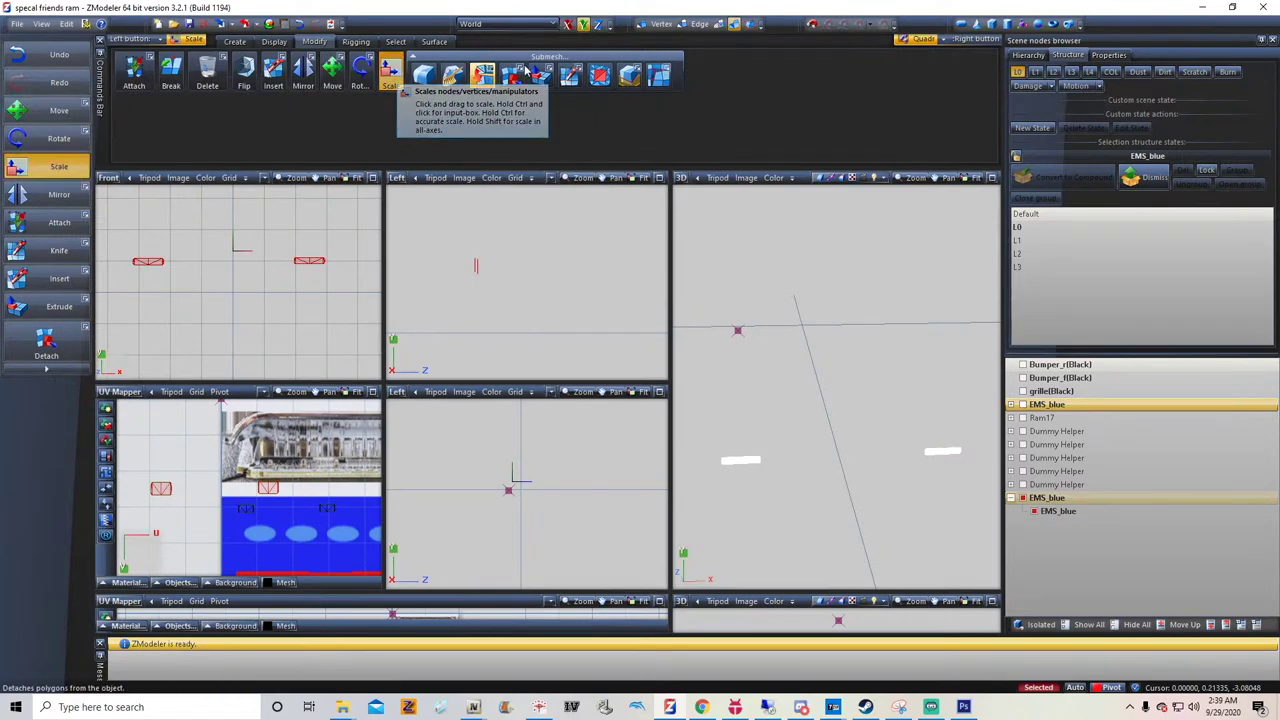
{"action": "left_click", "coordinate": [567, 25]}
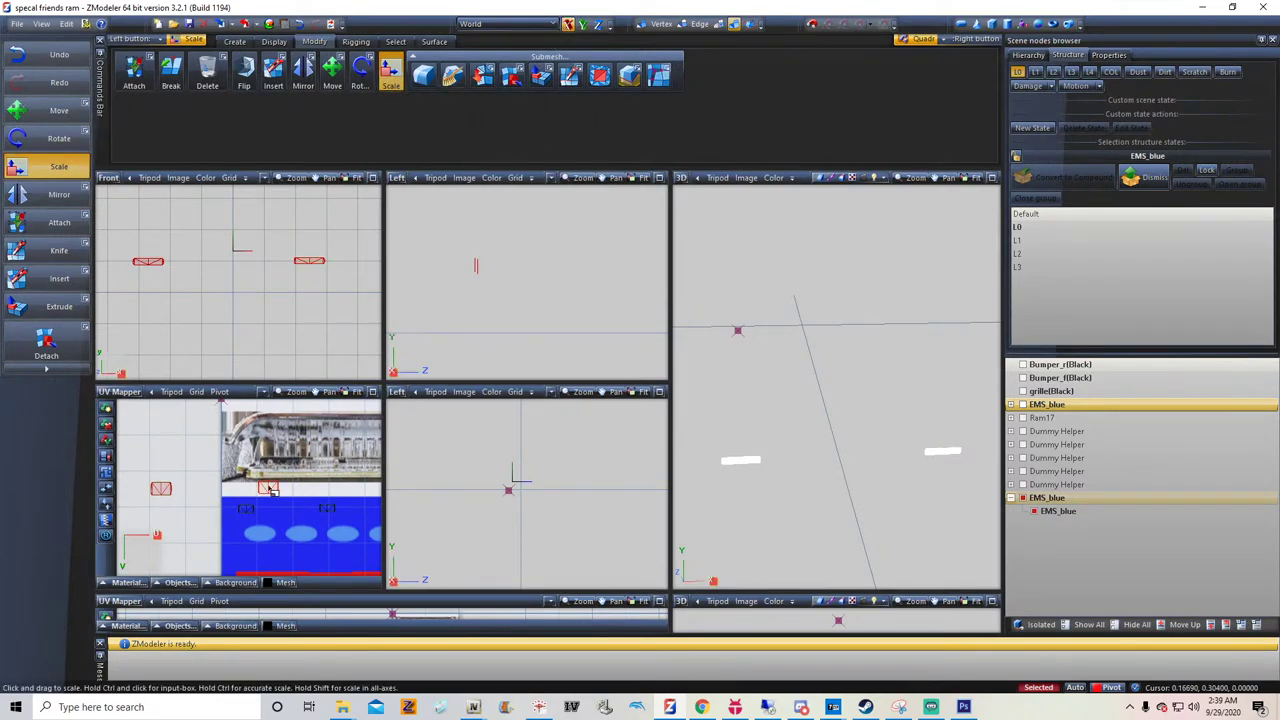
{"action": "left_click_drag", "start_coordinate": [270, 490], "coordinate": [242, 489]}
{"action": "left_click", "coordinate": [566, 29]}
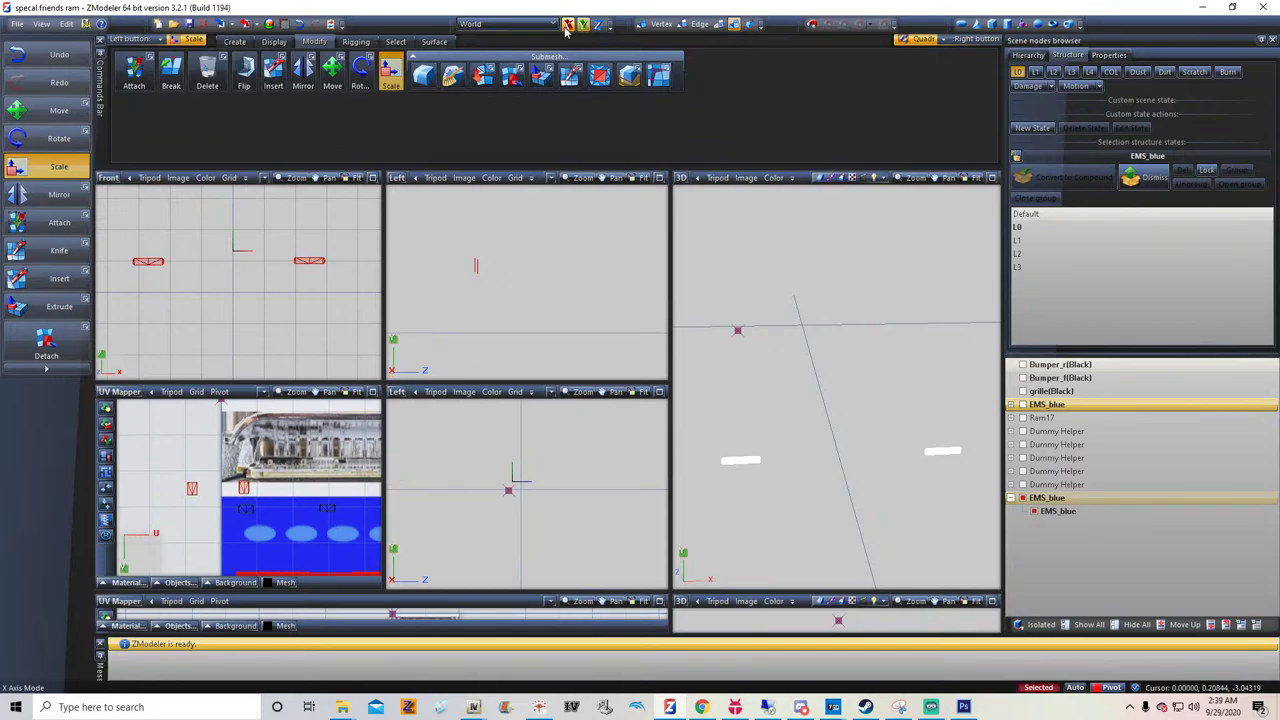
{"action": "left_click", "coordinate": [566, 30]}
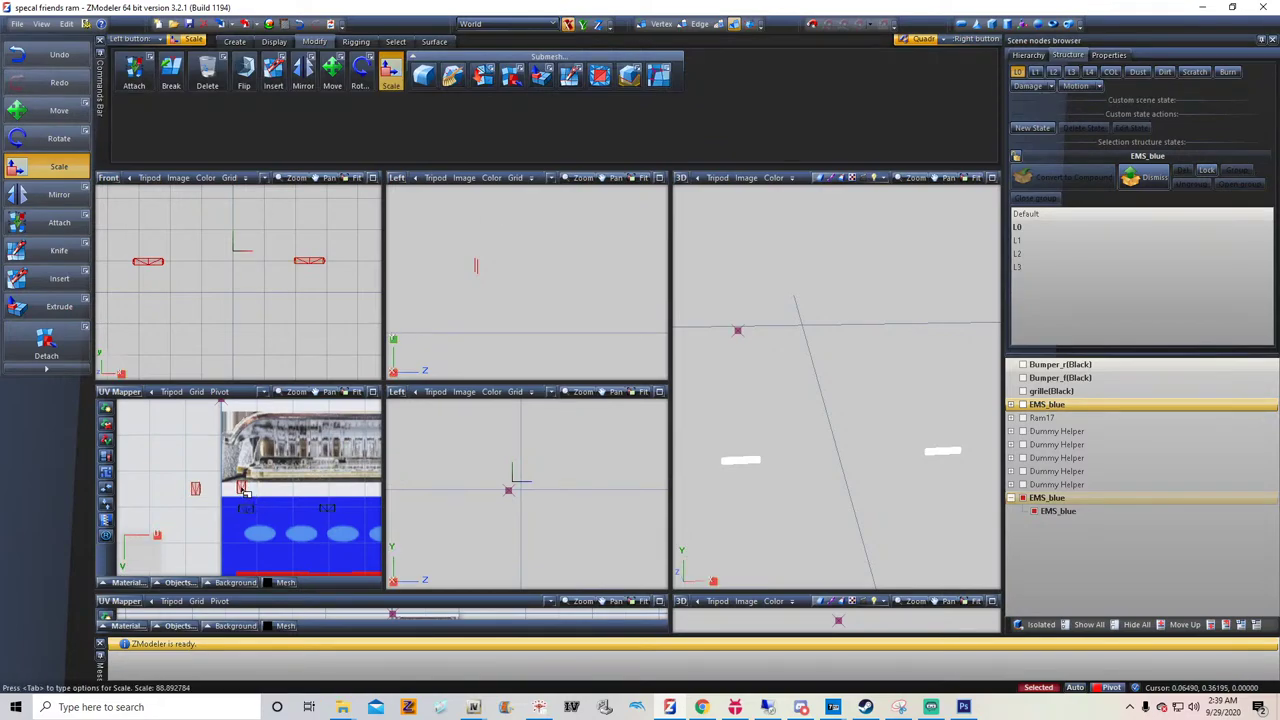
{"action": "left_click", "coordinate": [570, 24]}
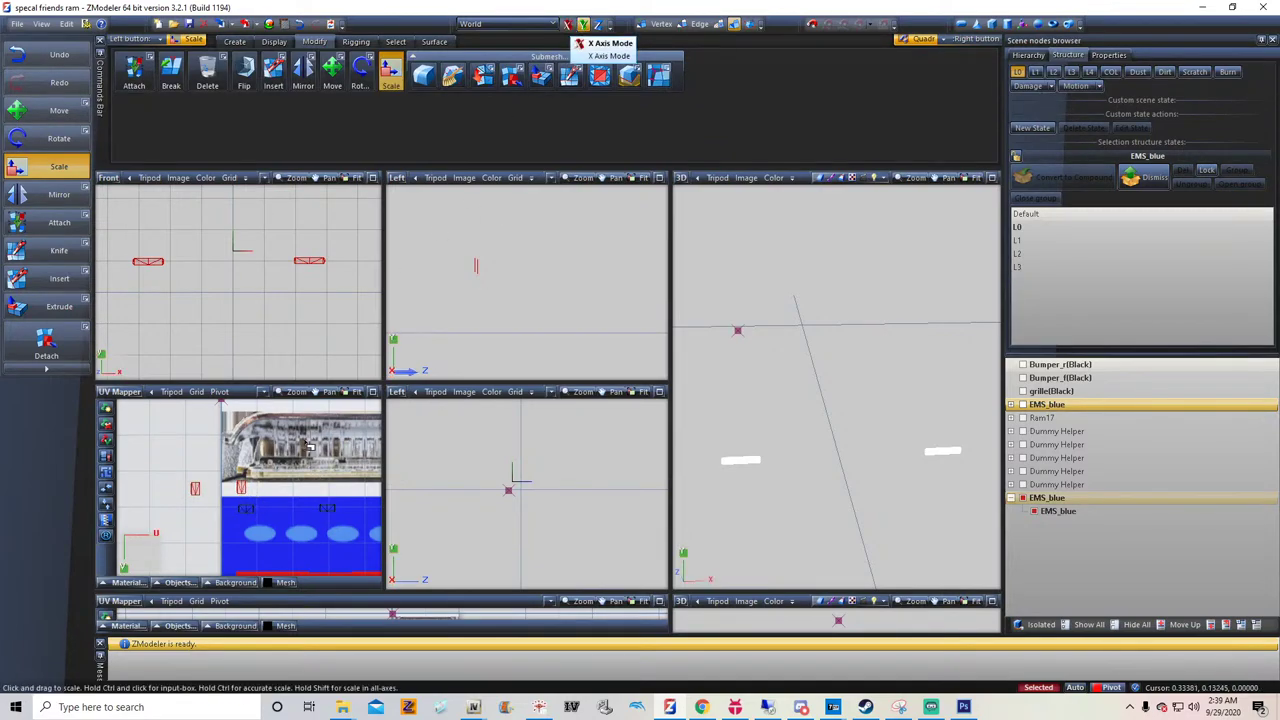
{"action": "left_click_drag", "start_coordinate": [243, 486], "coordinate": [251, 519]}
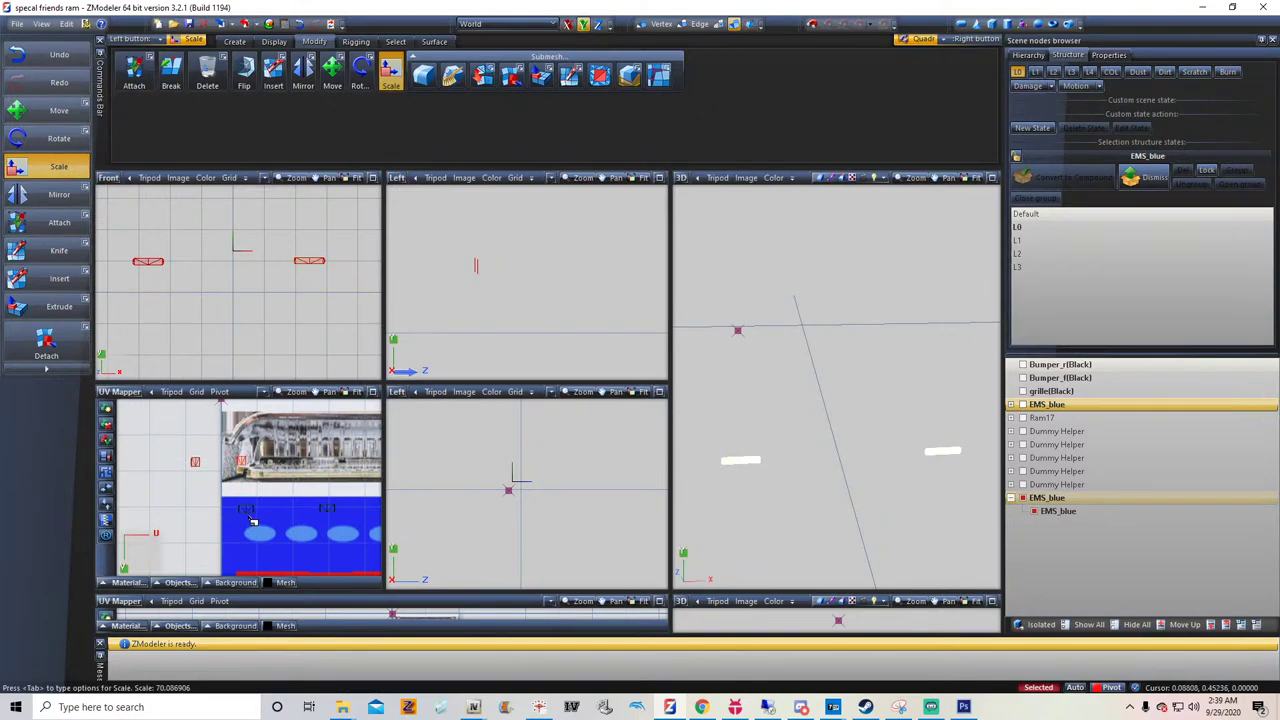
Move the UV islands horizontally until both lie on the white strip between the lightbar image and the blue band
{"action": "left_click", "coordinate": [328, 78]}
{"action": "left_click", "coordinate": [308, 262]}
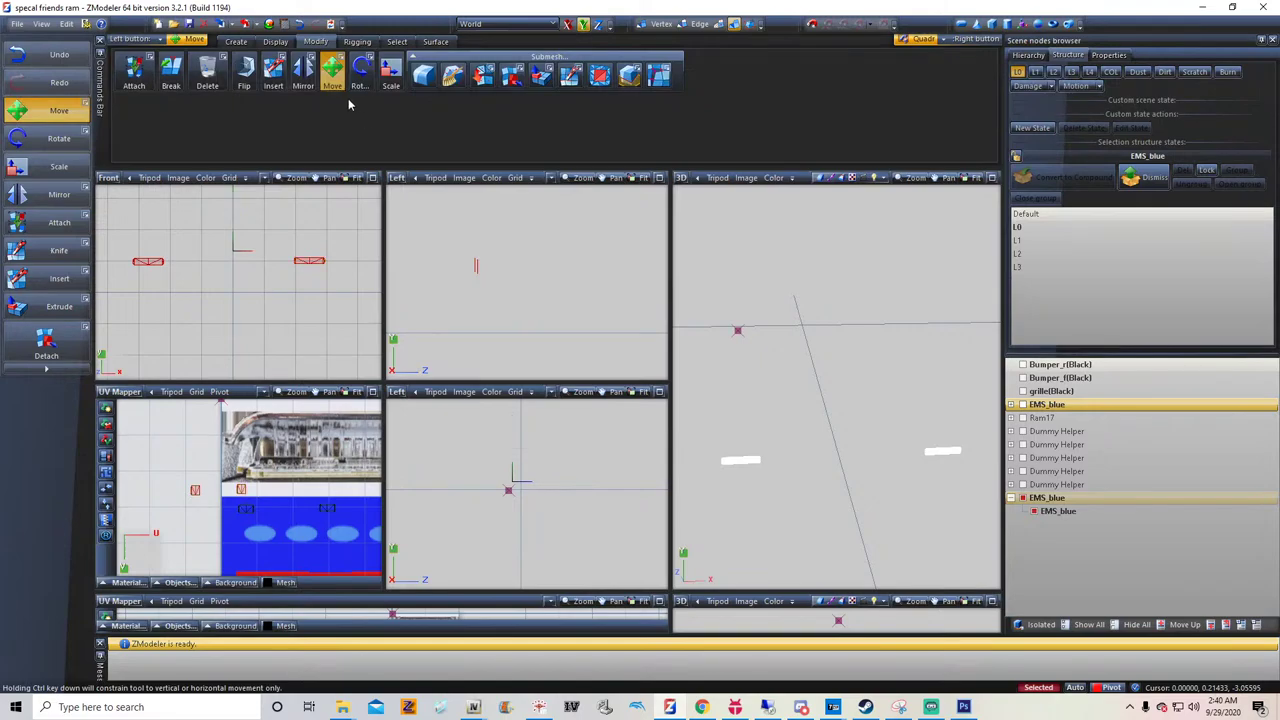
{"action": "left_click", "coordinate": [568, 26]}
{"action": "left_click", "coordinate": [578, 26]}
{"action": "left_click", "coordinate": [580, 25]}
{"action": "left_click", "coordinate": [568, 24]}
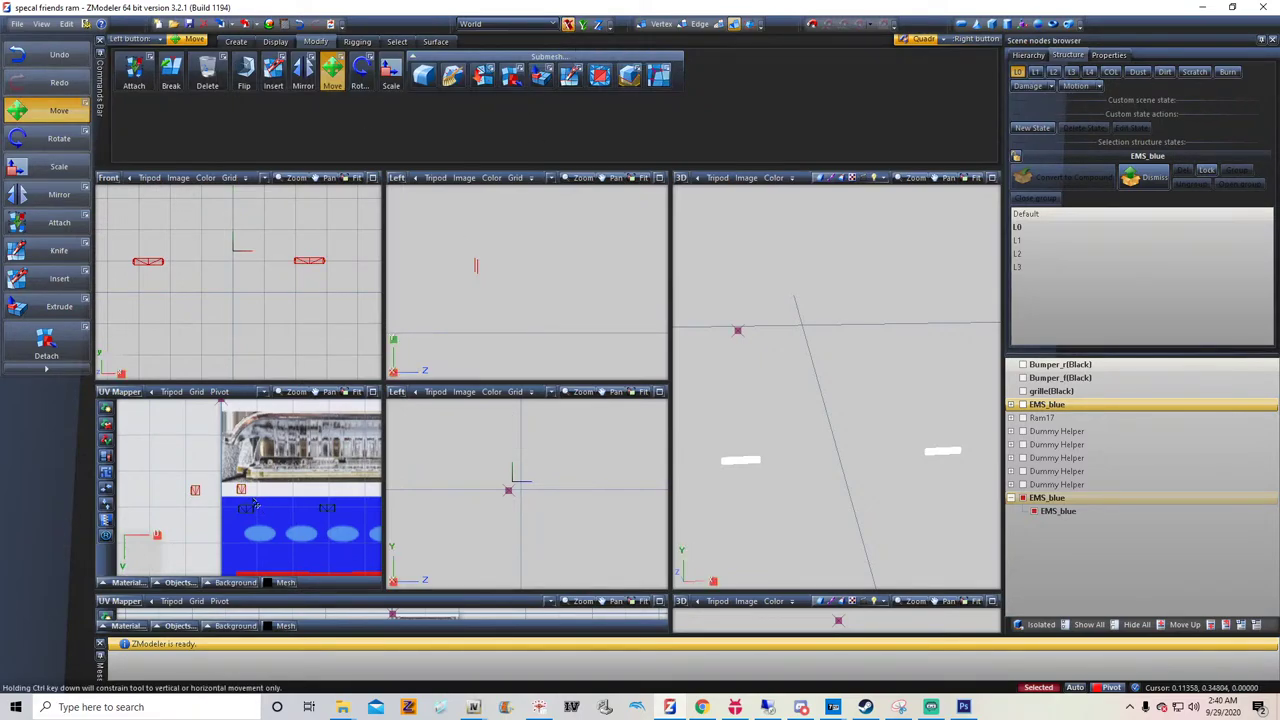
{"action": "left_click_drag", "start_coordinate": [243, 491], "coordinate": [287, 491]}
Clear the UV selection, expand the original EMS_blue node and make it and its child visible alongside the copy
{"action": "left_click", "coordinate": [397, 42]}
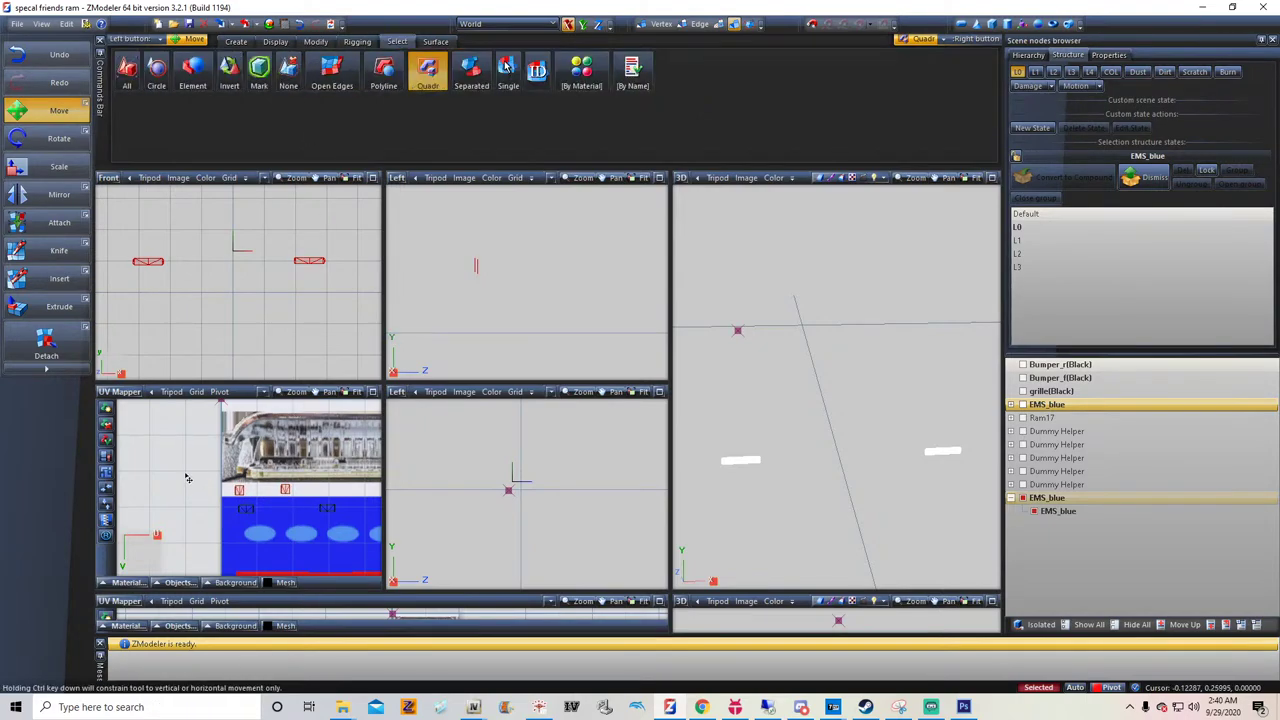
{"action": "left_click", "coordinate": [288, 70]}
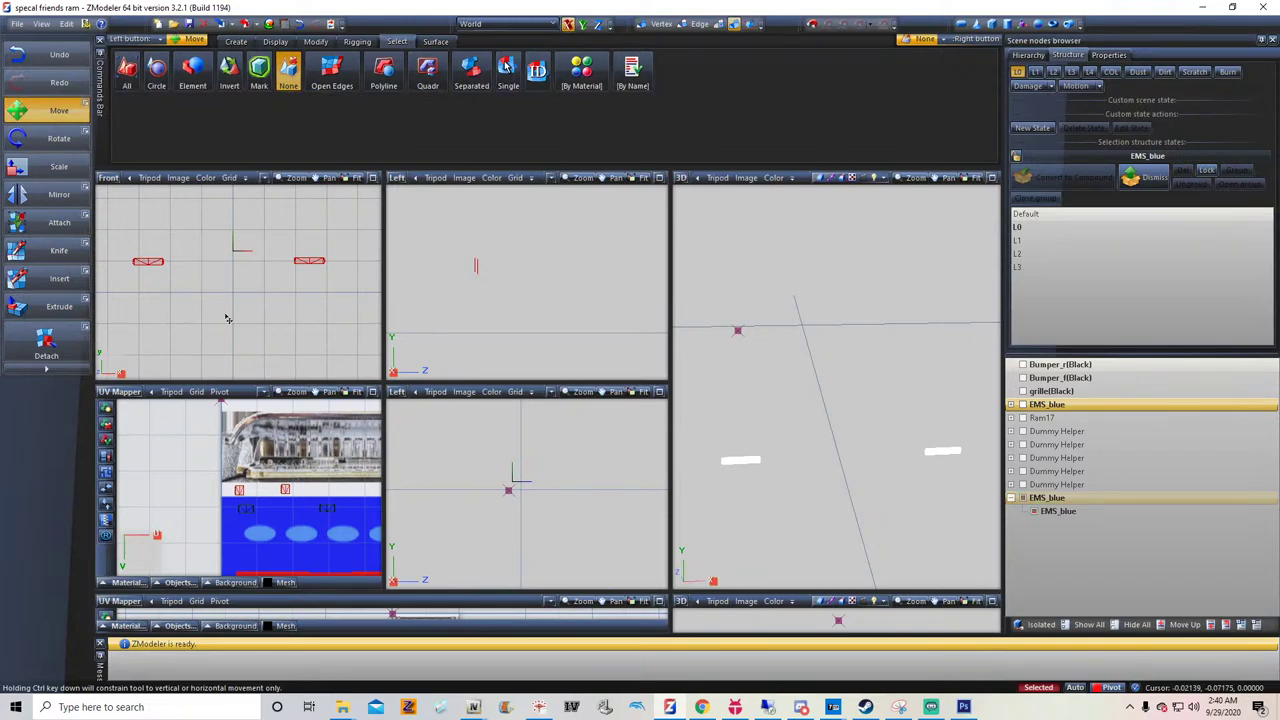
{"action": "right_click", "coordinate": [158, 466]}
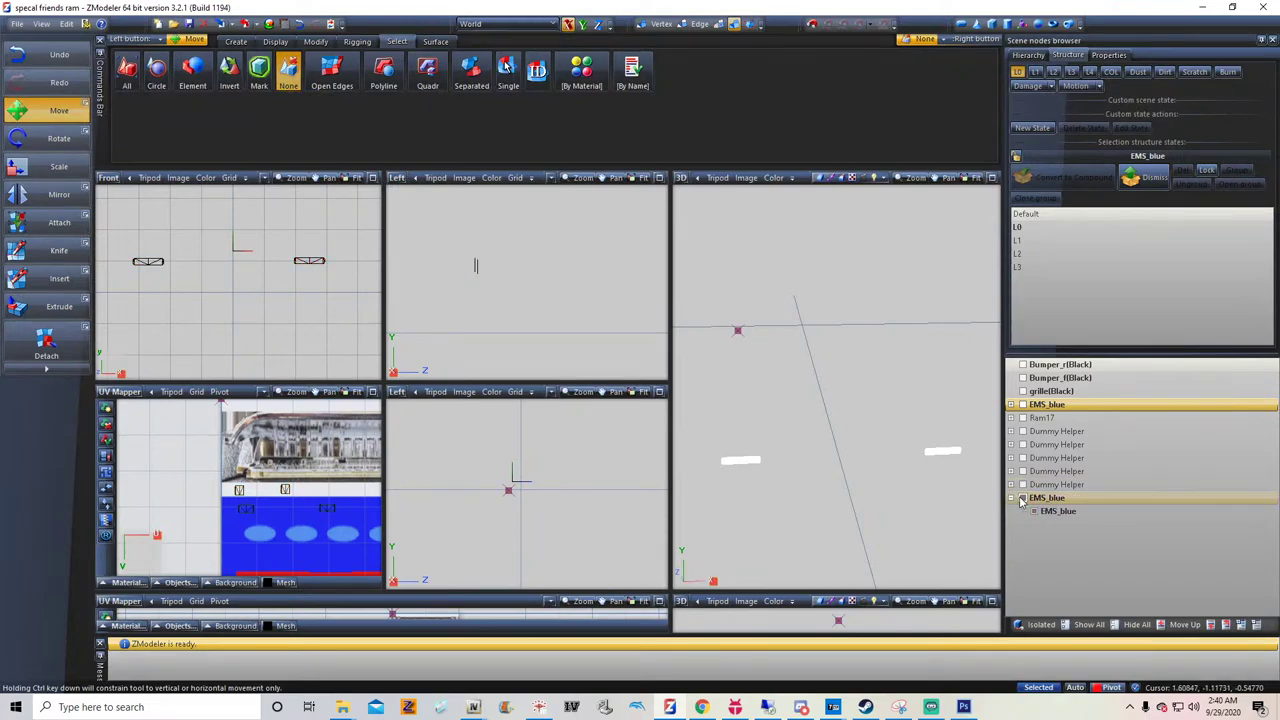
{"action": "left_click", "coordinate": [1011, 404]}
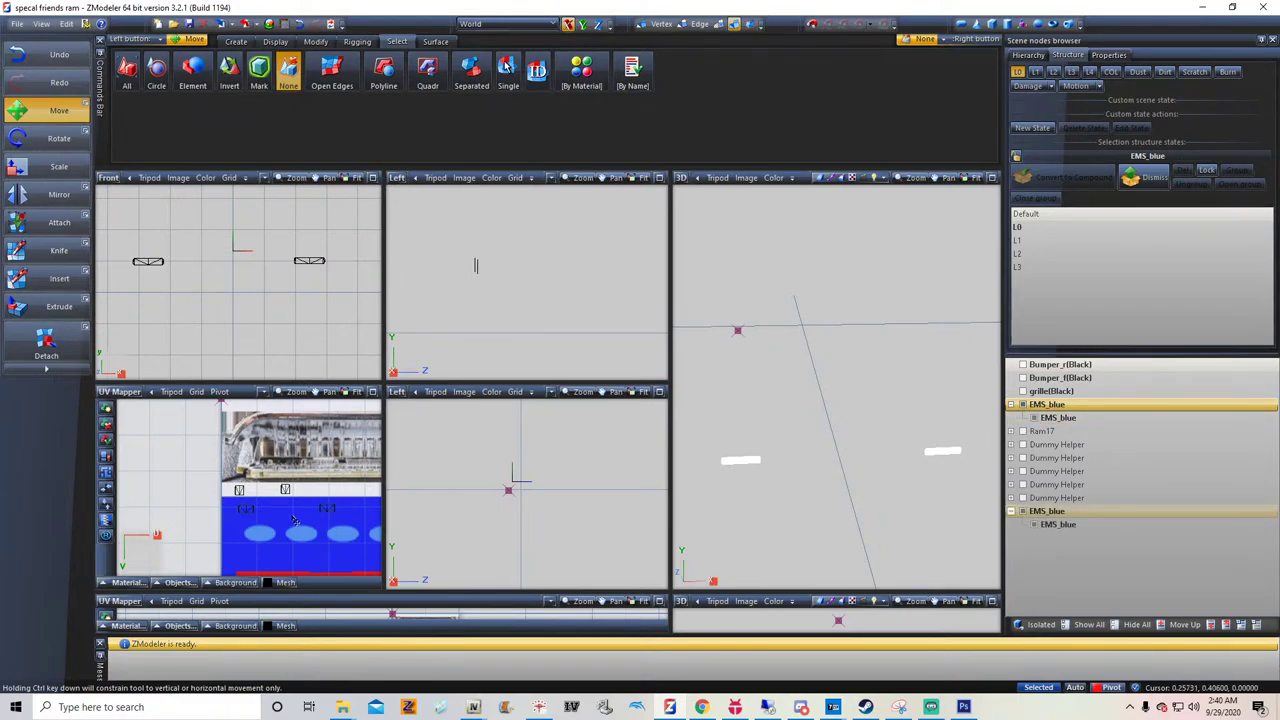
{"action": "scroll", "coordinate": [290, 498], "scroll_direction": "down", "scroll_amount": 2}
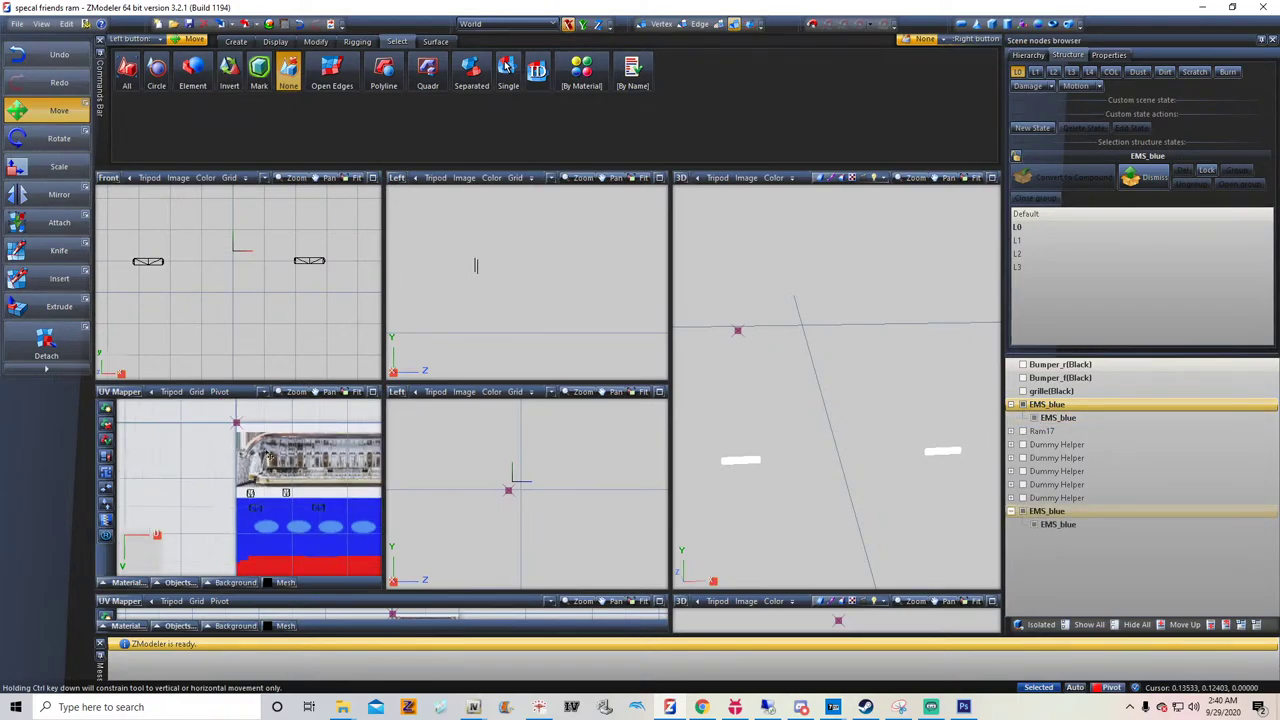
{"action": "left_click", "coordinate": [1035, 528]}
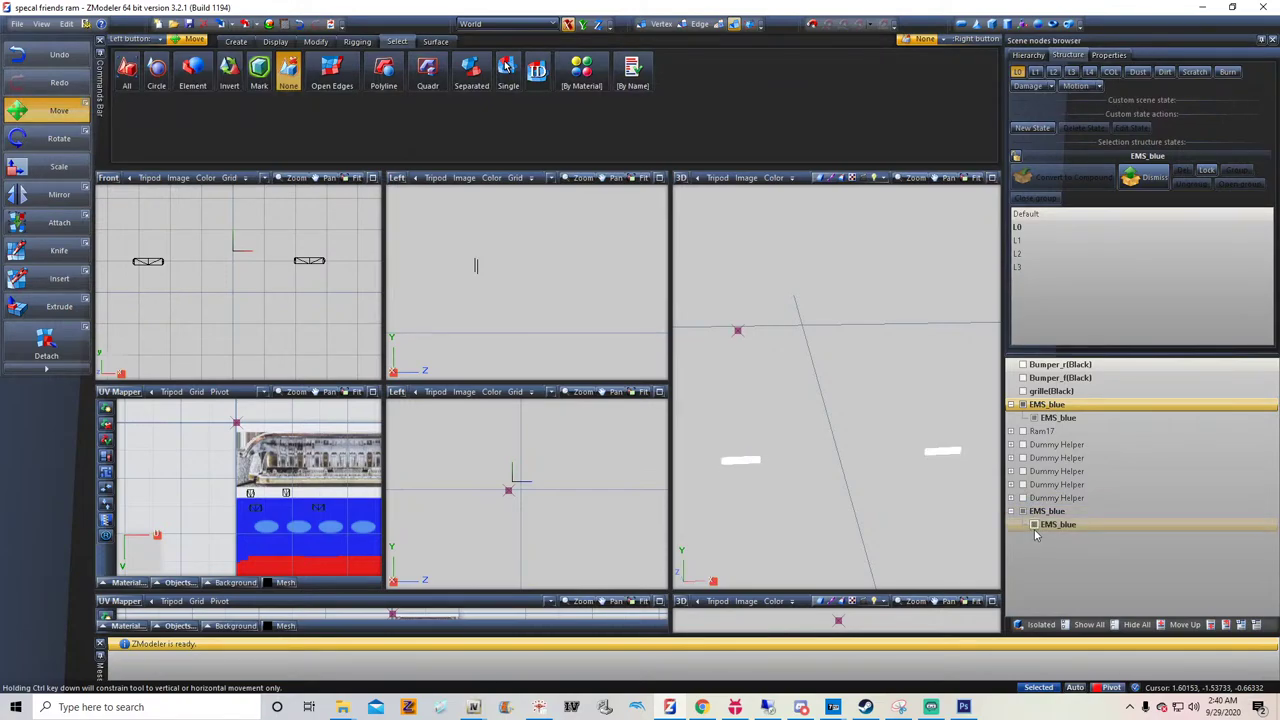
Rename the original EMS_blue parent node to extra_1 and its child node to extra_4
{"action": "double_click", "coordinate": [1075, 406]}
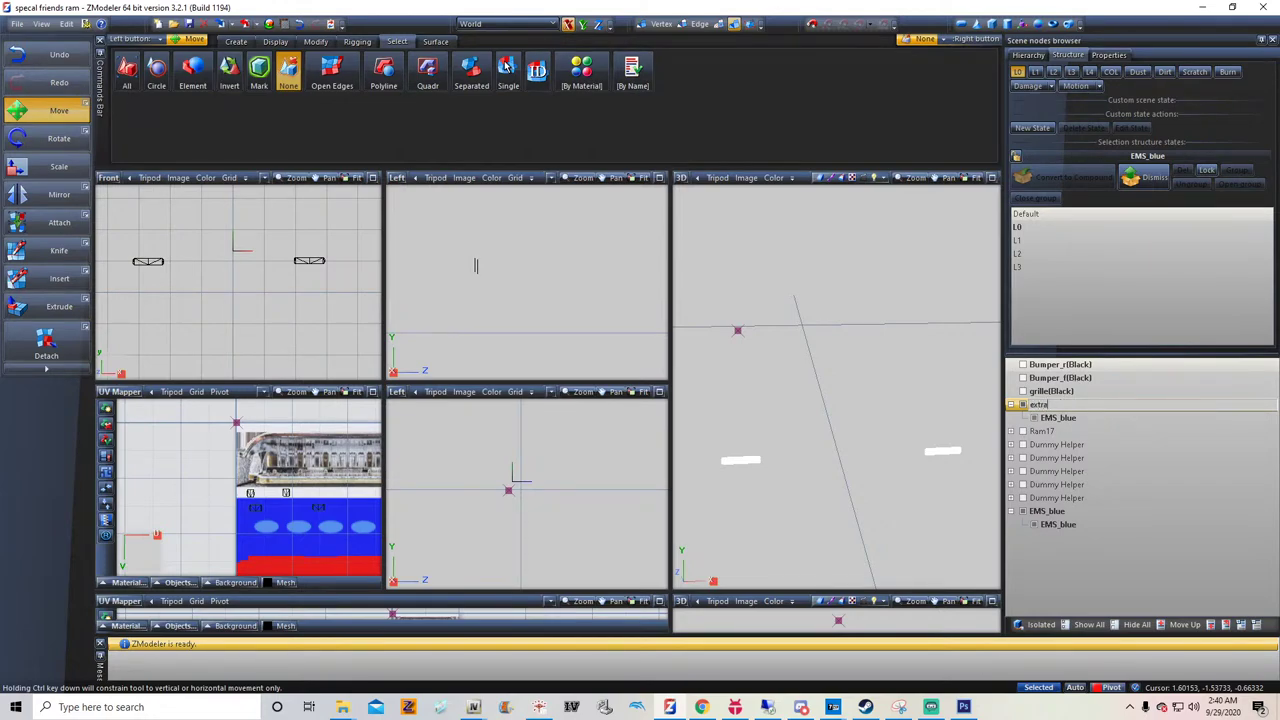
{"action": "left_click", "coordinate": [1088, 419]}
{"action": "left_click", "coordinate": [1090, 419]}
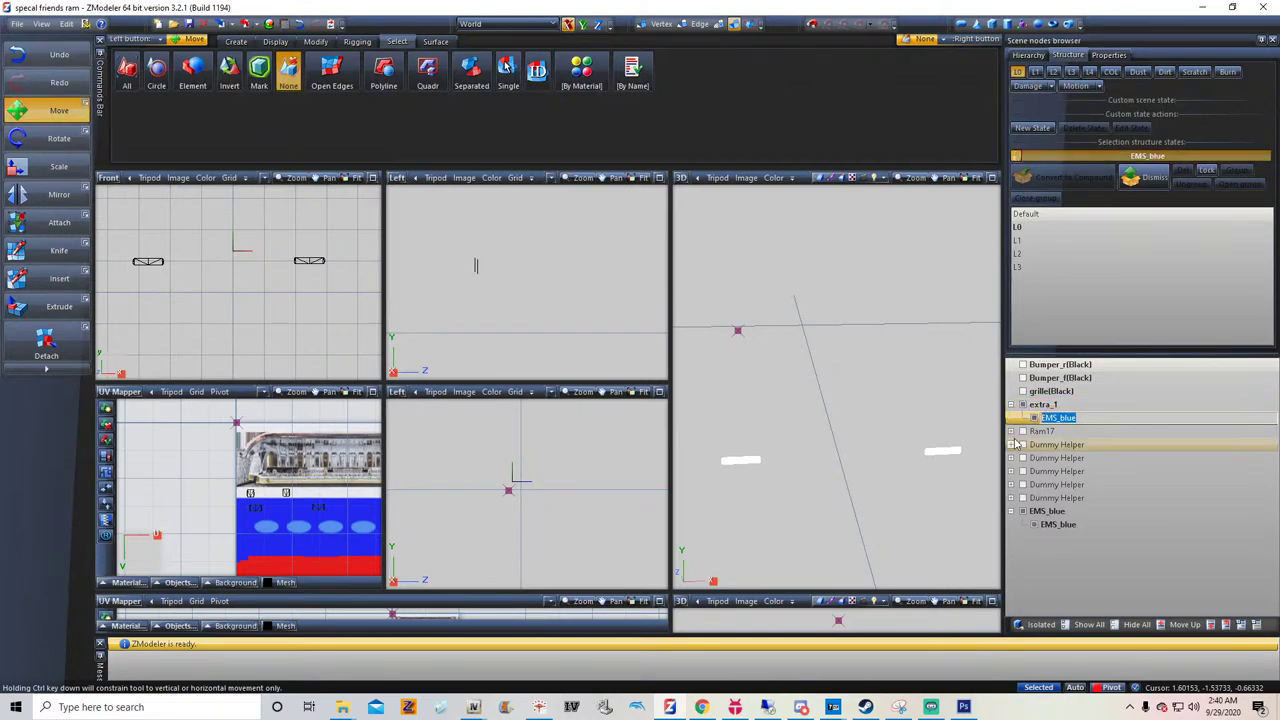
{"action": "type", "text": "extra_4"}
{"action": "key", "text": "Return"}
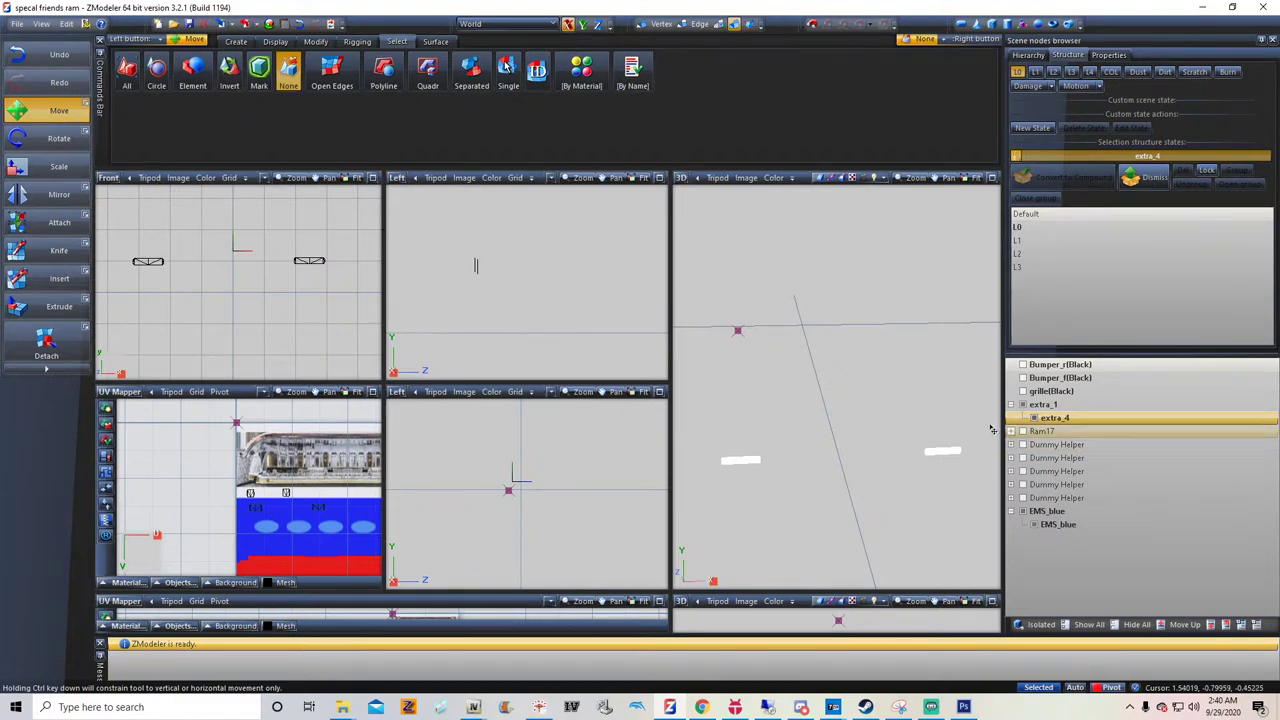
Rename the remaining EMS_blue parent node to extra_2
{"action": "left_click", "coordinate": [1077, 513]}
{"action": "left_click", "coordinate": [1077, 513]}
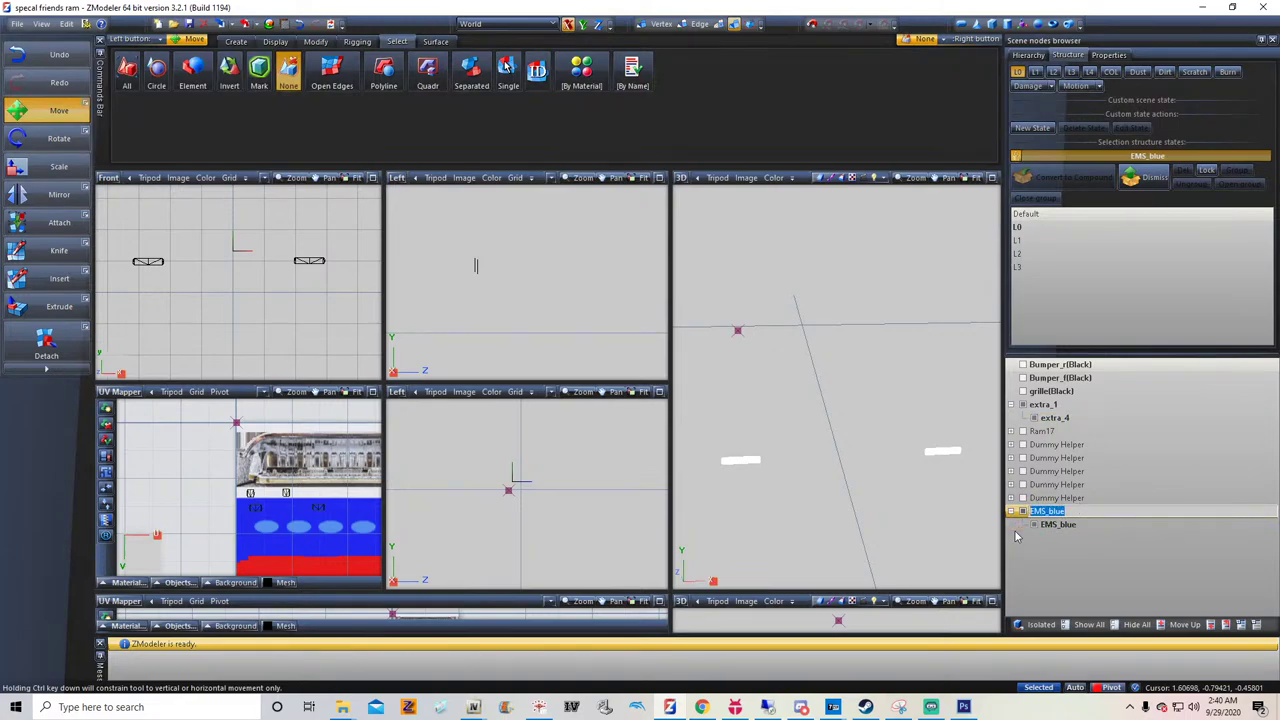
{"action": "key", "text": "BackSpace"}
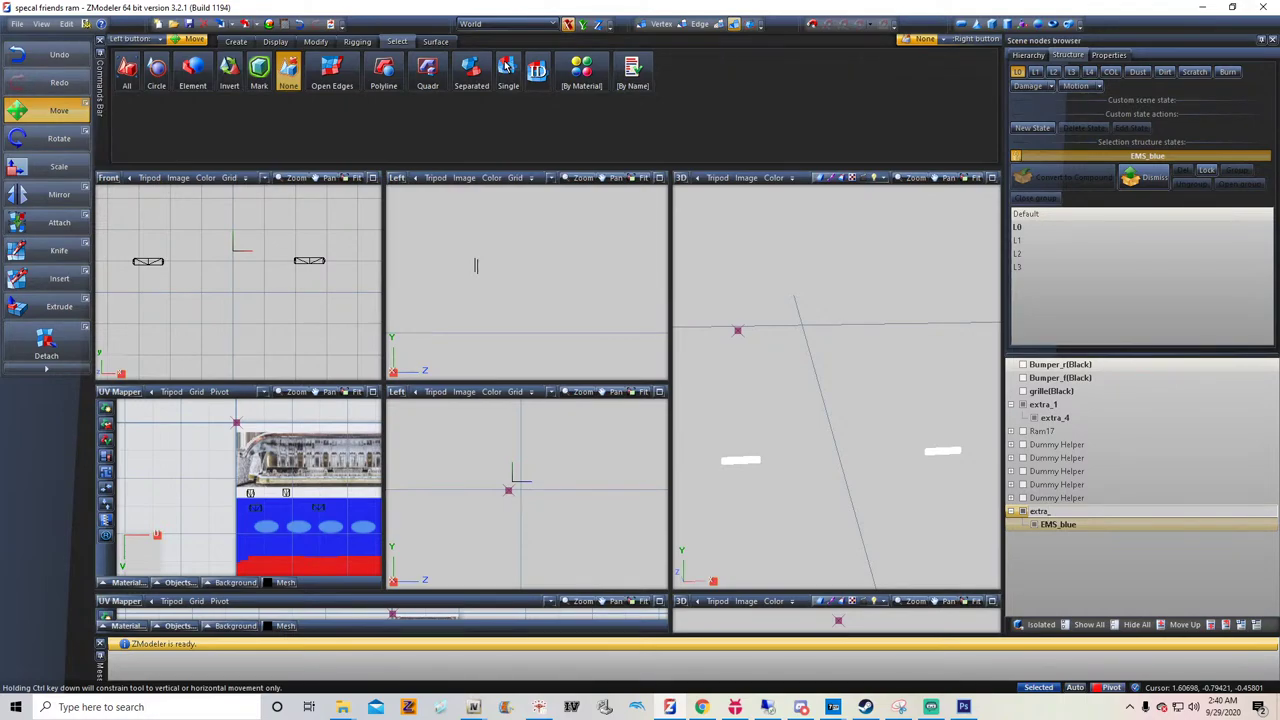
{"action": "key", "text": "Return"}
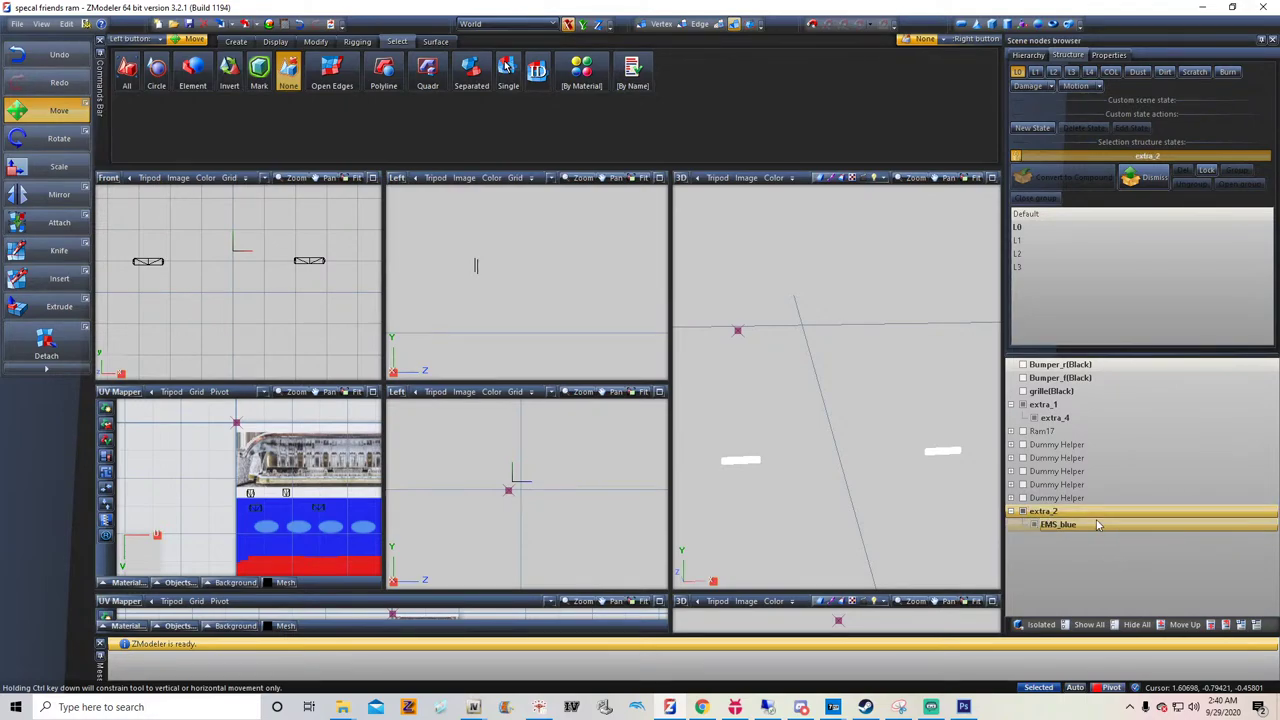
Rename the EMS_blue child node under extra_2 to extra_3
{"action": "left_click", "coordinate": [1097, 524]}
{"action": "left_click_drag", "start_coordinate": [1097, 522], "coordinate": [1026, 525]}
{"action": "type", "text": "extra_34"}
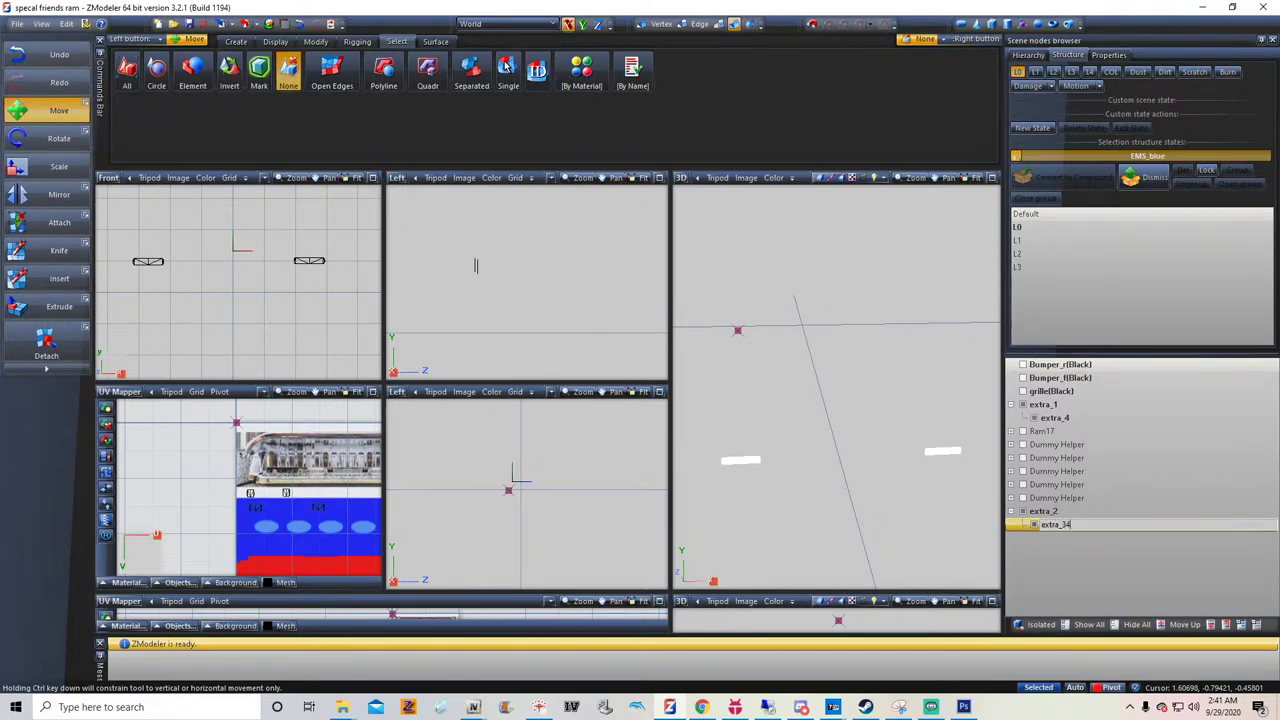
{"action": "key", "text": "Return"}
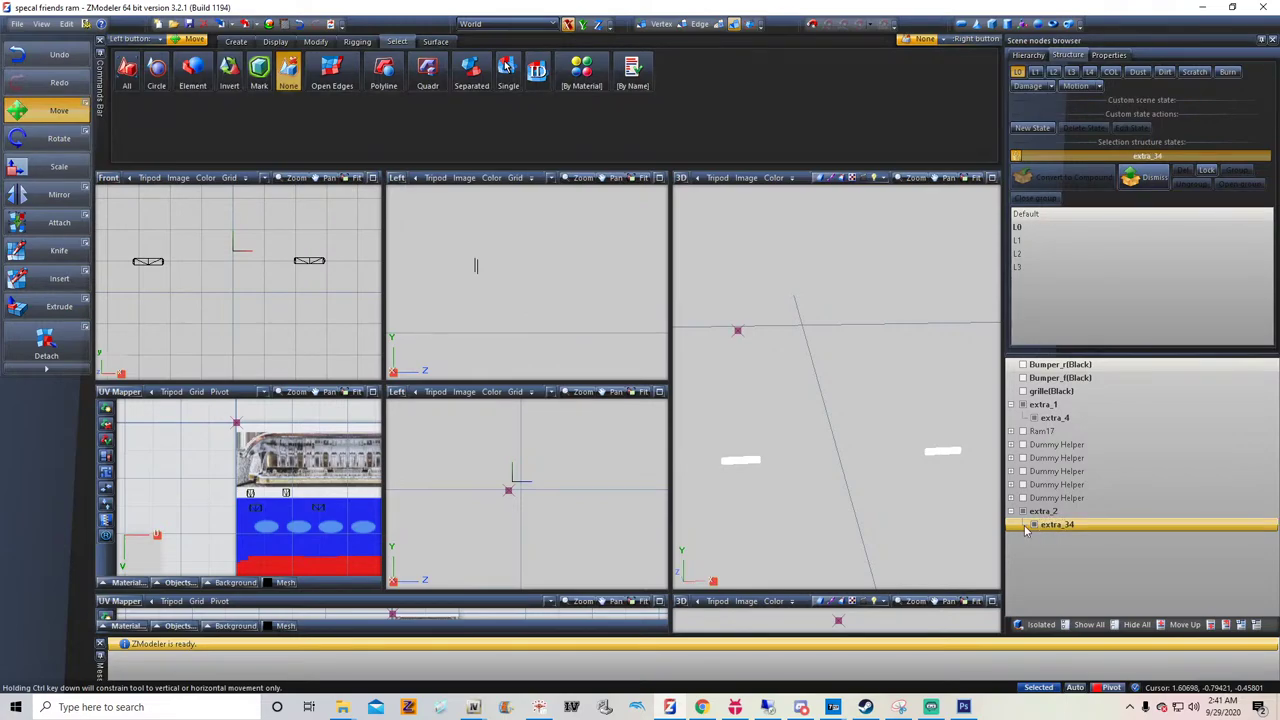
{"action": "left_click", "coordinate": [1094, 521]}
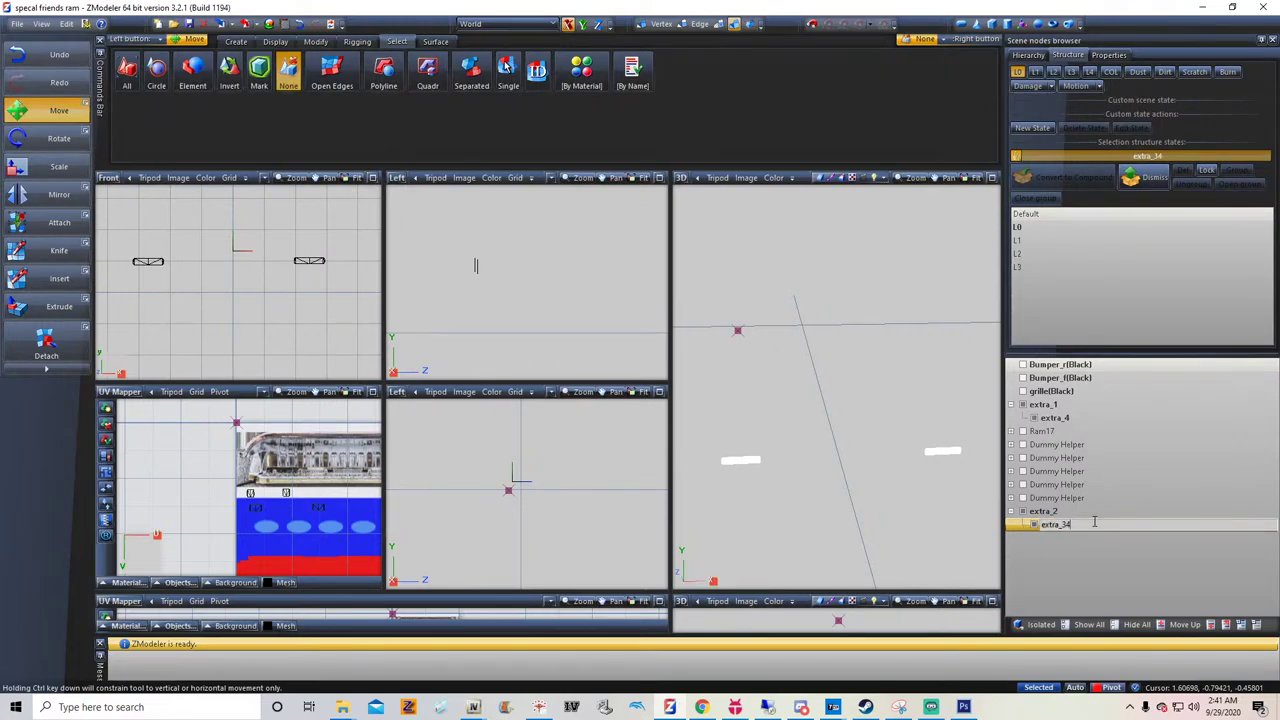
{"action": "key", "text": "BackSpace"}
{"action": "key", "text": "Return"}
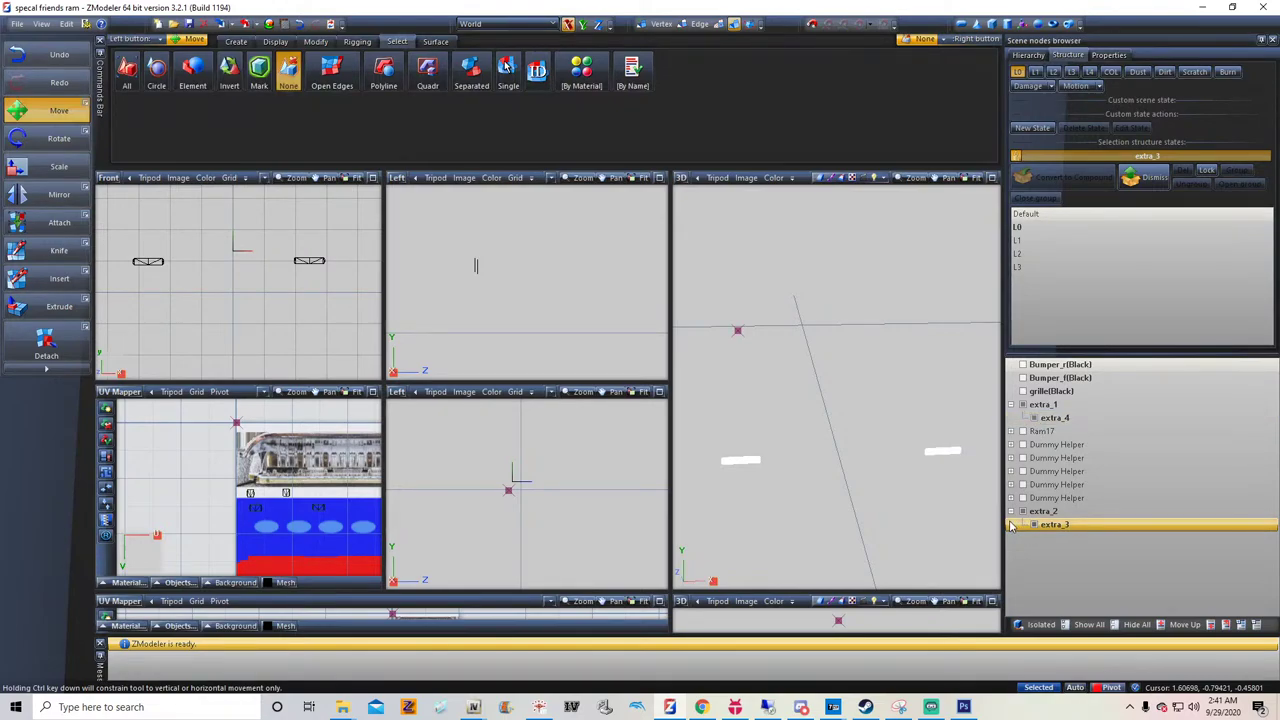
Make the Ram17 truck model visible and collapse the extra_1 and extra_2 nodes
{"action": "left_click", "coordinate": [1022, 431]}
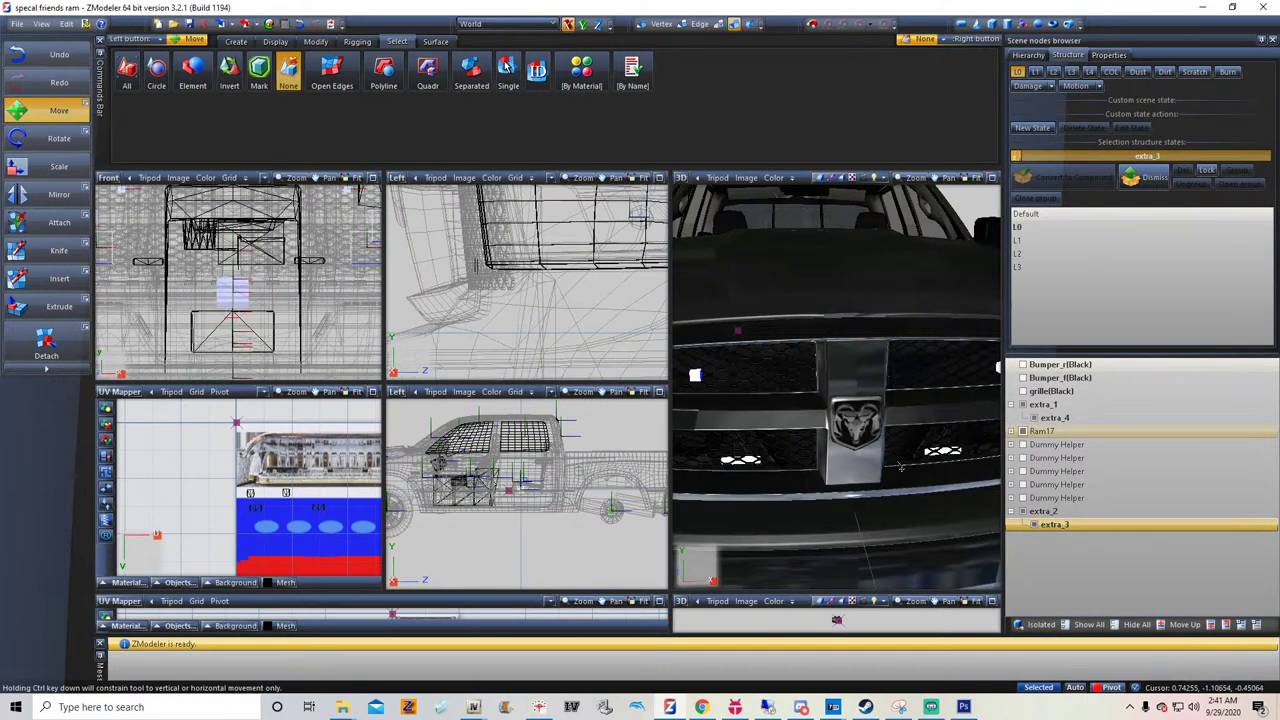
{"action": "scroll", "coordinate": [994, 476], "scroll_direction": "down", "scroll_amount": 3}
{"action": "left_click", "coordinate": [1011, 405]}
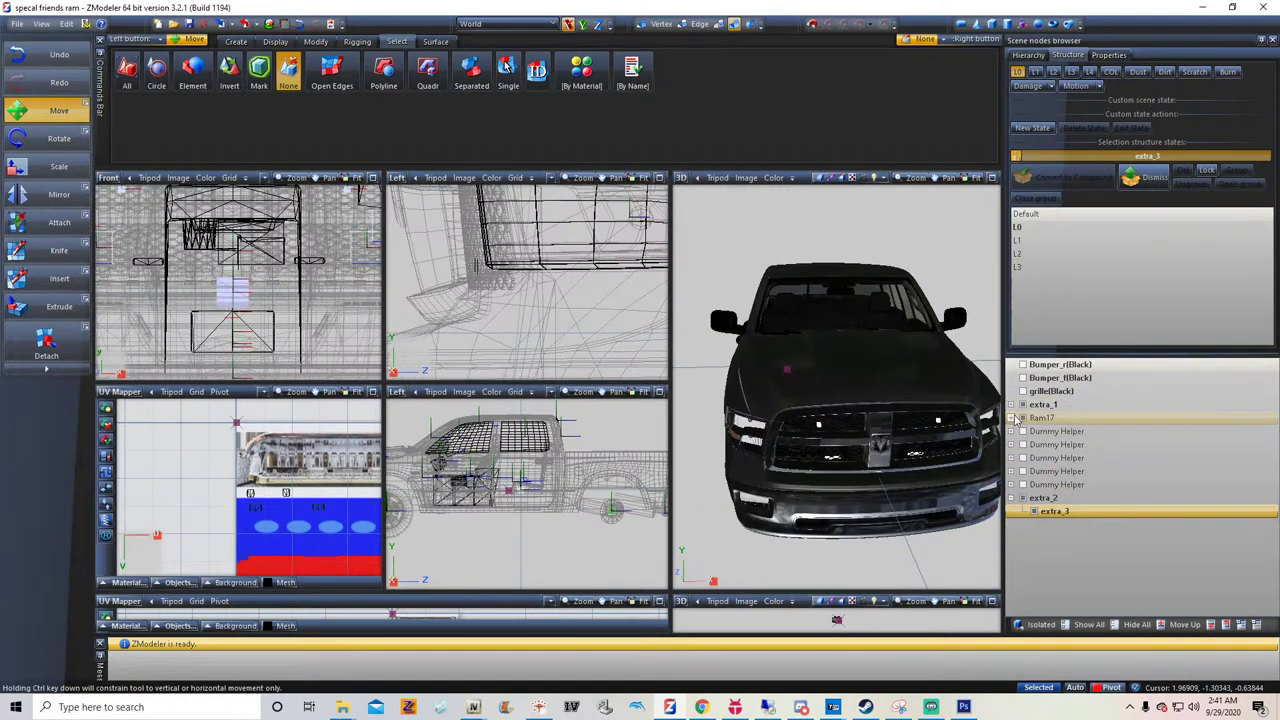
{"action": "middle_click_drag", "start_coordinate": [937, 421], "coordinate": [836, 446]}
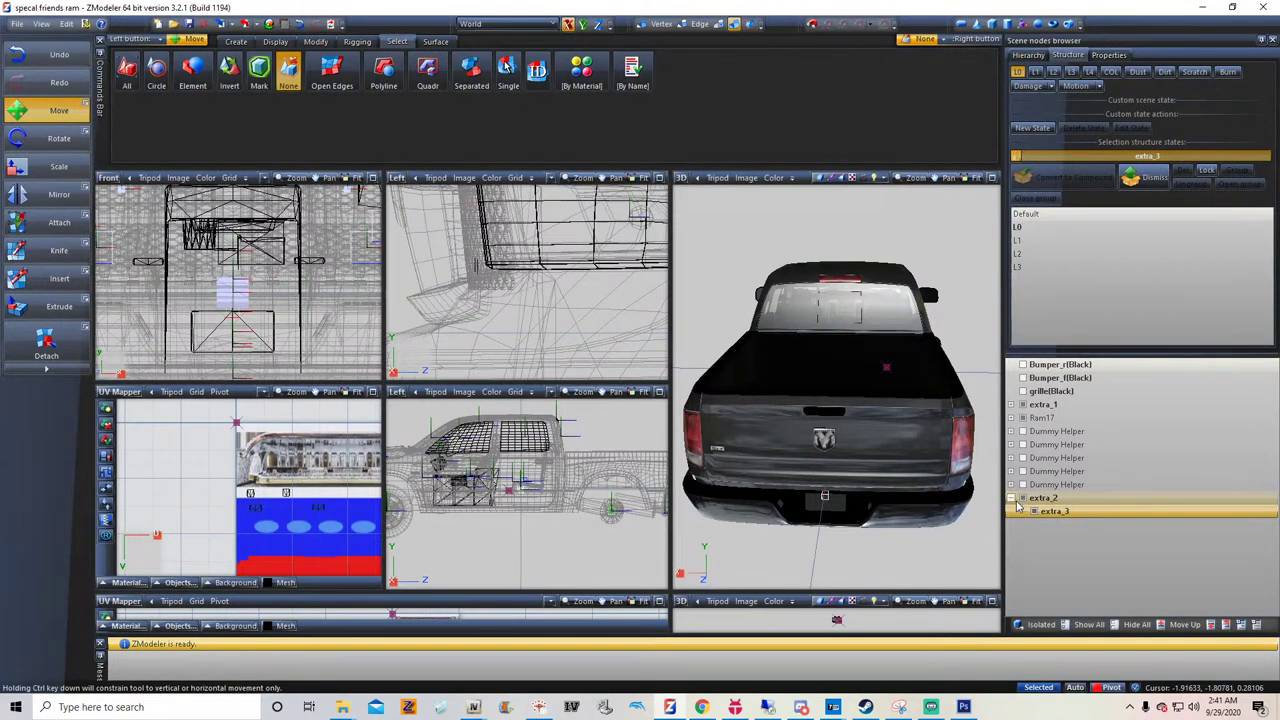
{"action": "left_click", "coordinate": [1011, 498]}
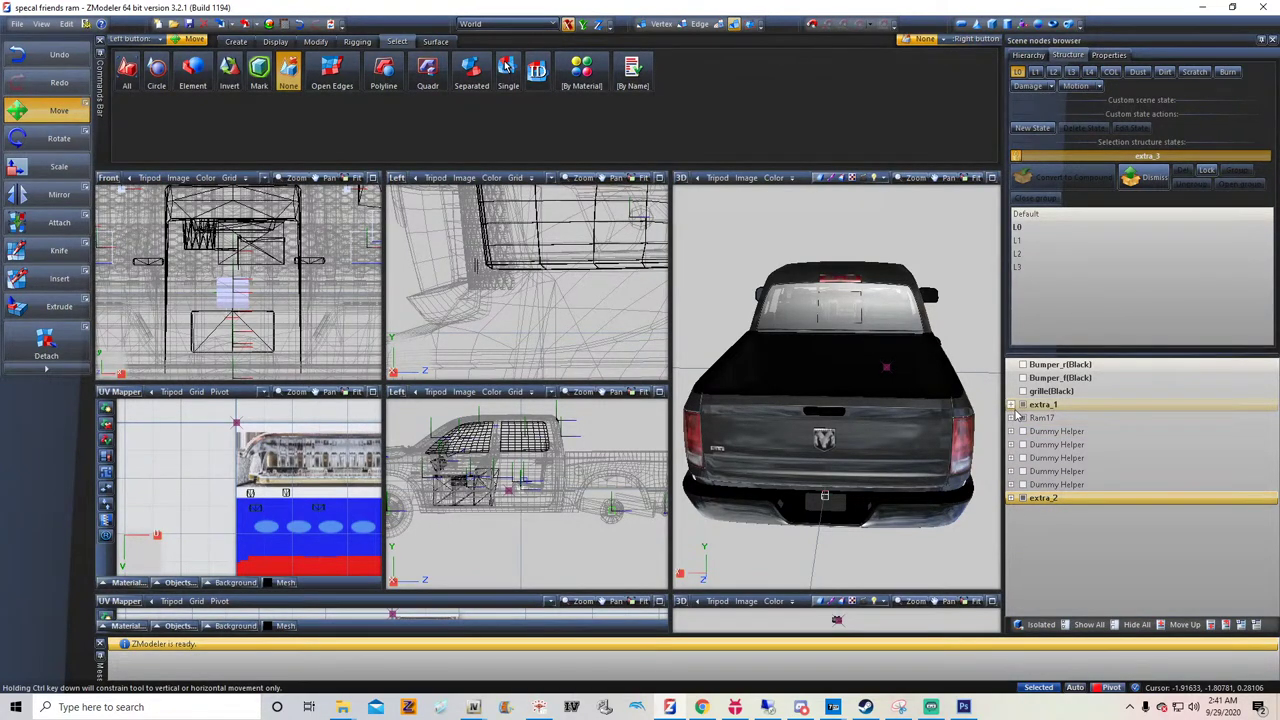
{"action": "middle_click_drag", "start_coordinate": [760, 400], "coordinate": [985, 414]}
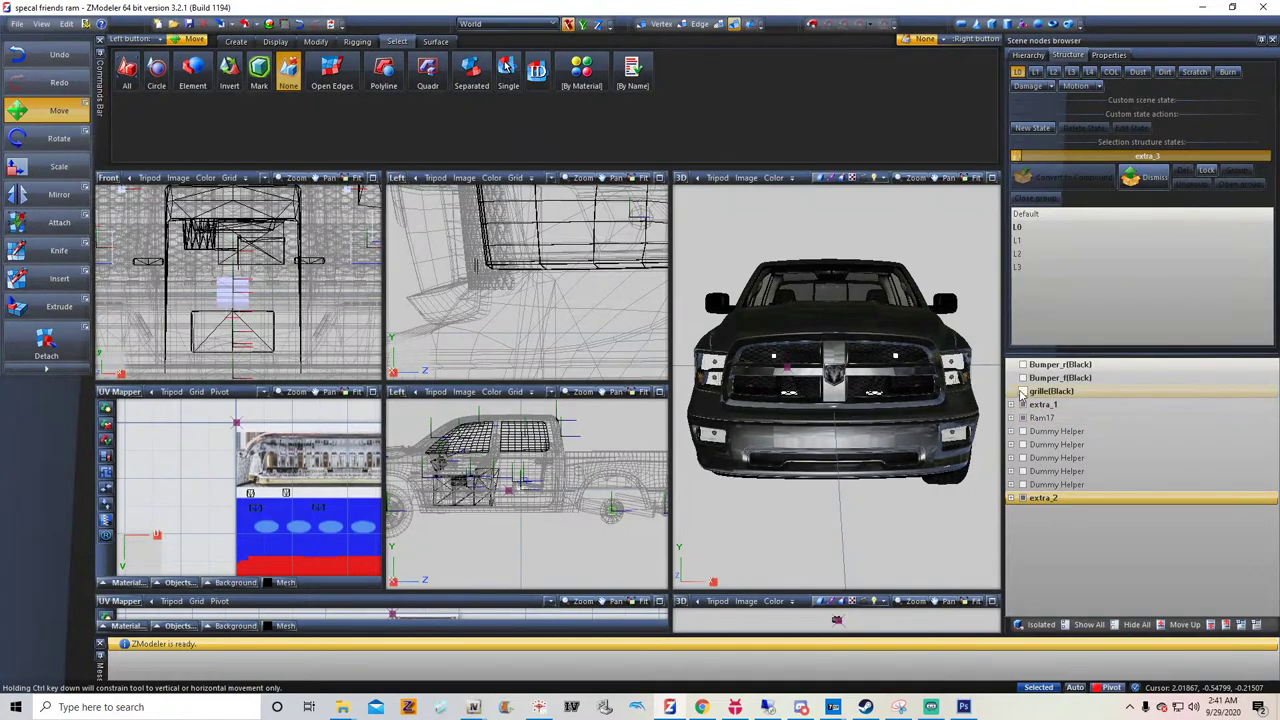
Make the grille(Black), Bumper_f(Black) and Bumper_r(Black) nodes visible along with the truck
{"action": "left_click", "coordinate": [1022, 391]}
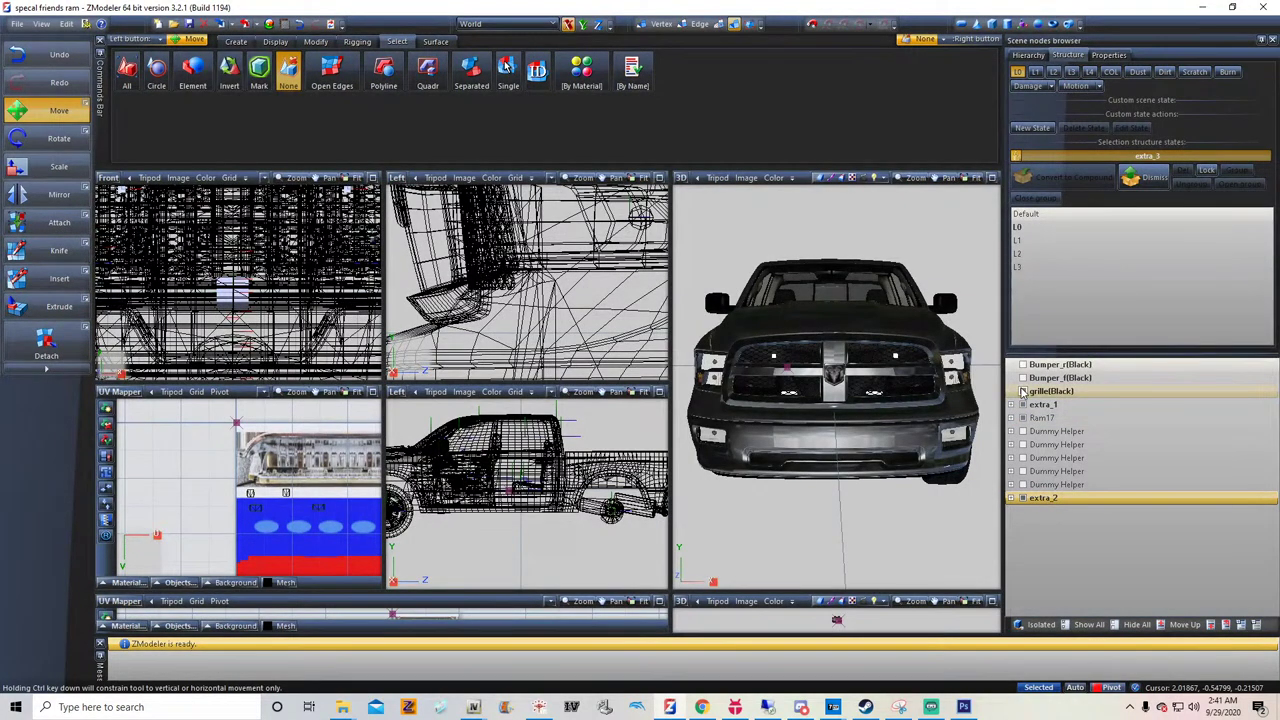
{"action": "scroll", "coordinate": [965, 395], "scroll_direction": "up", "scroll_amount": 4}
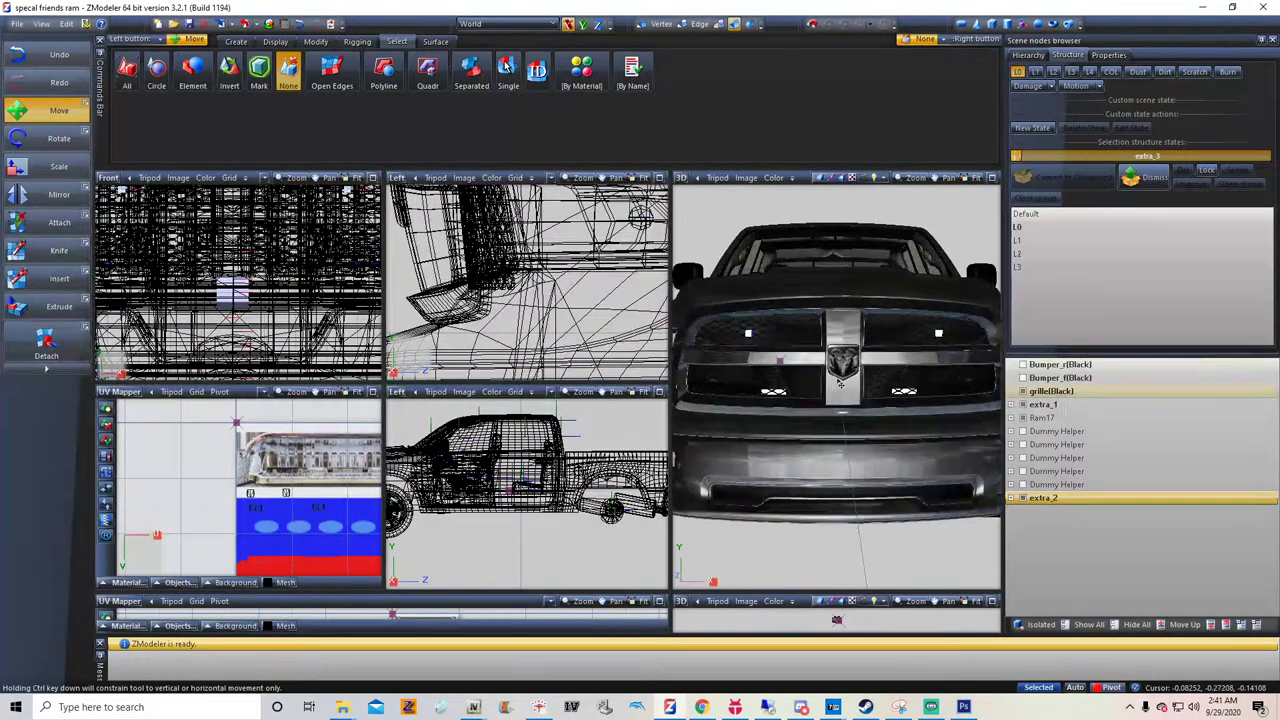
{"action": "left_click", "coordinate": [1023, 366]}
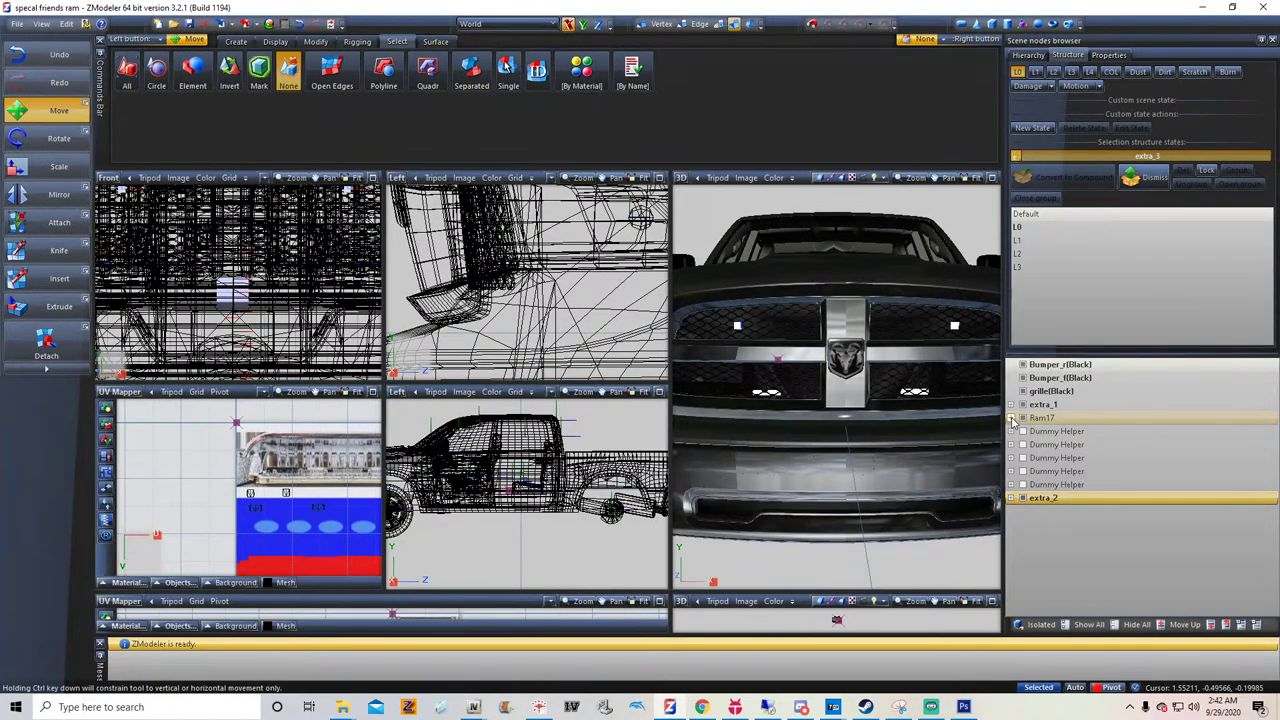
Move the extra_1 and extra_2 nodes into Ram17's chassis, then collapse the hierarchy and select Ram17
{"action": "left_click", "coordinate": [1011, 418]}
{"action": "left_click", "coordinate": [1024, 431]}
{"action": "scroll", "coordinate": [1026, 438], "scroll_direction": "up", "scroll_amount": 1}
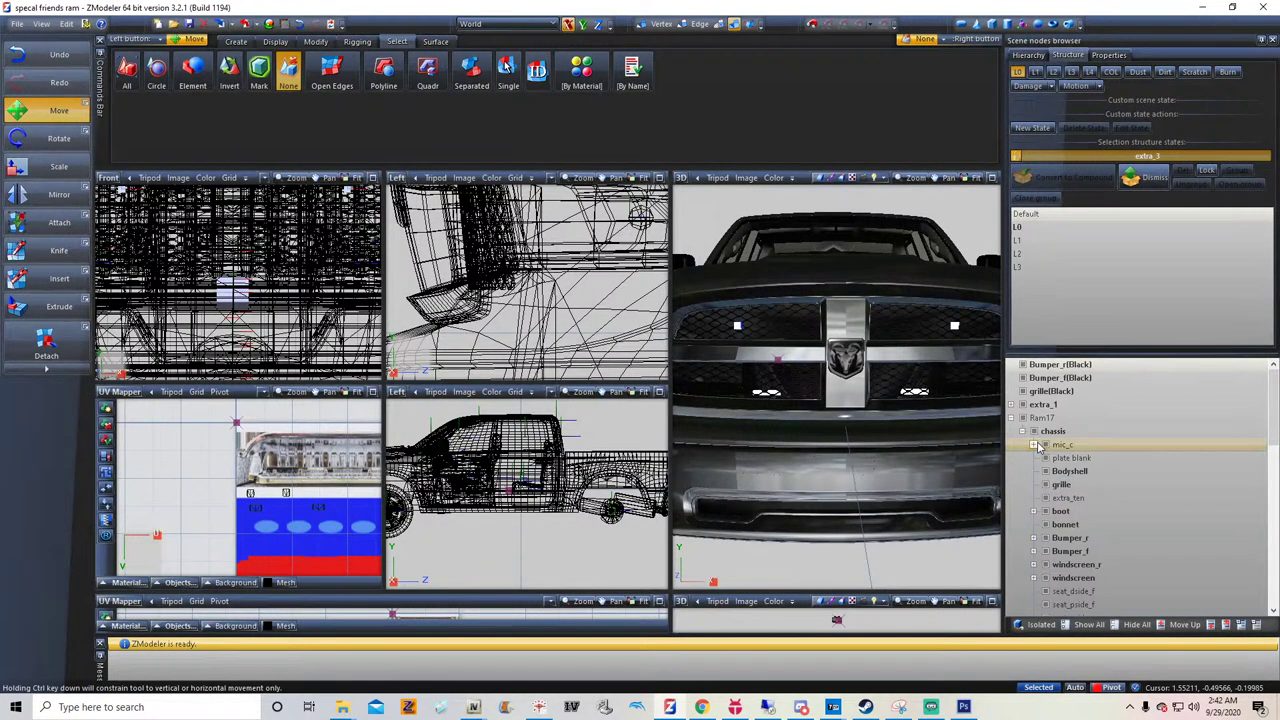
{"action": "left_click_drag", "start_coordinate": [1044, 405], "coordinate": [1060, 443]}
{"action": "scroll", "coordinate": [1060, 446], "scroll_direction": "down", "scroll_amount": 10}
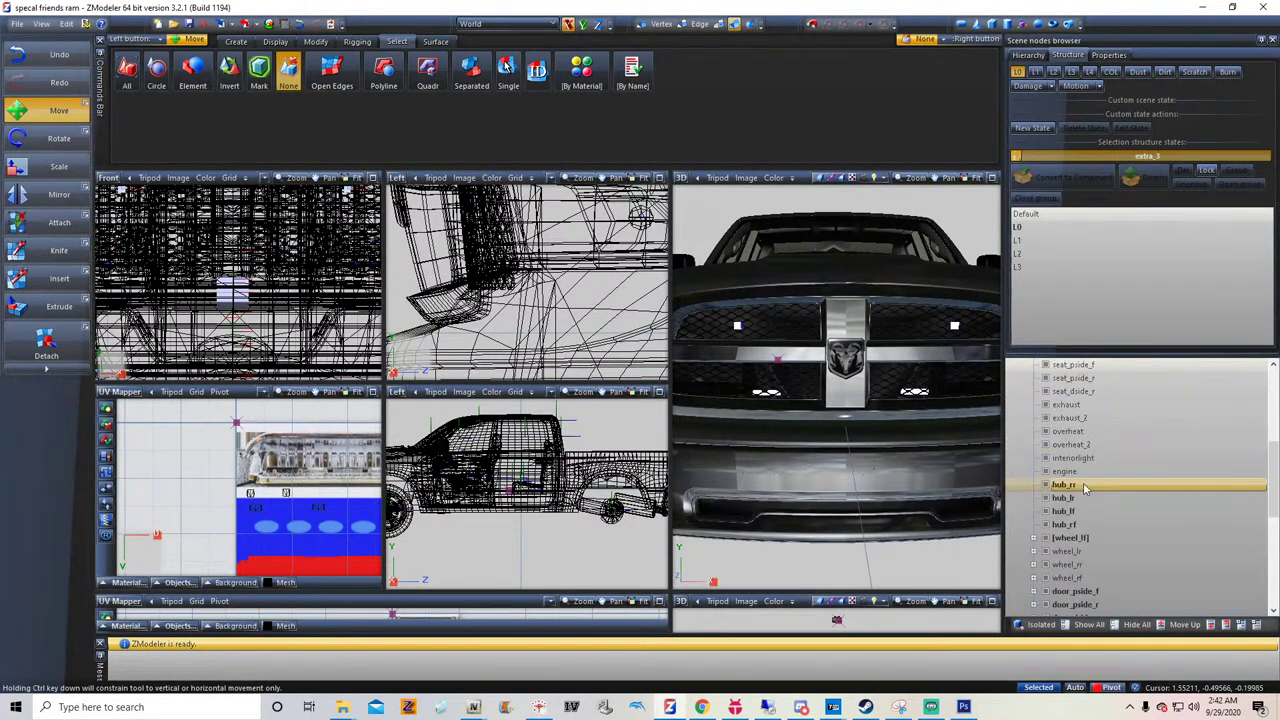
{"action": "scroll", "coordinate": [1095, 480], "scroll_direction": "up", "scroll_amount": 10}
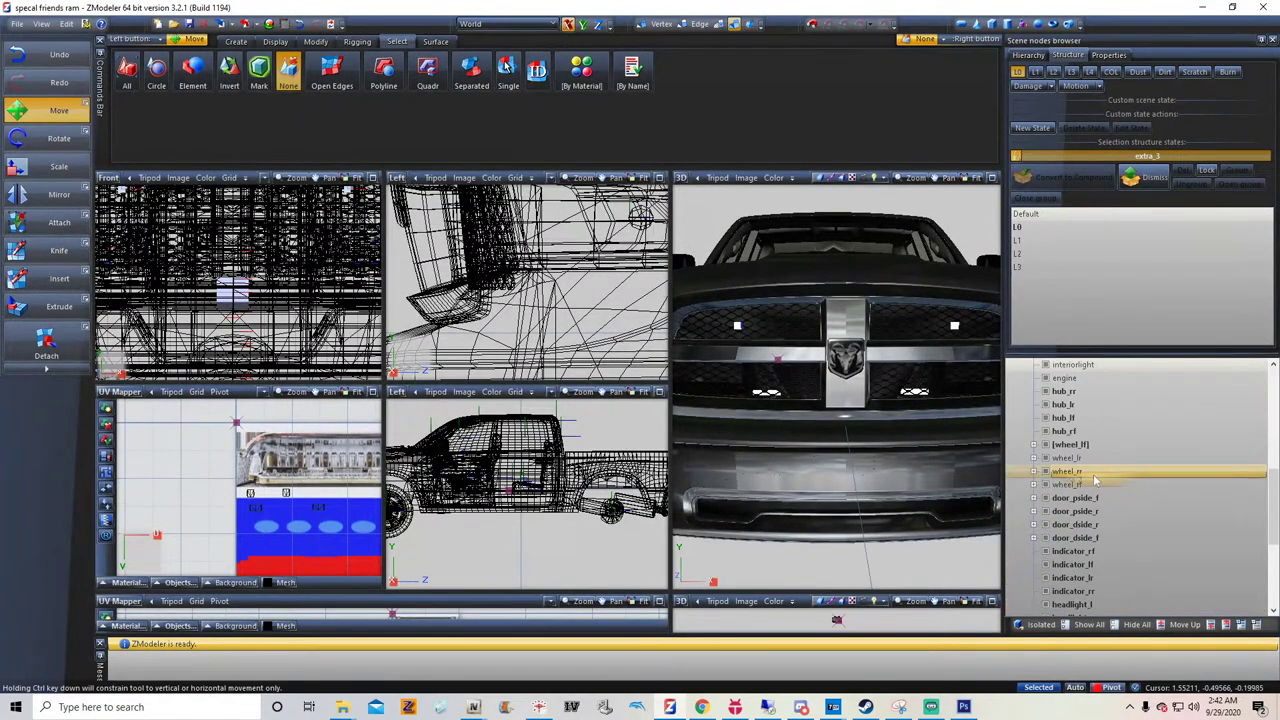
{"action": "left_click_drag", "start_coordinate": [1088, 446], "coordinate": [1083, 444]}
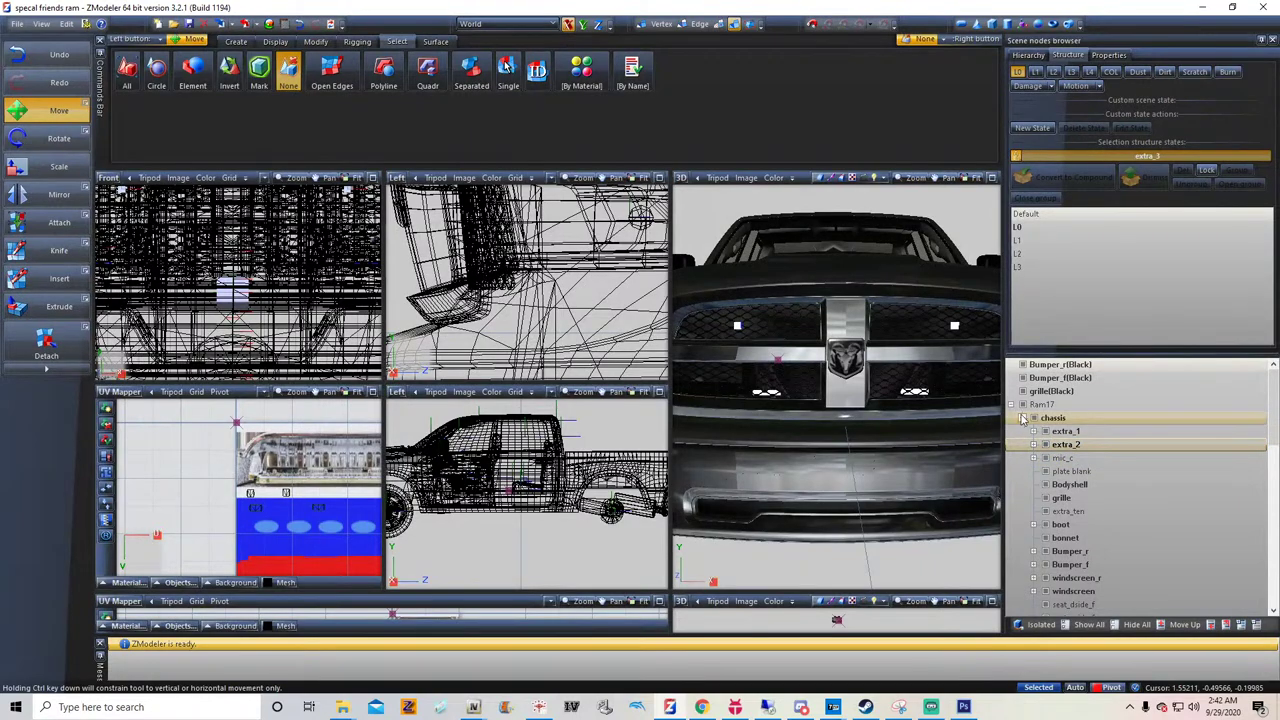
{"action": "left_click", "coordinate": [1022, 418]}
{"action": "left_click", "coordinate": [1011, 405]}
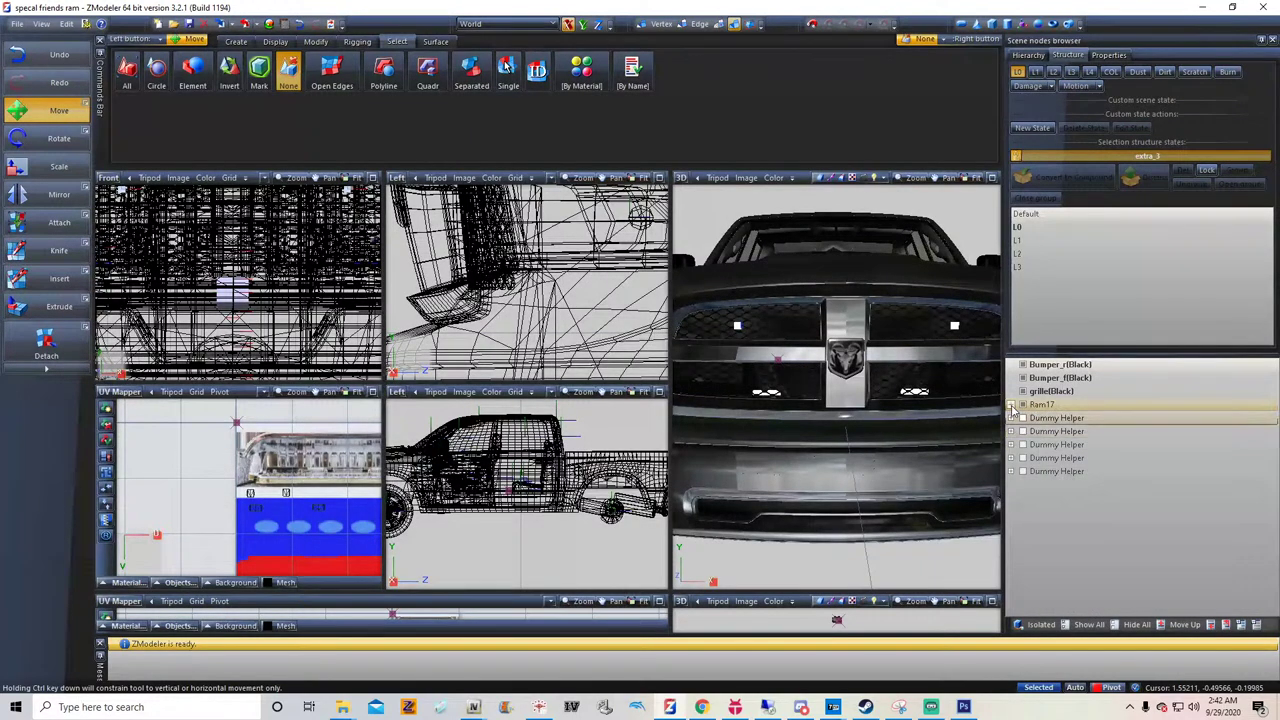
{"action": "double_click", "coordinate": [1072, 404]}
{"action": "left_click", "coordinate": [1082, 404]}
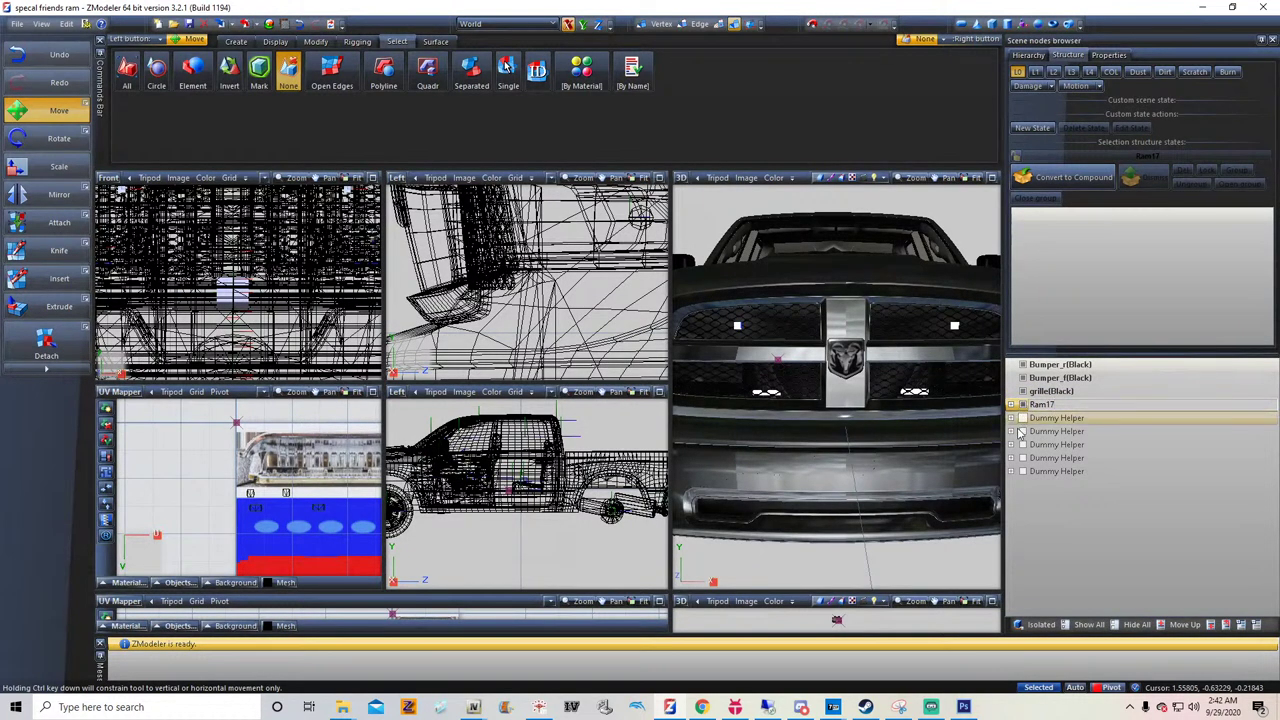
{"action": "left_click", "coordinate": [1055, 549]}
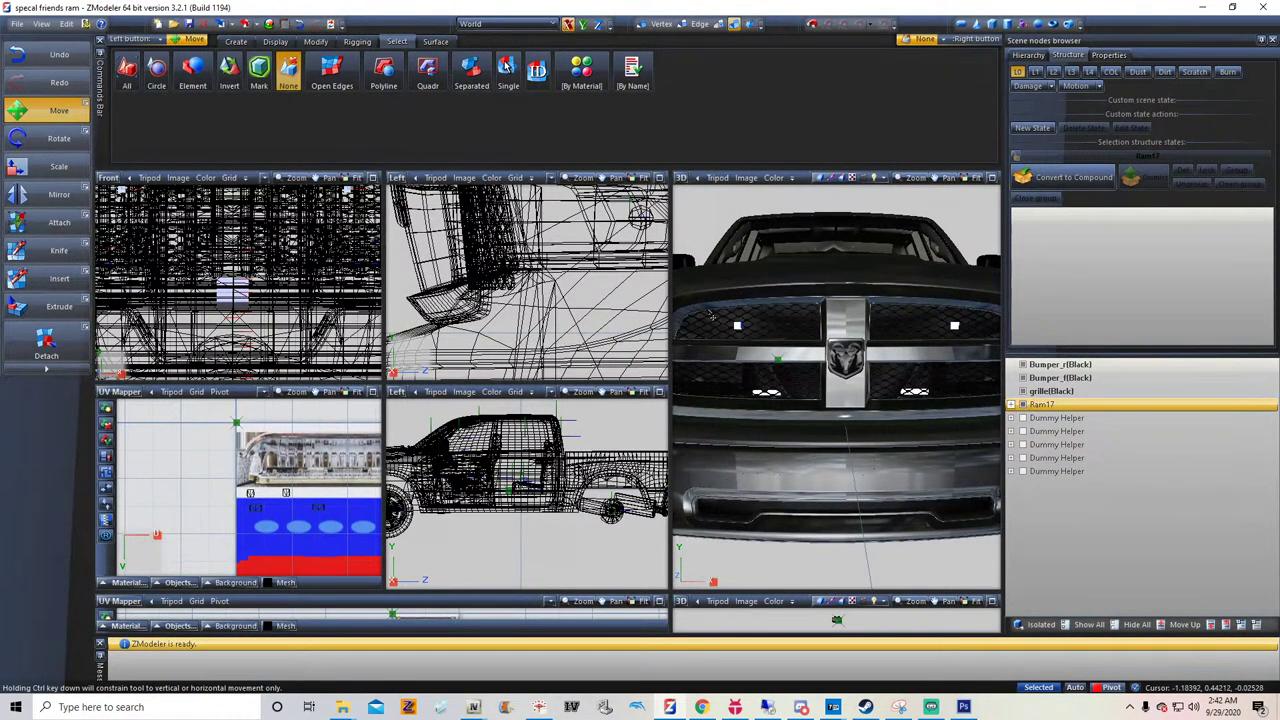
Reorder the materials in the Material Browser so Emissive comes directly after Default Material
{"action": "left_click", "coordinate": [270, 24]}
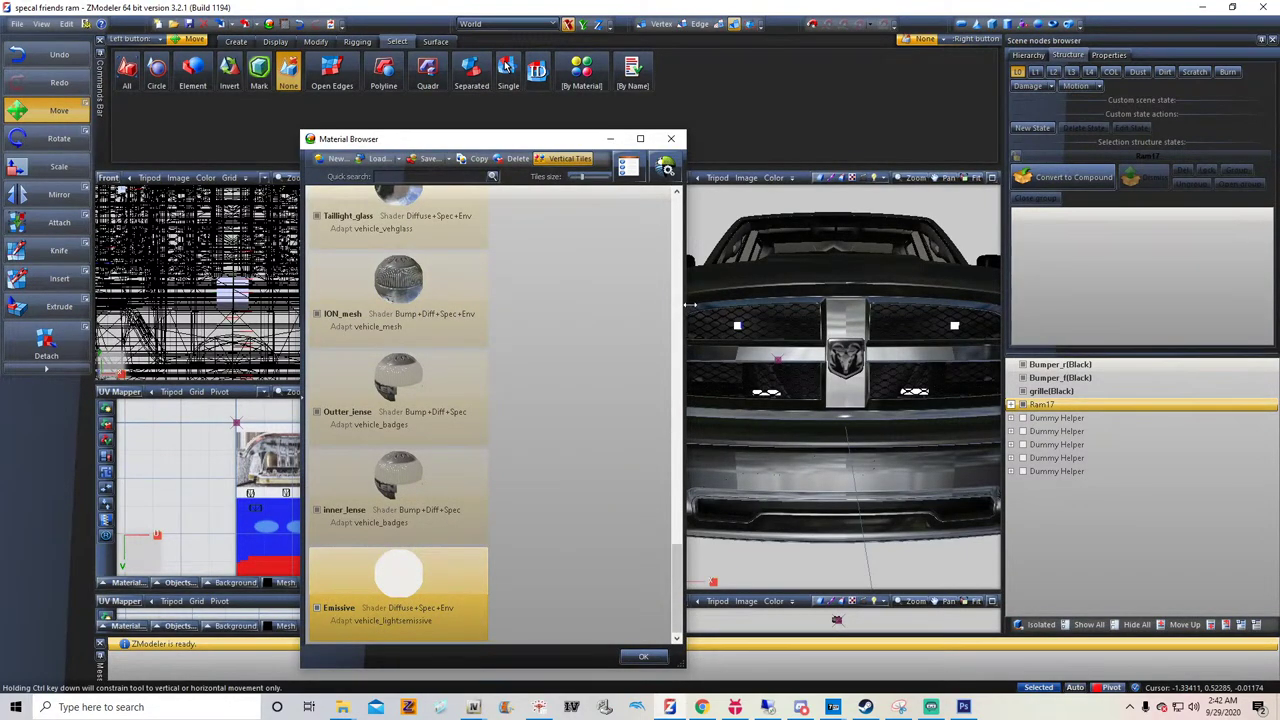
{"action": "left_click_drag", "start_coordinate": [685, 312], "coordinate": [621, 312]}
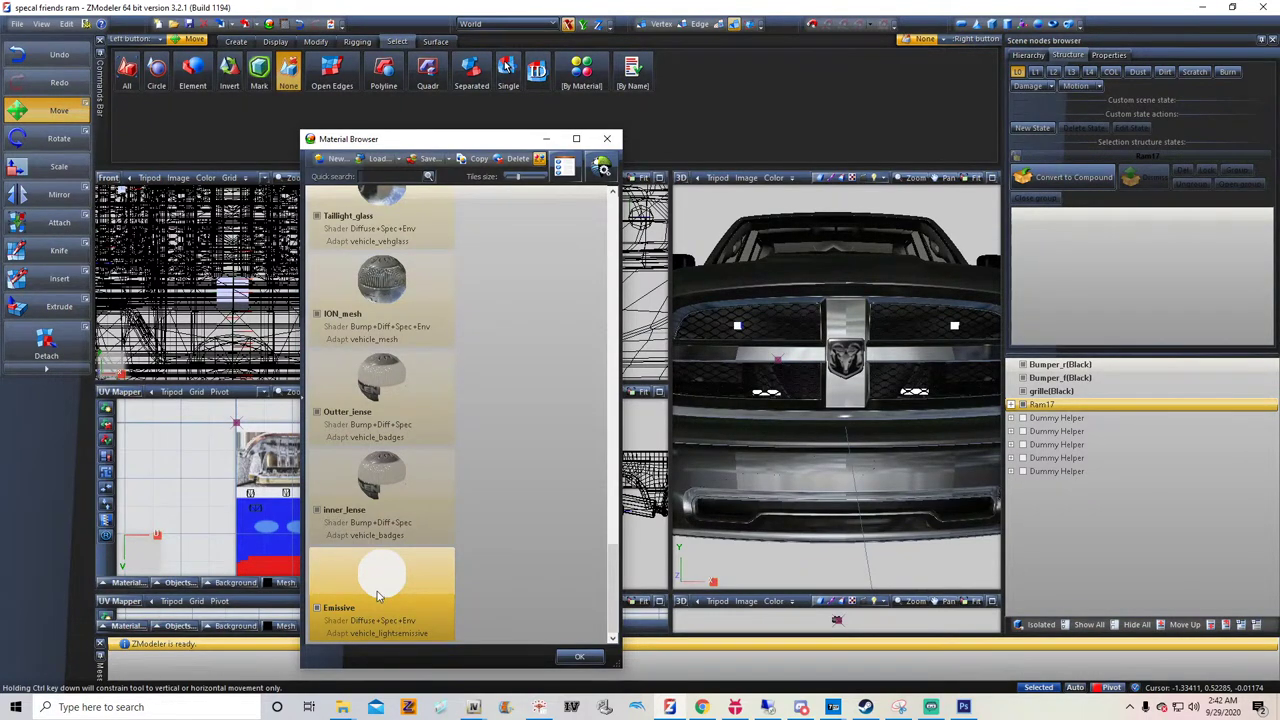
{"action": "scroll", "coordinate": [383, 287], "scroll_direction": "up", "scroll_amount": 15}
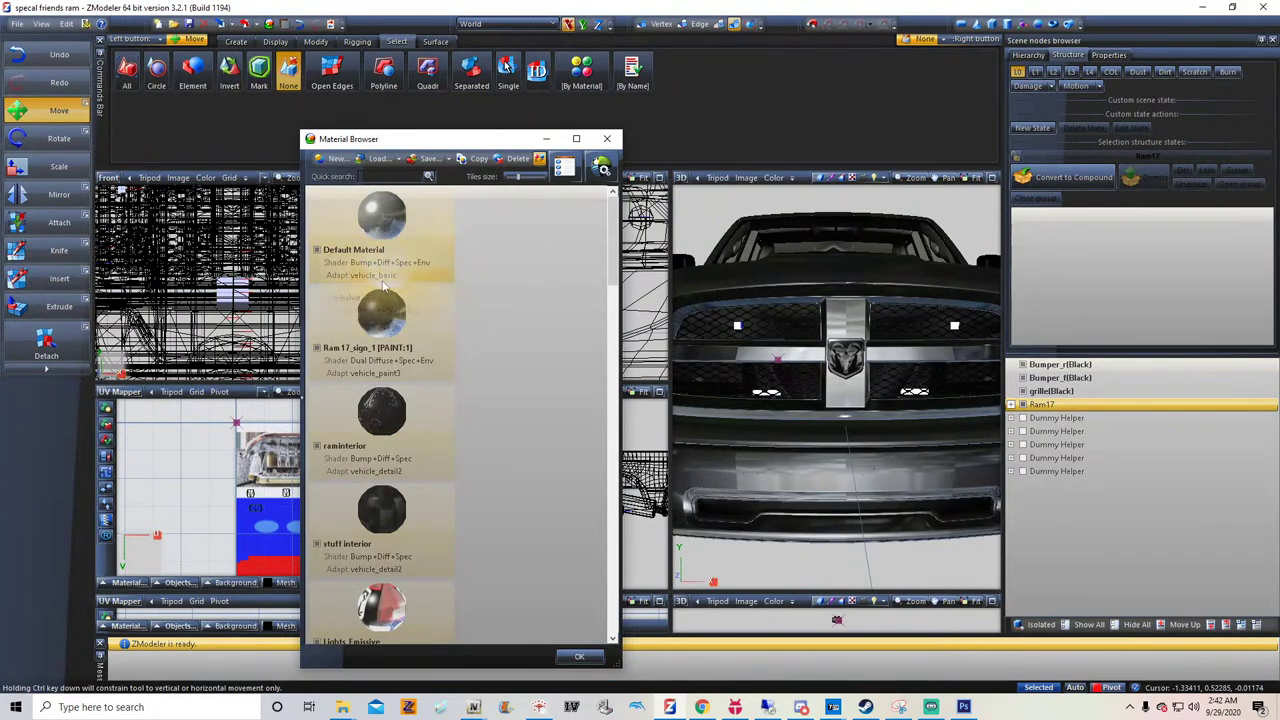
{"action": "left_click_drag", "start_coordinate": [382, 281], "coordinate": [390, 287]}
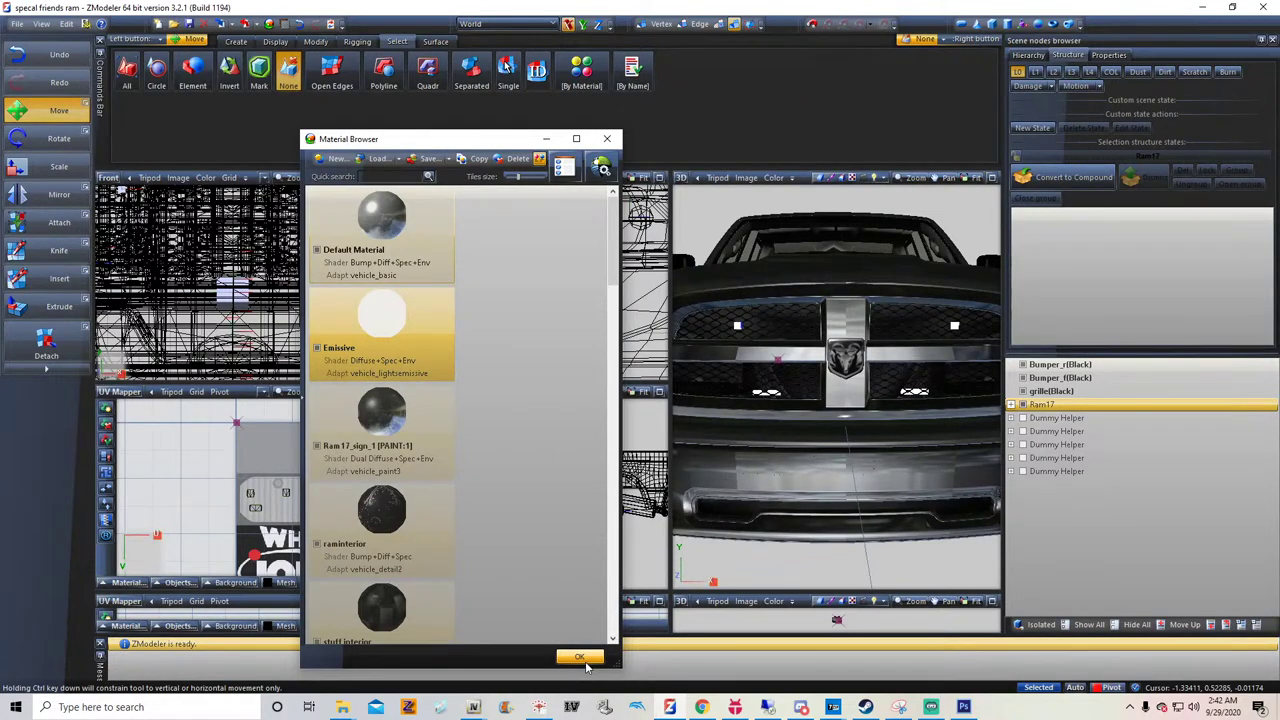
{"action": "left_click", "coordinate": [582, 658]}
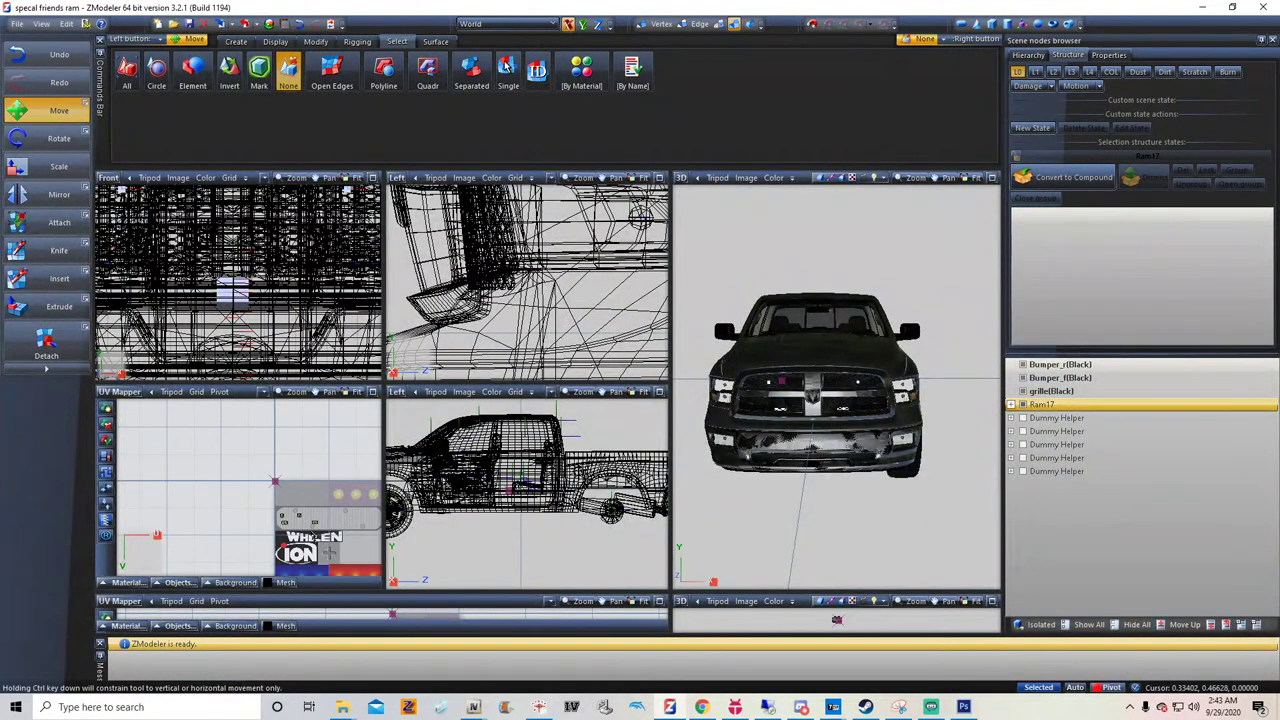
Temporarily hide extra_3 under the chassis's extra_2 to examine the grille lights beneath it, restore it, and collapse Ram17
{"action": "scroll", "coordinate": [312, 532], "scroll_direction": "down", "scroll_amount": 2}
{"action": "scroll", "coordinate": [312, 532], "scroll_direction": "up", "scroll_amount": 2}
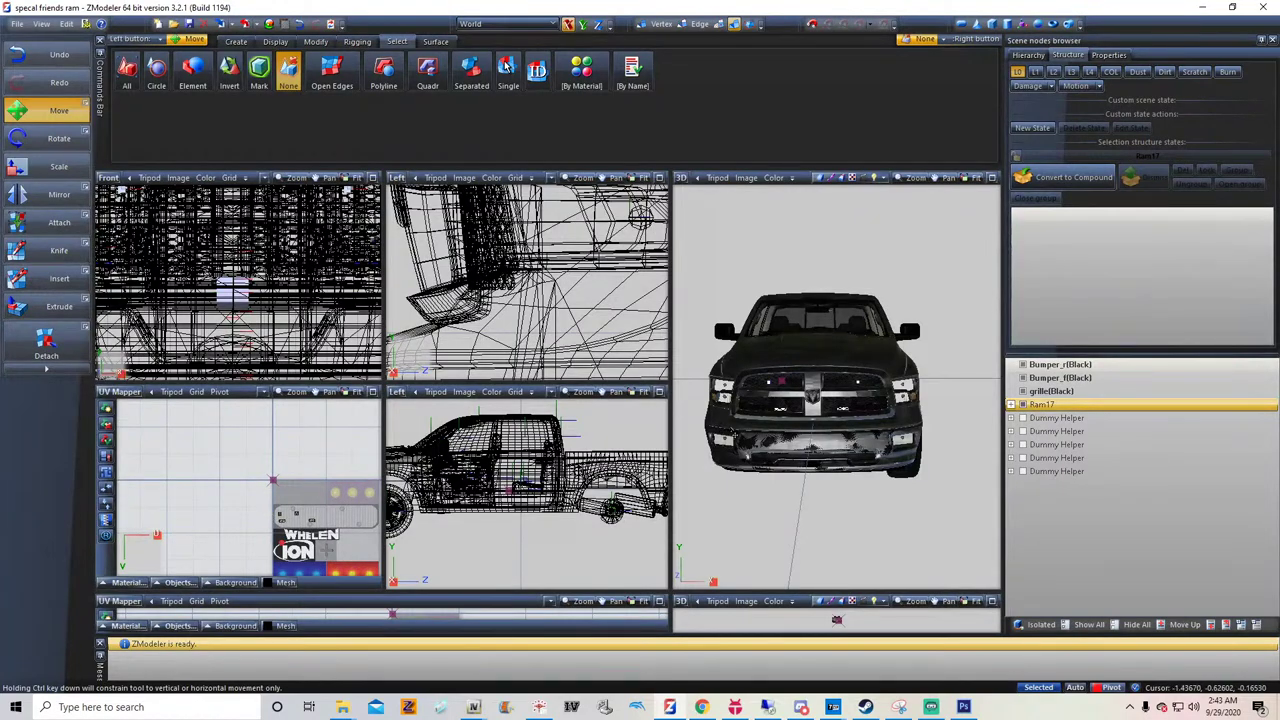
{"action": "scroll", "coordinate": [733, 432], "scroll_direction": "up", "scroll_amount": 5}
{"action": "left_click", "coordinate": [1013, 407]}
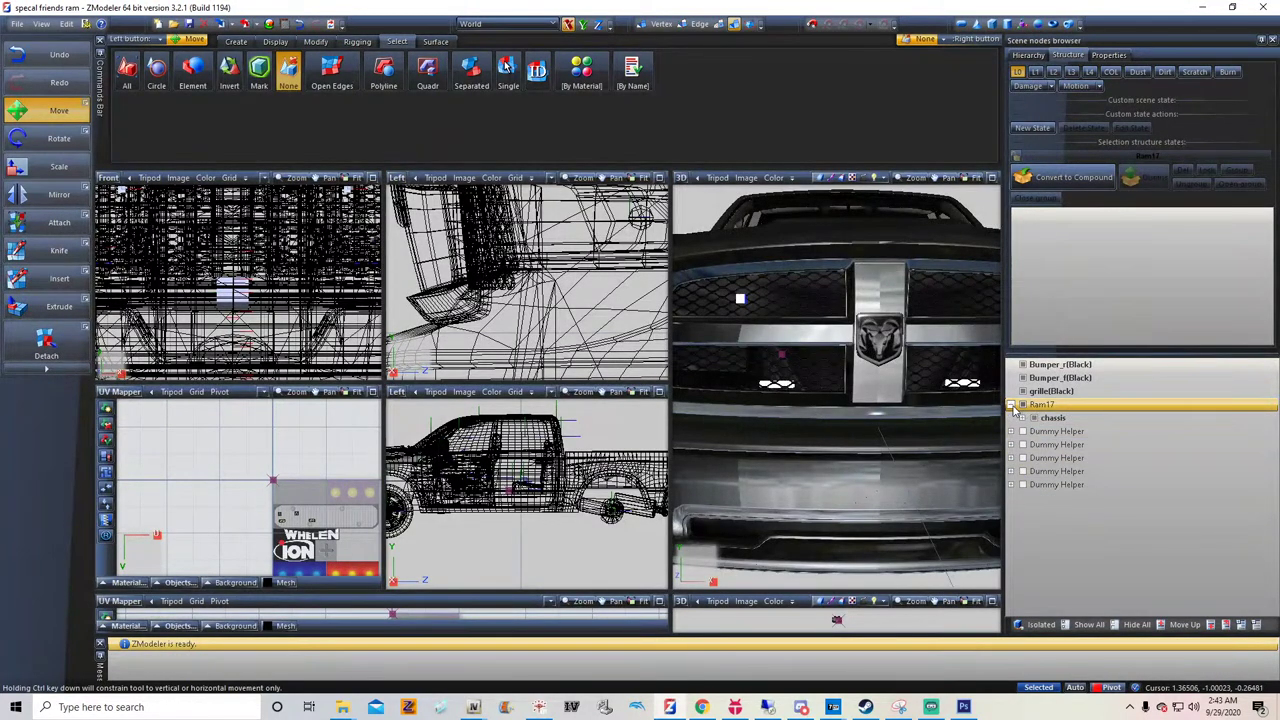
{"action": "left_click", "coordinate": [1023, 419]}
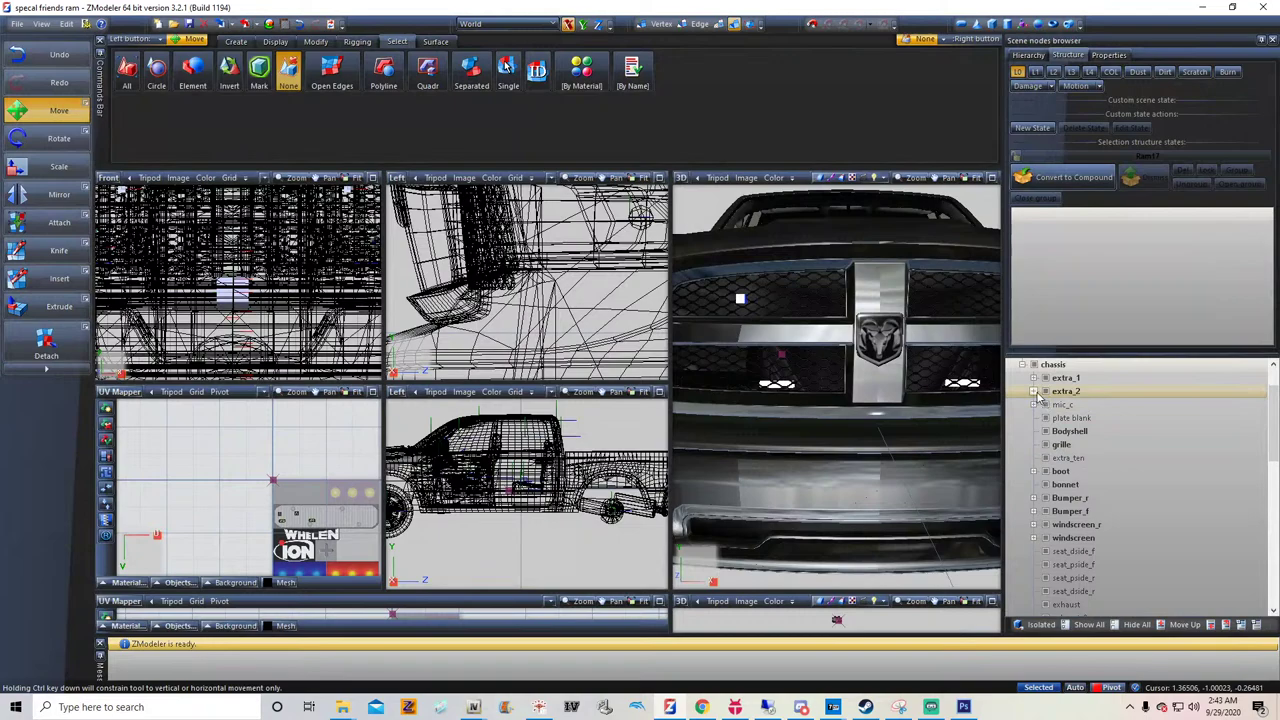
{"action": "left_click", "coordinate": [1034, 392]}
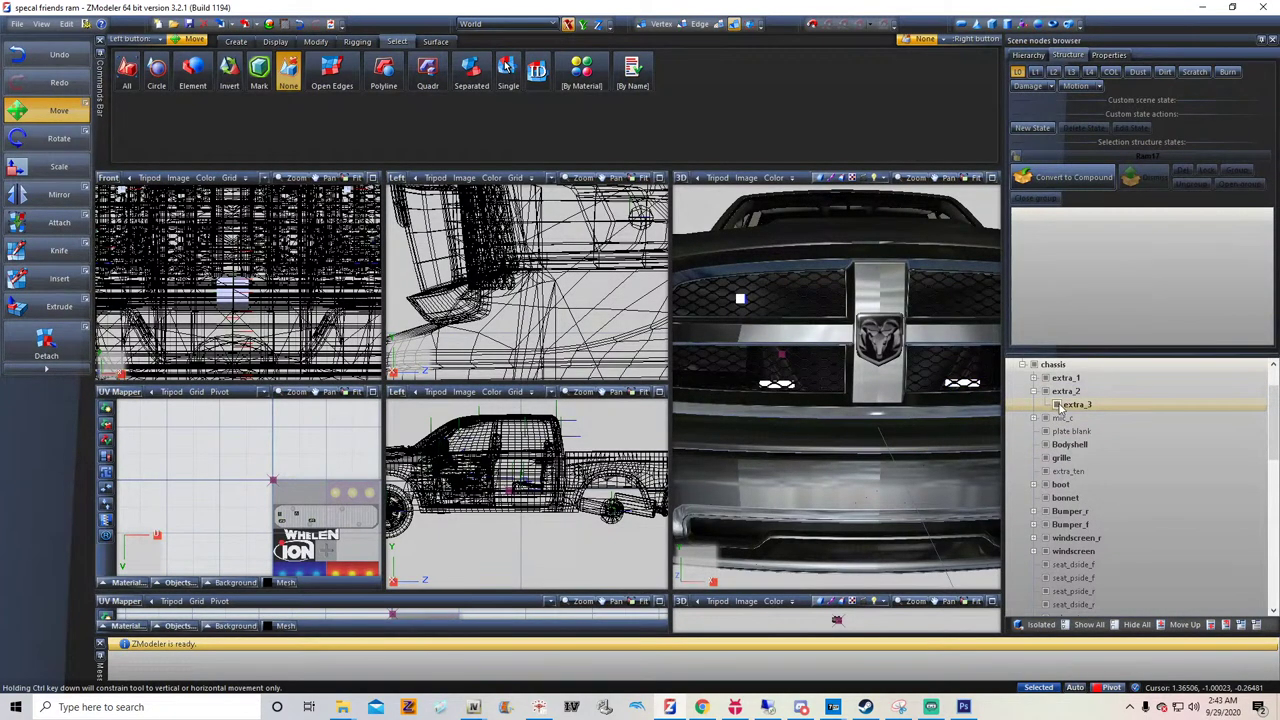
{"action": "left_click", "coordinate": [1058, 406]}
{"action": "middle_click_drag", "start_coordinate": [930, 420], "coordinate": [850, 475]}
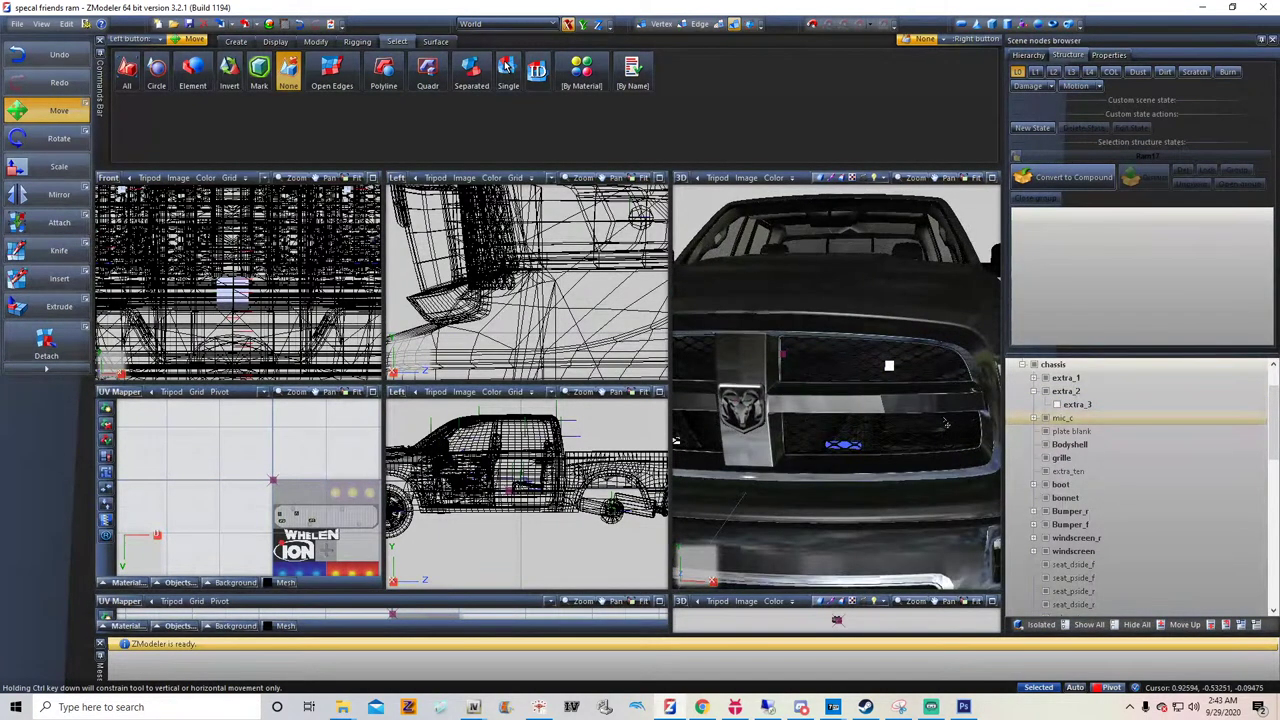
{"action": "left_click", "coordinate": [1059, 406]}
{"action": "left_click", "coordinate": [1034, 392]}
{"action": "scroll", "coordinate": [1028, 396], "scroll_direction": "up", "scroll_amount": 2}
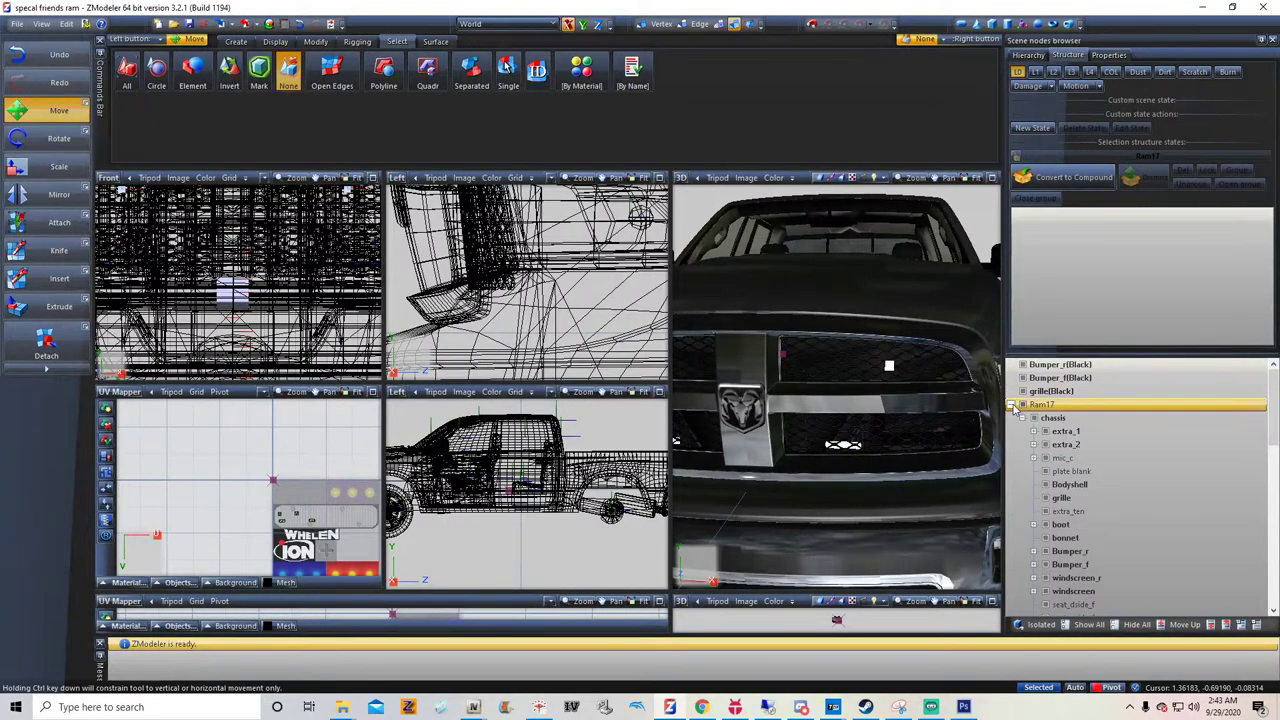
{"action": "left_click", "coordinate": [1011, 405]}
Close the OpenIV Model Viewer window showing police.yft
{"action": "mouse_move", "coordinate": [474, 707]}
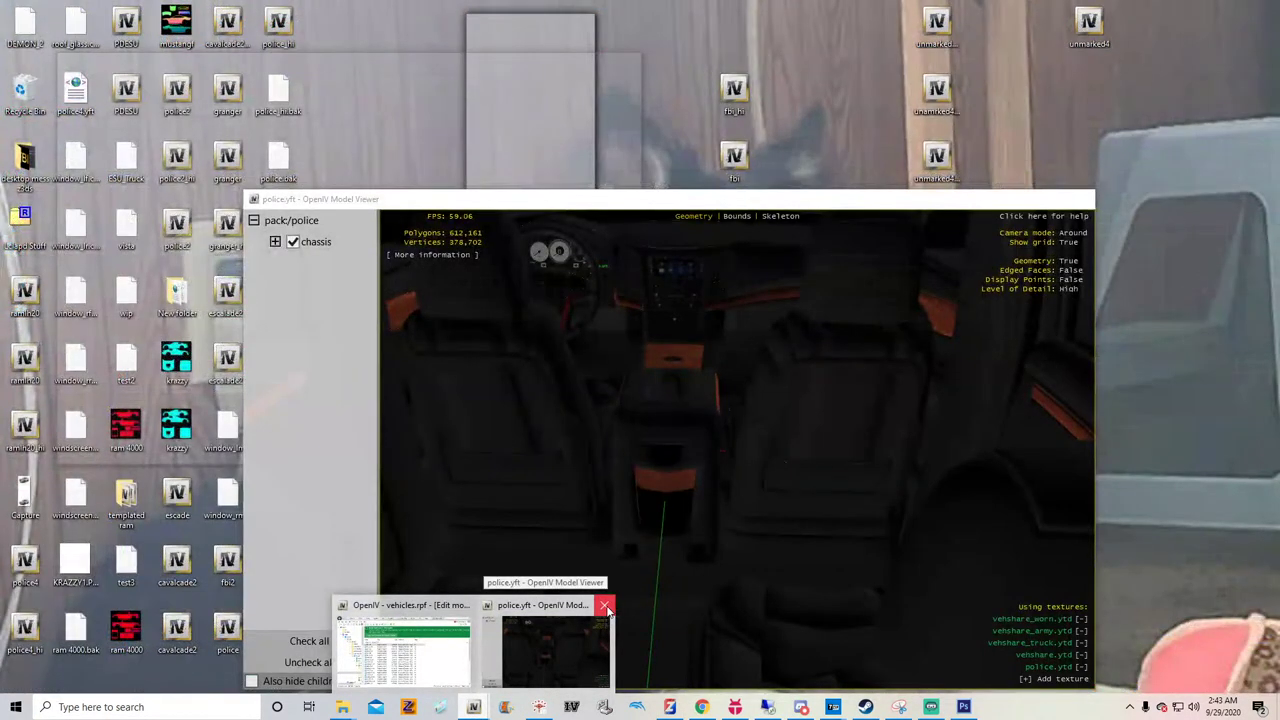
{"action": "left_click", "coordinate": [604, 605]}
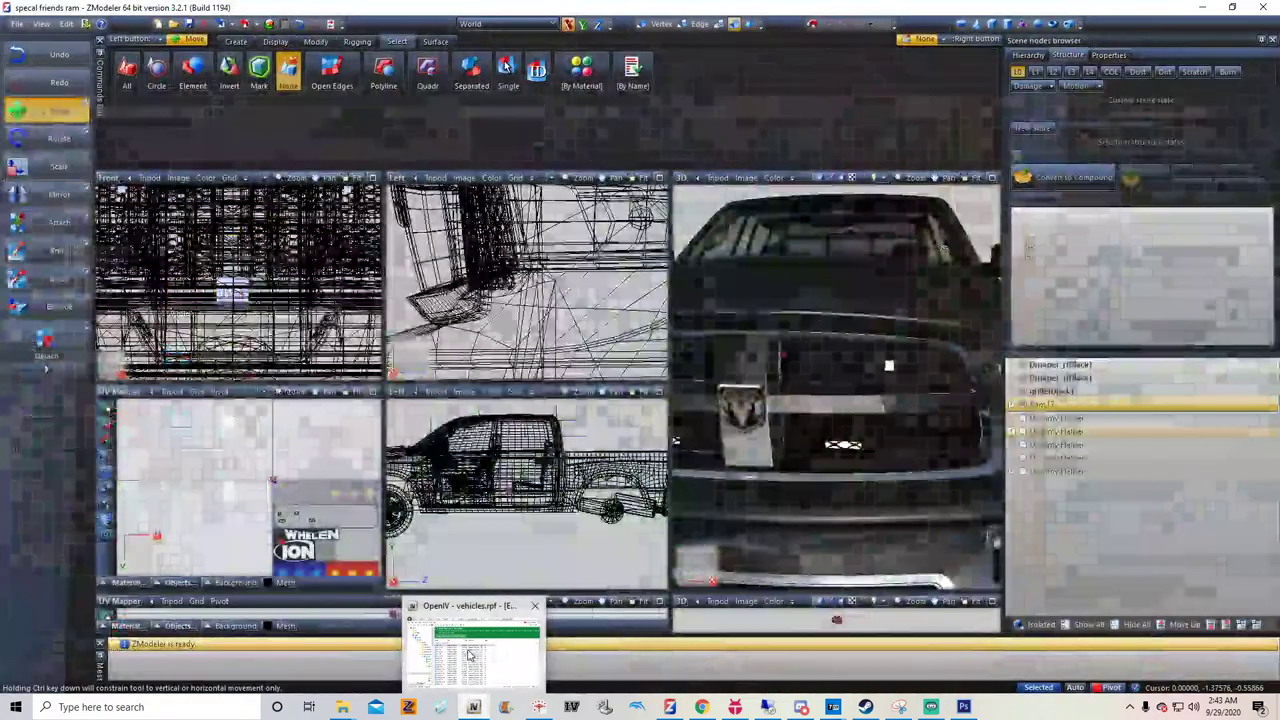
Switch to OpenIV and preview the fbi2.yft, police2.yft and police3.yft models to choose a vehicle to replace
{"action": "left_click", "coordinate": [470, 655]}
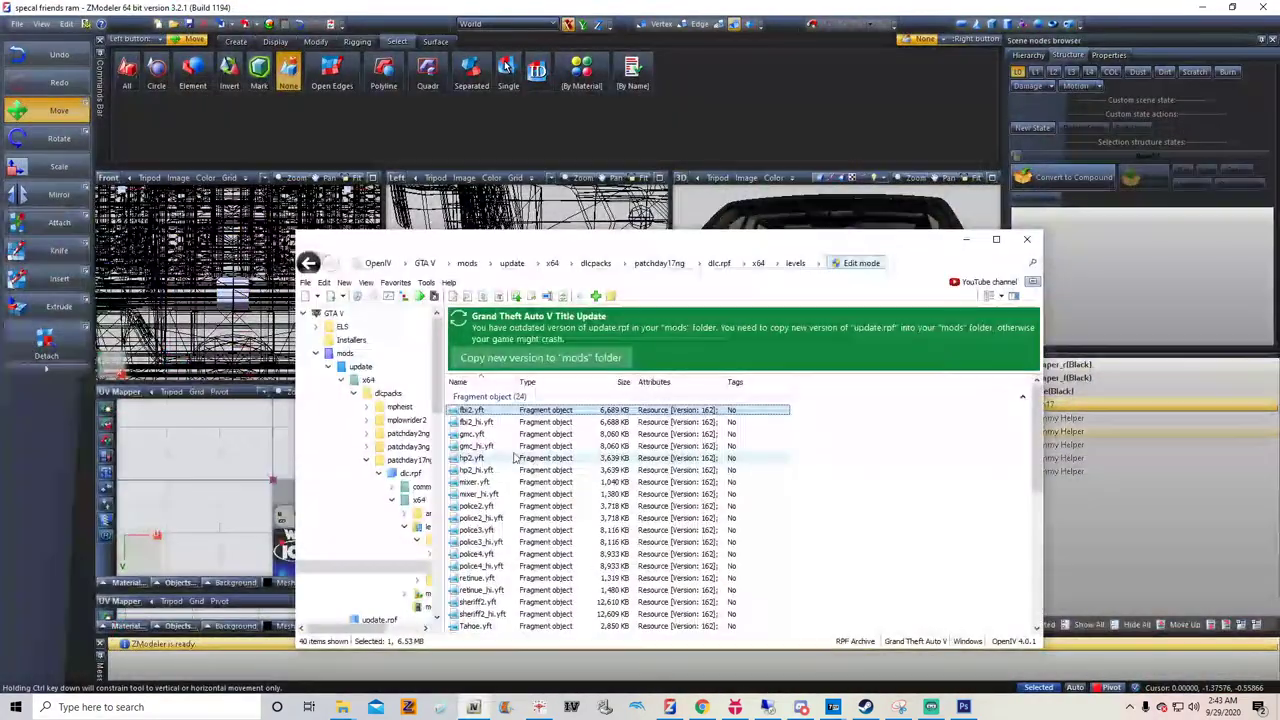
{"action": "double_click", "coordinate": [476, 410]}
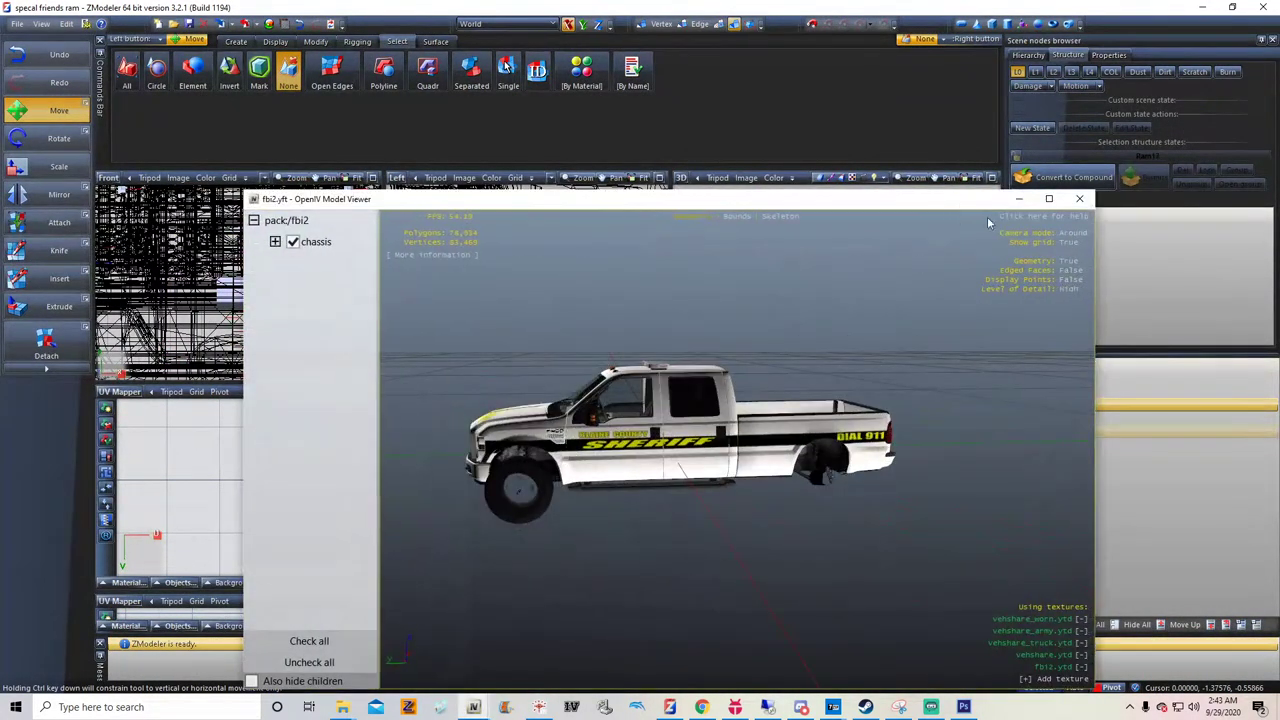
{"action": "left_click", "coordinate": [1079, 198]}
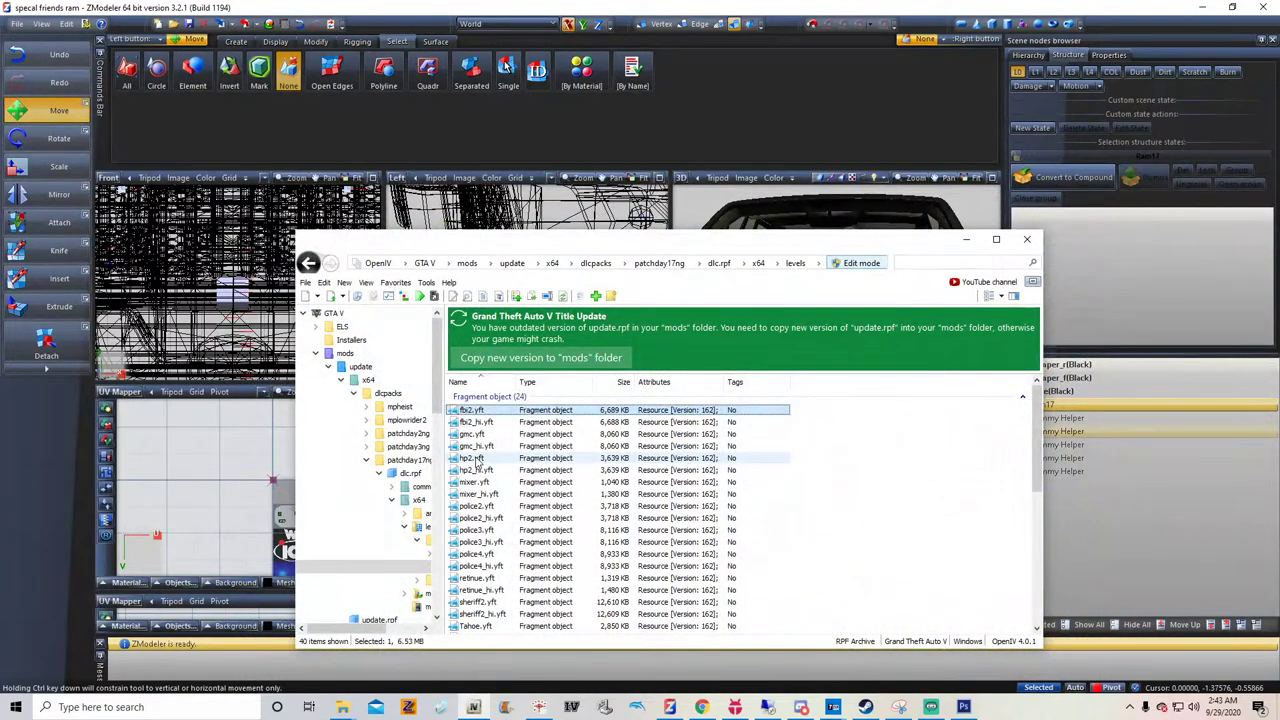
{"action": "scroll", "coordinate": [479, 470], "scroll_direction": "down", "scroll_amount": 1}
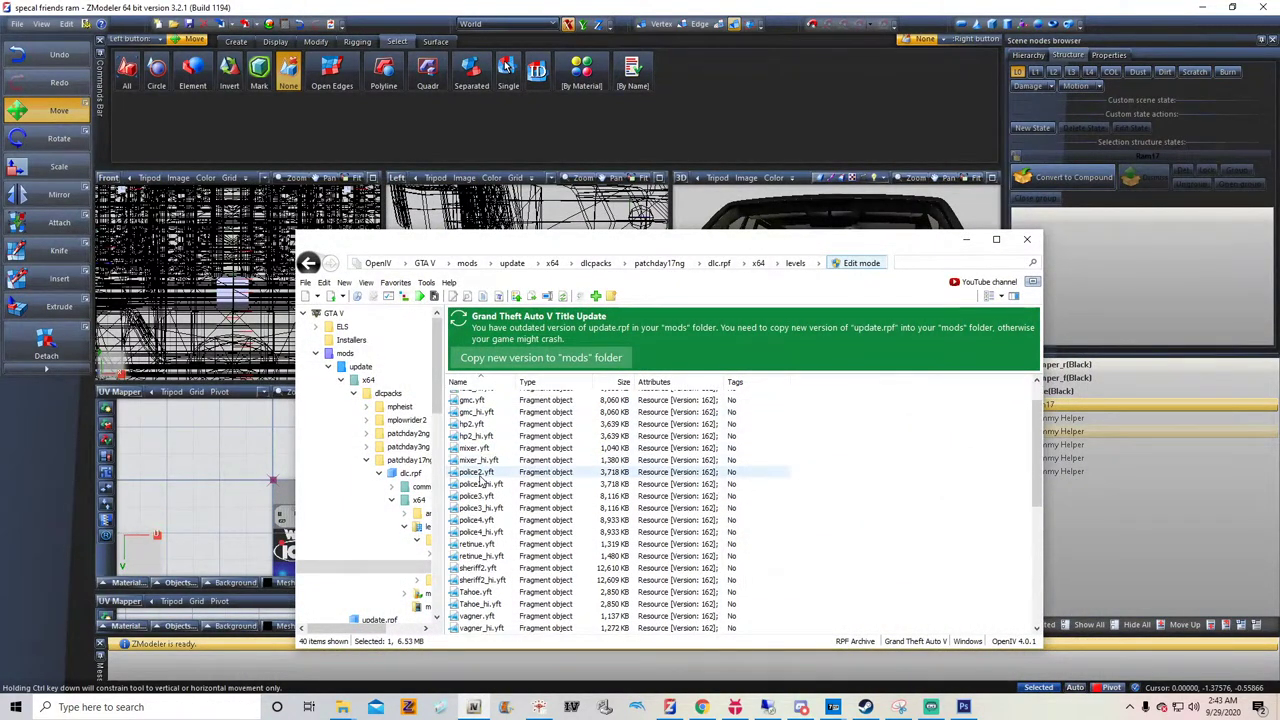
{"action": "left_click", "coordinate": [478, 472]}
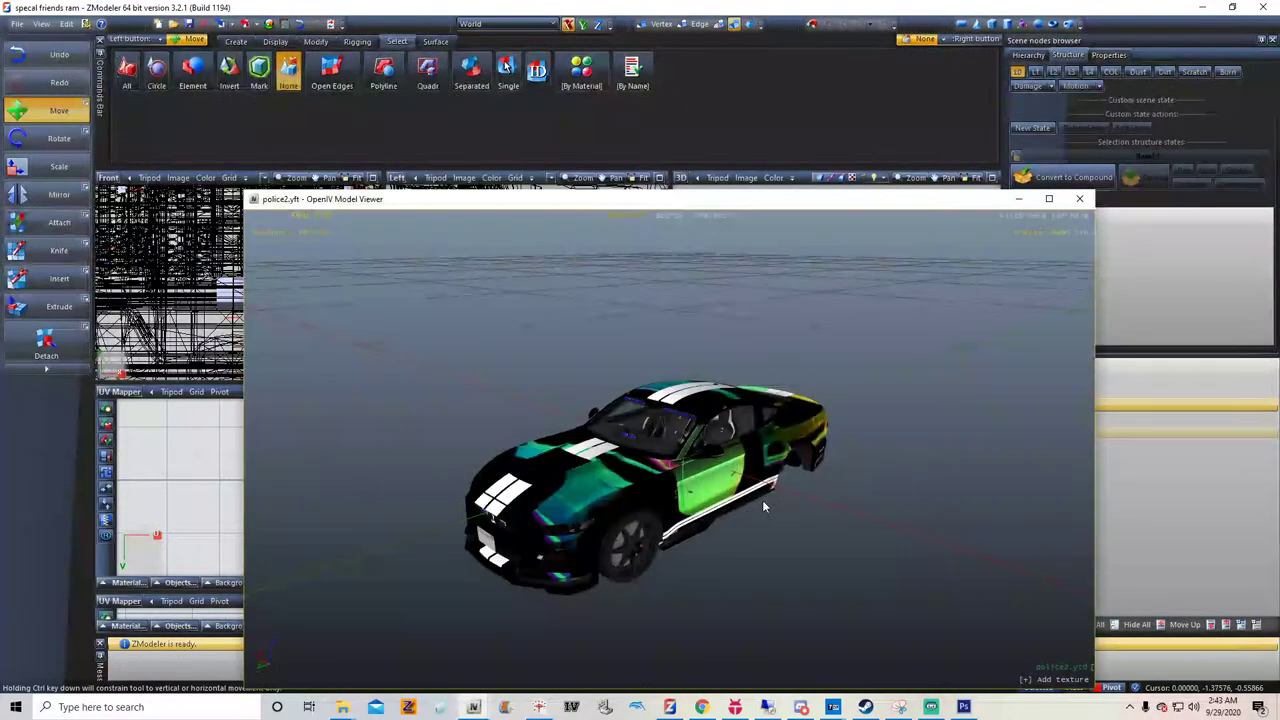
{"action": "left_click_drag", "start_coordinate": [762, 502], "coordinate": [530, 457]}
{"action": "left_click", "coordinate": [1088, 199]}
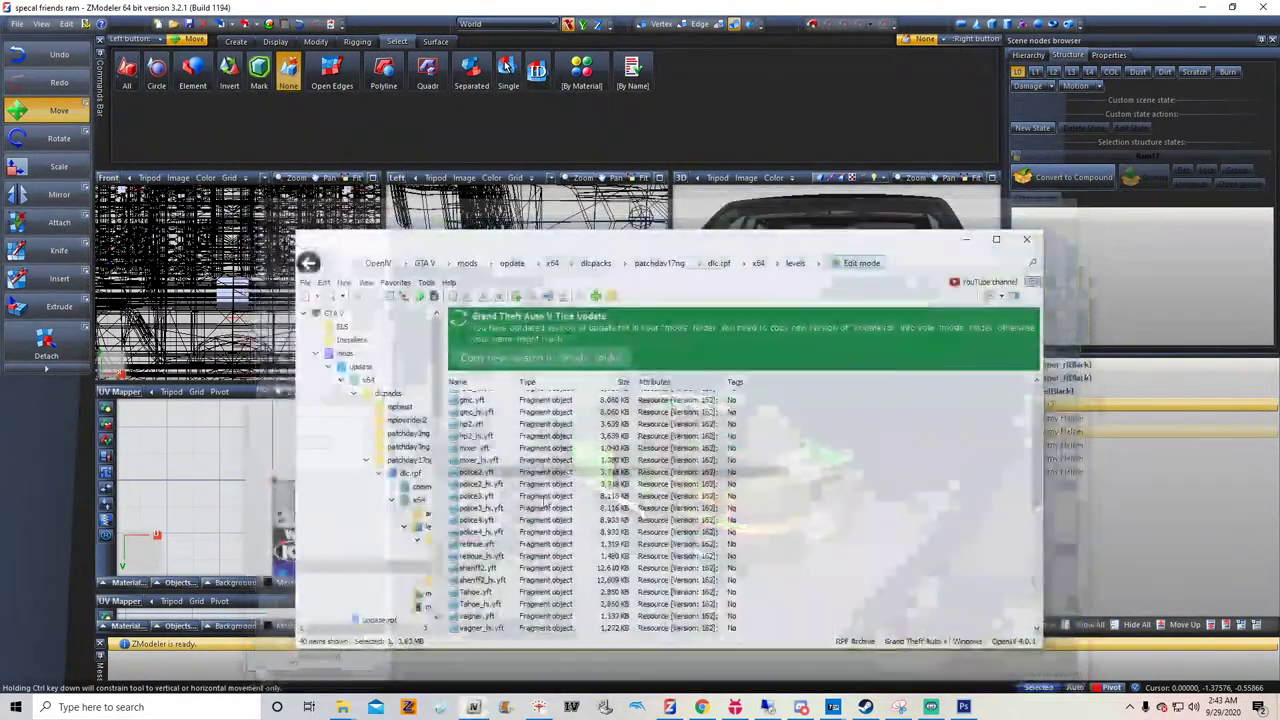
{"action": "left_click", "coordinate": [478, 496]}
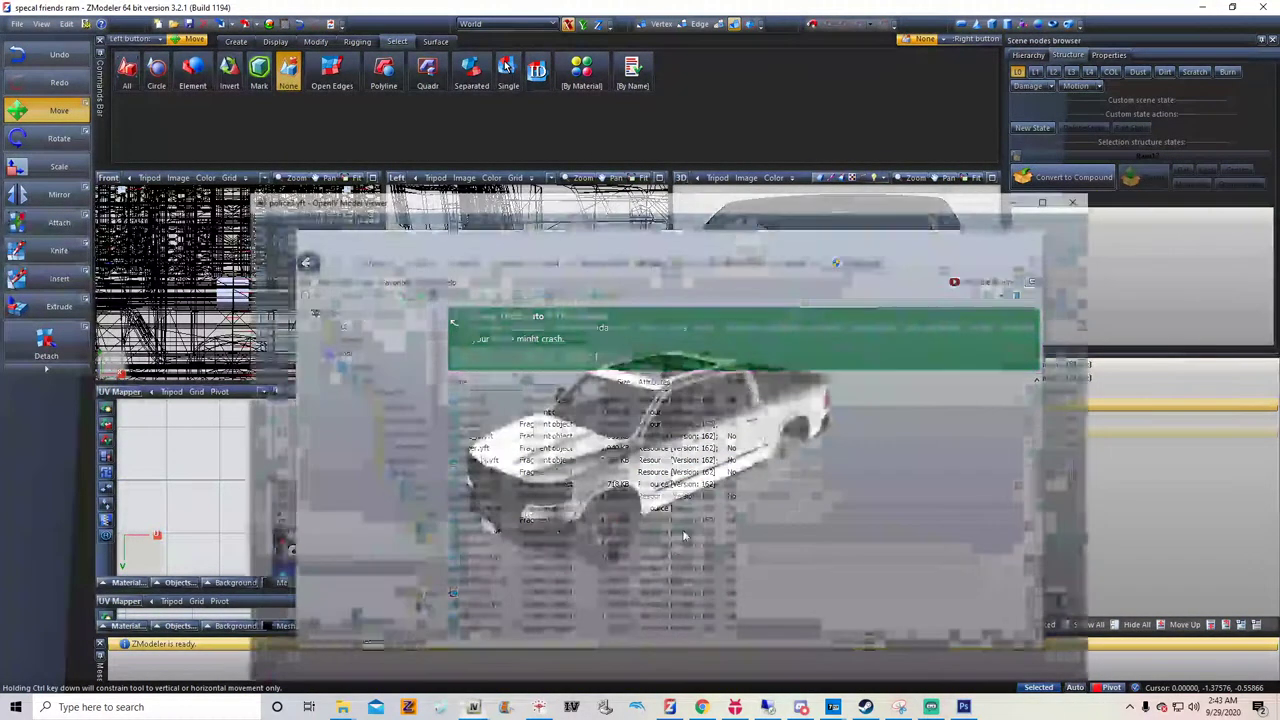
{"action": "left_click_drag", "start_coordinate": [684, 534], "coordinate": [790, 440]}
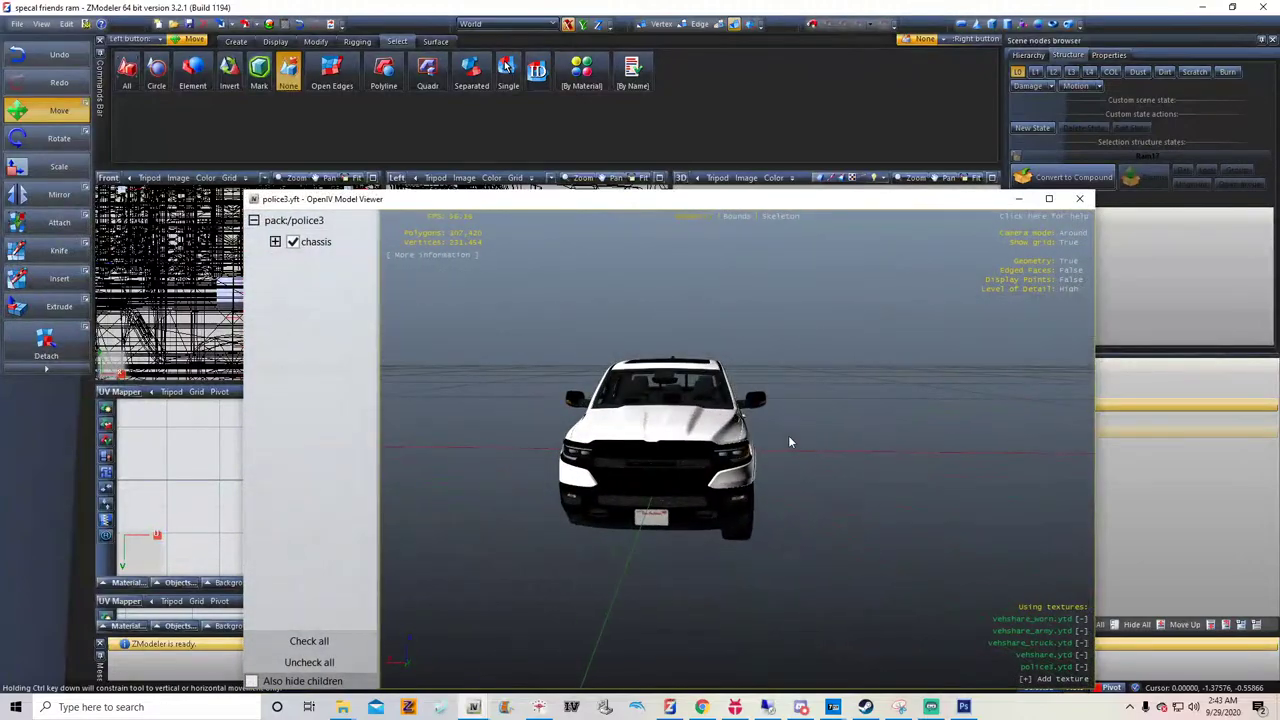
{"action": "left_click", "coordinate": [1082, 199]}
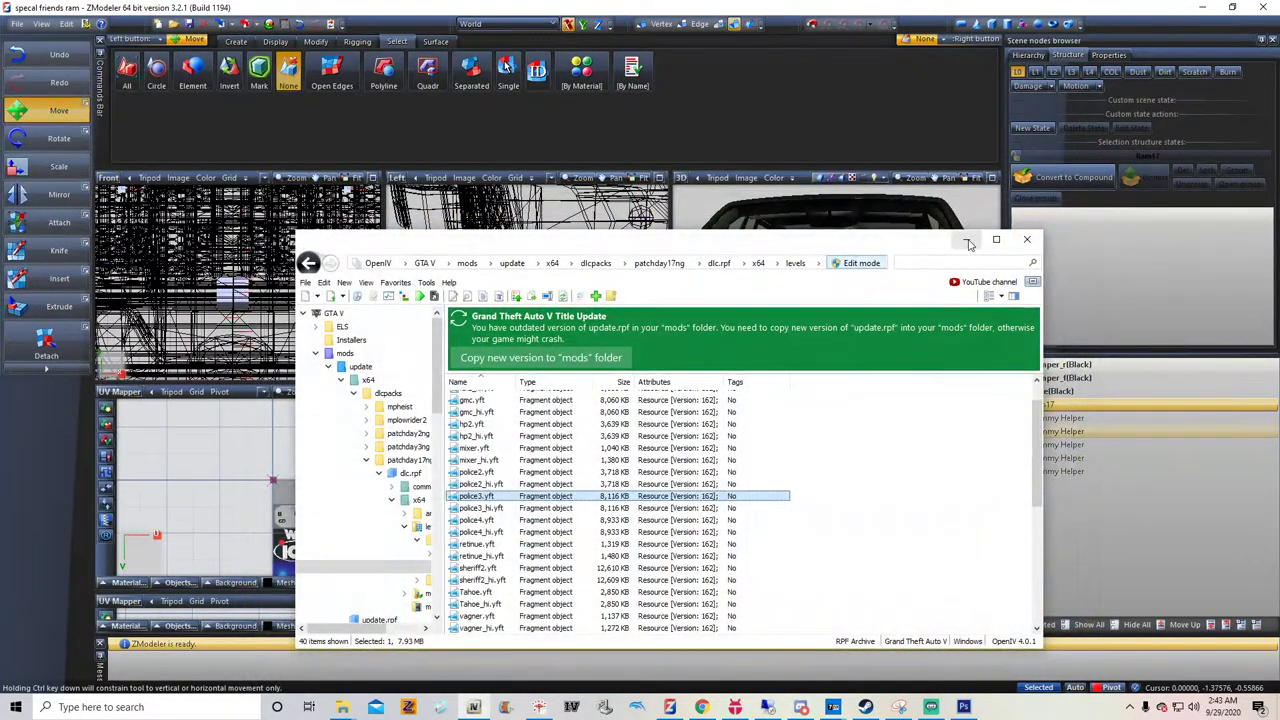
Return to ZModeler, rename the Ram17 node to police3, and export it to the Desktop as a GTA Rage model named police3
{"action": "left_click", "coordinate": [967, 241]}
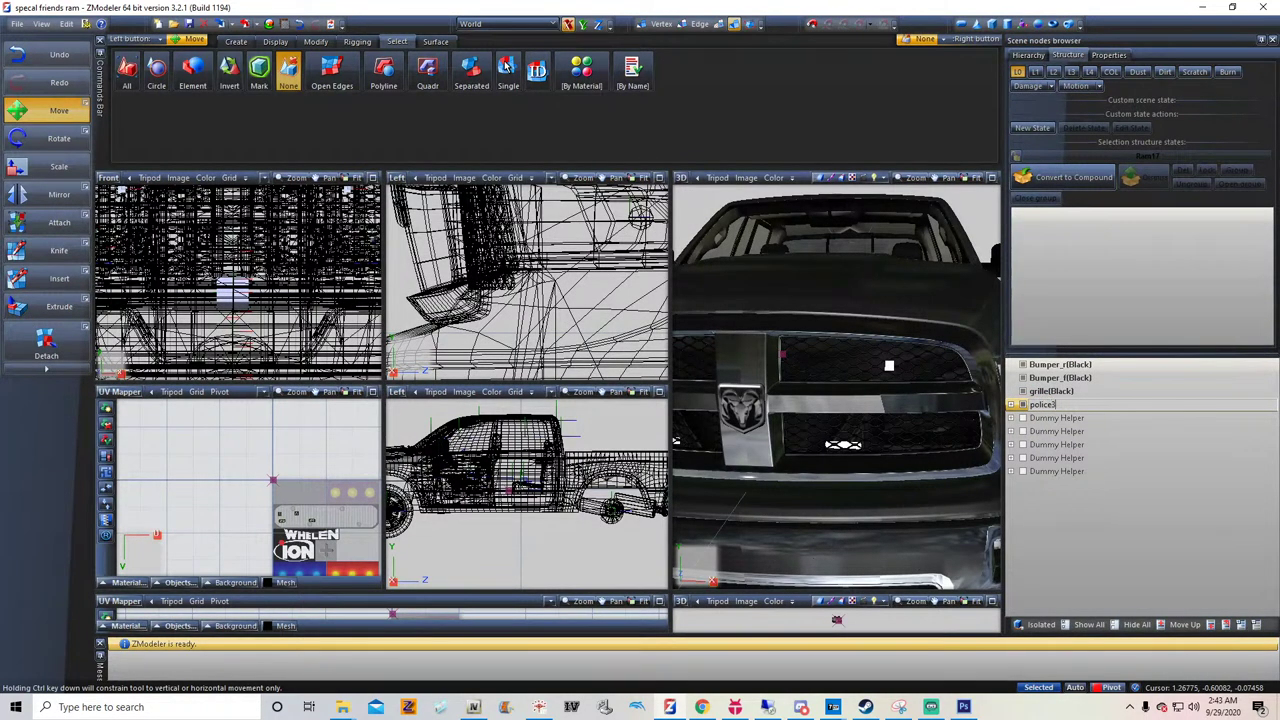
{"action": "left_click", "coordinate": [1050, 404]}
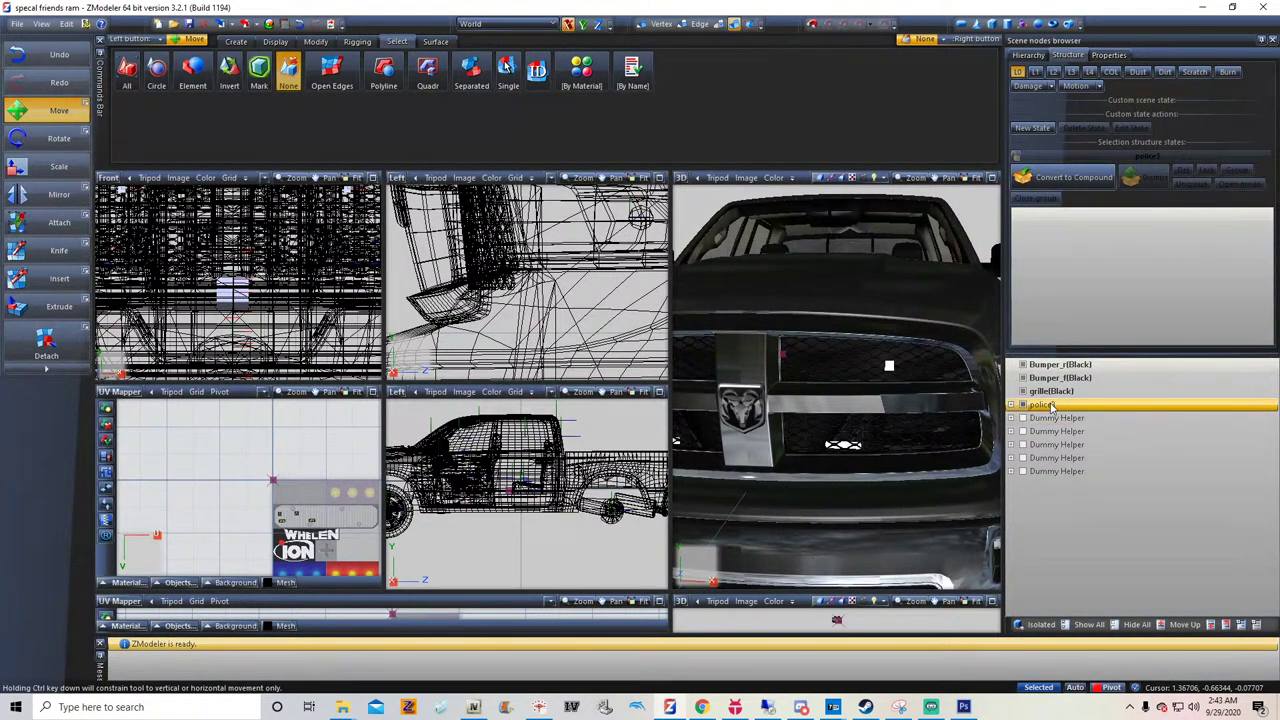
{"action": "left_click", "coordinate": [246, 24]}
{"action": "scroll", "coordinate": [557, 335], "scroll_direction": "down", "scroll_amount": 5}
{"action": "scroll", "coordinate": [557, 336], "scroll_direction": "down", "scroll_amount": 5}
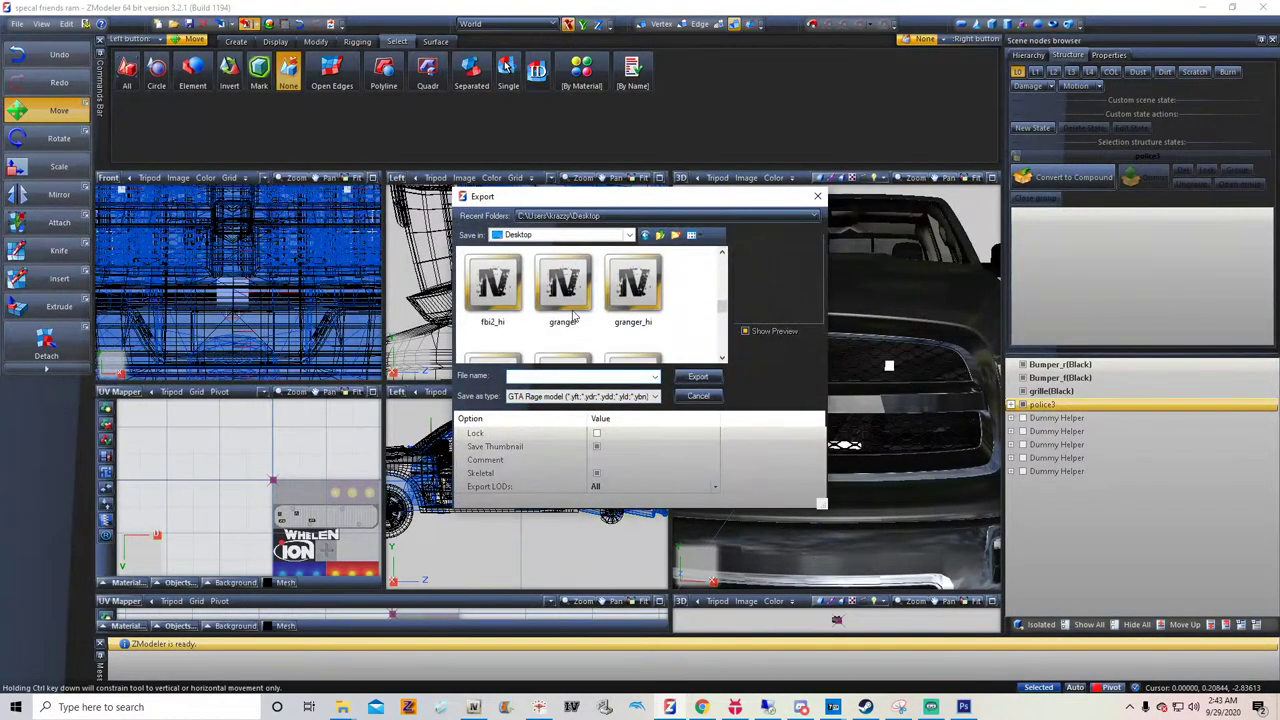
{"action": "type", "text": "po"}
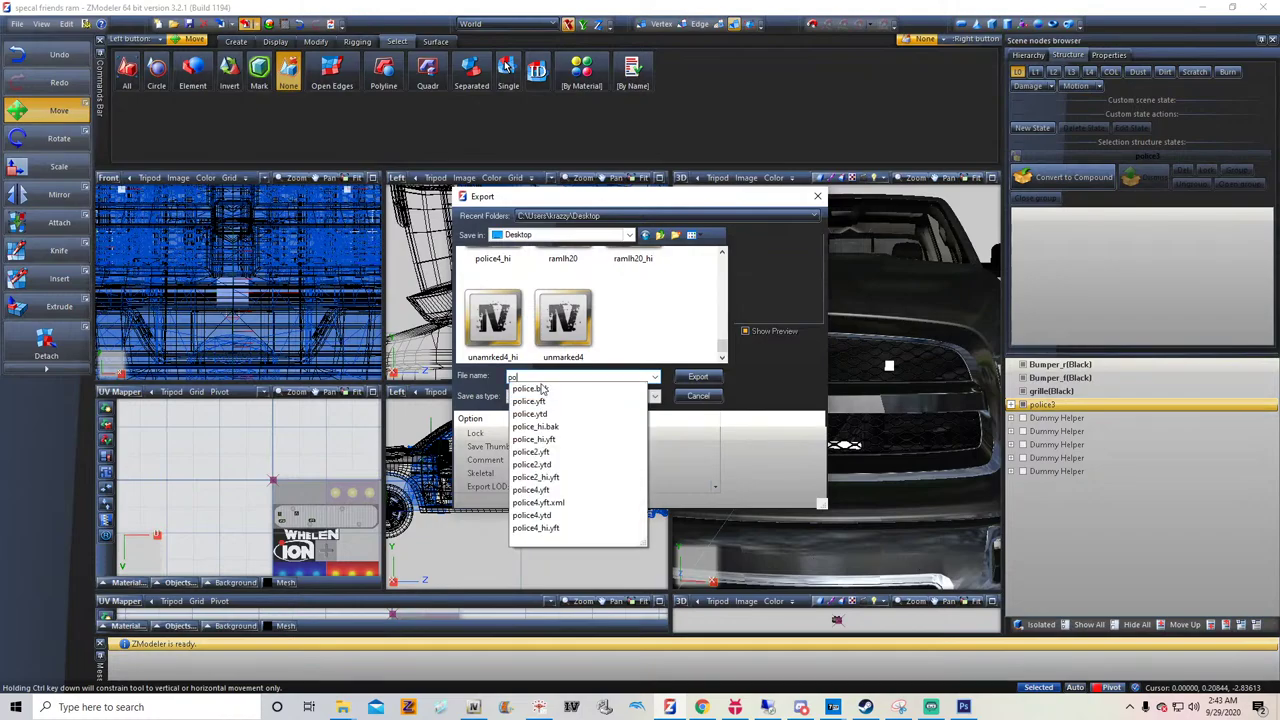
{"action": "type", "text": "lice3"}
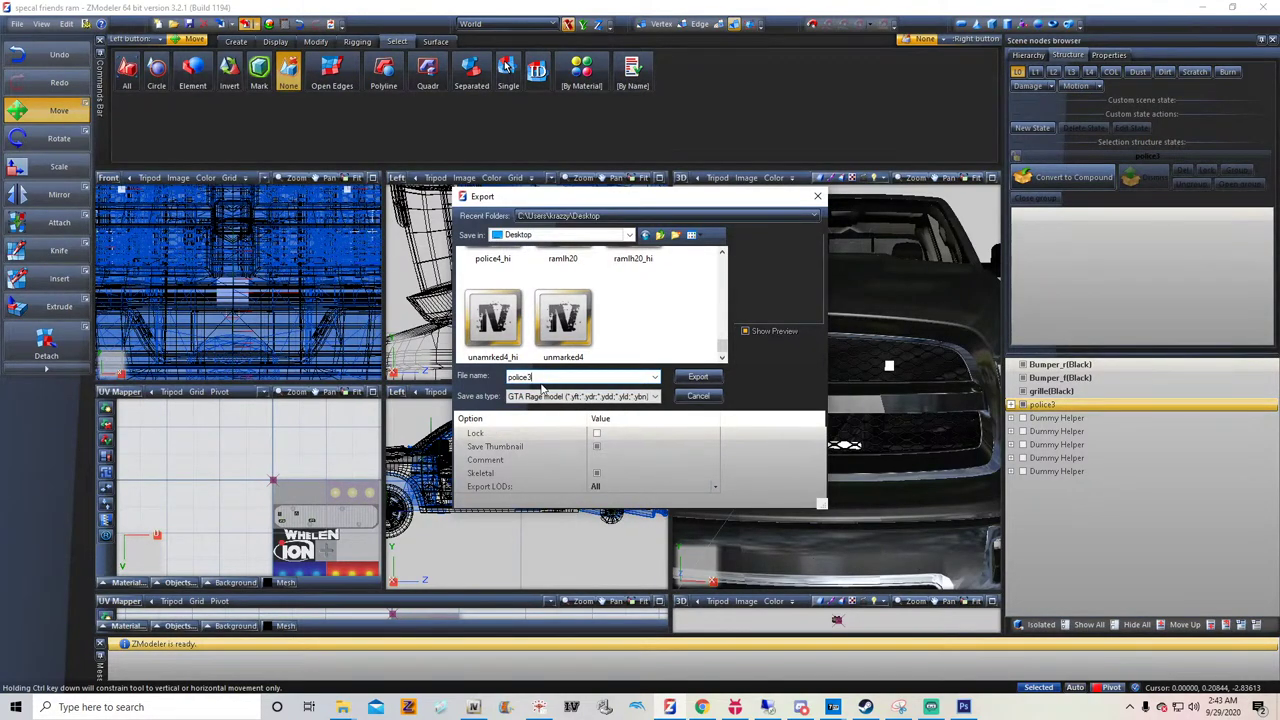
{"action": "left_click", "coordinate": [690, 380]}
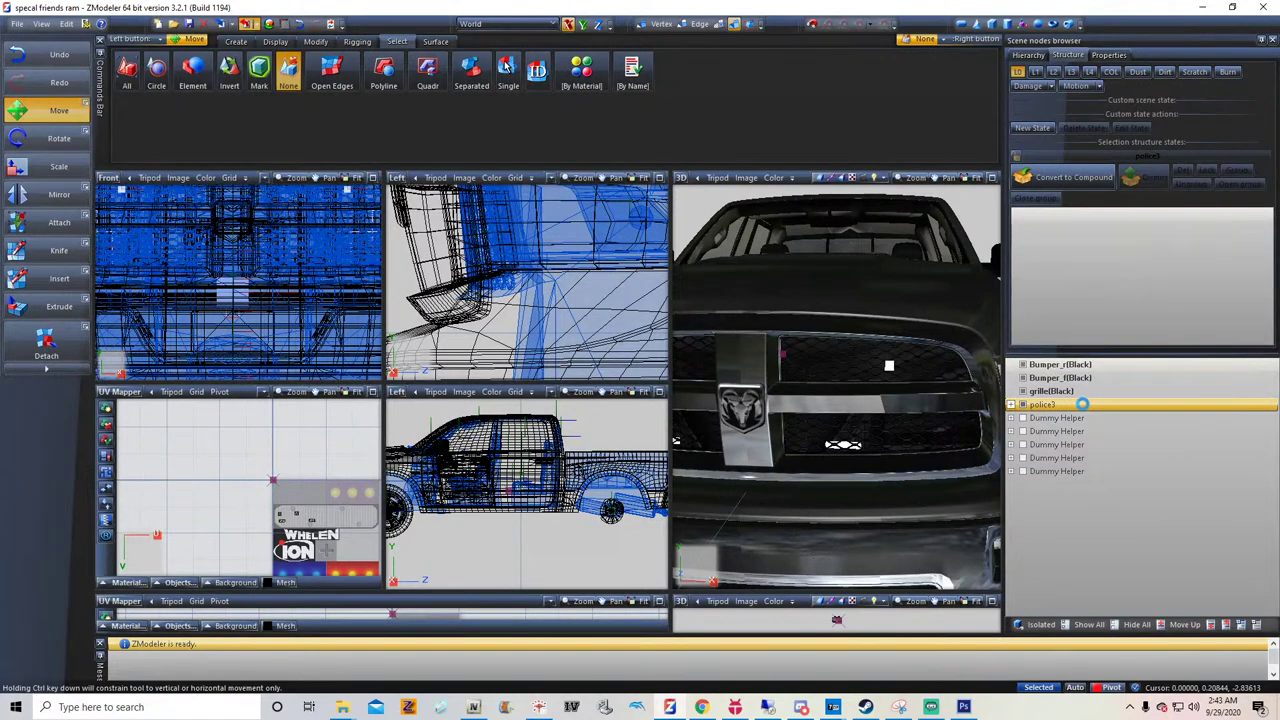
Rename the police3 node to police3_hi and export it to the Desktop as a GTA Rage model named police3_hi
{"action": "left_click", "coordinate": [1083, 405]}
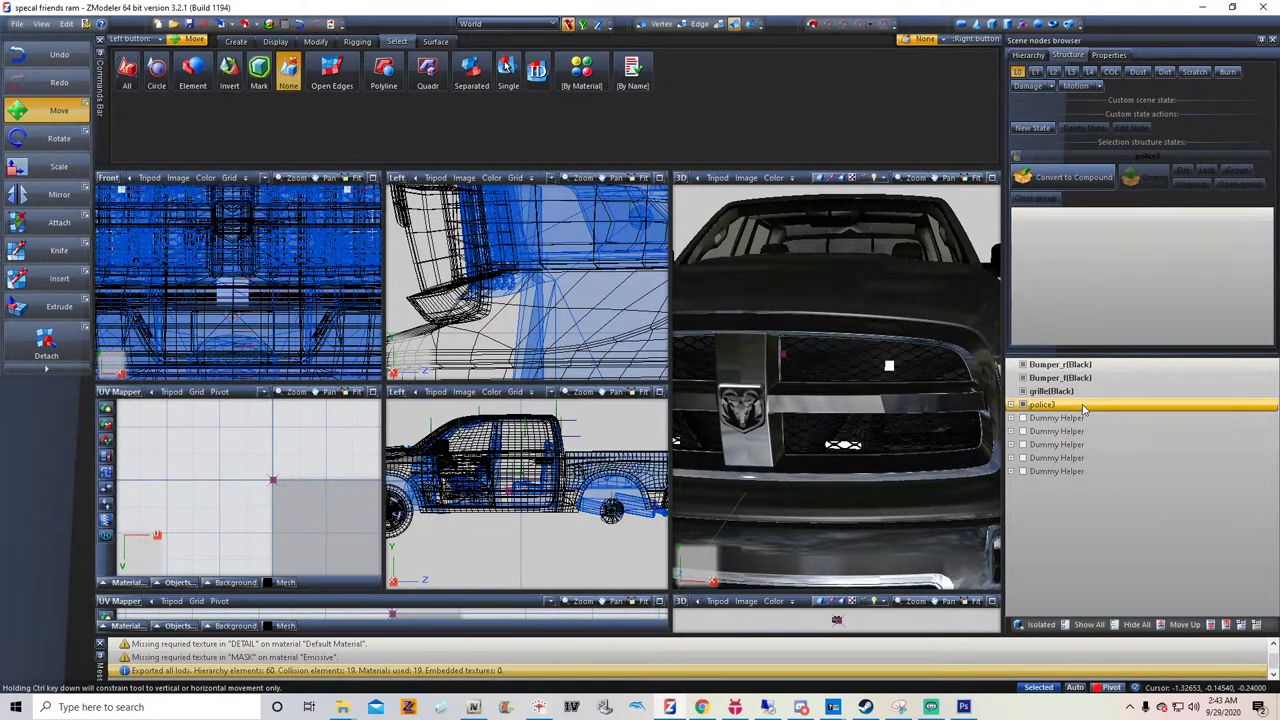
{"action": "left_click", "coordinate": [1083, 405]}
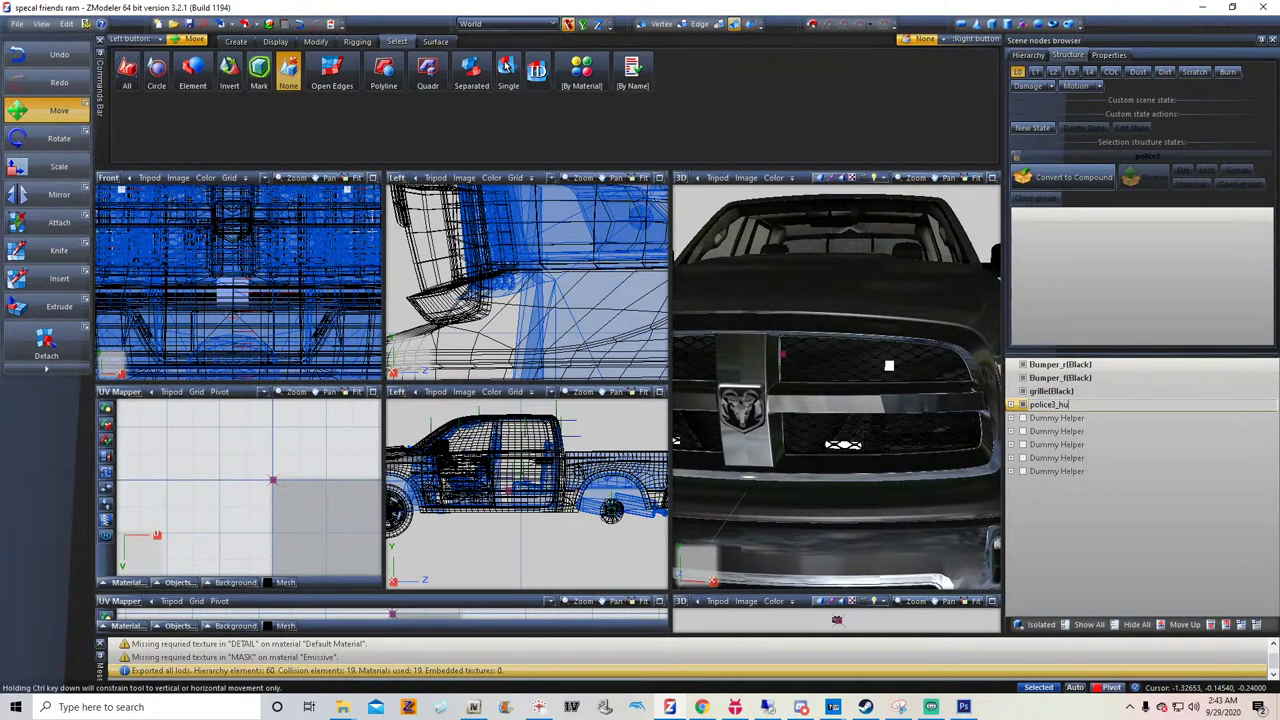
{"action": "key", "text": "Return"}
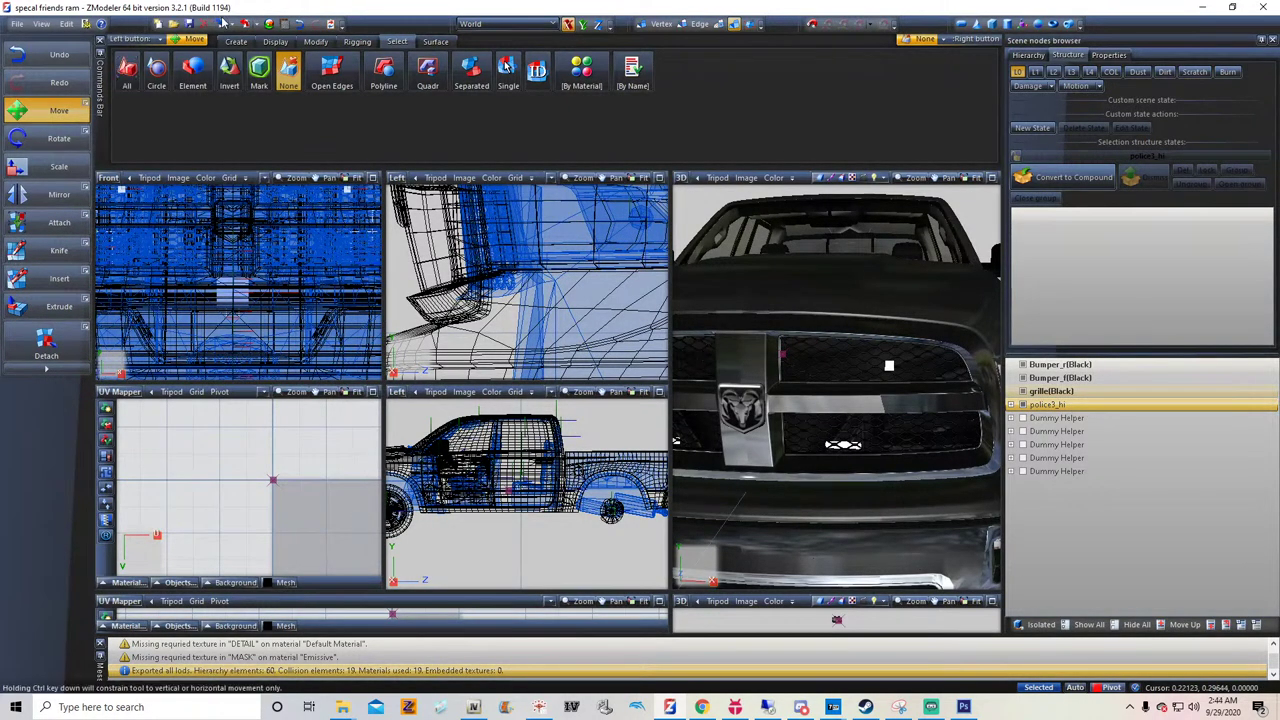
{"action": "left_click", "coordinate": [247, 24]}
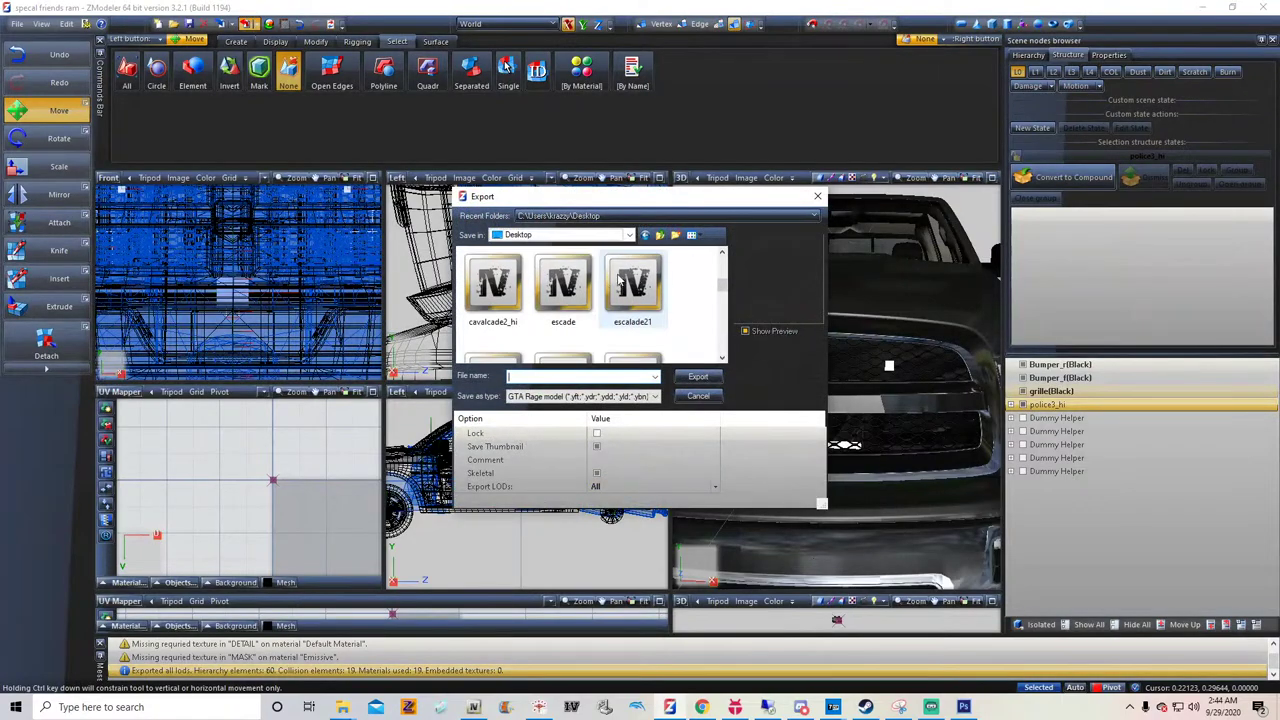
{"action": "scroll", "coordinate": [614, 282], "scroll_direction": "down", "scroll_amount": 1}
{"action": "scroll", "coordinate": [625, 290], "scroll_direction": "down", "scroll_amount": 2}
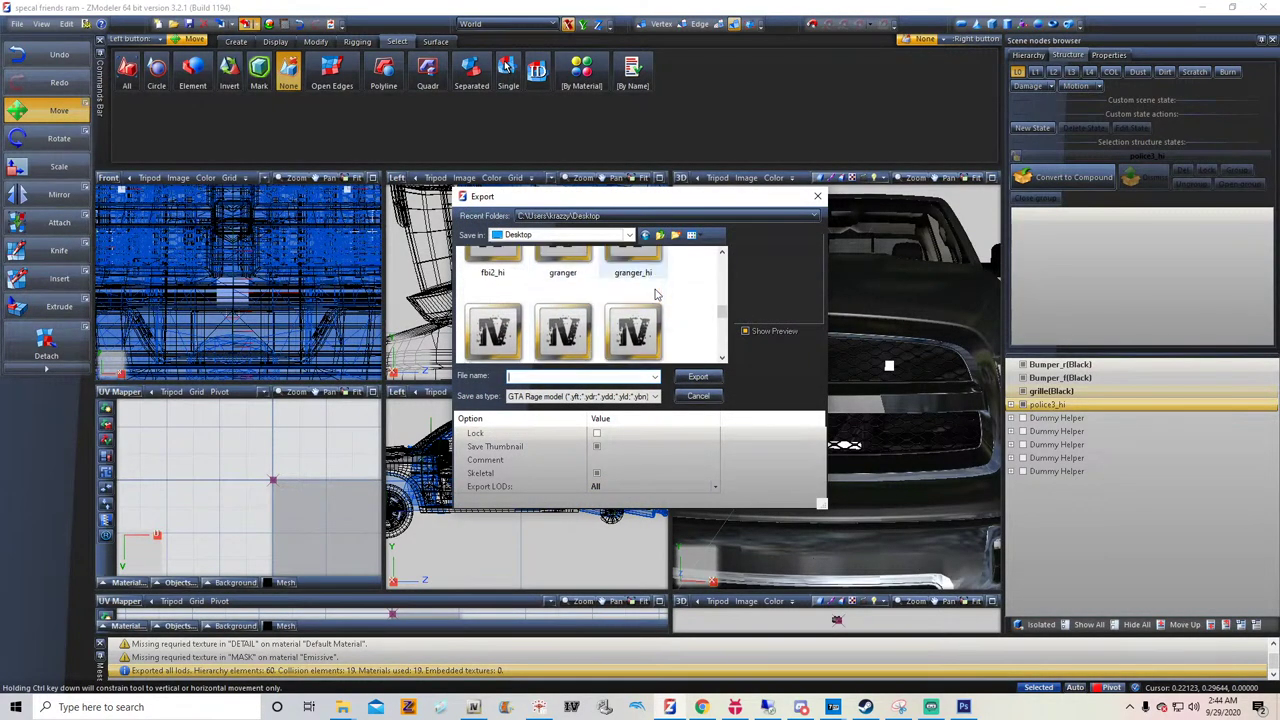
{"action": "scroll", "coordinate": [625, 292], "scroll_direction": "down", "scroll_amount": 2}
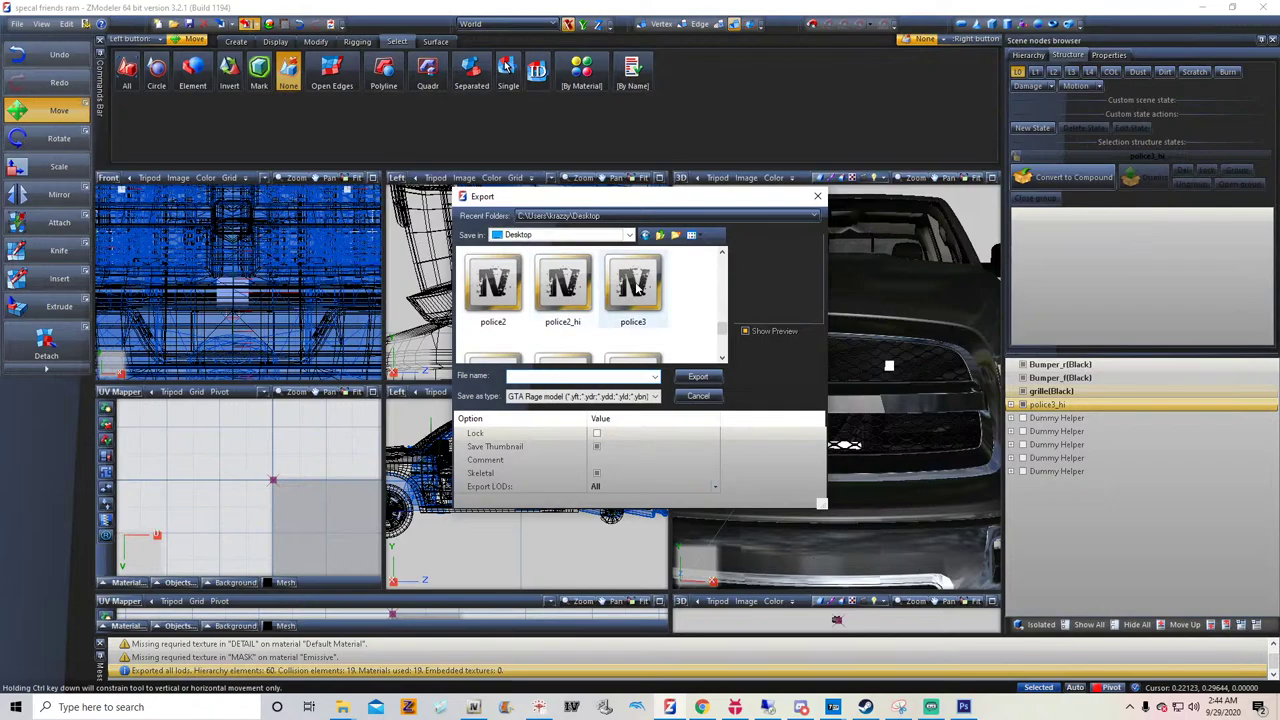
{"action": "left_click", "coordinate": [633, 287]}
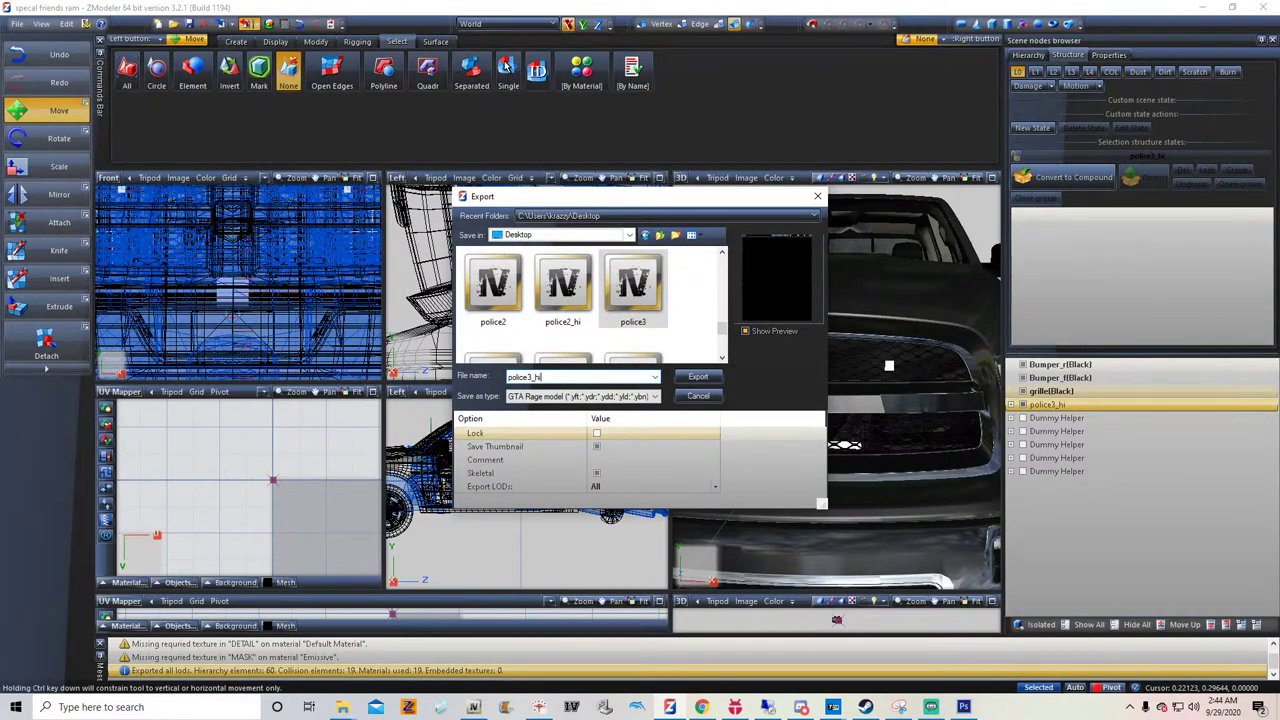
{"action": "key", "text": "Return"}
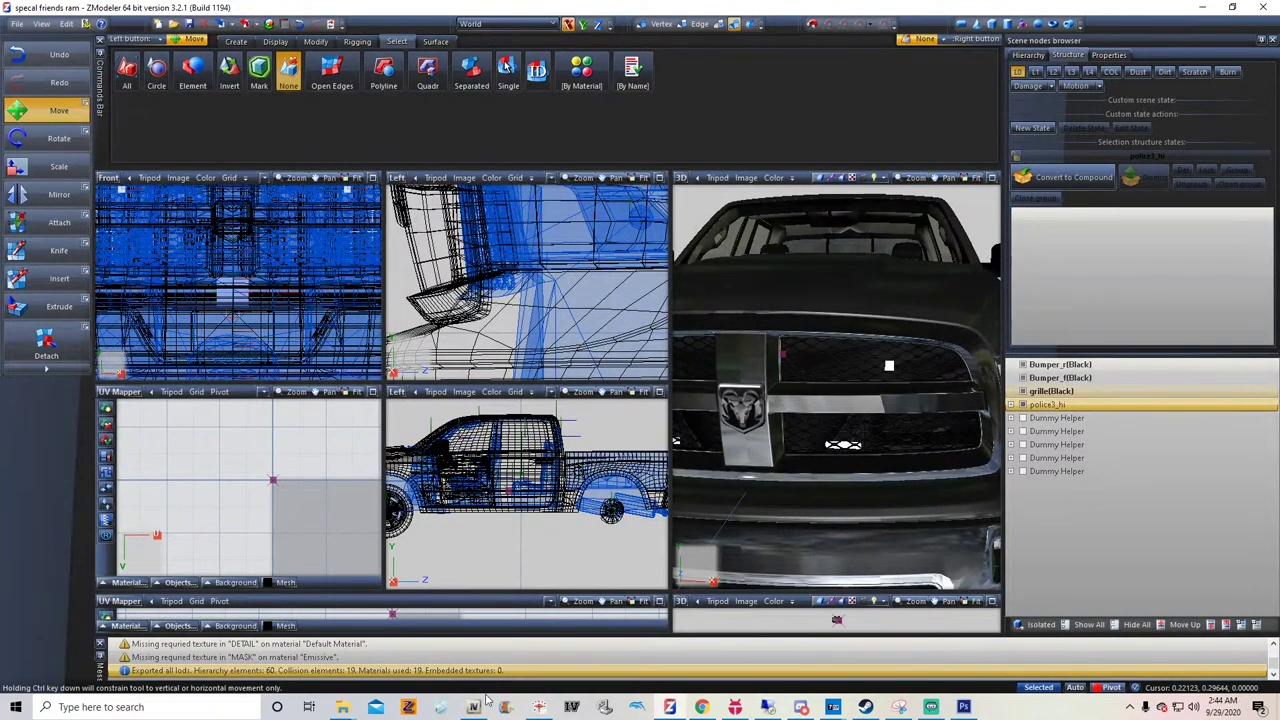
{"action": "left_click", "coordinate": [801, 707]}
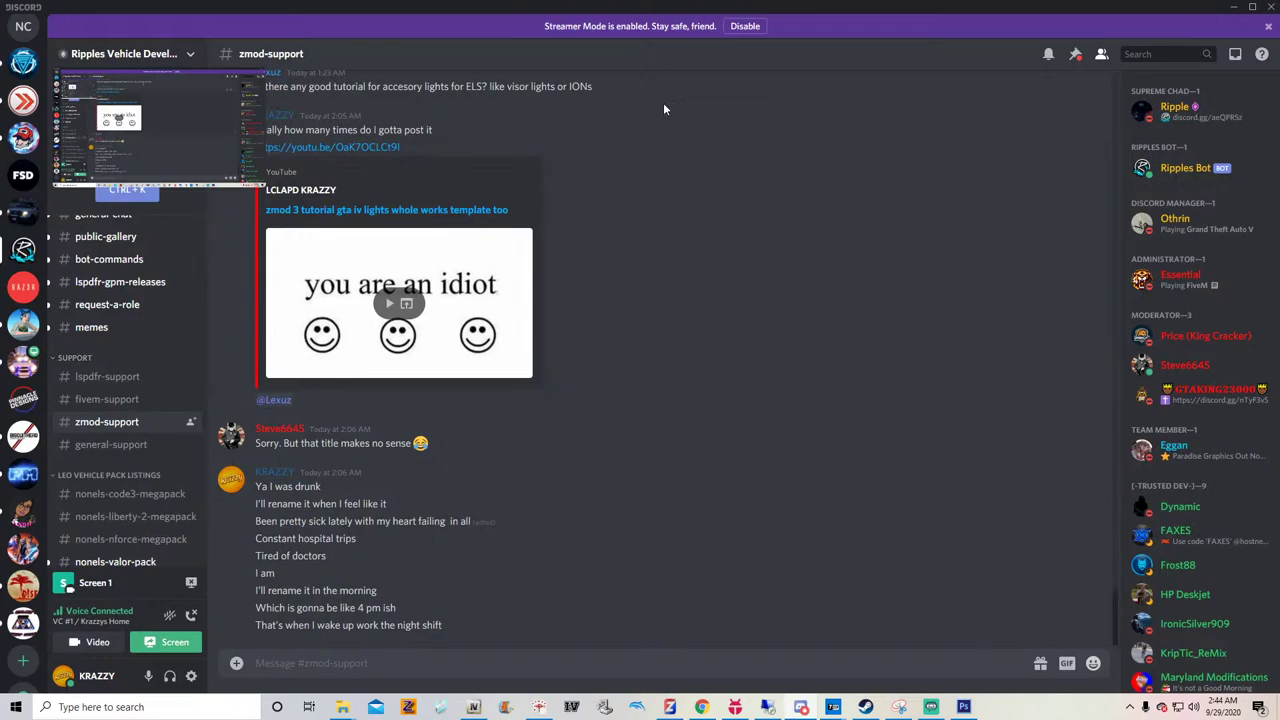
{"action": "left_click", "coordinate": [1235, 8]}
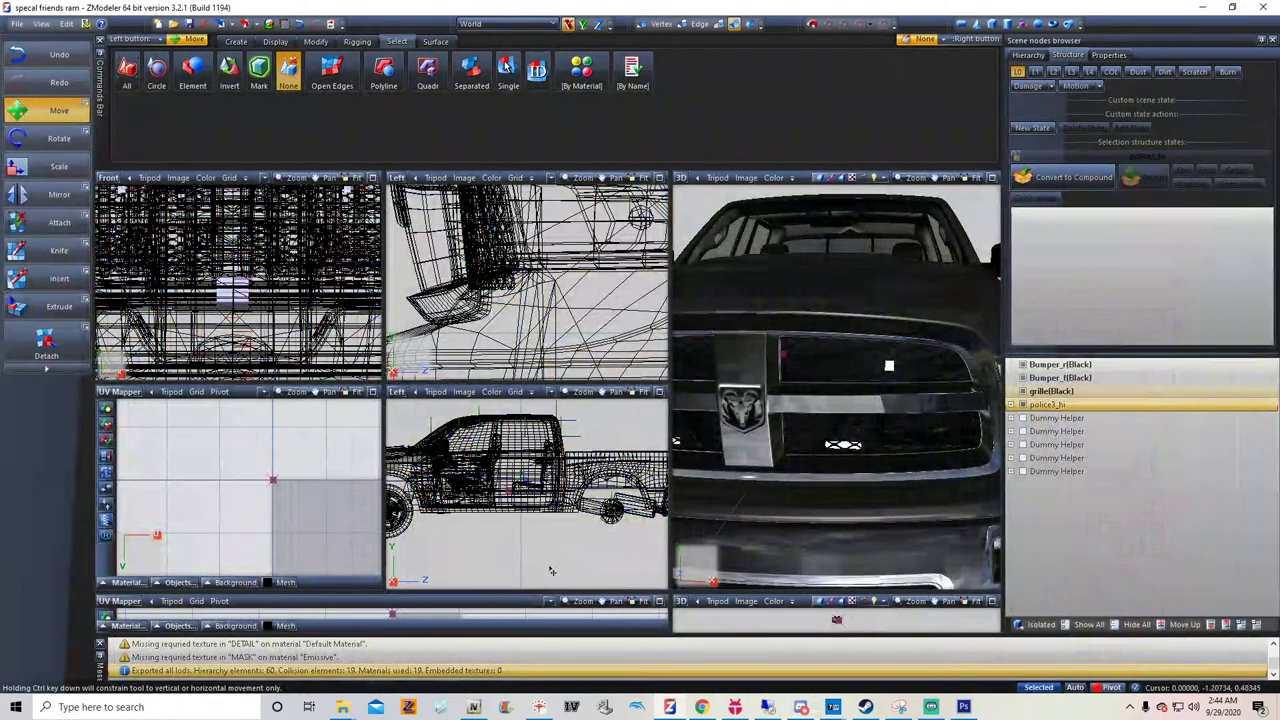
{"action": "mouse_move", "coordinate": [735, 708]}
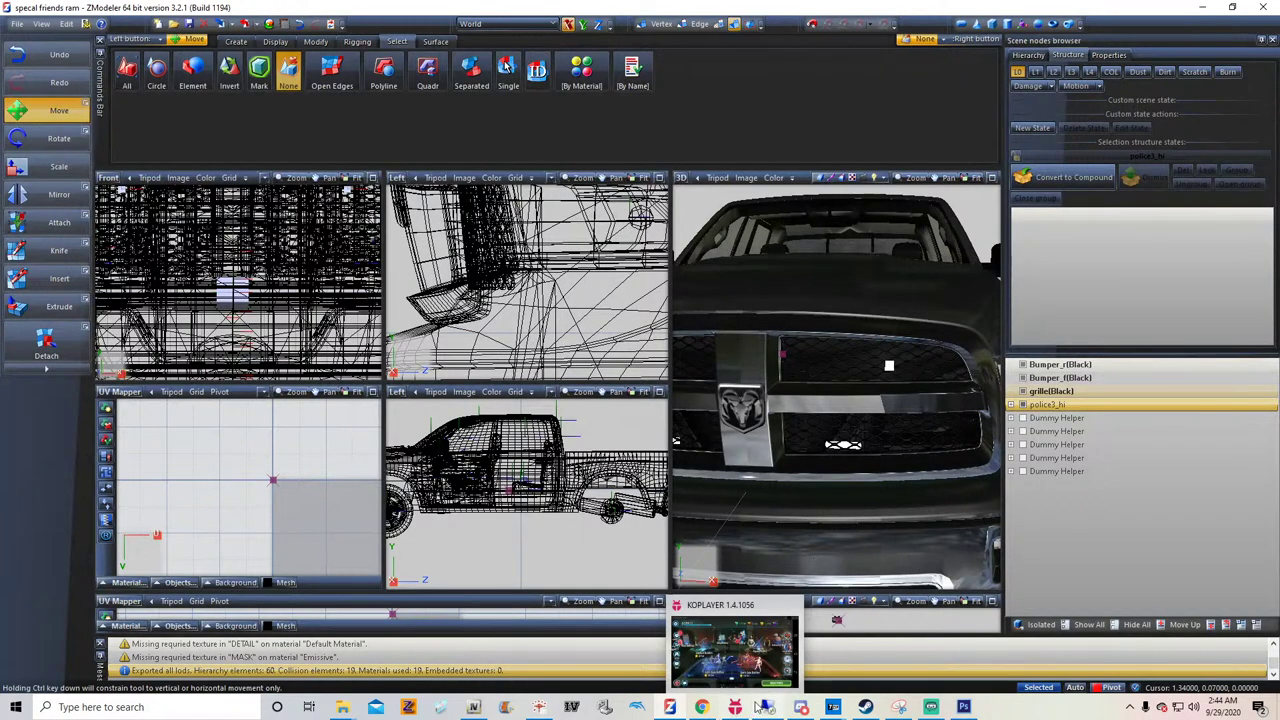
{"action": "mouse_move", "coordinate": [787, 709]}
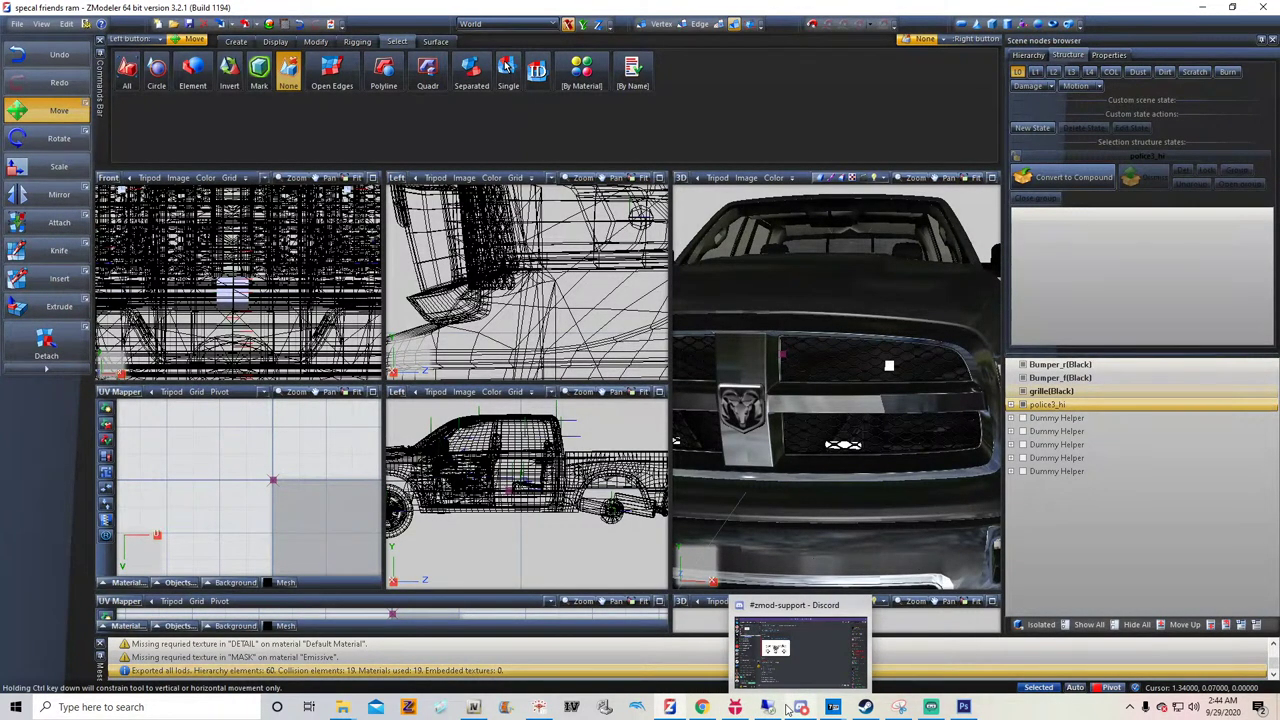
{"action": "left_click", "coordinate": [1035, 406]}
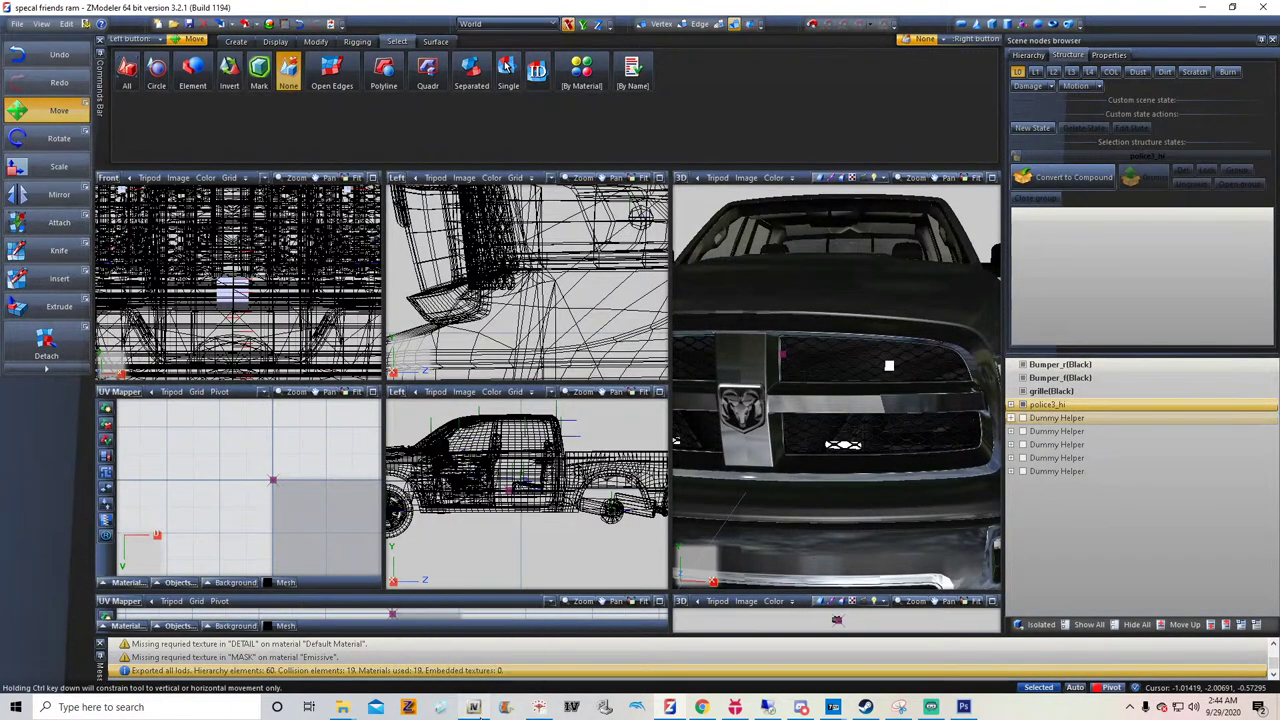
Add the exported police3 and police3_hi models from the Desktop to vehicles.rpf in OpenIV, replacing the existing files
{"action": "left_click", "coordinate": [474, 707]}
{"action": "mouse_move", "coordinate": [343, 709]}
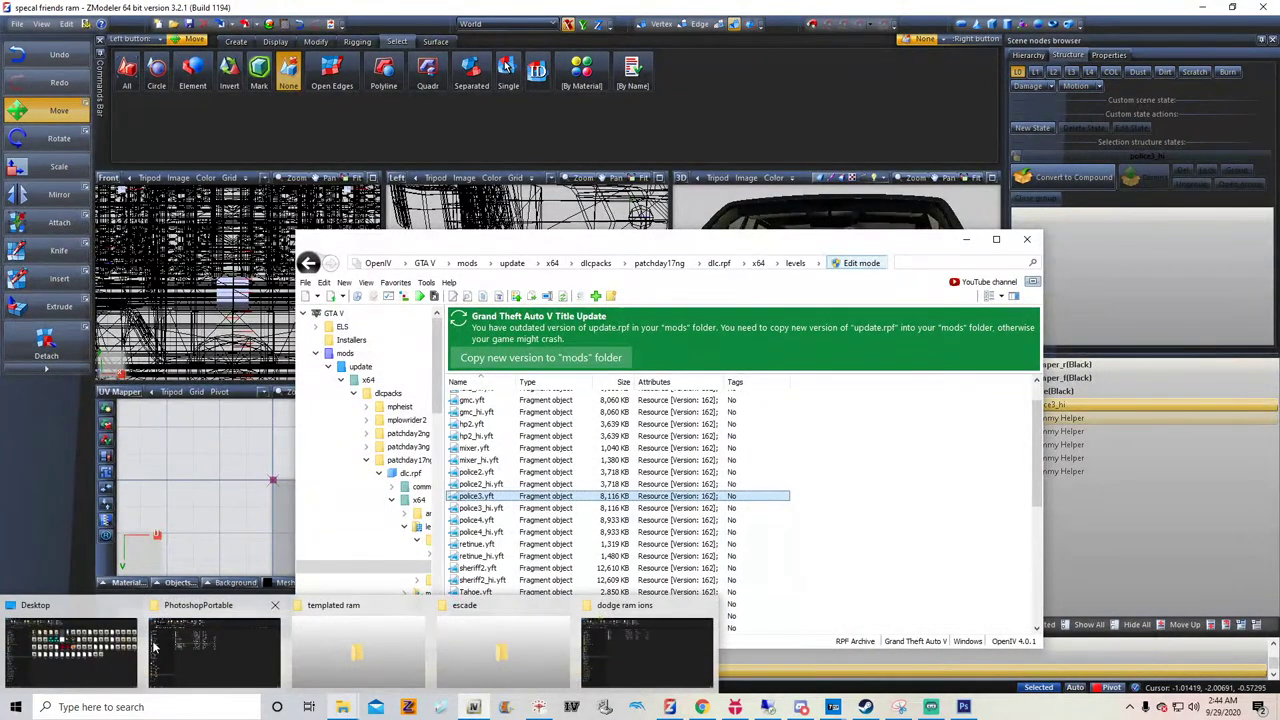
{"action": "left_click", "coordinate": [120, 648]}
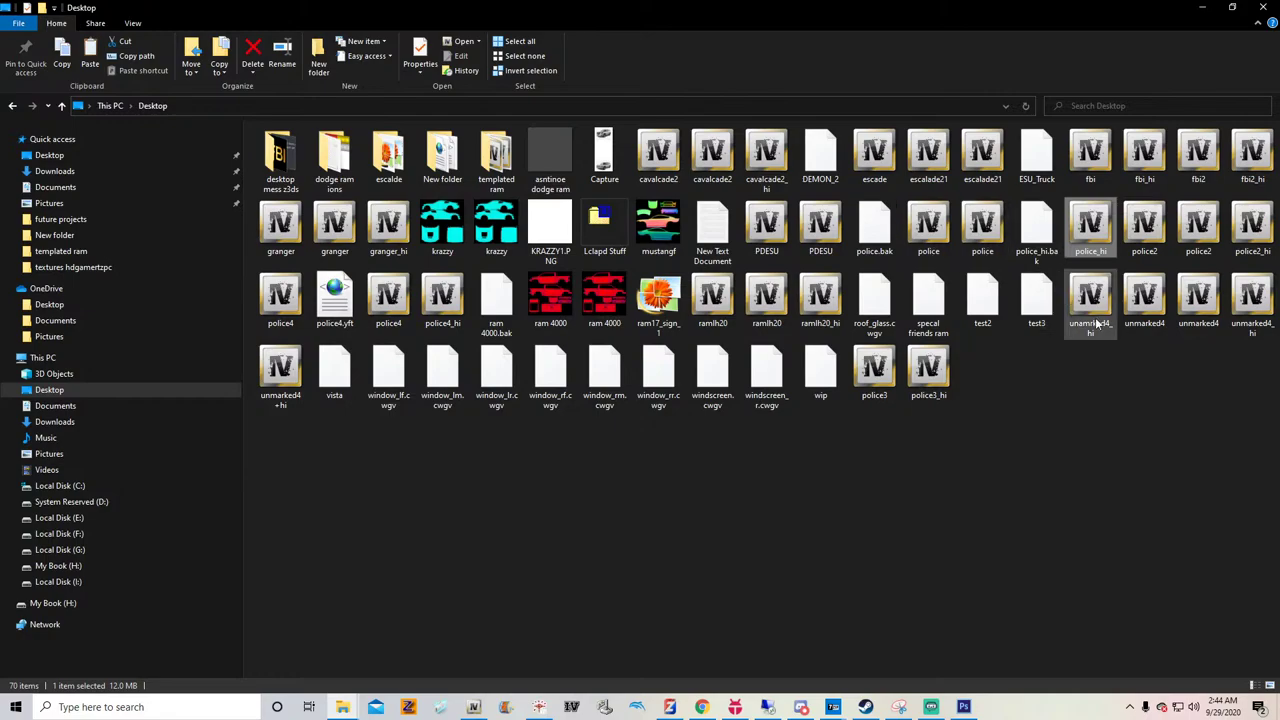
{"action": "left_click_drag", "start_coordinate": [982, 394], "coordinate": [880, 386]}
{"action": "left_click_drag", "start_coordinate": [878, 380], "coordinate": [841, 469]}
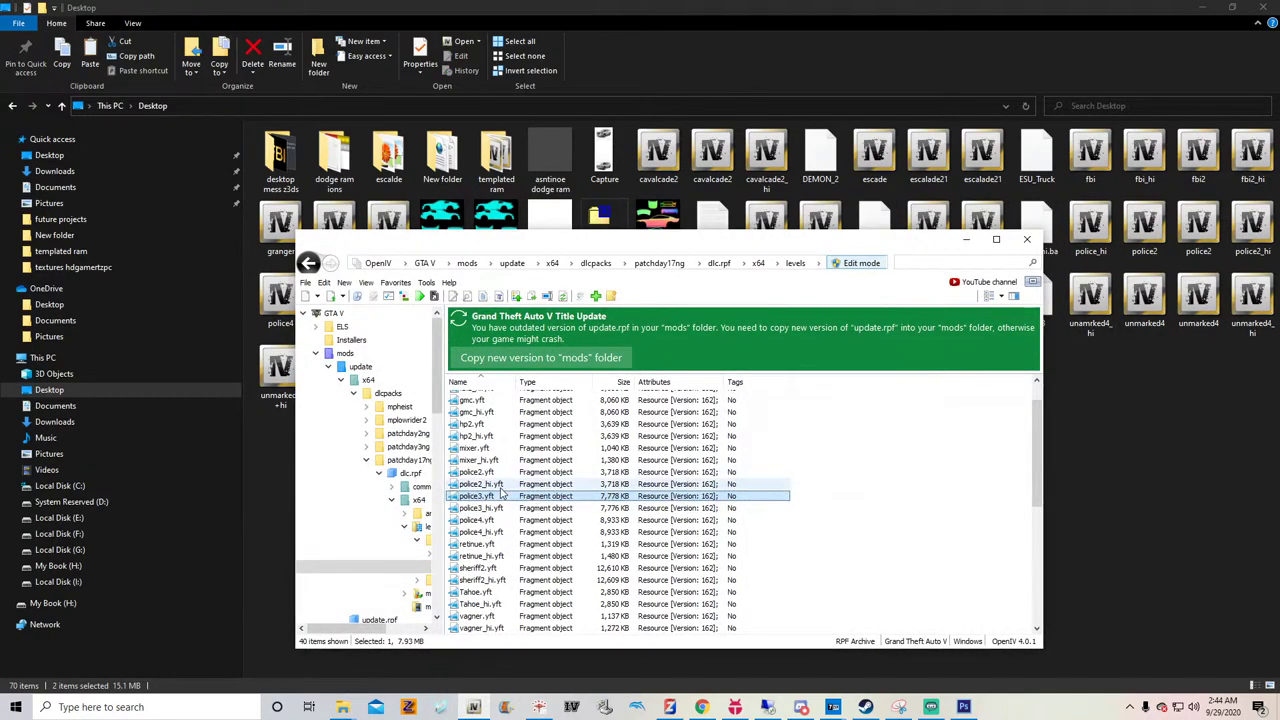
Delete the police3.ytd texture dictionary from vehicles.rpf and switch back to ZModeler
{"action": "scroll", "coordinate": [492, 502], "scroll_direction": "down", "scroll_amount": 6}
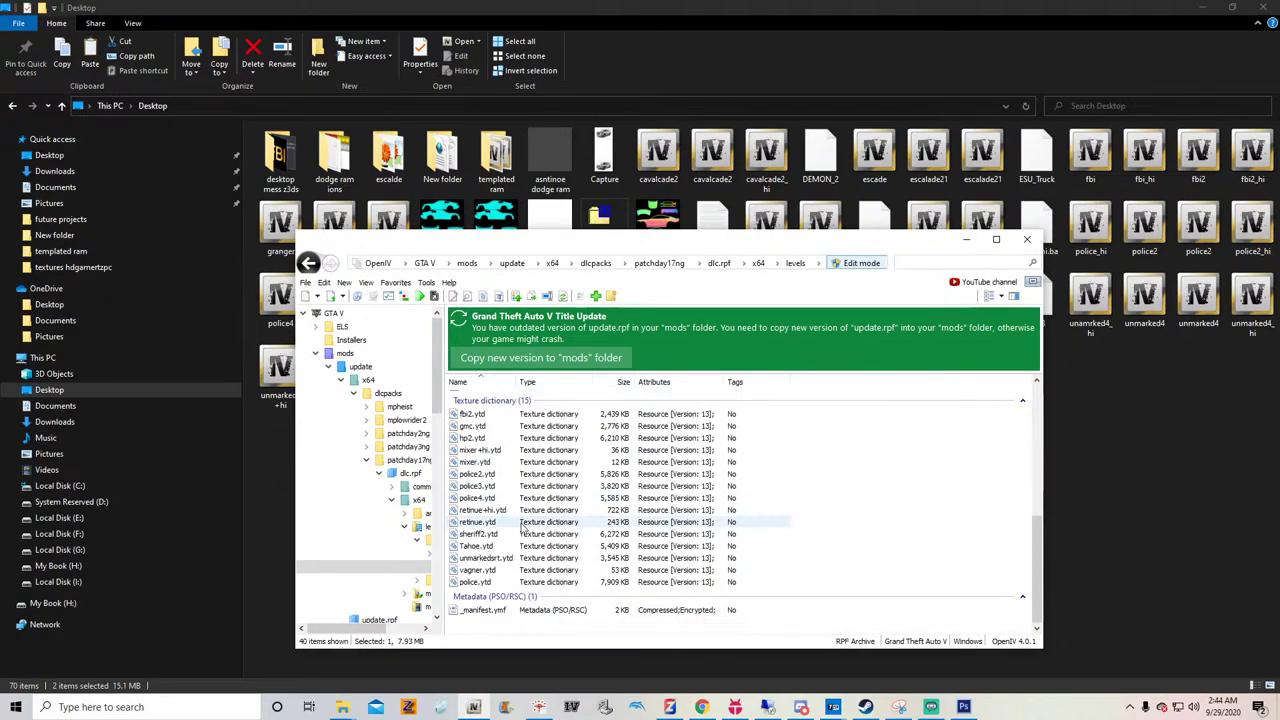
{"action": "left_click", "coordinate": [478, 487]}
{"action": "right_click", "coordinate": [500, 490]}
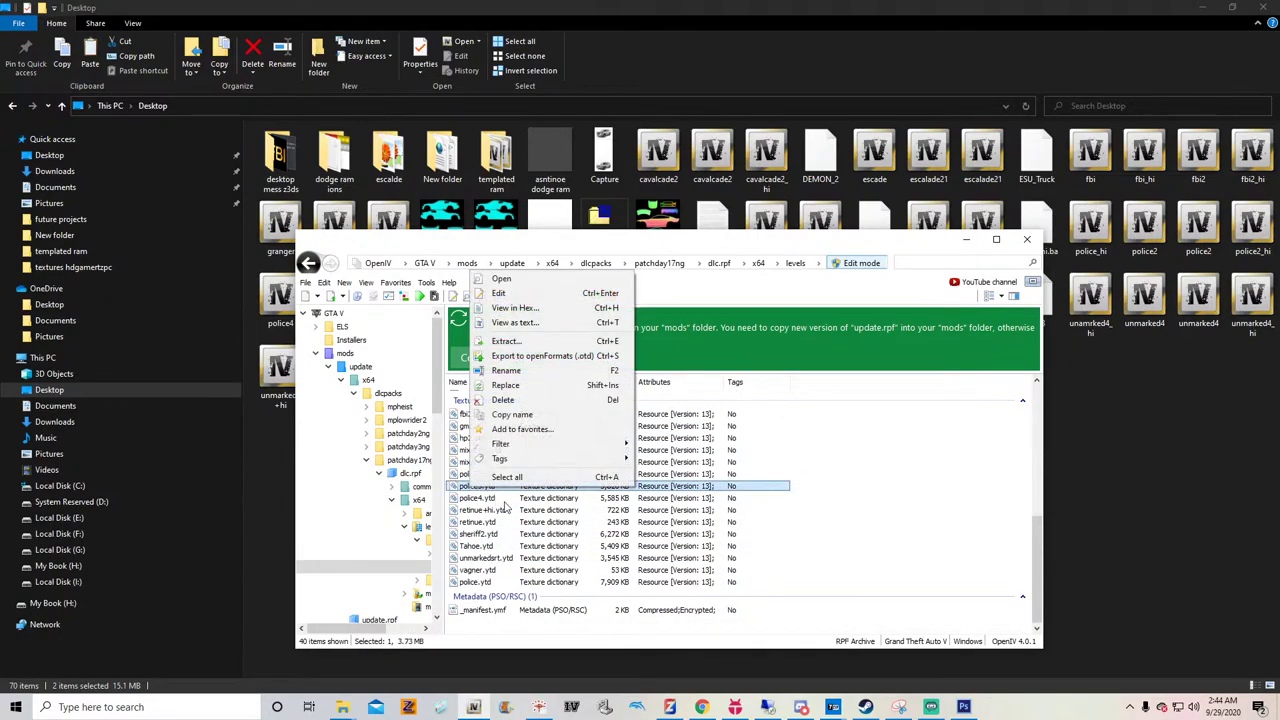
{"action": "left_click", "coordinate": [510, 401]}
{"action": "left_click", "coordinate": [674, 399]}
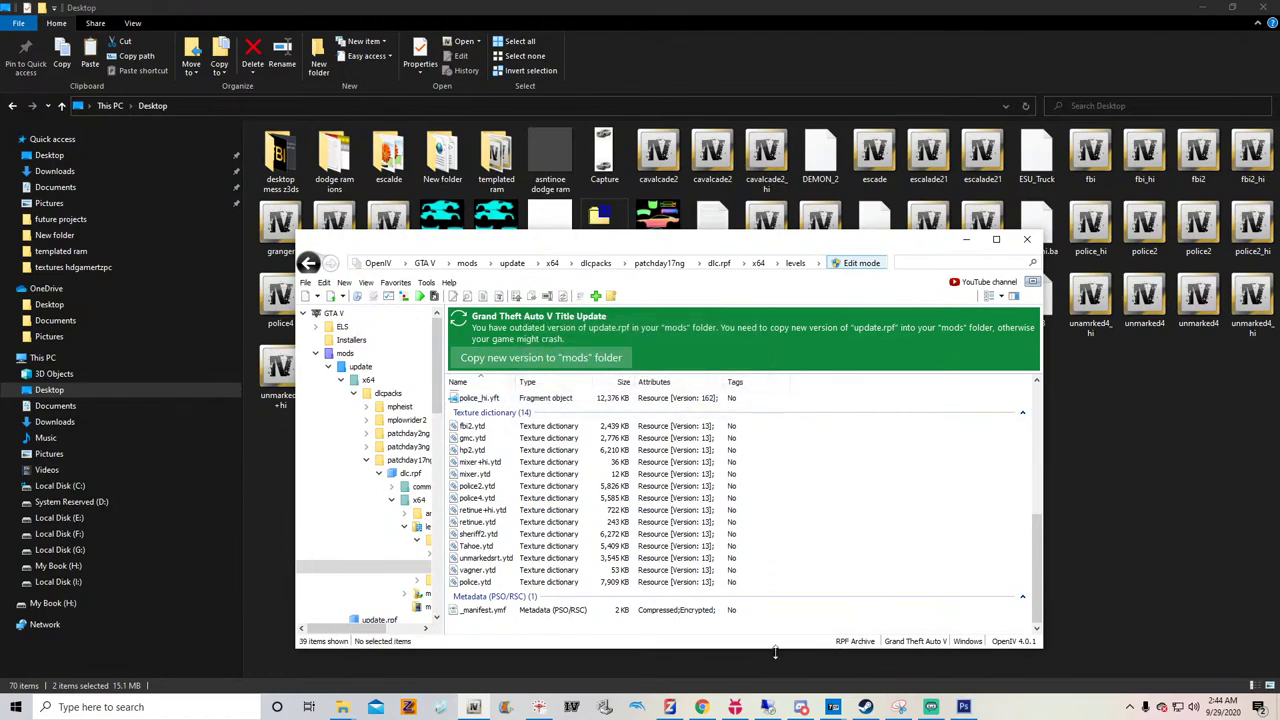
{"action": "left_click", "coordinate": [671, 706]}
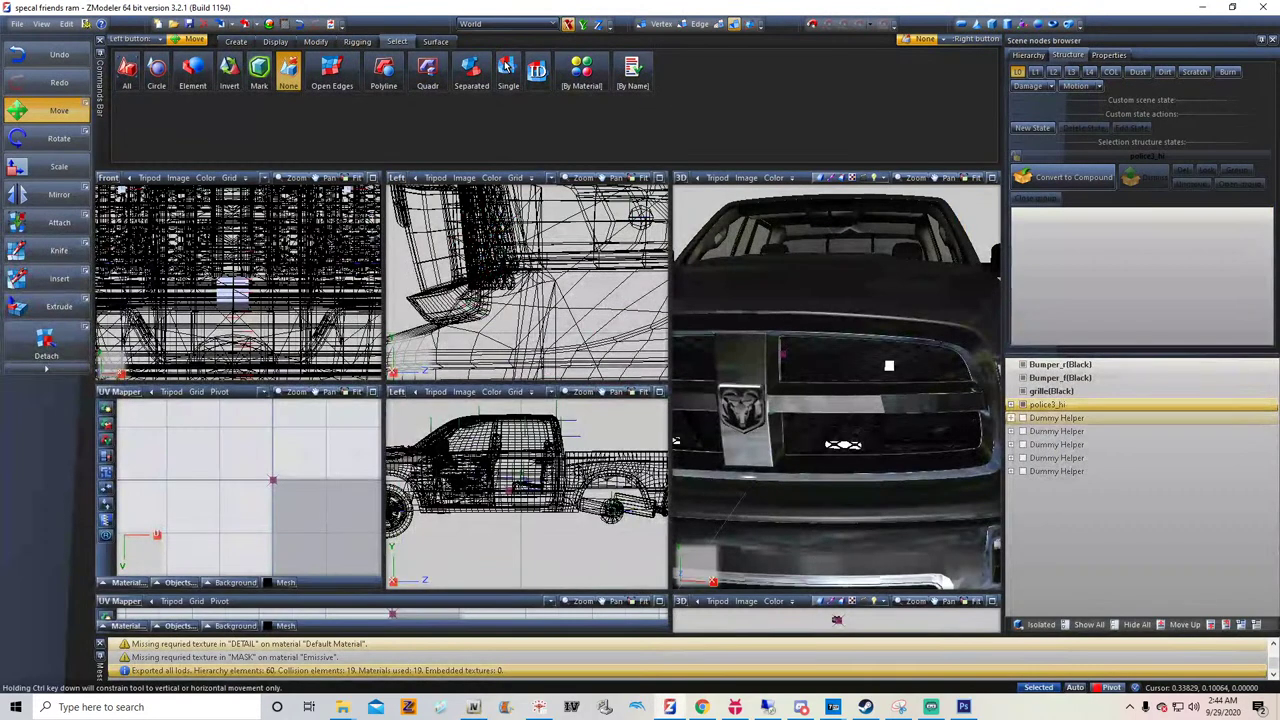
Start saving all of the scene's textures and create a new Desktop folder for them, named with a first name followed by "ram"
{"action": "left_click", "coordinate": [285, 23]}
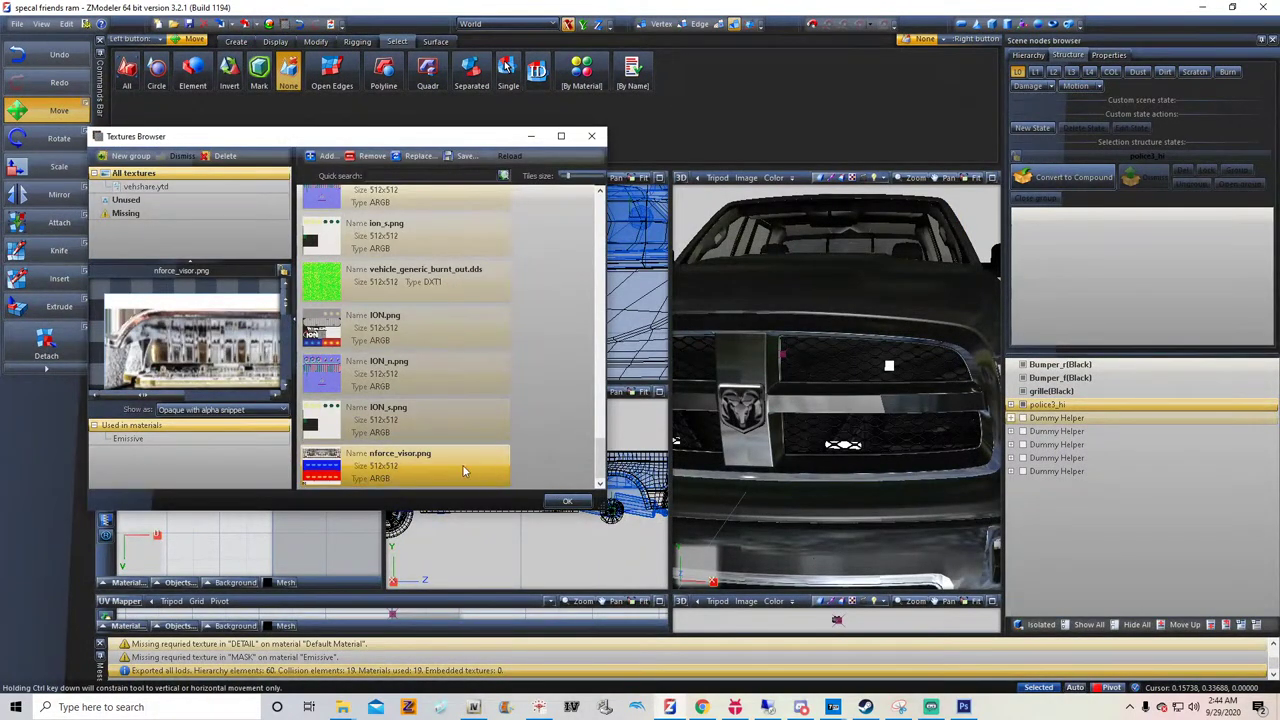
{"action": "scroll", "coordinate": [541, 469], "scroll_direction": "up", "scroll_amount": 10}
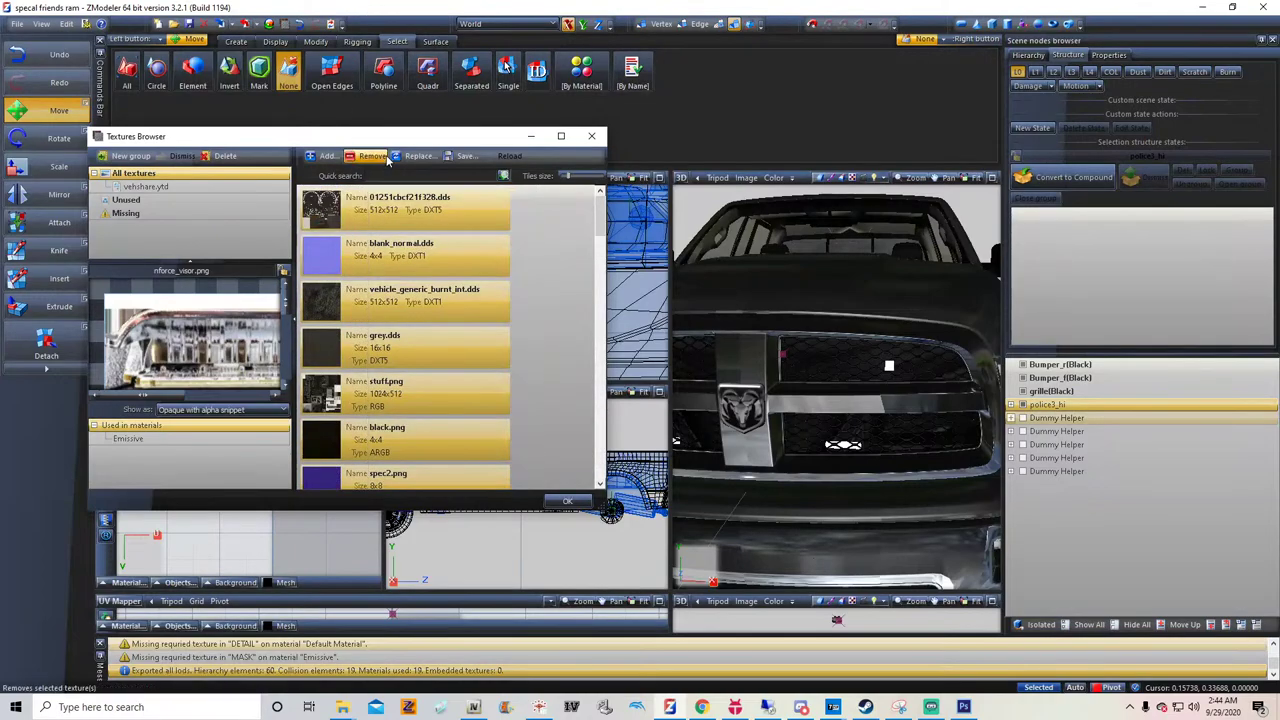
{"action": "left_click", "coordinate": [462, 156]}
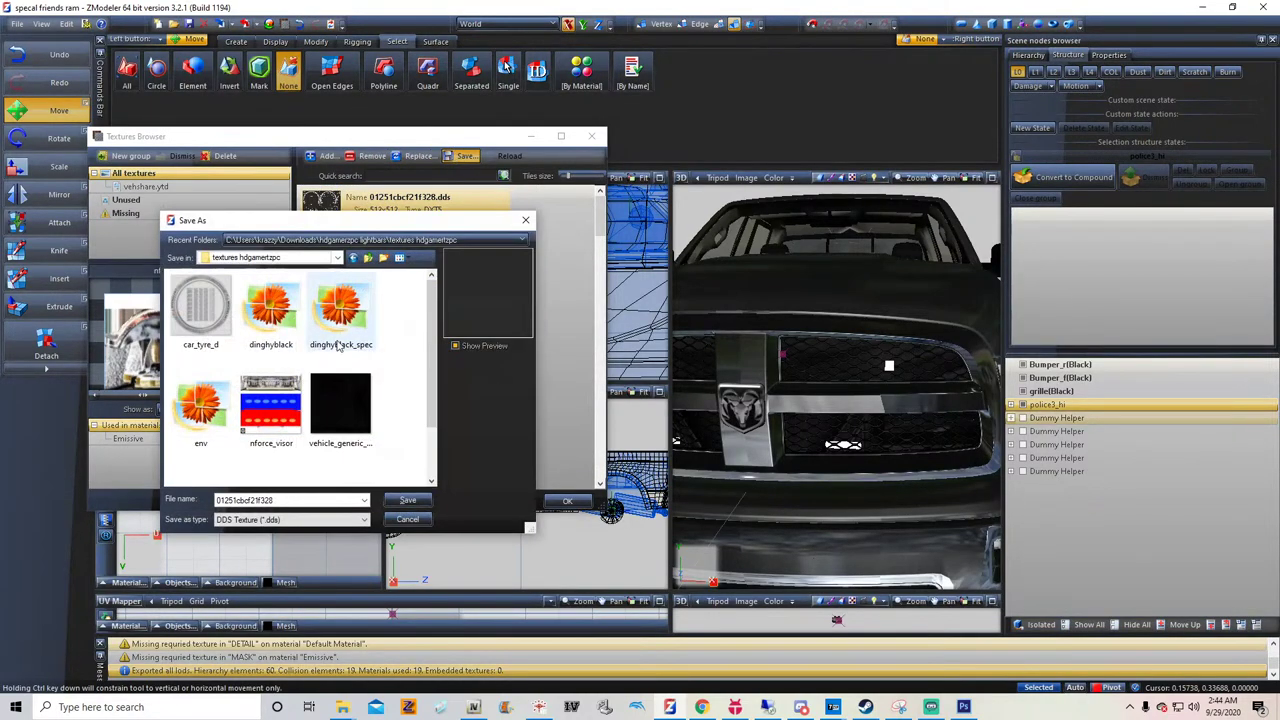
{"action": "left_click", "coordinate": [267, 259]}
{"action": "left_click", "coordinate": [246, 389]}
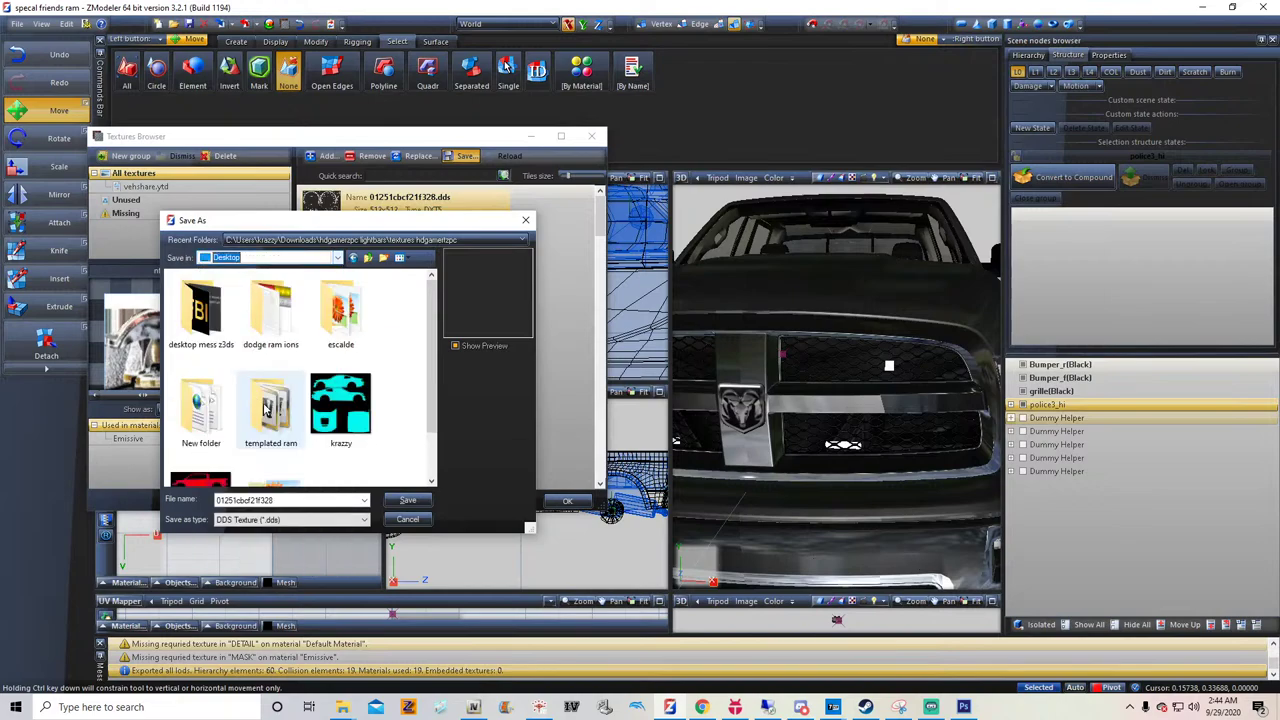
{"action": "scroll", "coordinate": [342, 392], "scroll_direction": "down", "scroll_amount": 2}
{"action": "right_click", "coordinate": [344, 421]}
{"action": "mouse_move", "coordinate": [375, 533]}
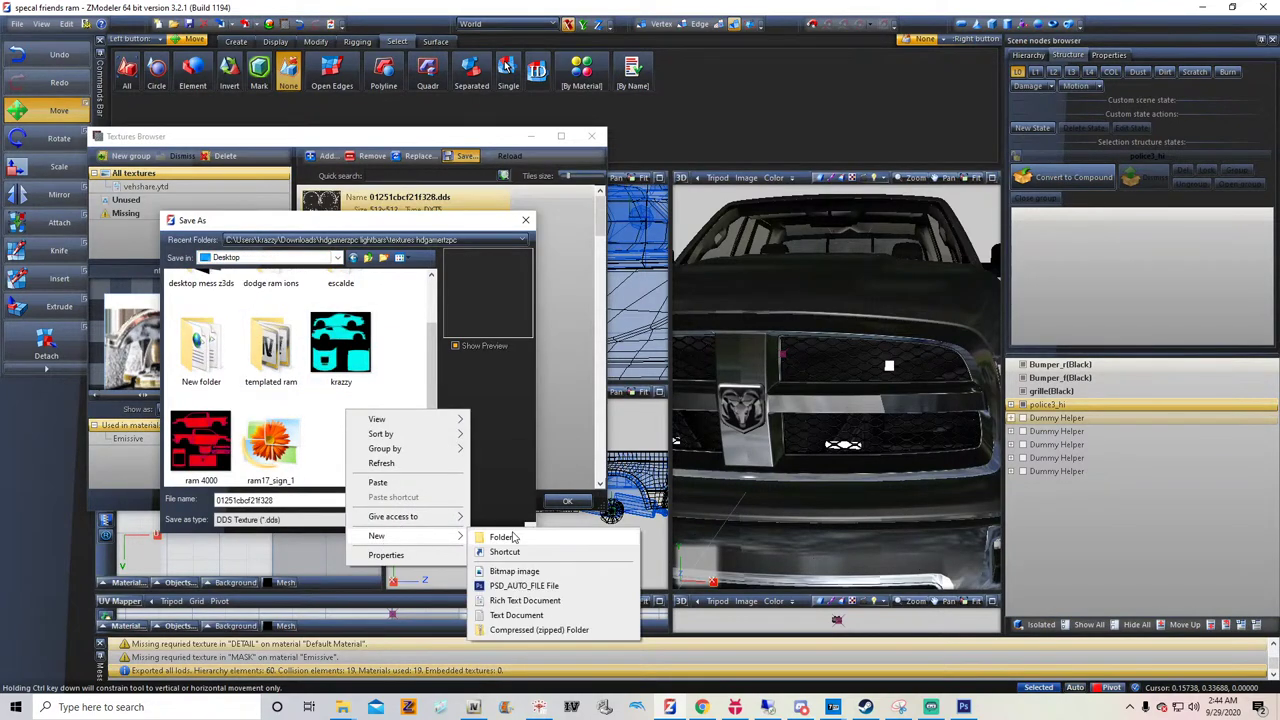
{"action": "left_click", "coordinate": [503, 535]}
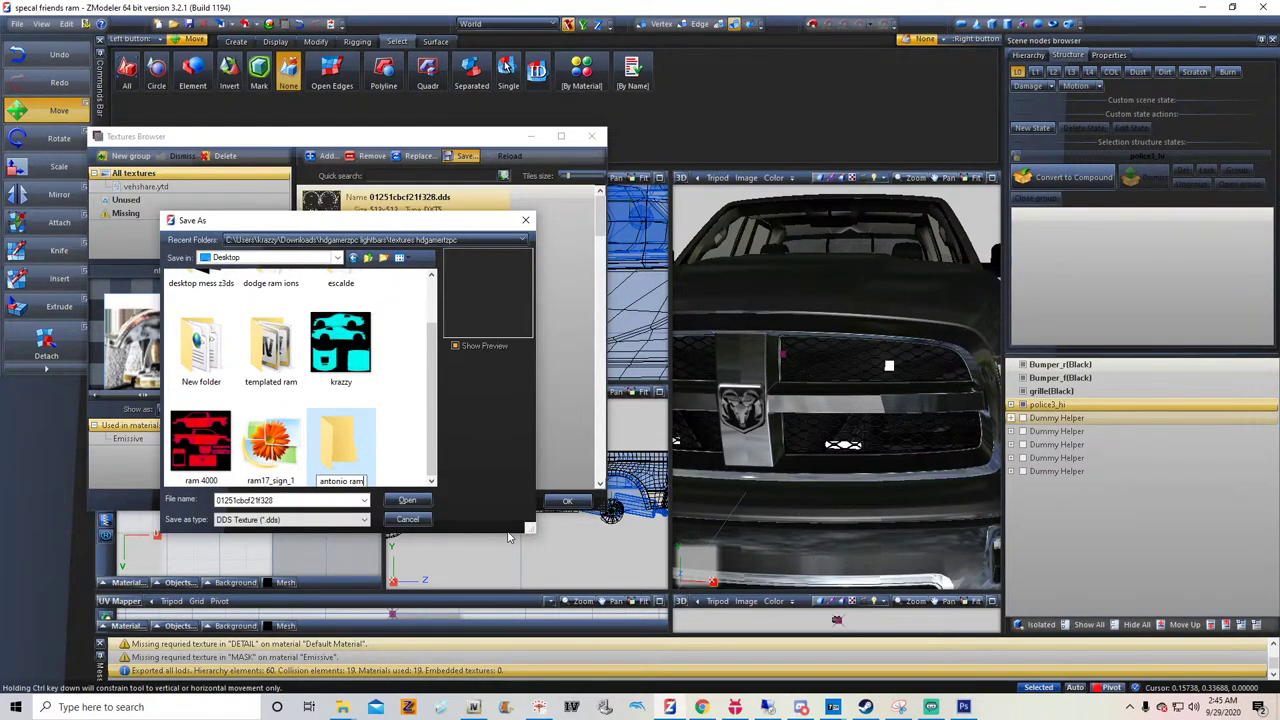
{"action": "double_click", "coordinate": [325, 447]}
Save every selected texture as a DDS file in the new ram folder, overwriting duplicates, and close the Textures Browser
{"action": "left_click", "coordinate": [394, 497]}
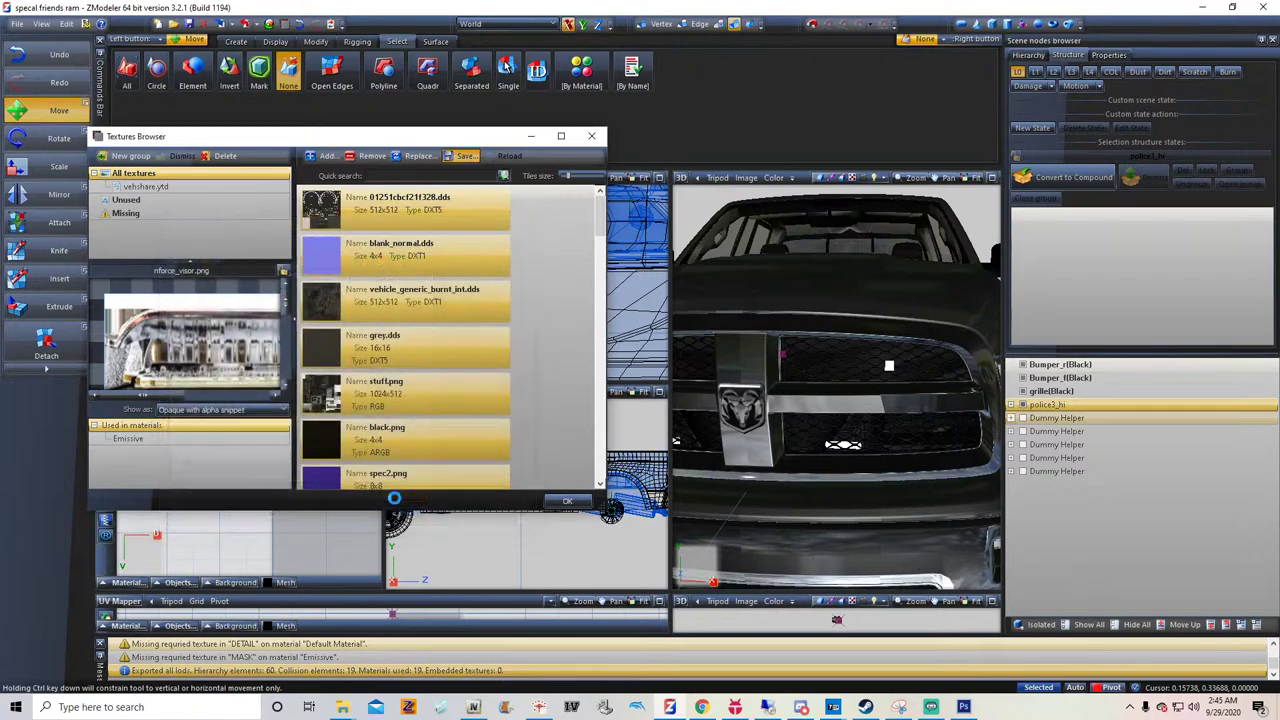
{"action": "left_click", "coordinate": [394, 497]}
{"action": "left_click", "coordinate": [394, 497]}
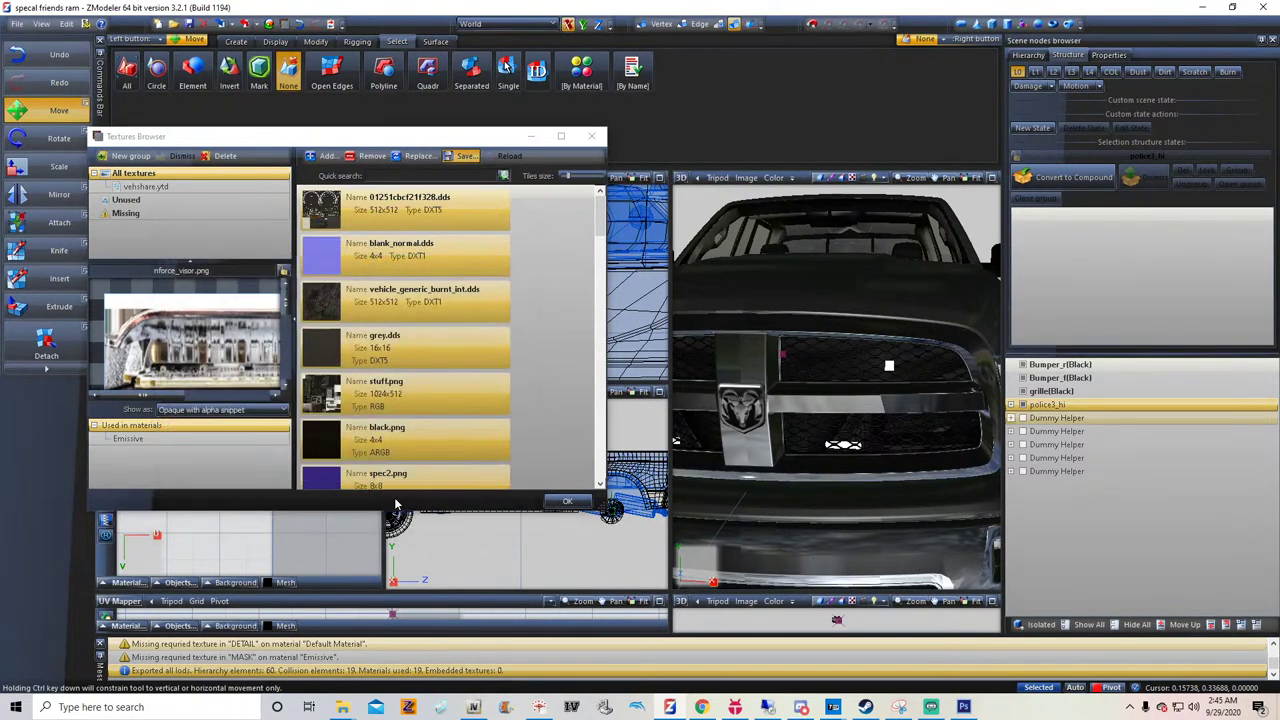
{"action": "left_click", "coordinate": [394, 497]}
{"action": "left_click", "coordinate": [394, 497]}
{"action": "left_click", "coordinate": [394, 497]}
{"action": "left_click", "coordinate": [395, 498]}
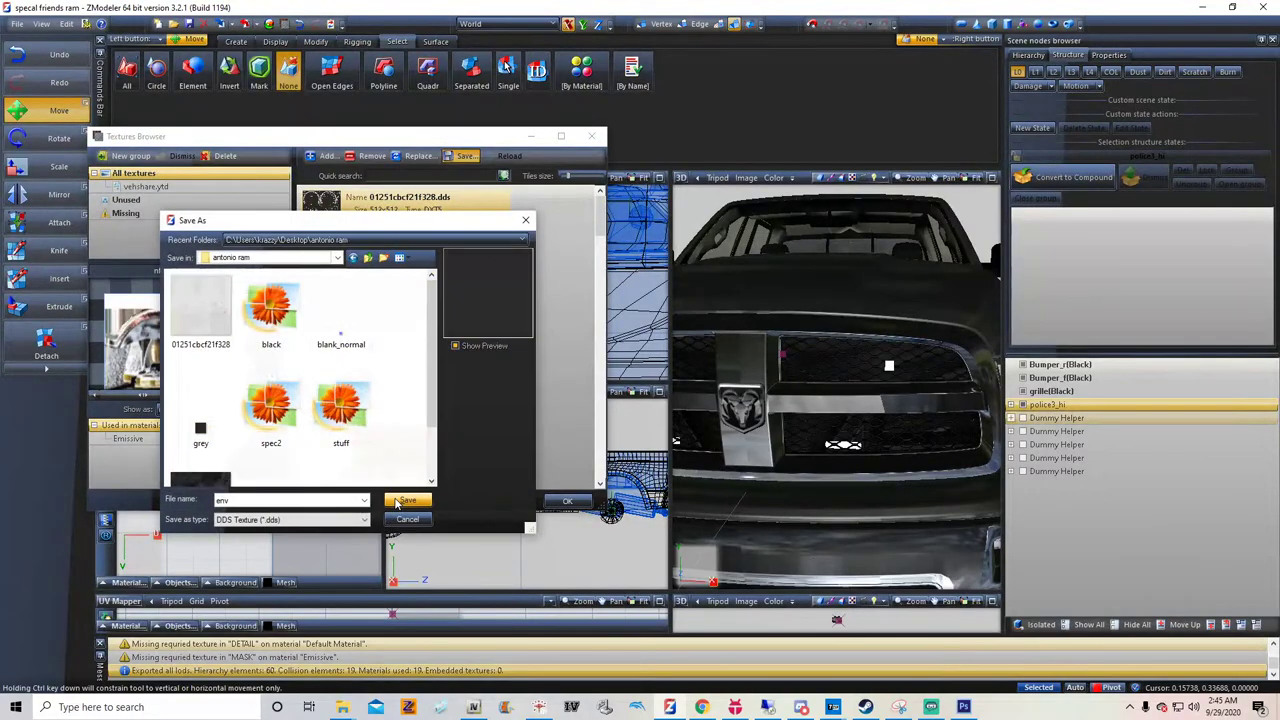
{"action": "left_click", "coordinate": [395, 498]}
{"action": "left_click", "coordinate": [396, 500]}
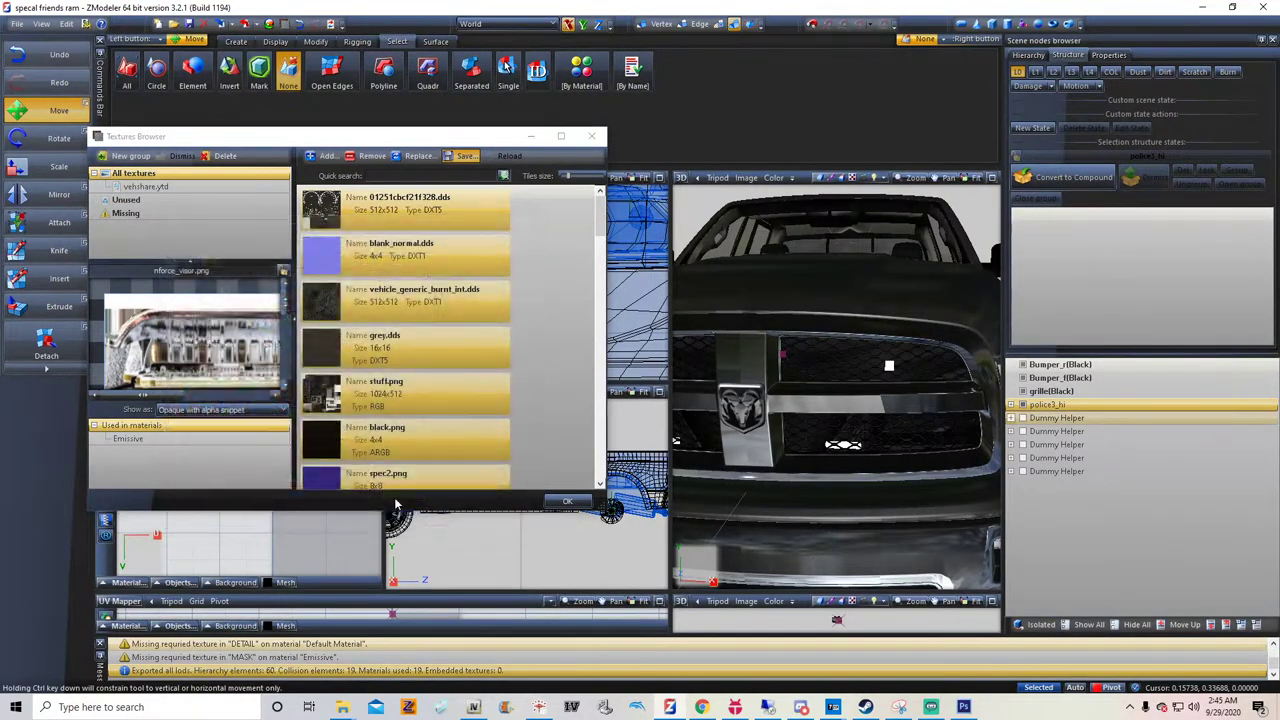
{"action": "left_click", "coordinate": [396, 500]}
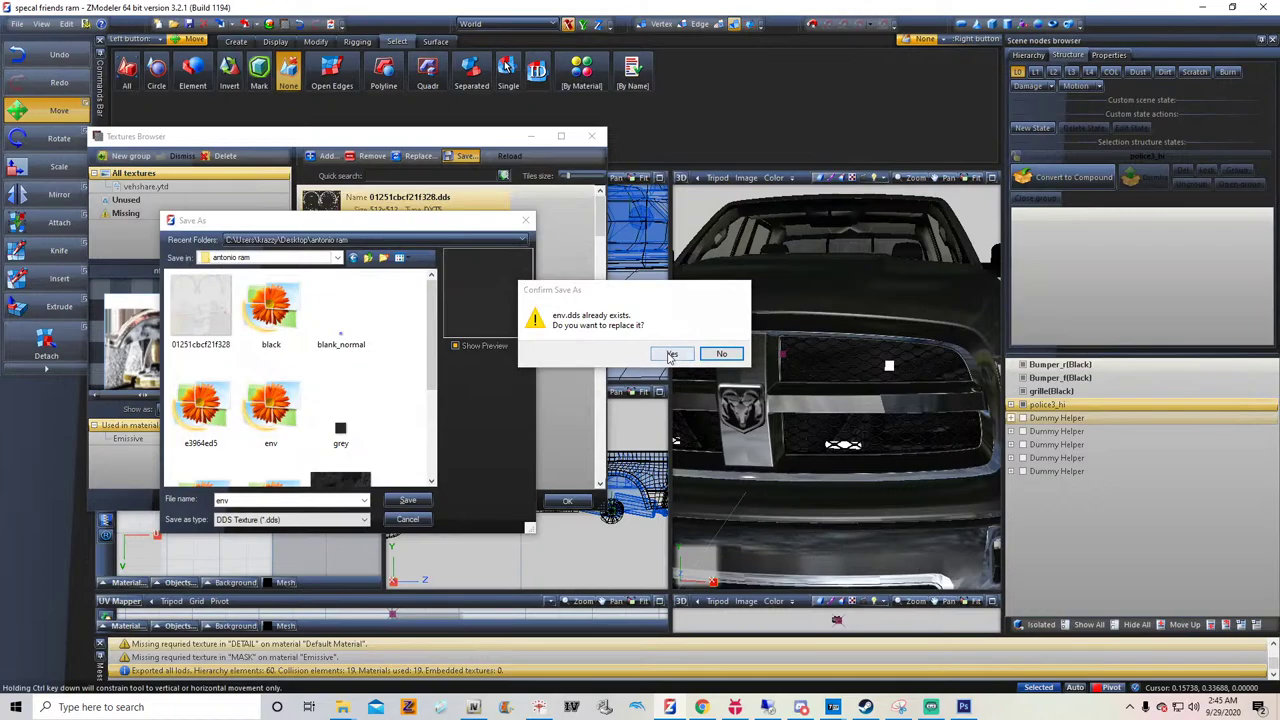
{"action": "left_click", "coordinate": [672, 355]}
{"action": "left_click", "coordinate": [407, 499]}
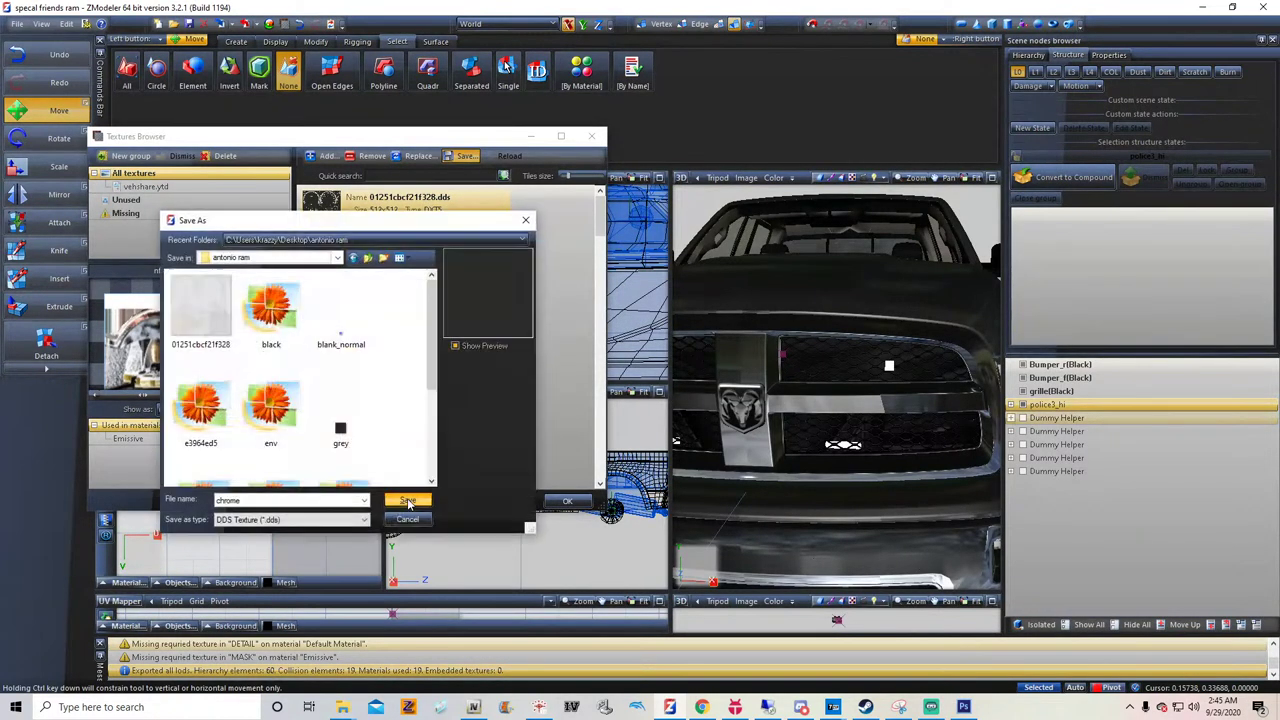
{"action": "left_click", "coordinate": [407, 500]}
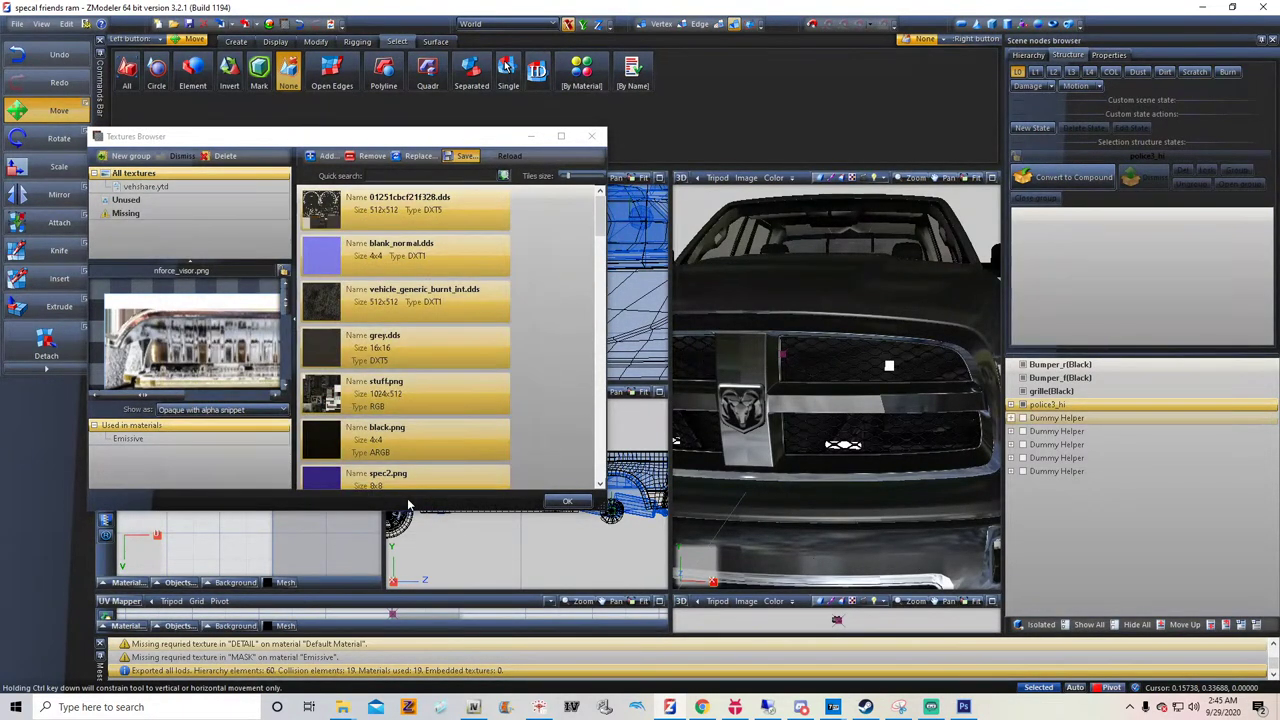
{"action": "left_click", "coordinate": [407, 502]}
{"action": "left_click", "coordinate": [656, 354]}
{"action": "left_click", "coordinate": [407, 499]}
{"action": "left_click", "coordinate": [672, 355]}
{"action": "left_click", "coordinate": [407, 500]}
{"action": "left_click", "coordinate": [408, 500]}
{"action": "left_click", "coordinate": [408, 500]}
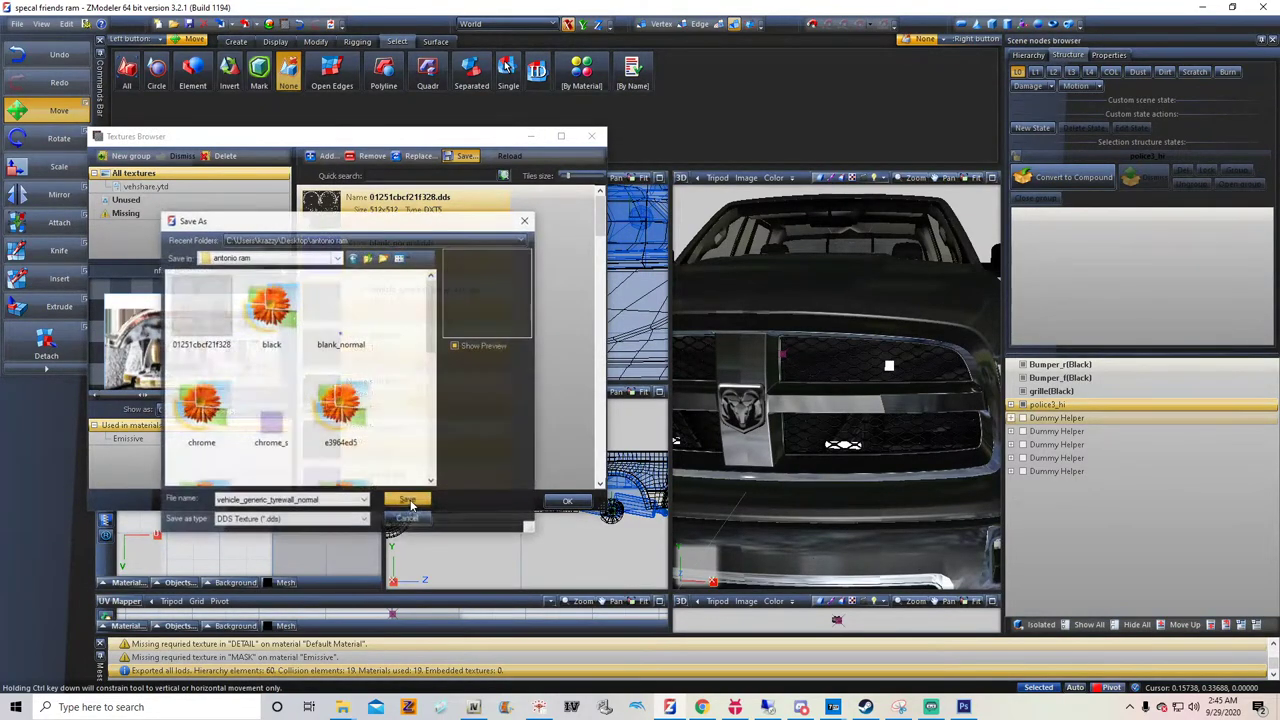
{"action": "left_click", "coordinate": [408, 500]}
{"action": "left_click", "coordinate": [408, 500]}
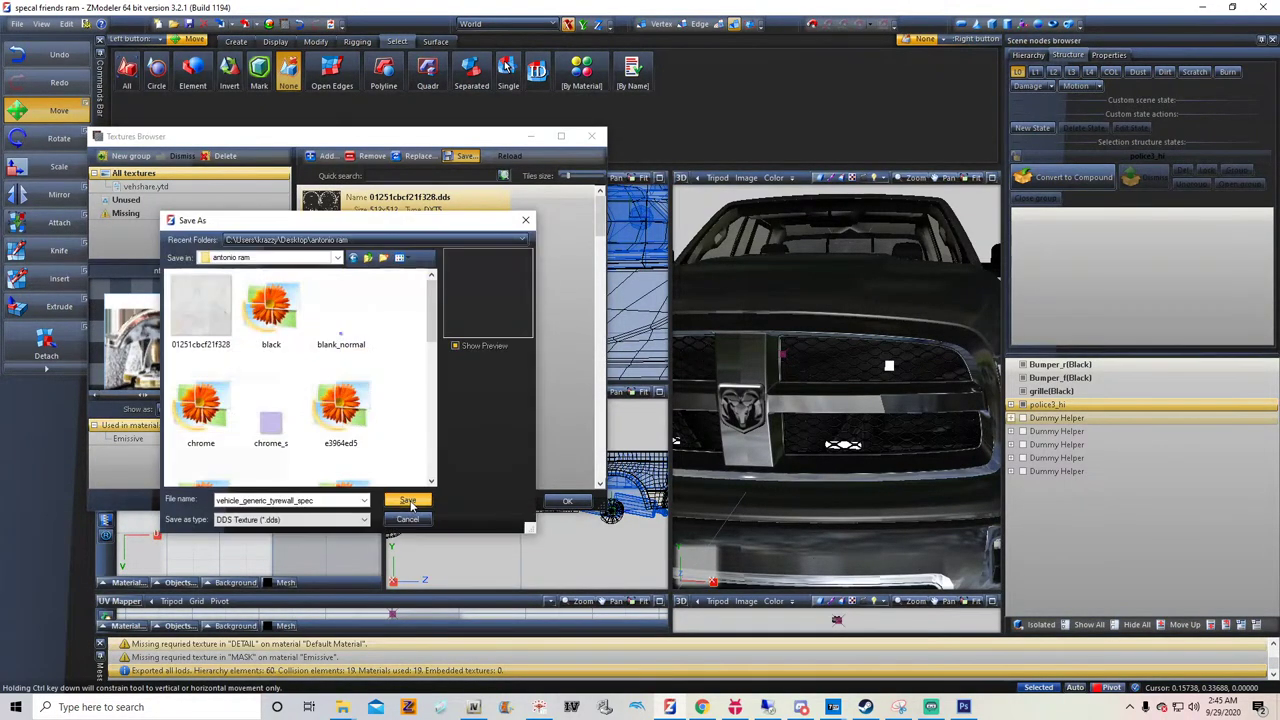
{"action": "left_click", "coordinate": [408, 500]}
{"action": "left_click", "coordinate": [408, 500]}
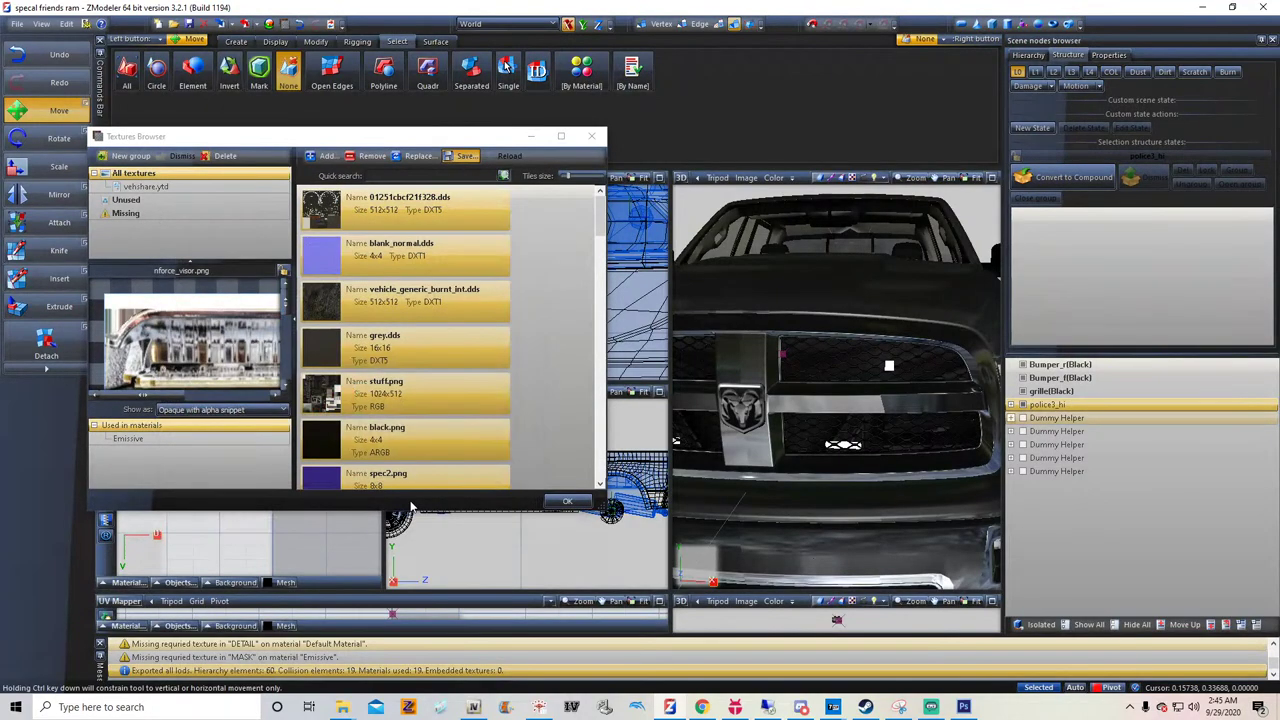
{"action": "left_click", "coordinate": [408, 500]}
{"action": "left_click", "coordinate": [410, 503]}
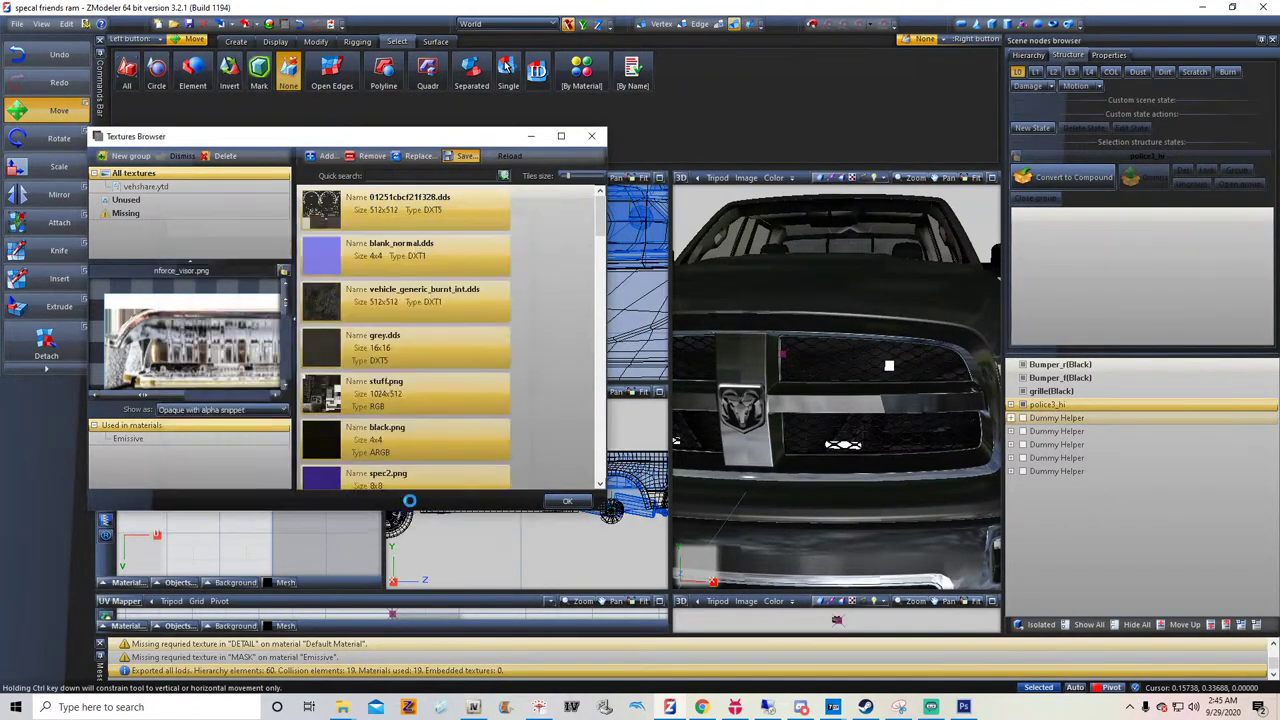
{"action": "left_click", "coordinate": [411, 503]}
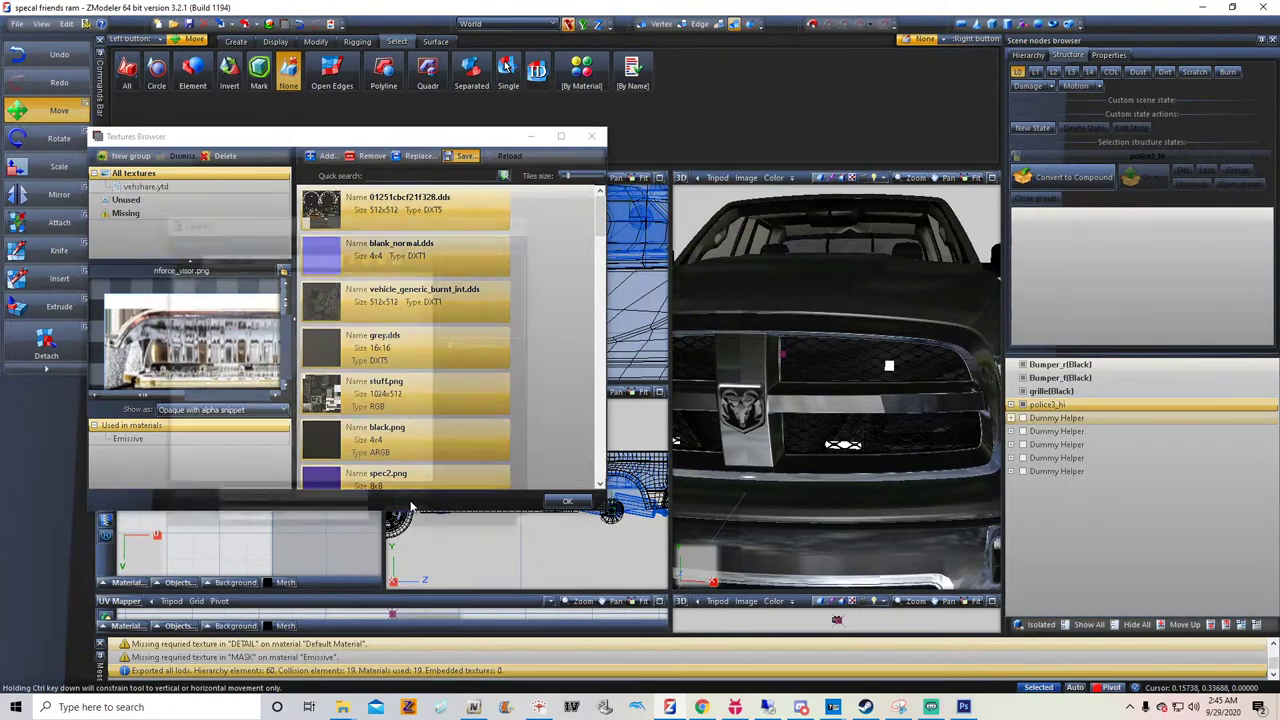
{"action": "left_click", "coordinate": [408, 500]}
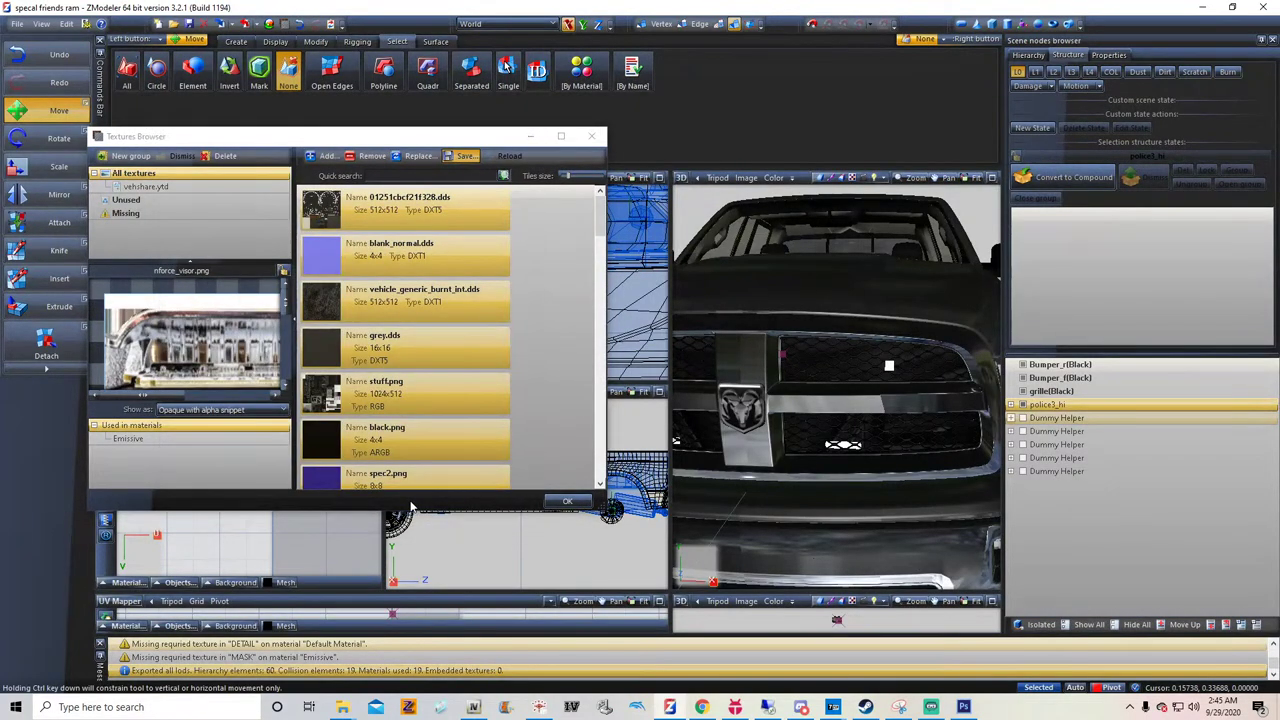
{"action": "left_click", "coordinate": [408, 500]}
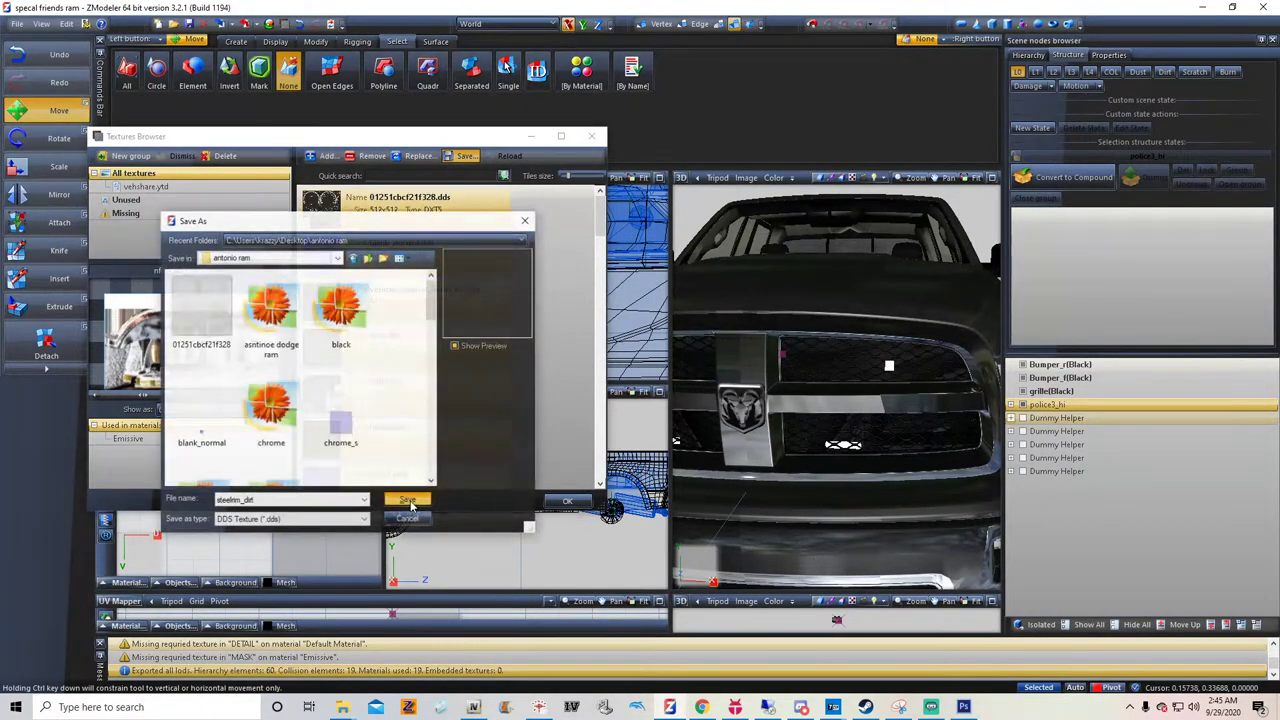
{"action": "left_click", "coordinate": [409, 500]}
{"action": "left_click", "coordinate": [410, 500]}
{"action": "left_click", "coordinate": [410, 501]}
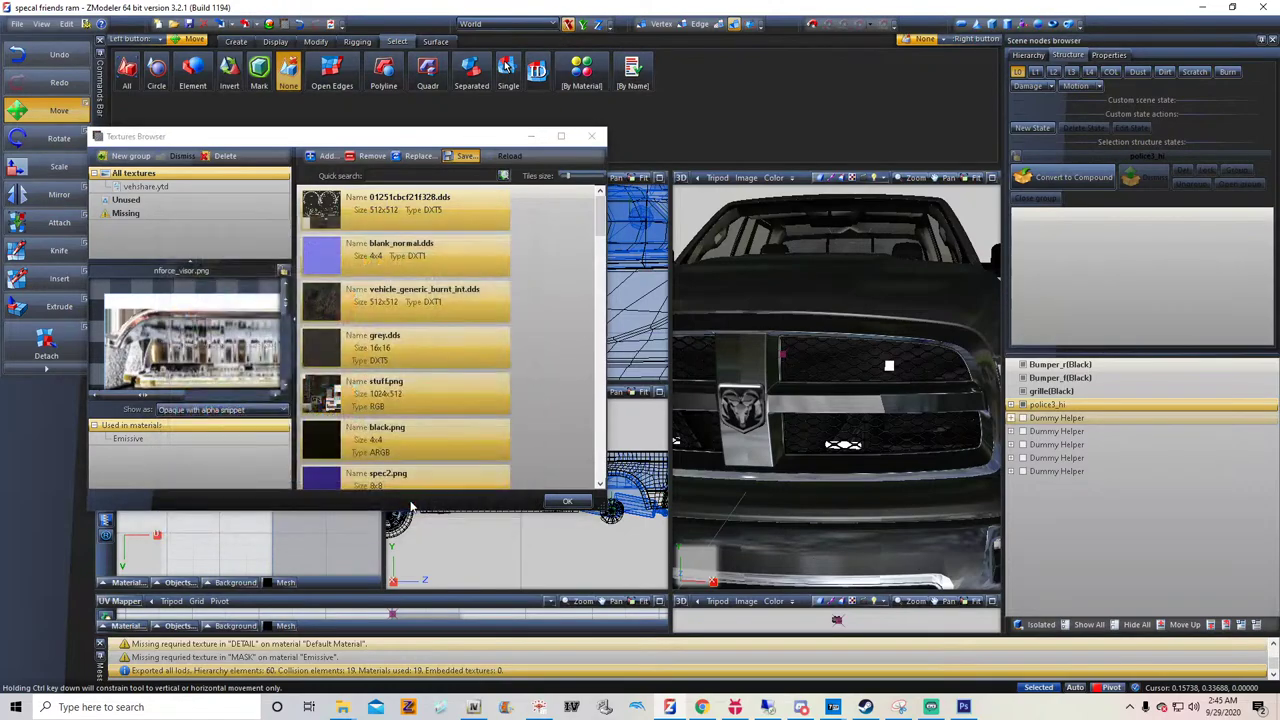
{"action": "left_click", "coordinate": [411, 502]}
{"action": "left_click", "coordinate": [410, 501]}
{"action": "left_click", "coordinate": [410, 501]}
{"action": "left_click", "coordinate": [410, 502]}
{"action": "left_click", "coordinate": [409, 500]}
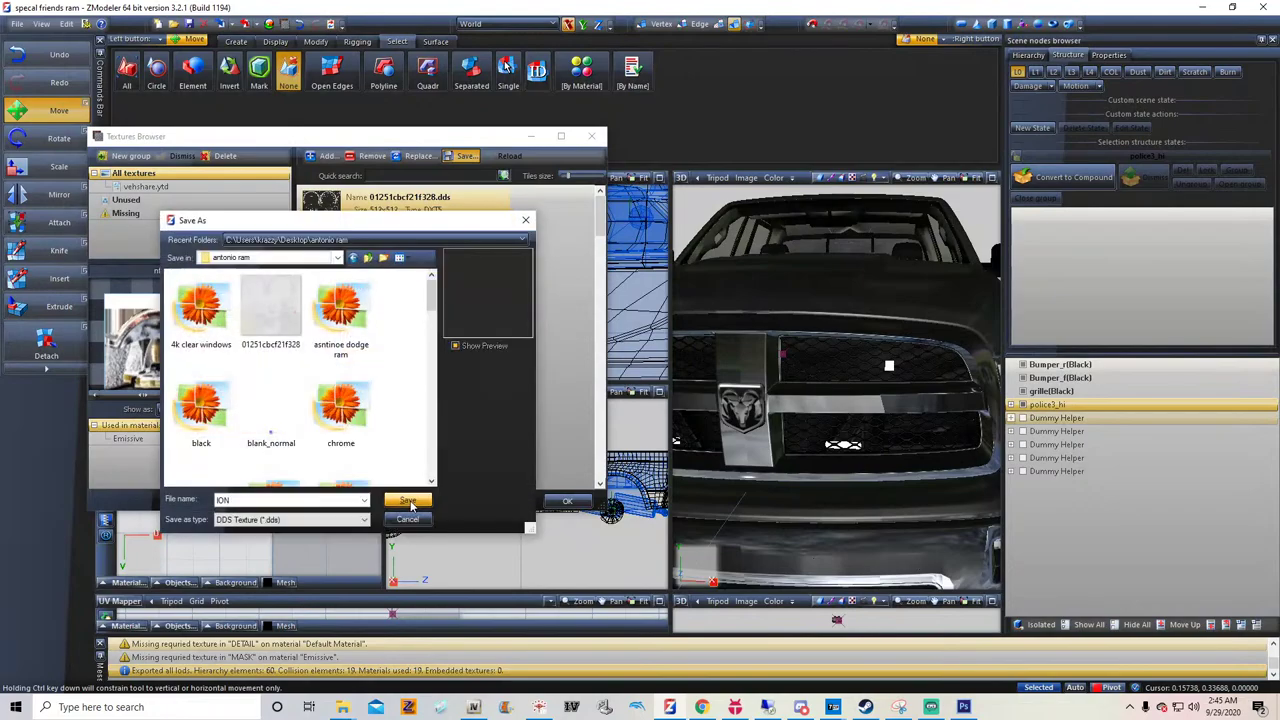
{"action": "left_click", "coordinate": [409, 500]}
{"action": "left_click", "coordinate": [664, 360]}
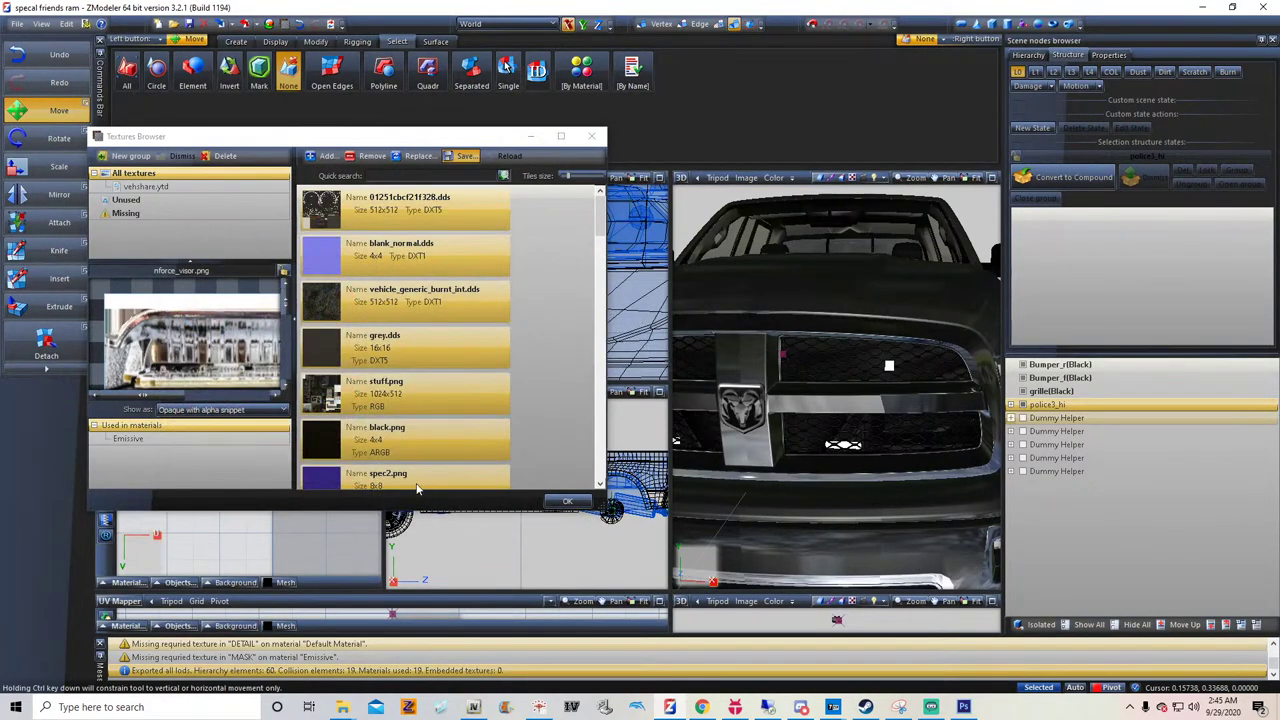
{"action": "left_click", "coordinate": [411, 499]}
{"action": "left_click", "coordinate": [673, 356]}
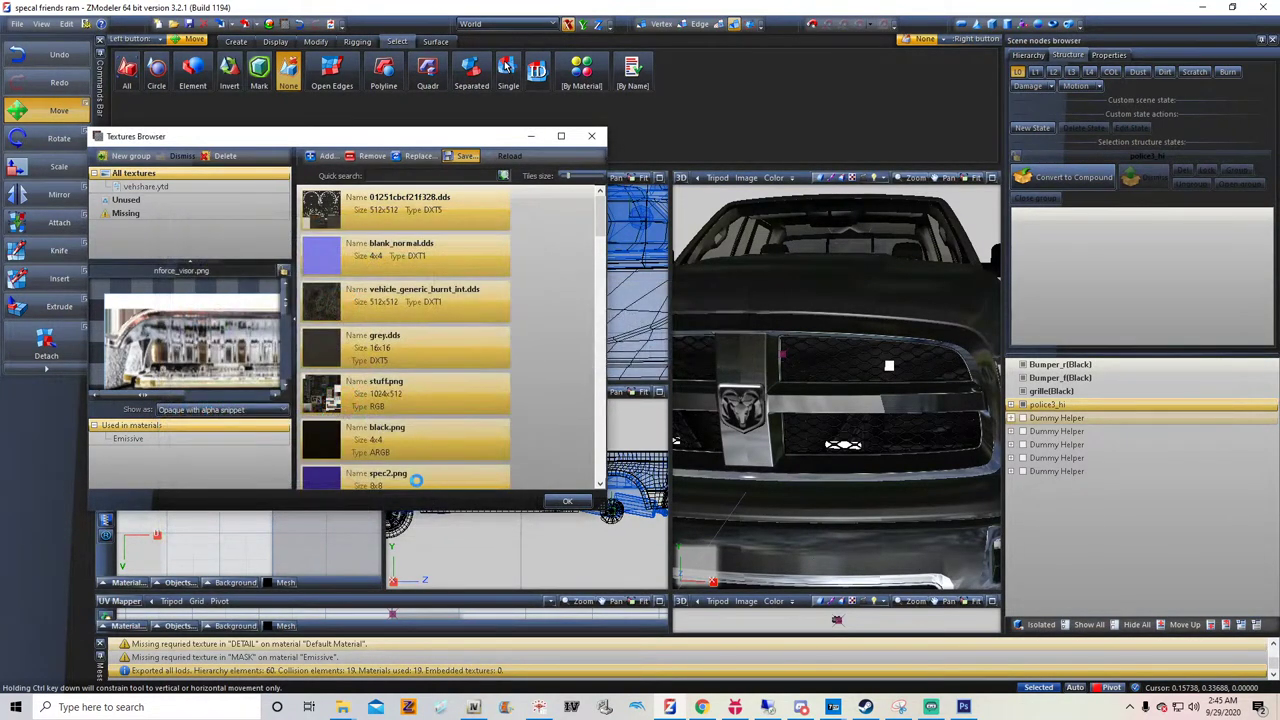
{"action": "key", "text": "Return"}
{"action": "left_click", "coordinate": [676, 358]}
{"action": "left_click", "coordinate": [409, 498]}
{"action": "left_click", "coordinate": [567, 502]}
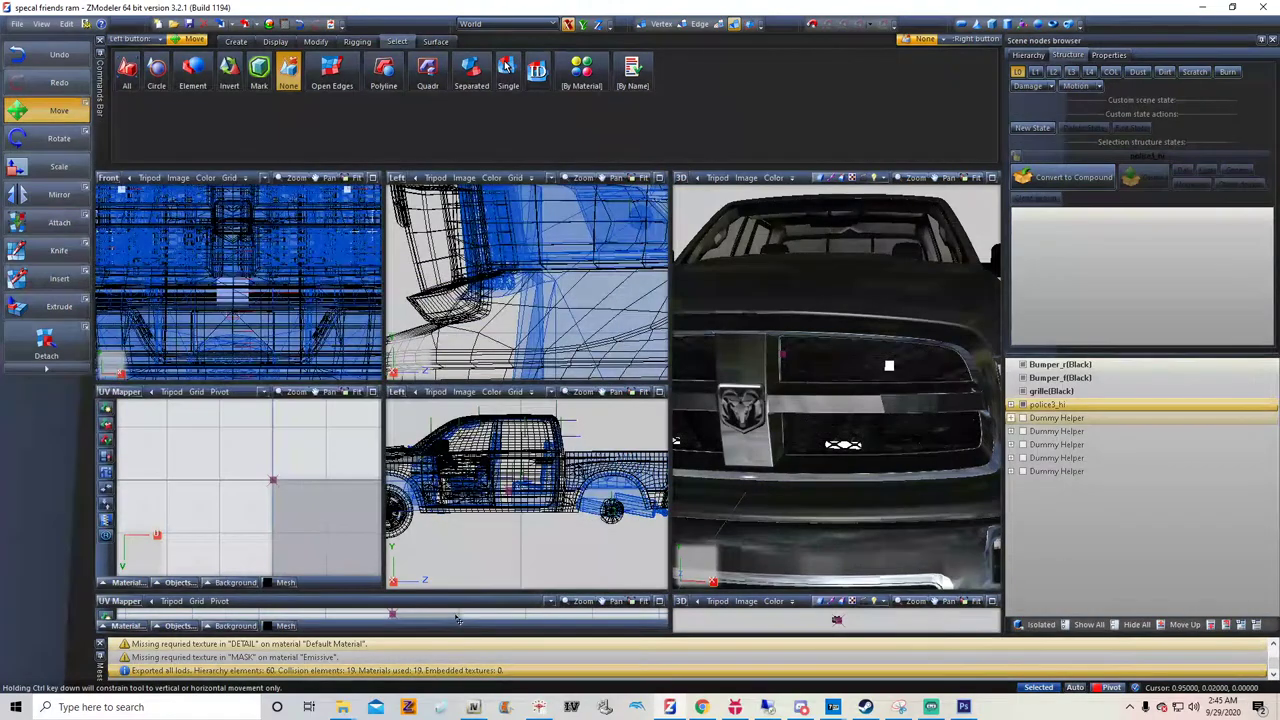
Open DDS Converter and add all DDS textures from the new ram folder on the Desktop
{"action": "left_click", "coordinate": [440, 707]}
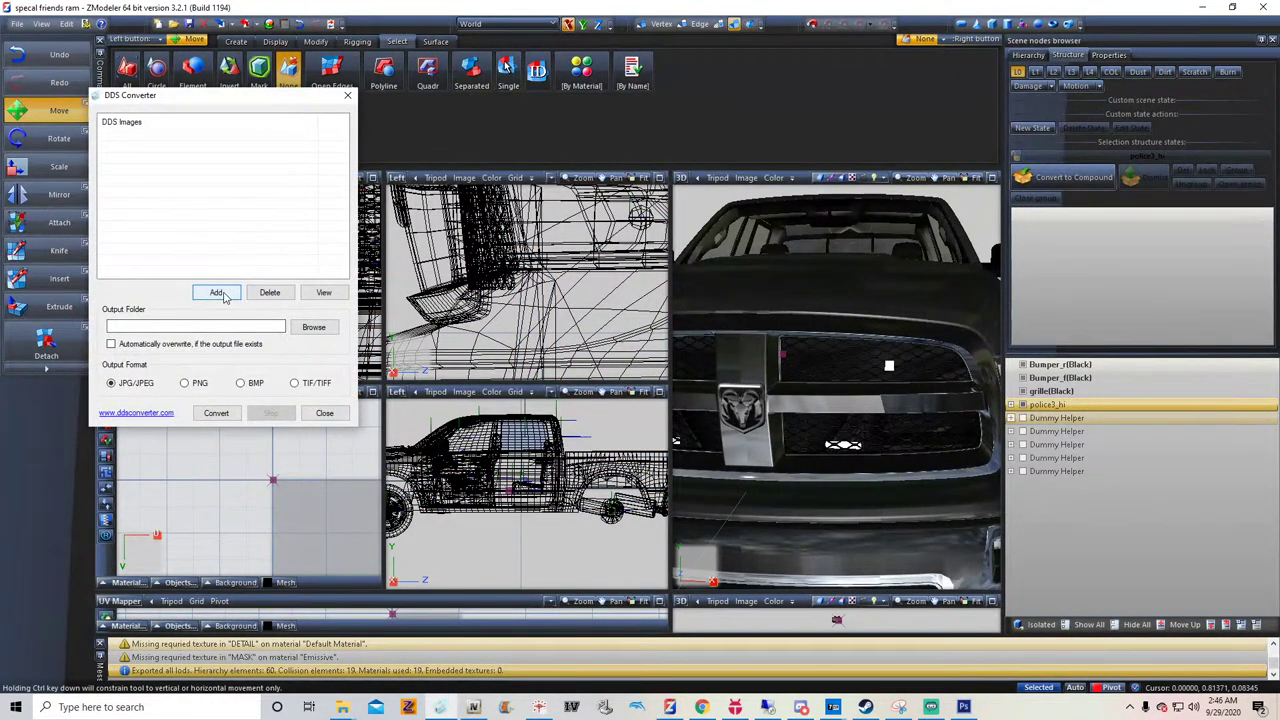
{"action": "left_click", "coordinate": [221, 294]}
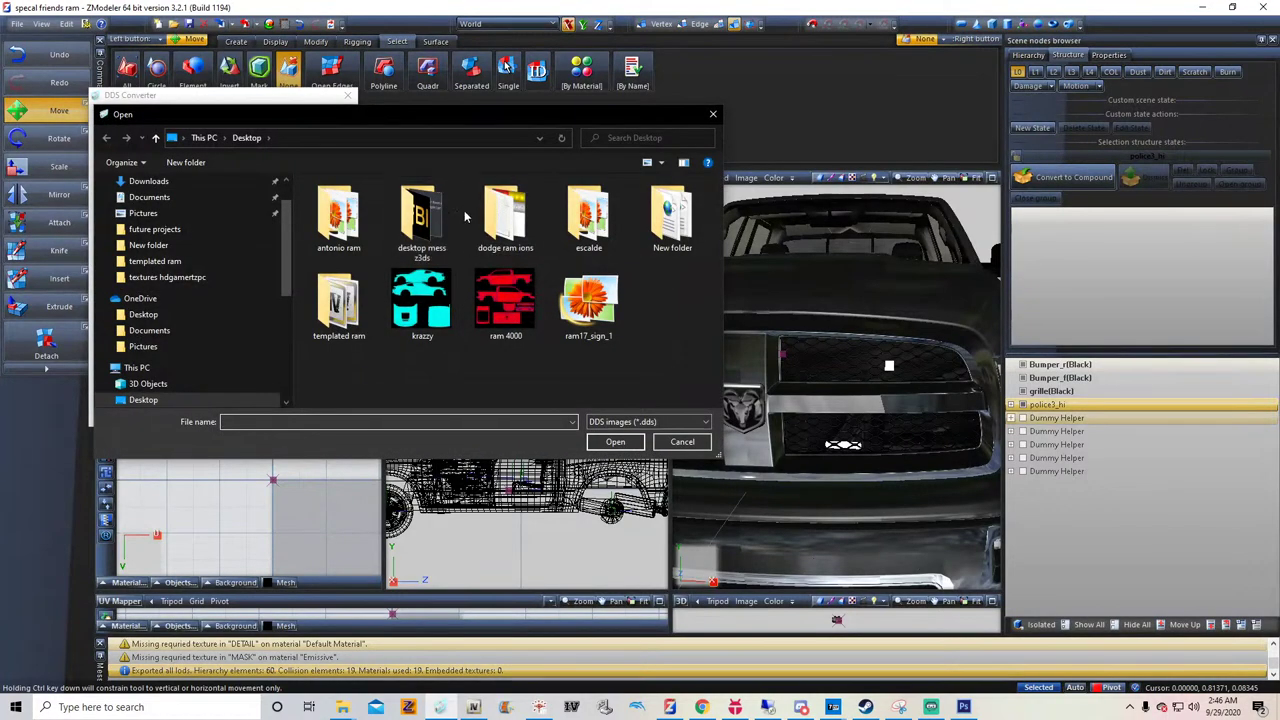
{"action": "double_click", "coordinate": [360, 215]}
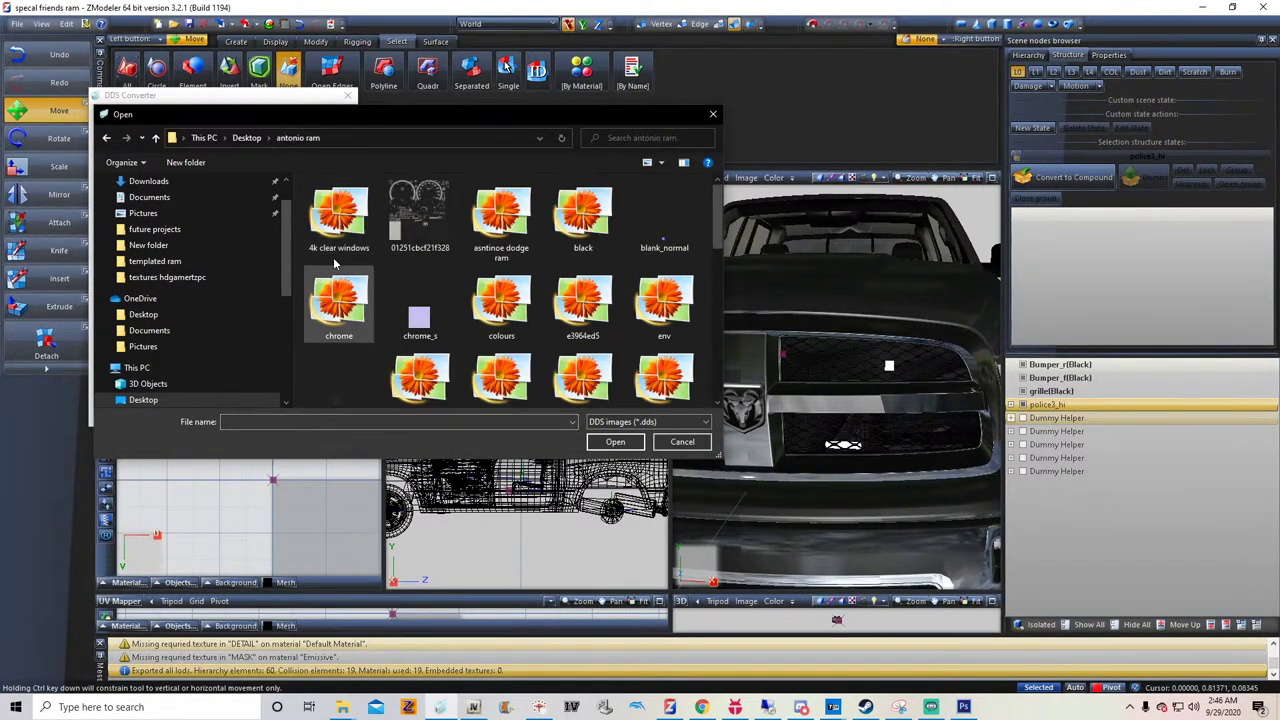
{"action": "left_click_drag", "start_coordinate": [298, 203], "coordinate": [800, 716]}
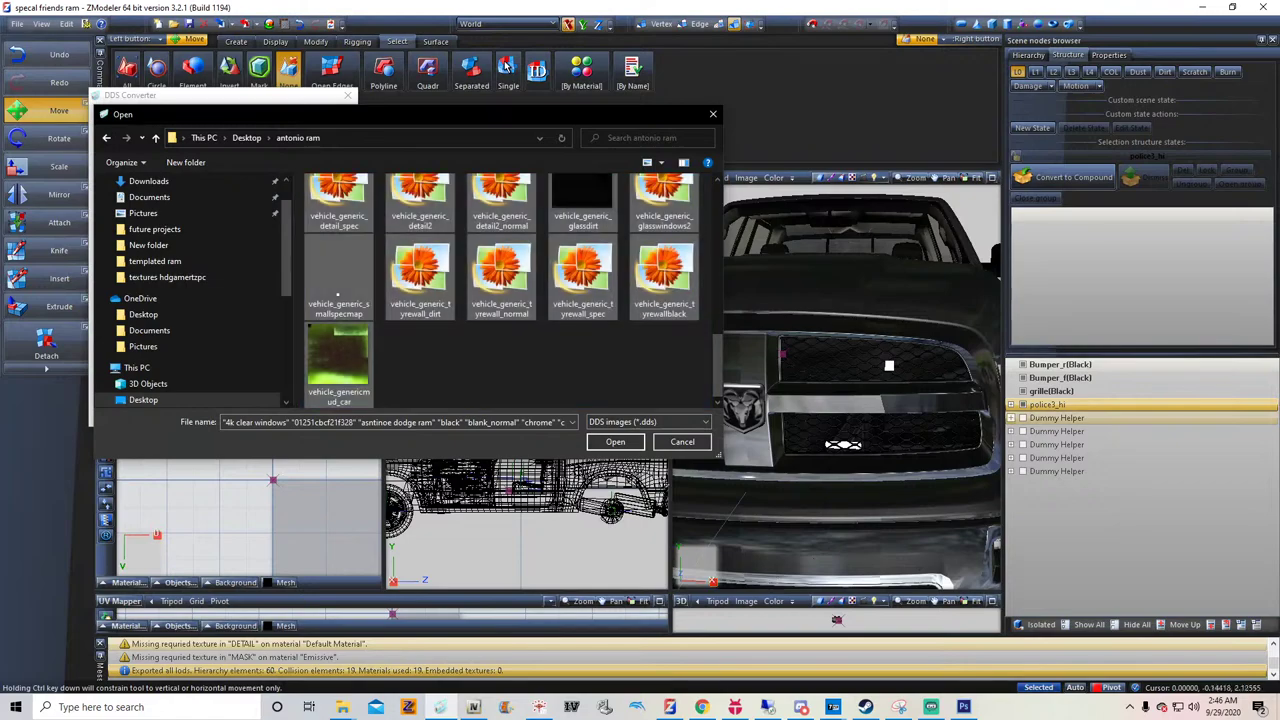
{"action": "left_click", "coordinate": [612, 443]}
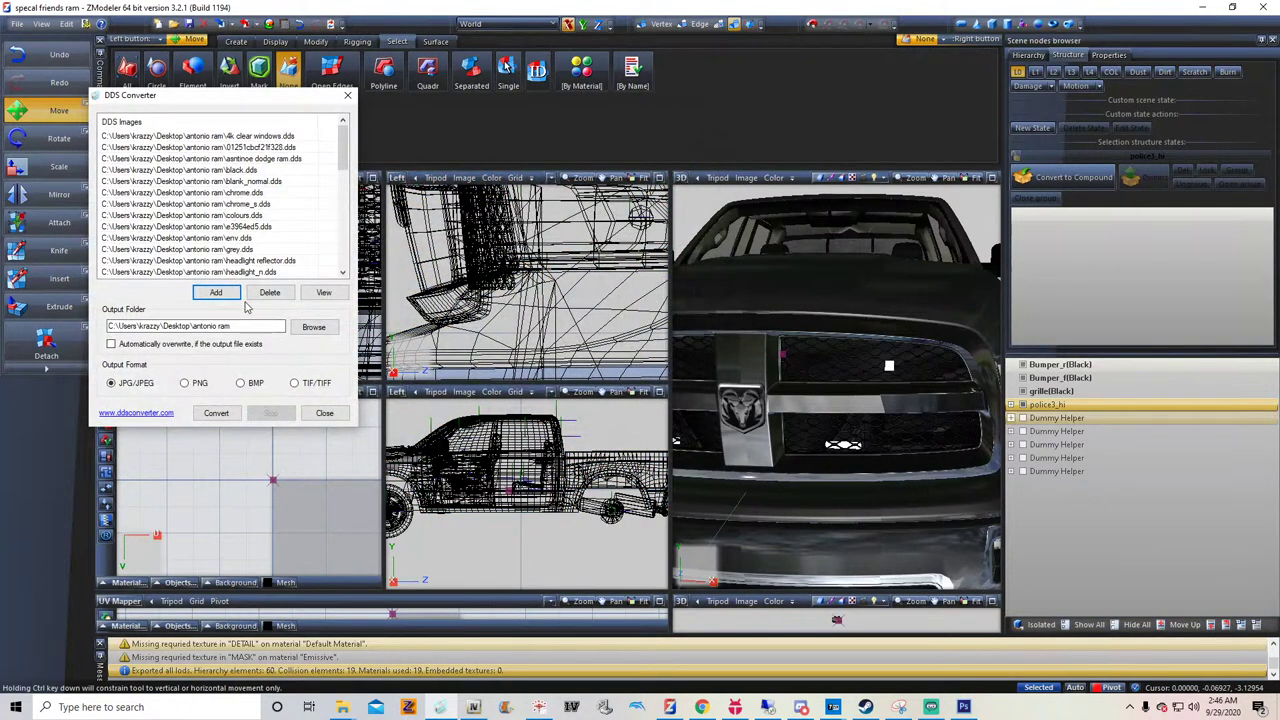
Convert the listed DDS images to PNG in the same ram folder and close the converter
{"action": "left_click", "coordinate": [216, 413]}
{"action": "left_click", "coordinate": [620, 400]}
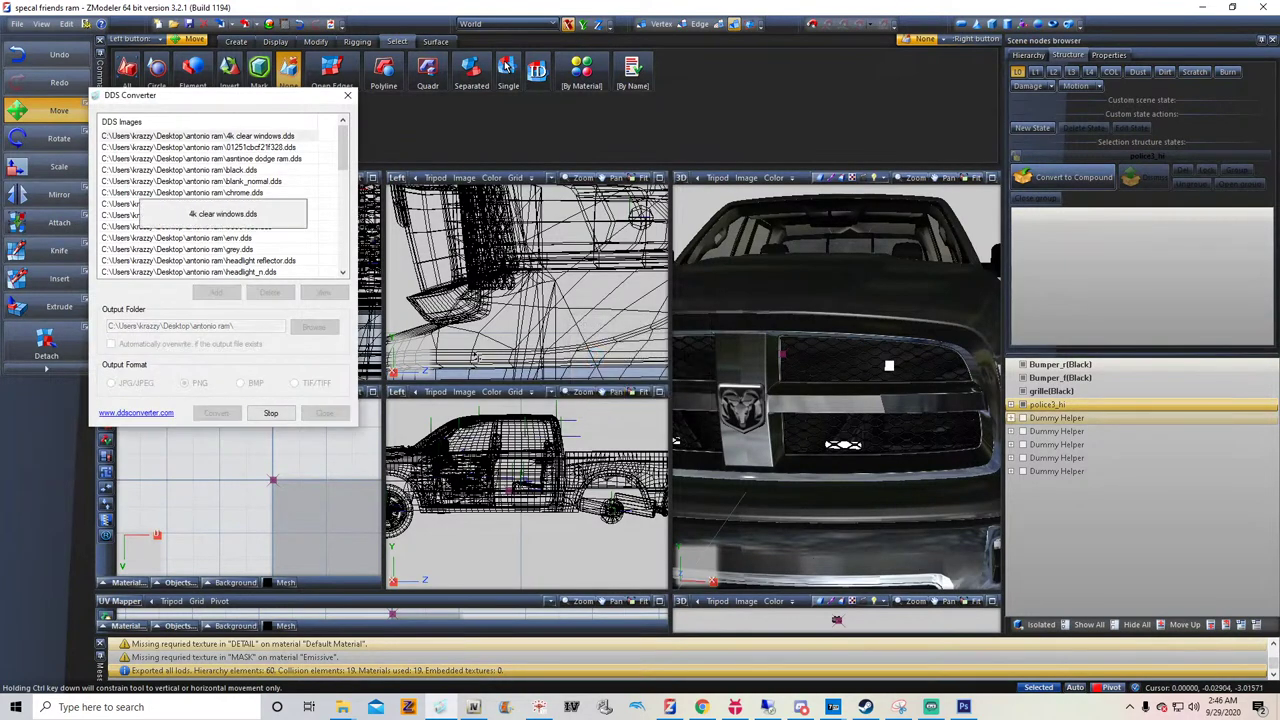
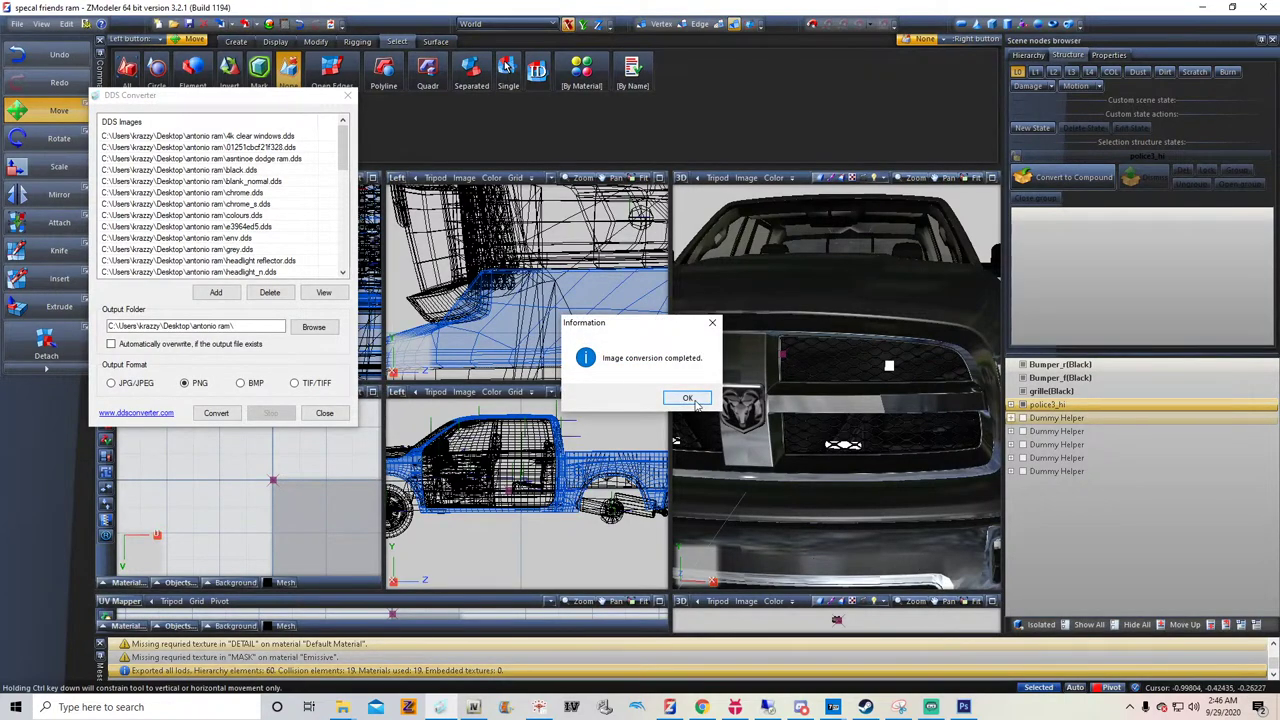
{"action": "left_click", "coordinate": [688, 399]}
{"action": "left_click", "coordinate": [324, 413]}
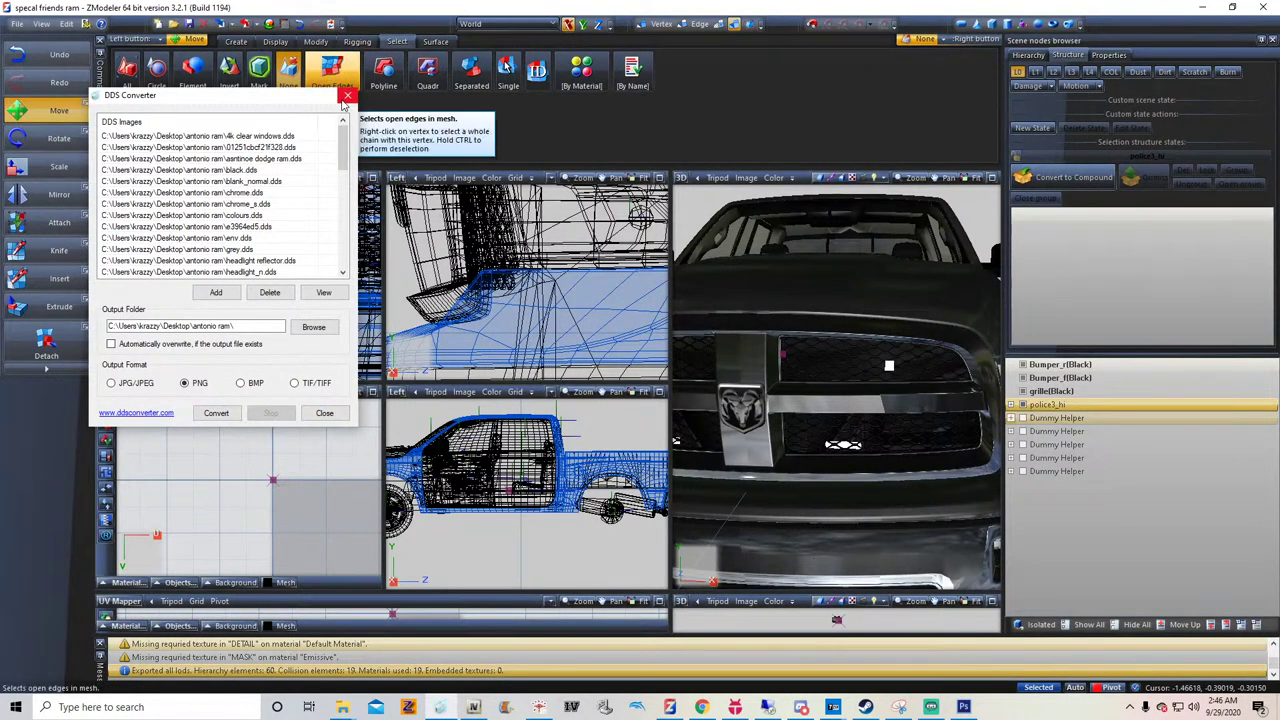
Switch to OpenIV, create a texture dictionary named police3 in the vehicle archive, and start importing textures into it
{"action": "left_click", "coordinate": [473, 706]}
{"action": "right_click", "coordinate": [846, 523]}
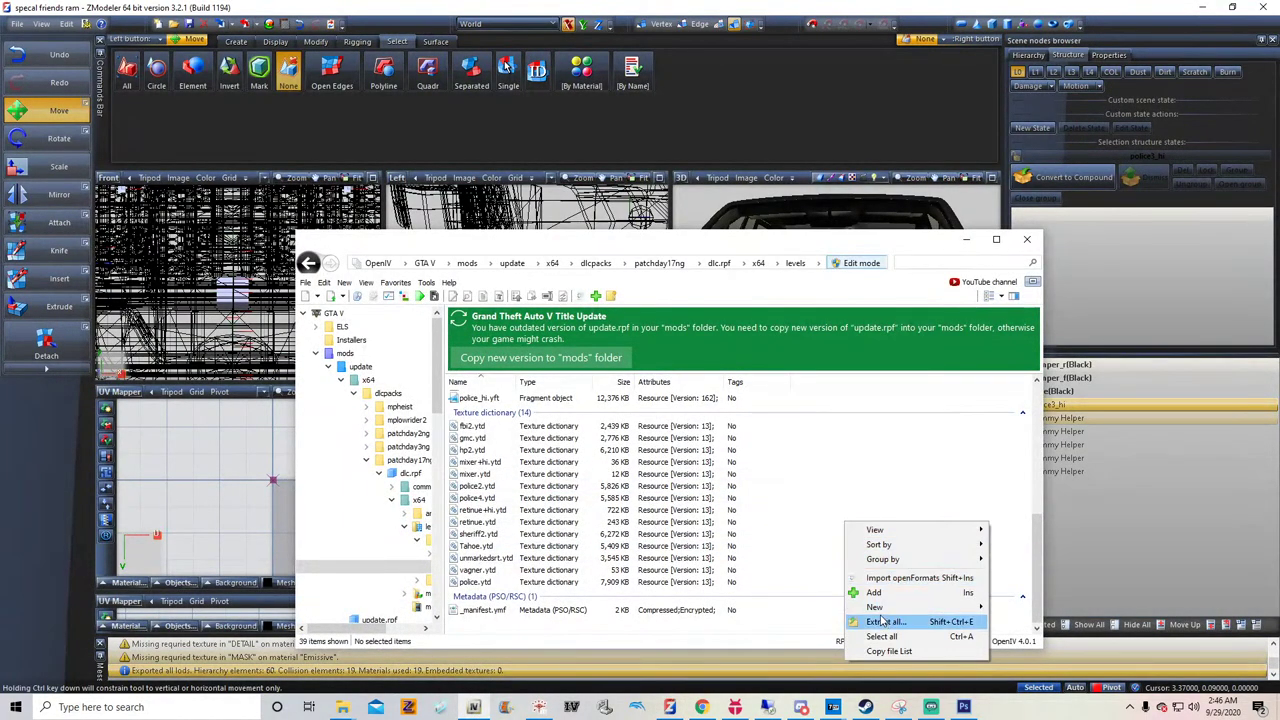
{"action": "mouse_move", "coordinate": [880, 607]}
{"action": "left_click", "coordinate": [1021, 641]}
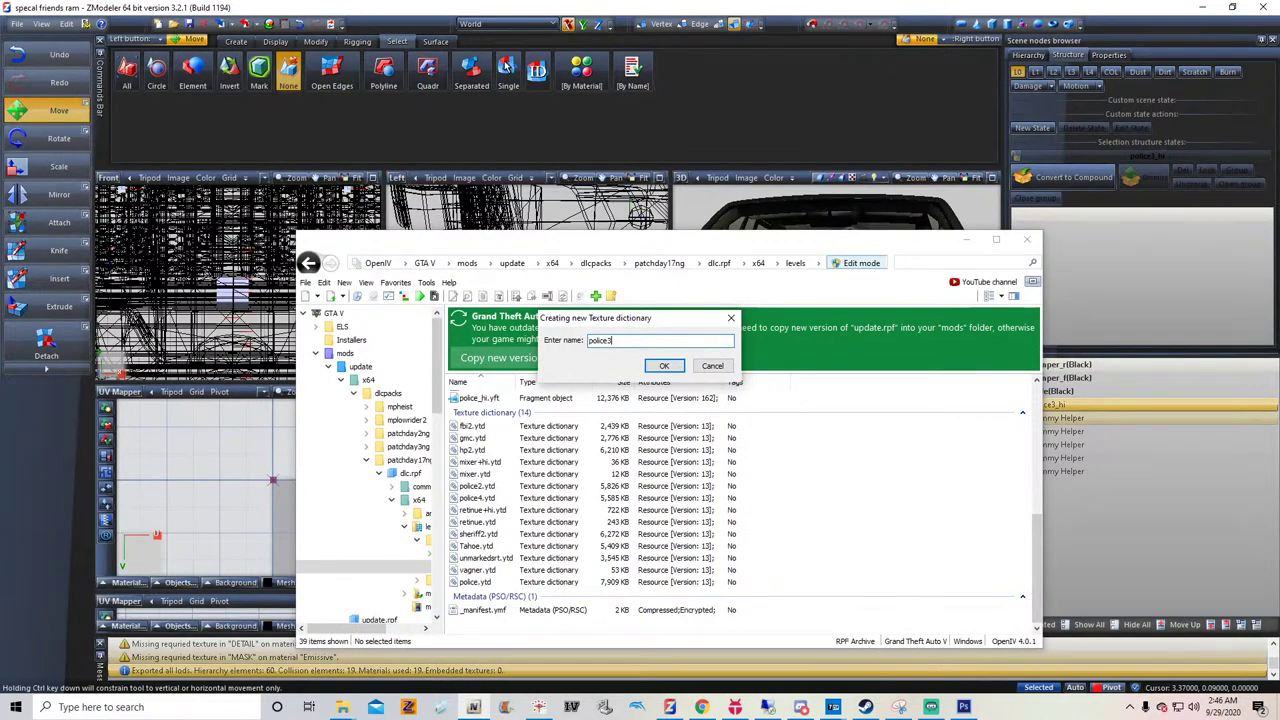
{"action": "key", "text": "Return"}
{"action": "scroll", "coordinate": [600, 580], "scroll_direction": "down", "scroll_amount": 7}
{"action": "left_click", "coordinate": [482, 587]}
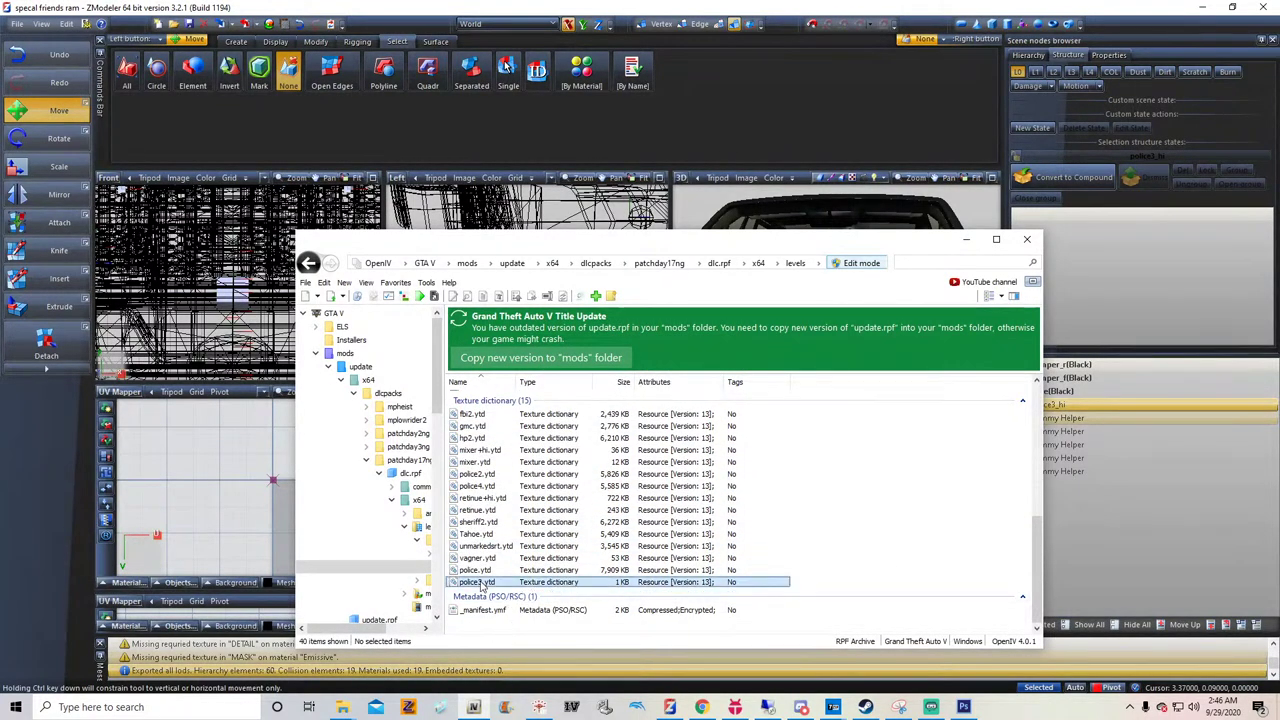
{"action": "double_click", "coordinate": [481, 587]}
{"action": "left_click", "coordinate": [270, 238]}
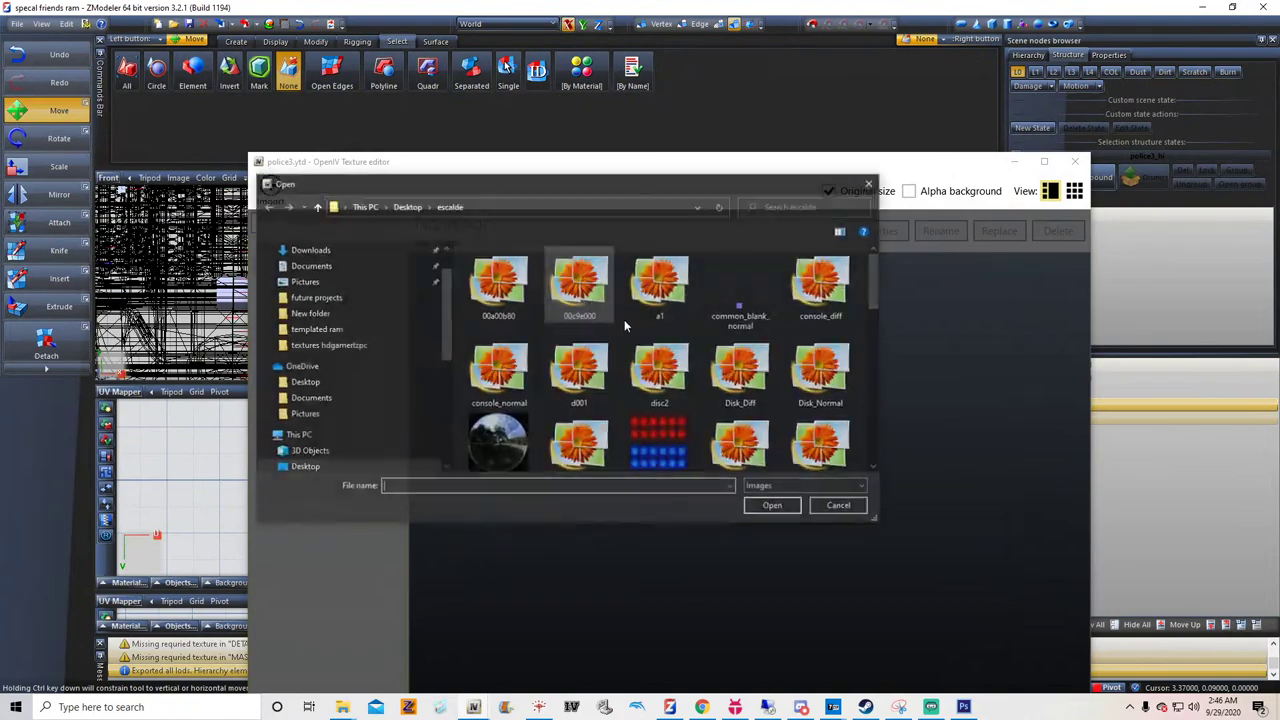
{"action": "left_click", "coordinate": [774, 207]}
{"action": "type", "text": "png"}
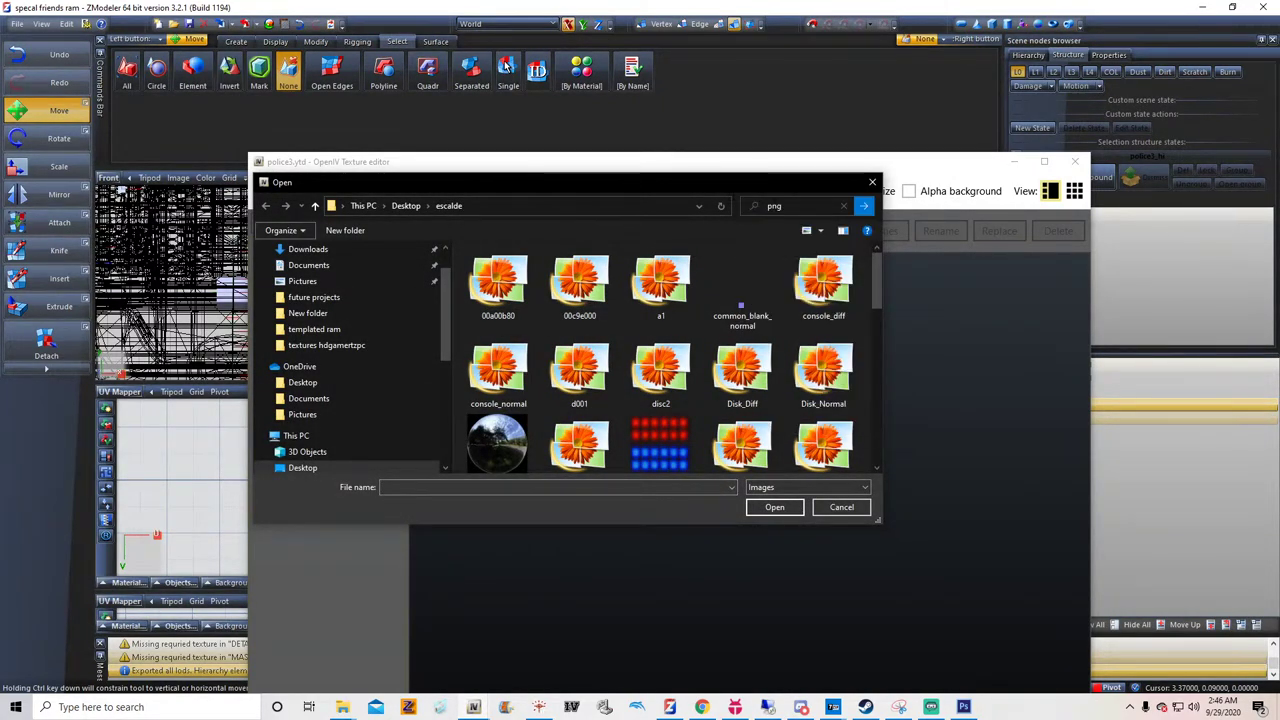
{"action": "key", "text": "Return"}
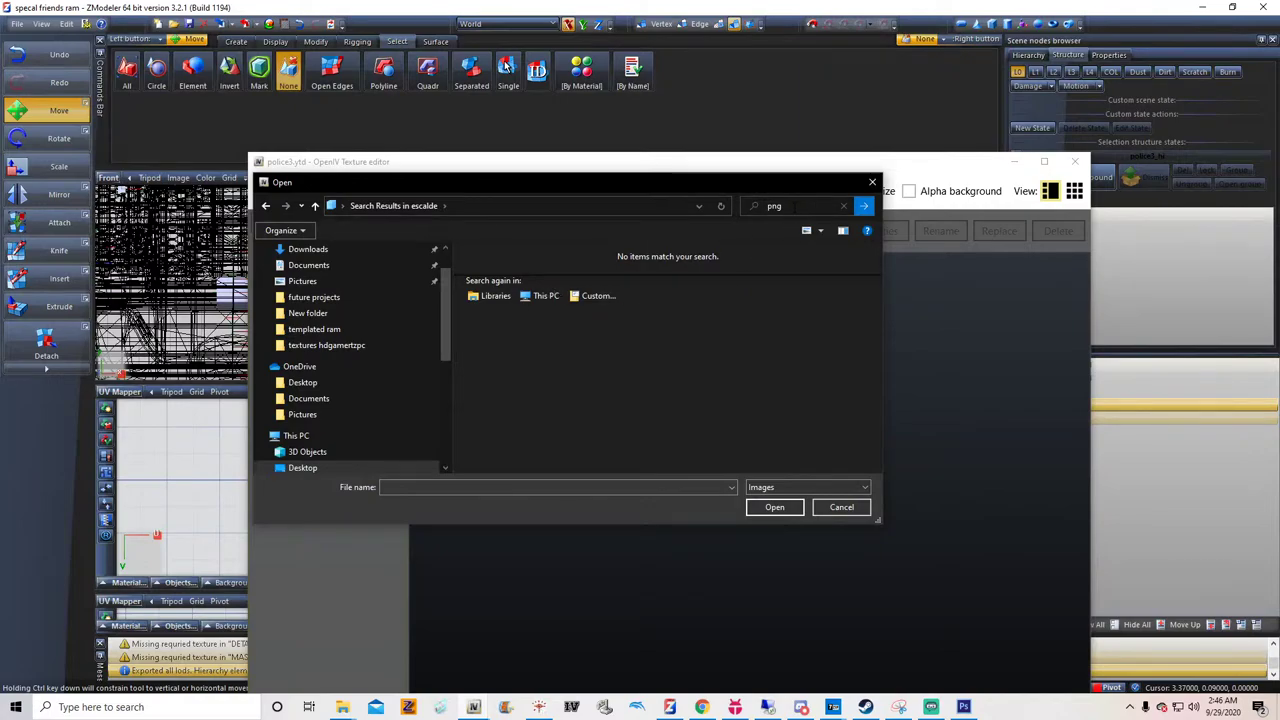
{"action": "left_click", "coordinate": [793, 205]}
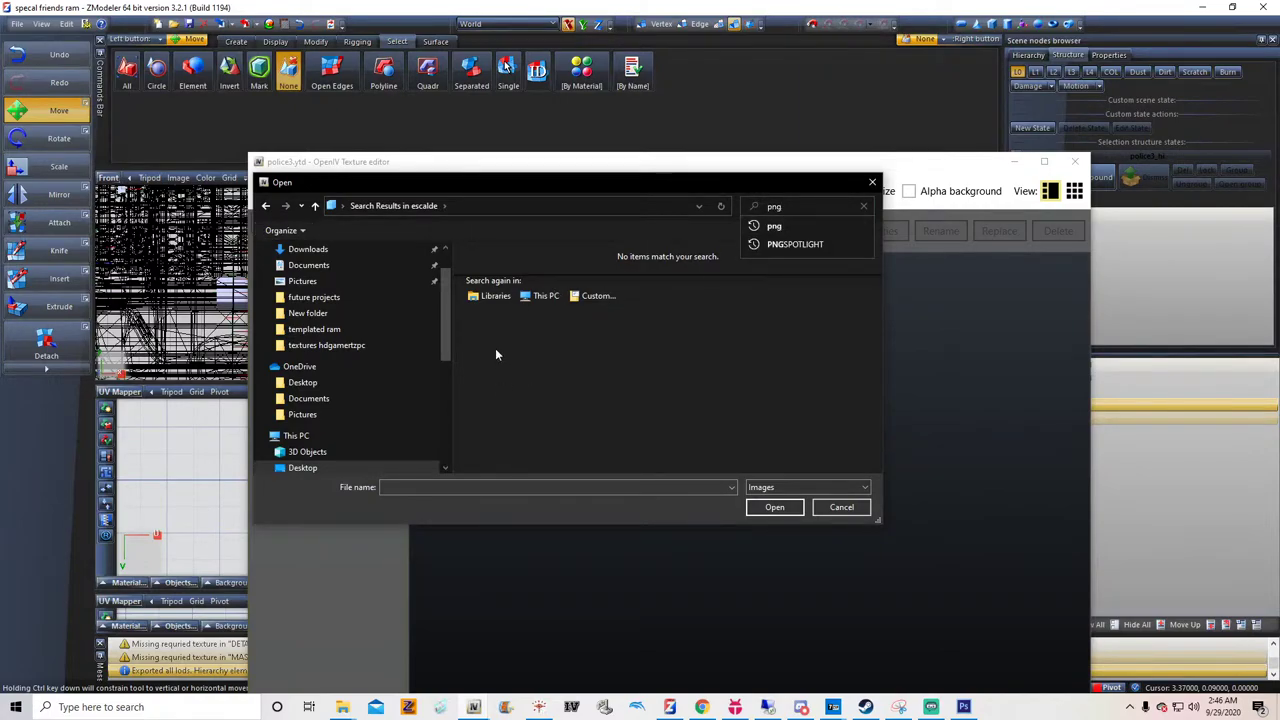
Import all PNG textures from the ram folder on the Desktop into the police3 texture dictionary and save it
{"action": "left_click", "coordinate": [302, 467]}
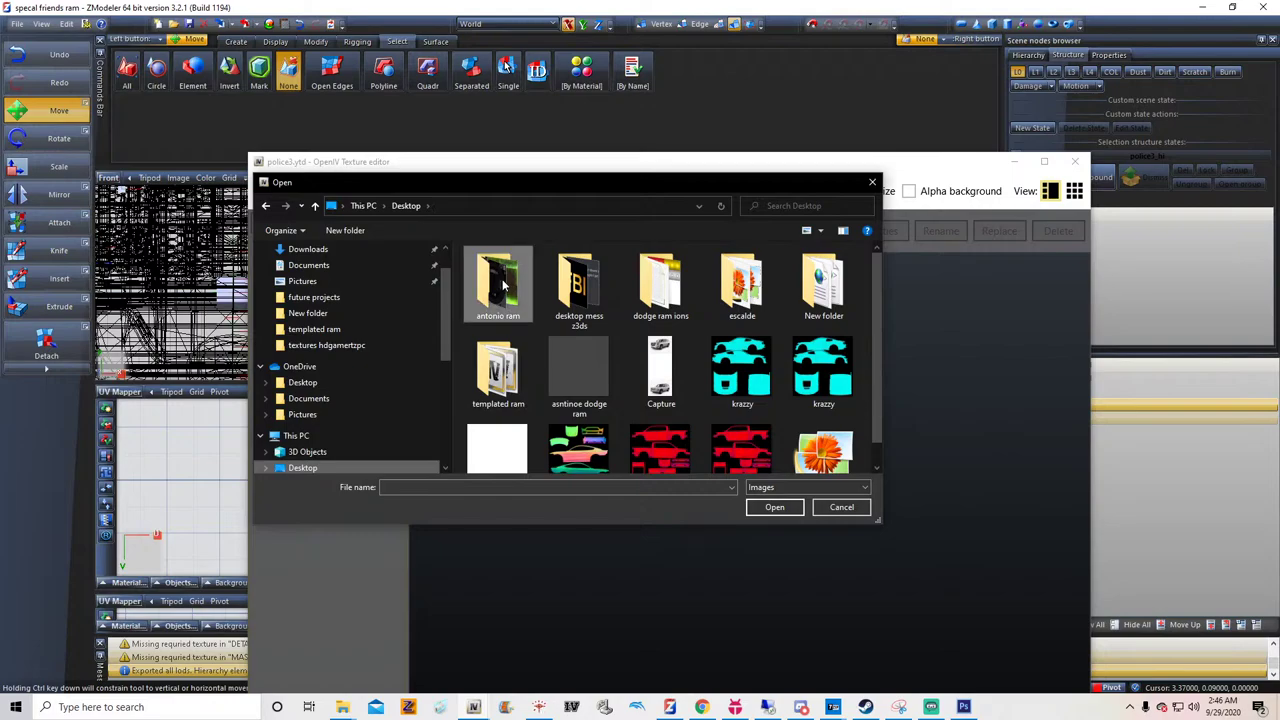
{"action": "double_click", "coordinate": [503, 286]}
{"action": "left_click", "coordinate": [804, 206]}
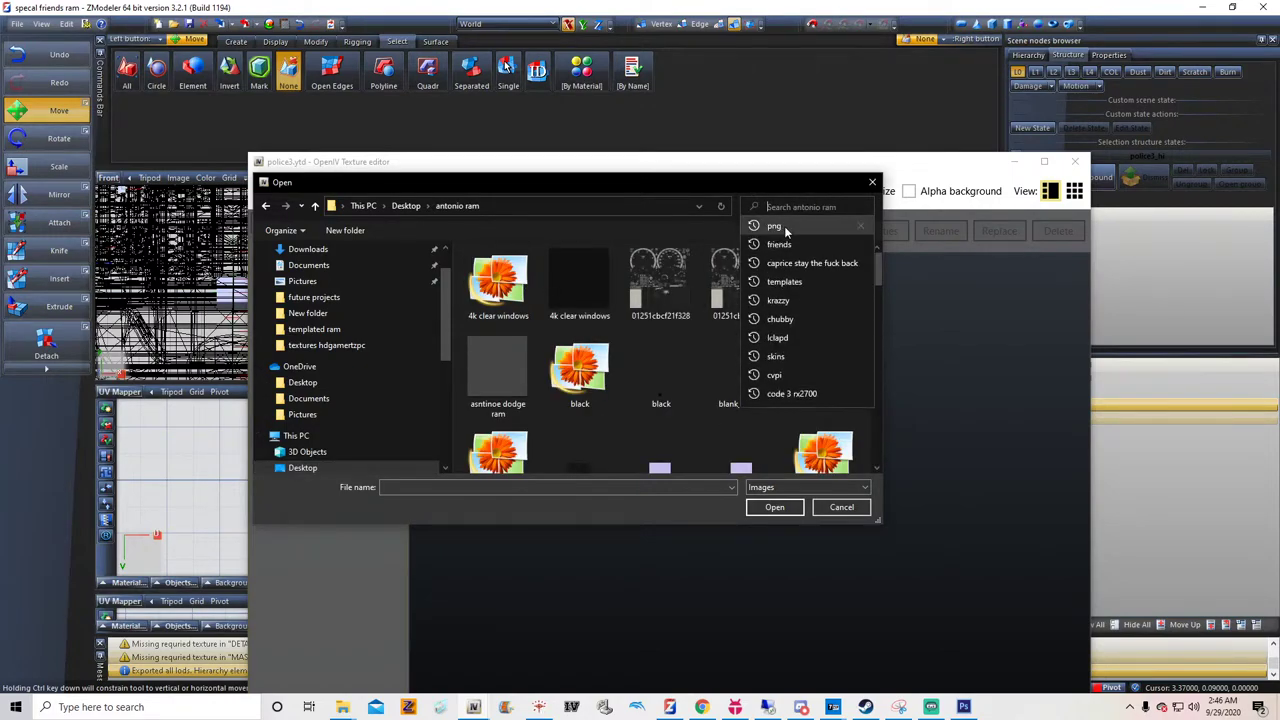
{"action": "type", "text": "png"}
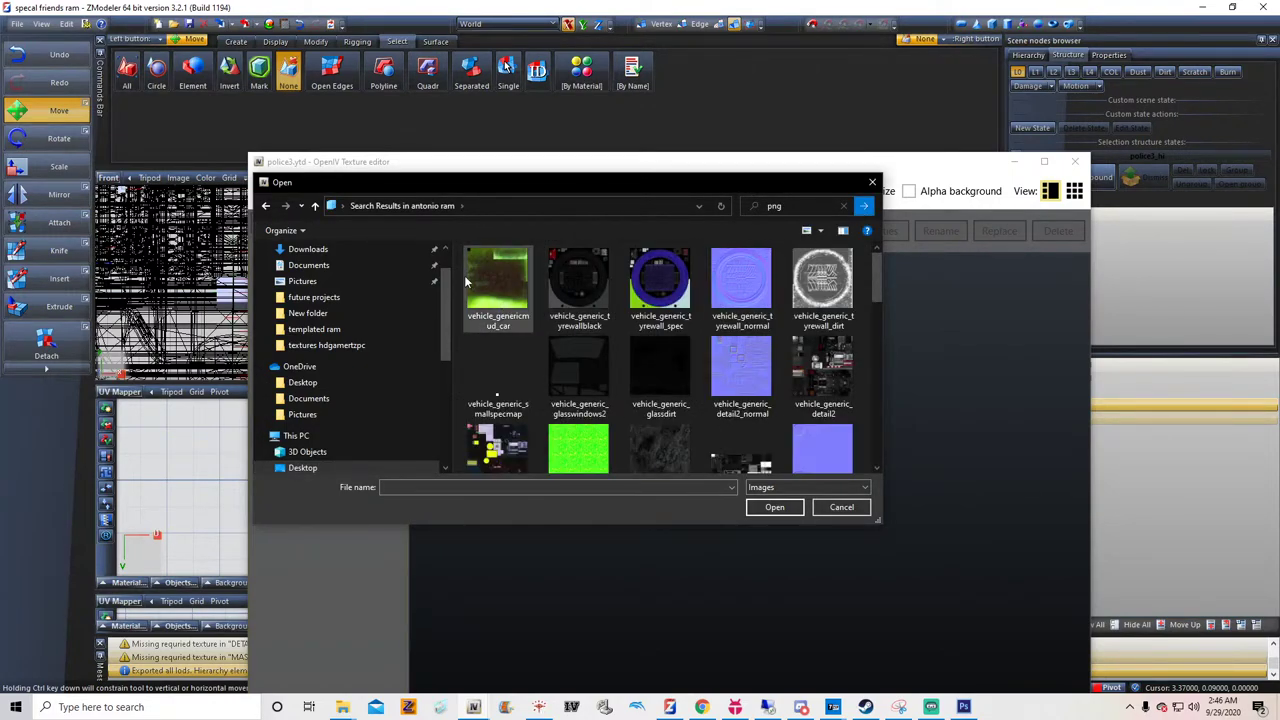
{"action": "left_click_drag", "start_coordinate": [458, 275], "coordinate": [923, 617]}
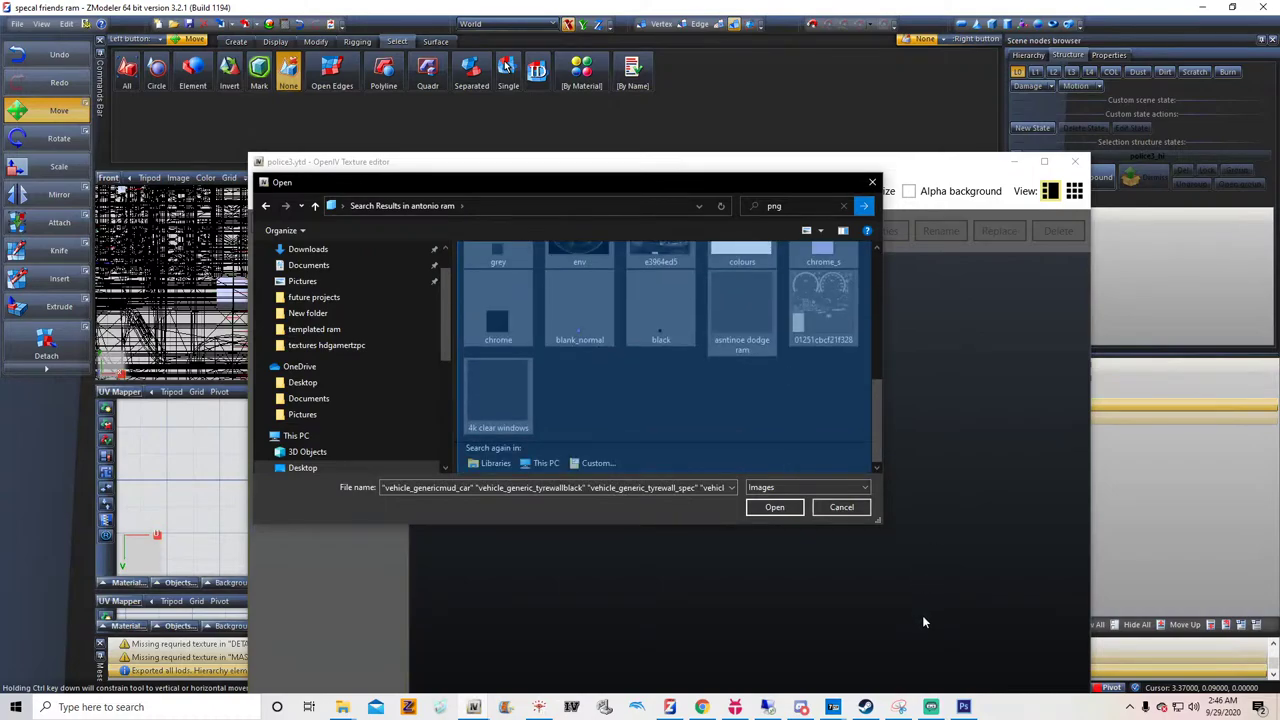
{"action": "left_click", "coordinate": [766, 507]}
{"action": "left_click", "coordinate": [722, 518]}
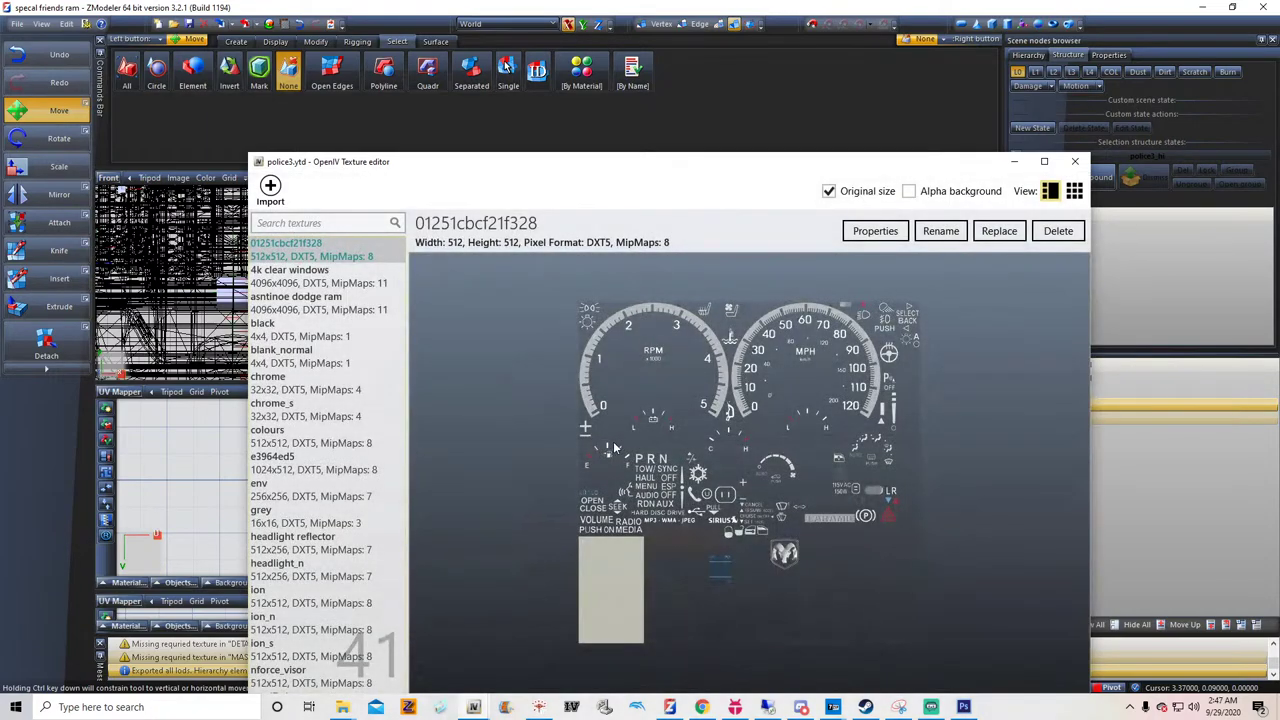
{"action": "left_click_drag", "start_coordinate": [799, 170], "coordinate": [825, 37]}
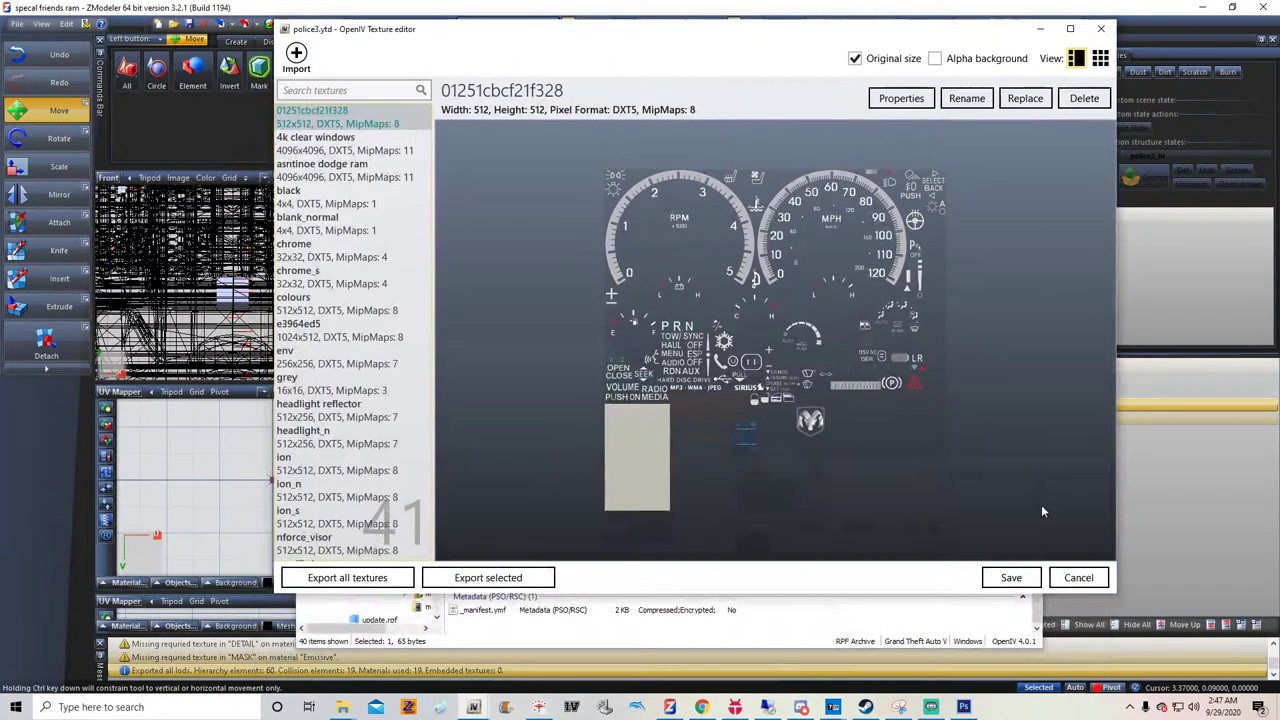
{"action": "left_click", "coordinate": [1006, 574]}
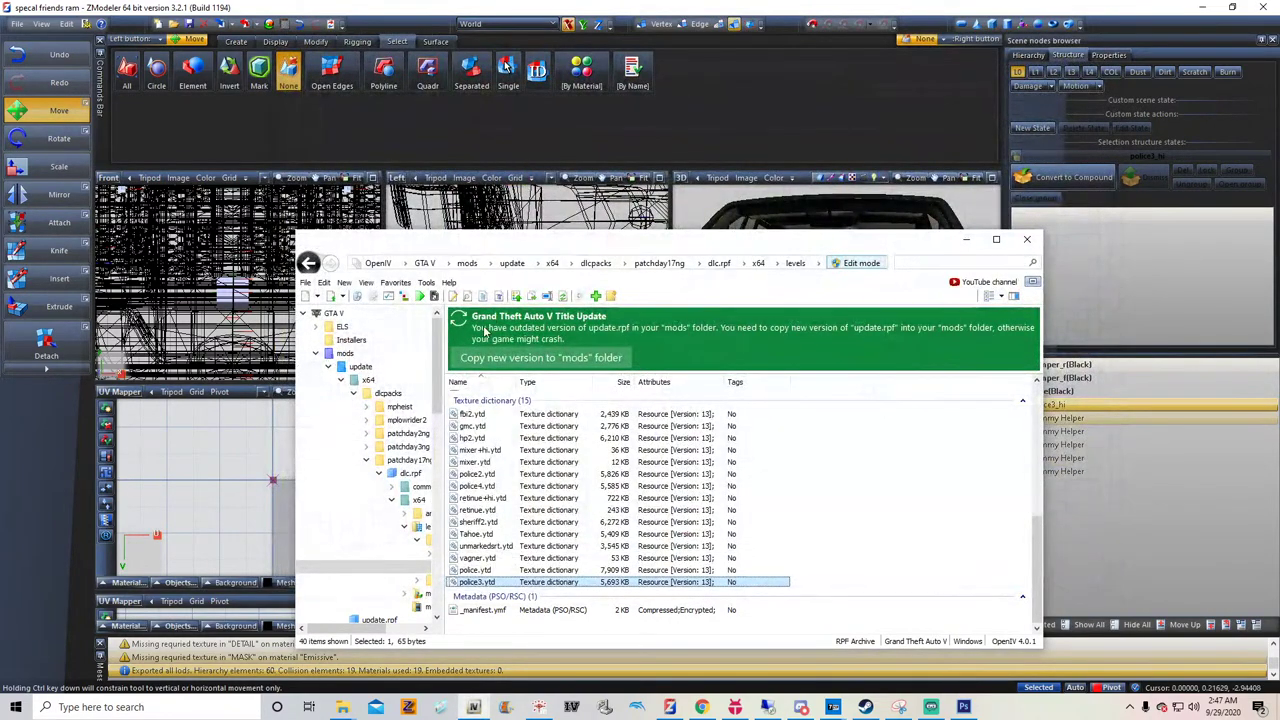
Open police3.yft in the model viewer, examine the front grille for the emergency lights, and close the viewer
{"action": "scroll", "coordinate": [557, 563], "scroll_direction": "up", "scroll_amount": 8}
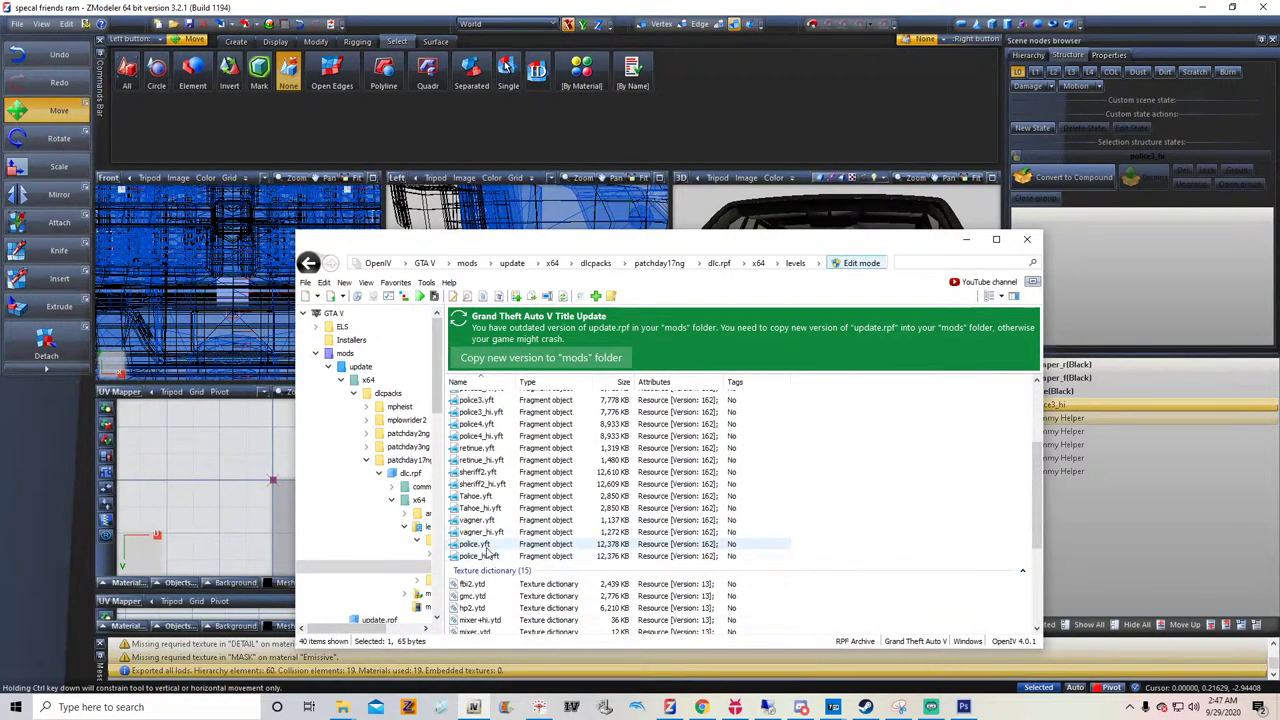
{"action": "left_click", "coordinate": [480, 530]}
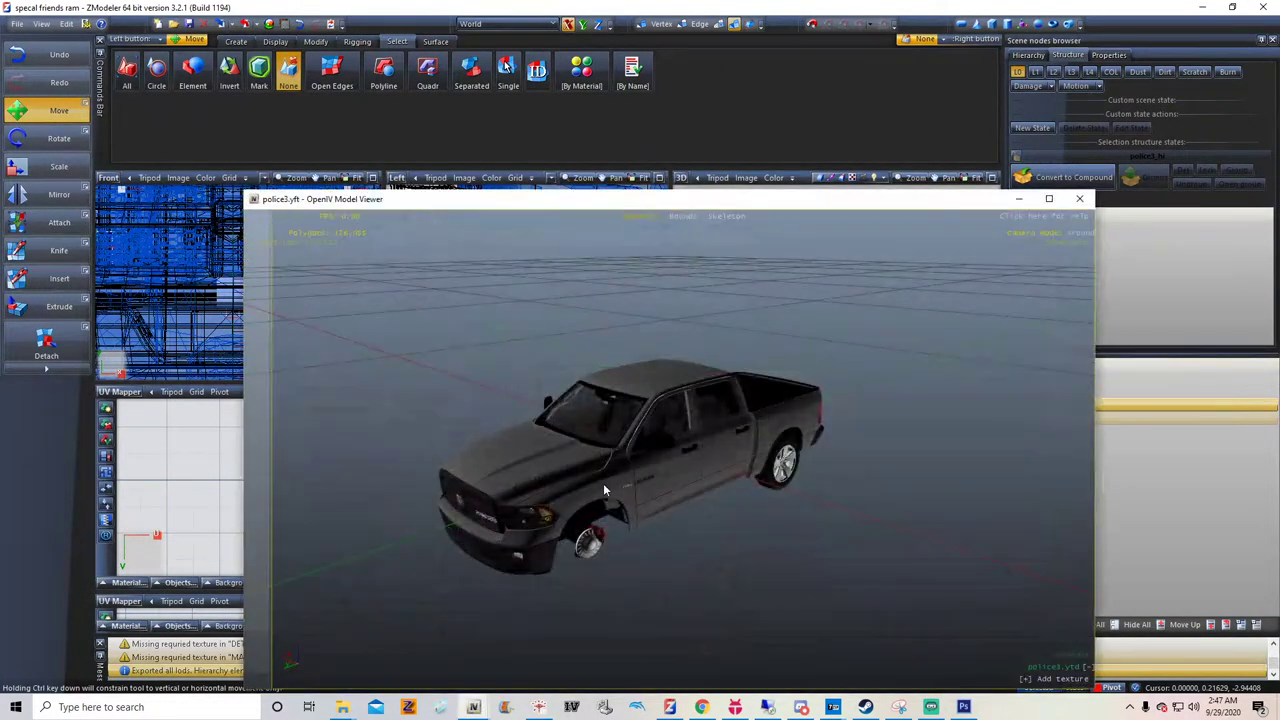
{"action": "left_click_drag", "start_coordinate": [603, 485], "coordinate": [683, 466]}
{"action": "scroll", "coordinate": [680, 466], "scroll_direction": "up", "scroll_amount": 5}
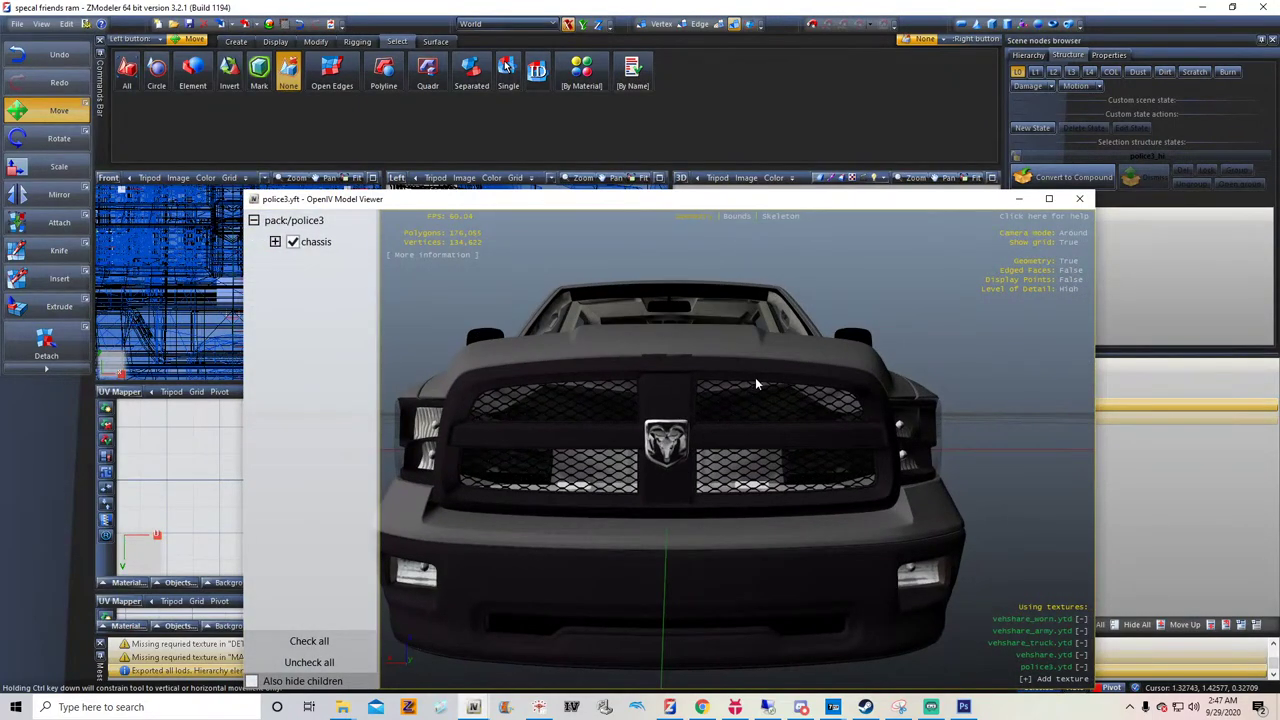
{"action": "left_click_drag", "start_coordinate": [755, 379], "coordinate": [757, 396]}
{"action": "scroll", "coordinate": [681, 601], "scroll_direction": "up", "scroll_amount": 5}
{"action": "left_click_drag", "start_coordinate": [681, 600], "coordinate": [693, 559]}
{"action": "scroll", "coordinate": [690, 570], "scroll_direction": "down", "scroll_amount": 6}
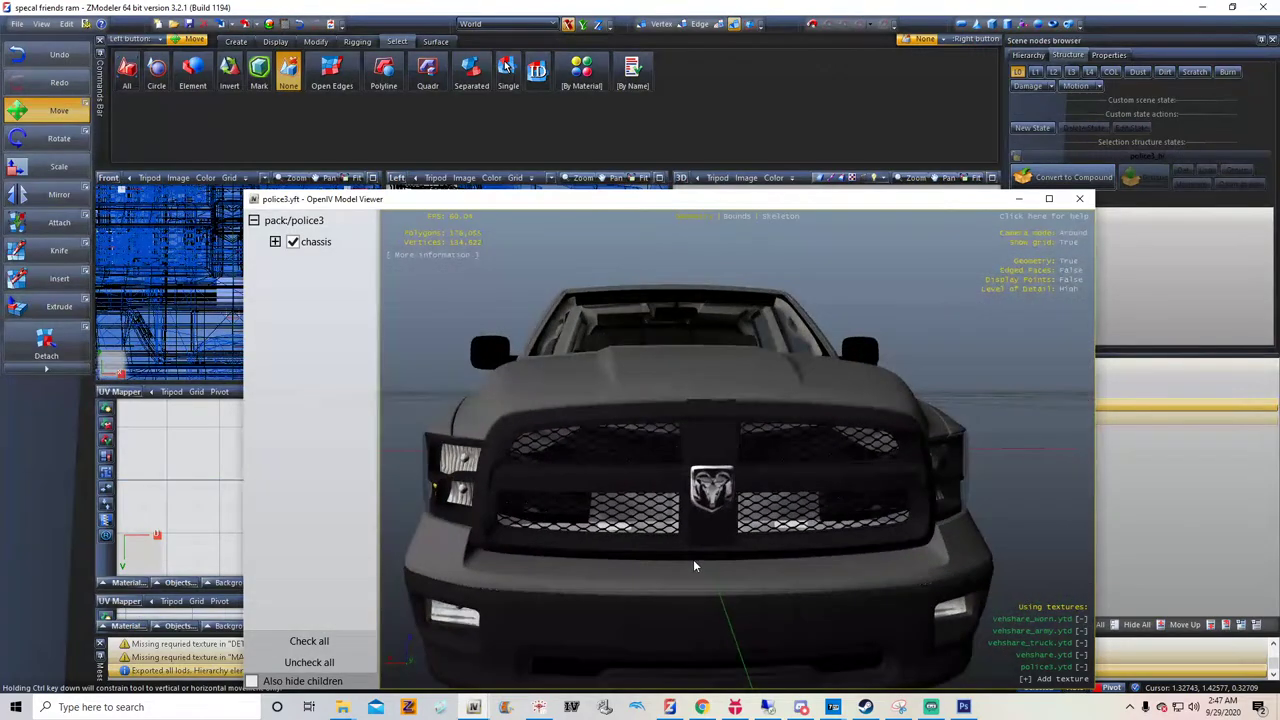
{"action": "left_click", "coordinate": [1079, 198]}
Inspect the nforce_visor texture in police3.ytd and close the texture editor
{"action": "double_click", "coordinate": [522, 584]}
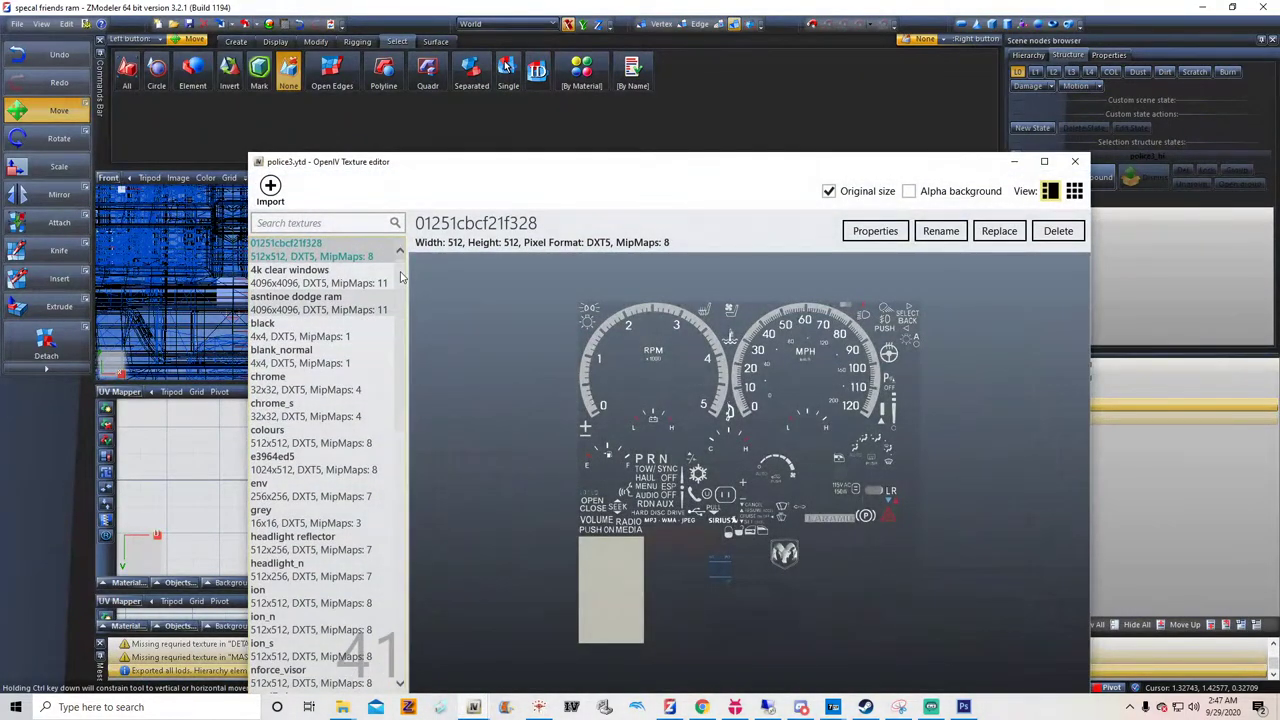
{"action": "left_click_drag", "start_coordinate": [401, 279], "coordinate": [402, 383]}
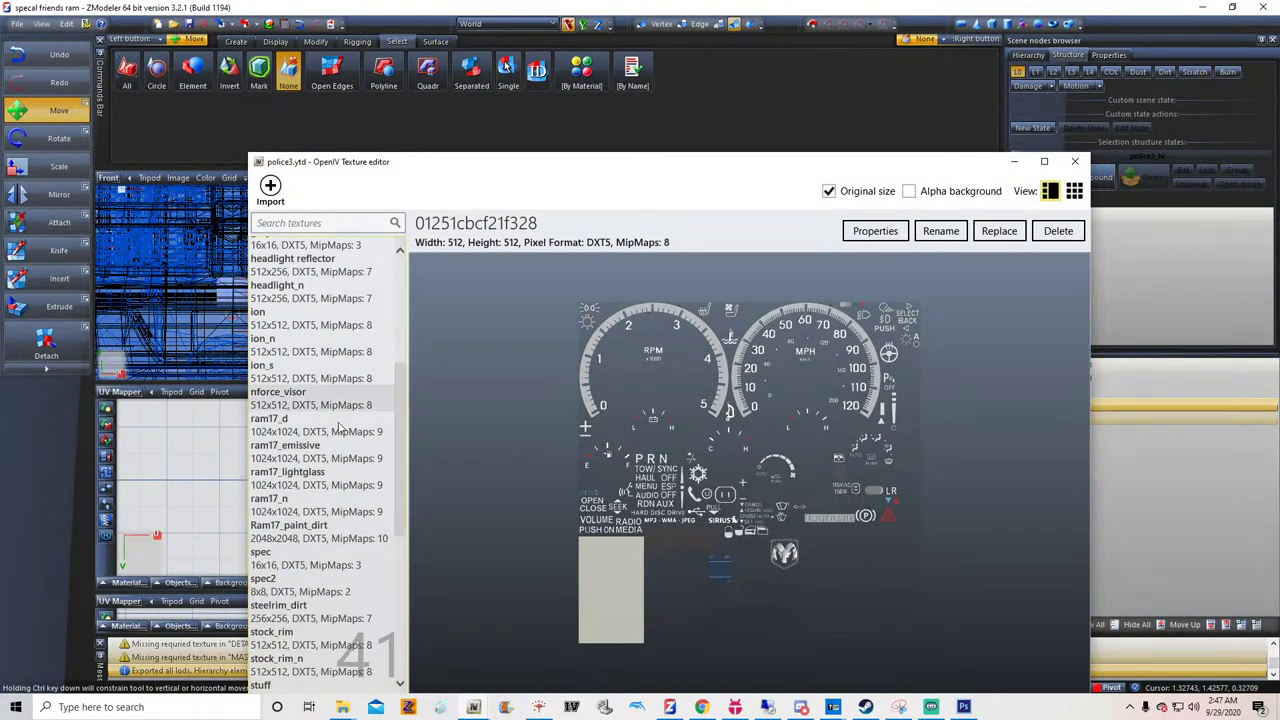
{"action": "left_click", "coordinate": [306, 405]}
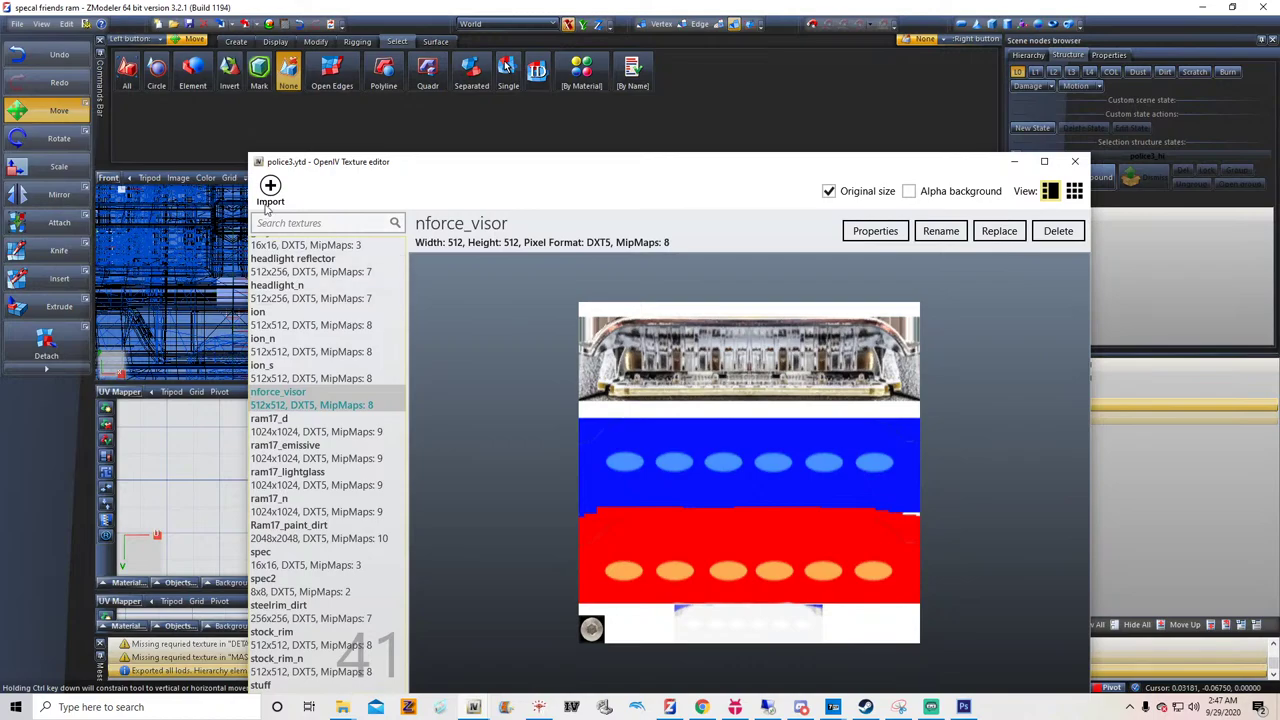
{"action": "left_click", "coordinate": [1075, 161]}
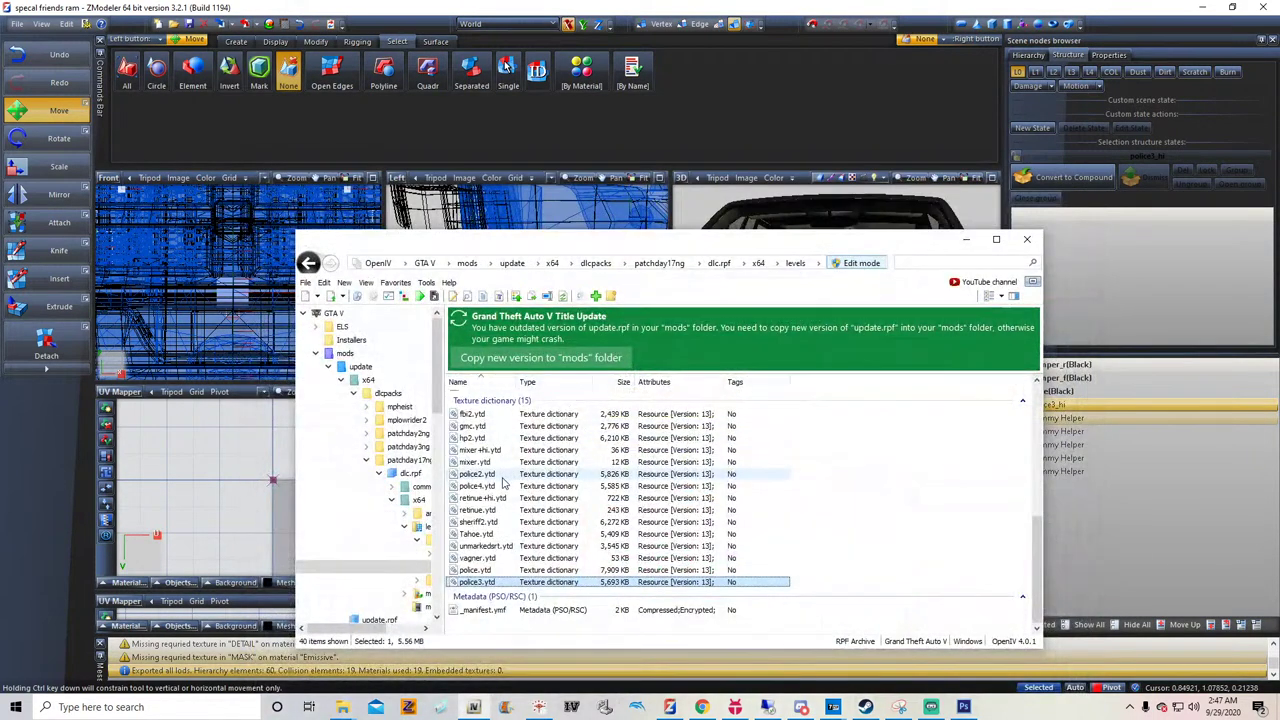
Reopen police3.yft in the model viewer and check the grille lights up close
{"action": "left_click", "coordinate": [490, 512]}
{"action": "scroll", "coordinate": [485, 478], "scroll_direction": "up", "scroll_amount": 3}
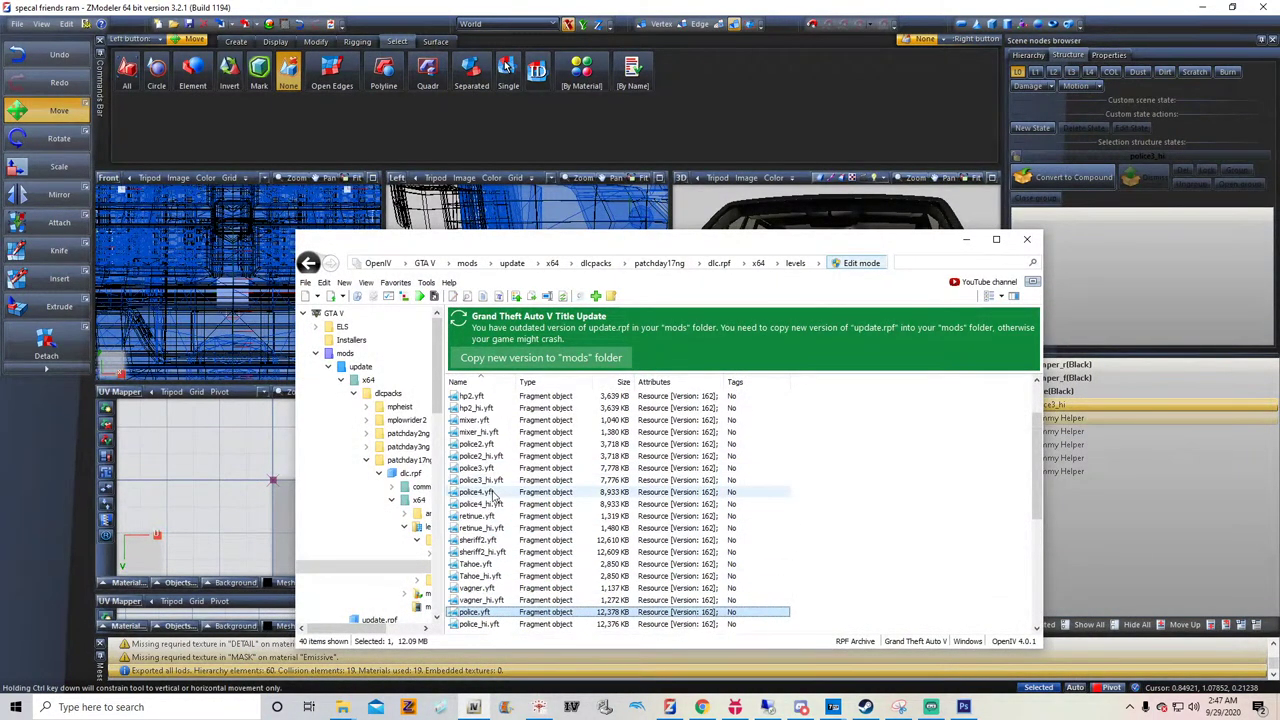
{"action": "left_click", "coordinate": [478, 468]}
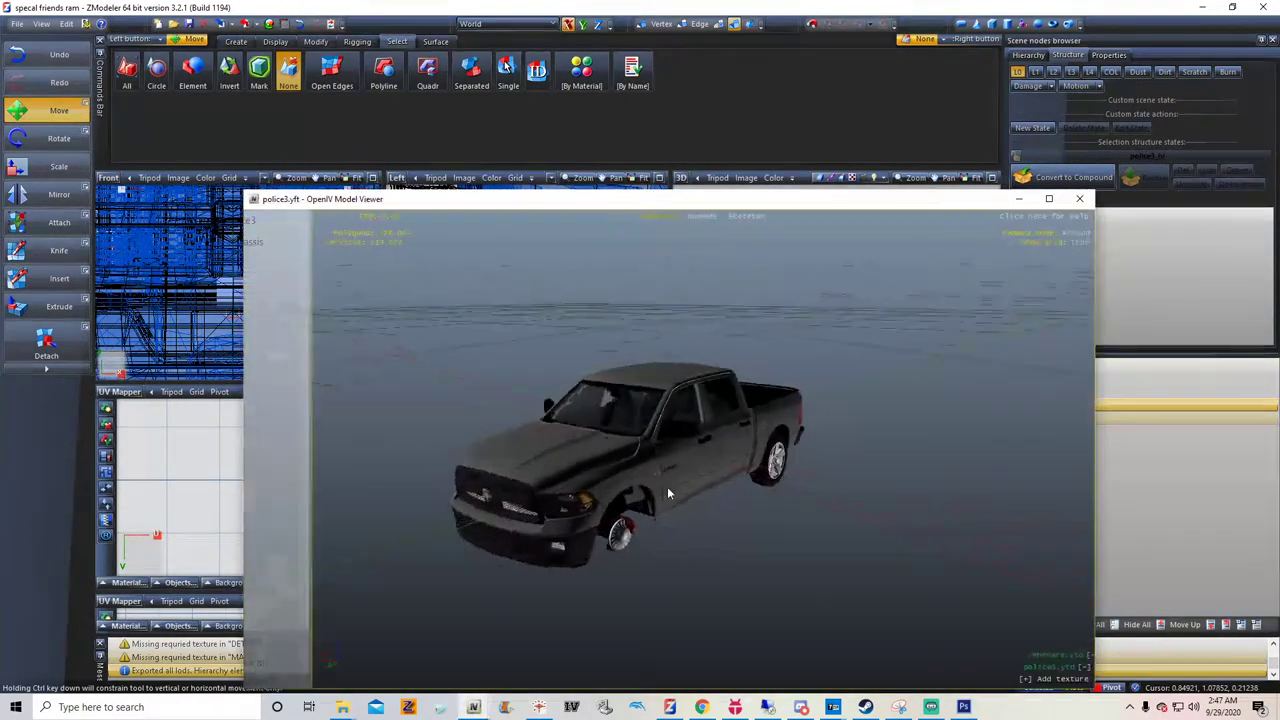
{"action": "mouse_move", "coordinate": [667, 486]}
{"action": "left_mouse_down"}
{"action": "mouse_move", "coordinate": [613, 461]}
{"action": "mouse_move", "coordinate": [656, 476]}
{"action": "left_mouse_up"}
{"action": "scroll", "coordinate": [613, 461], "scroll_direction": "up", "scroll_amount": 3}
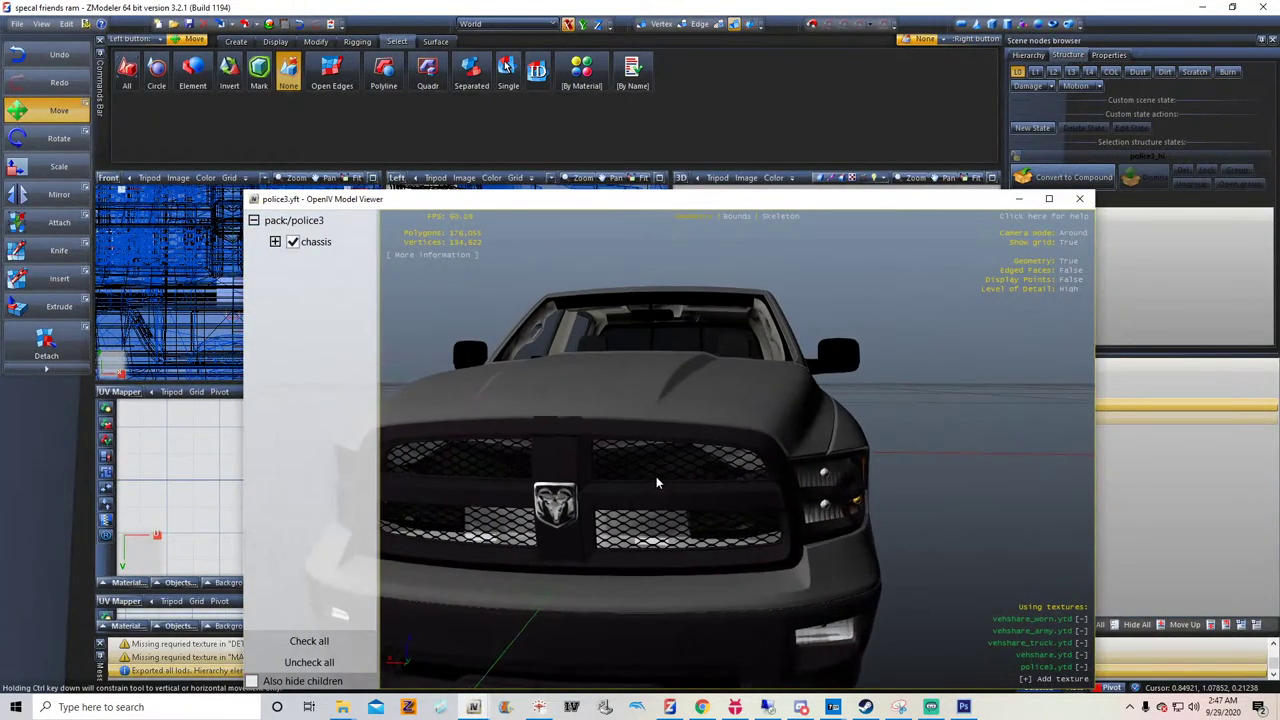
Switch to ZModeler, enable the first loose Dummy Helper, and move it into the chassis of police3_hi between extra_1 and extra_2
{"action": "left_click", "coordinate": [671, 707]}
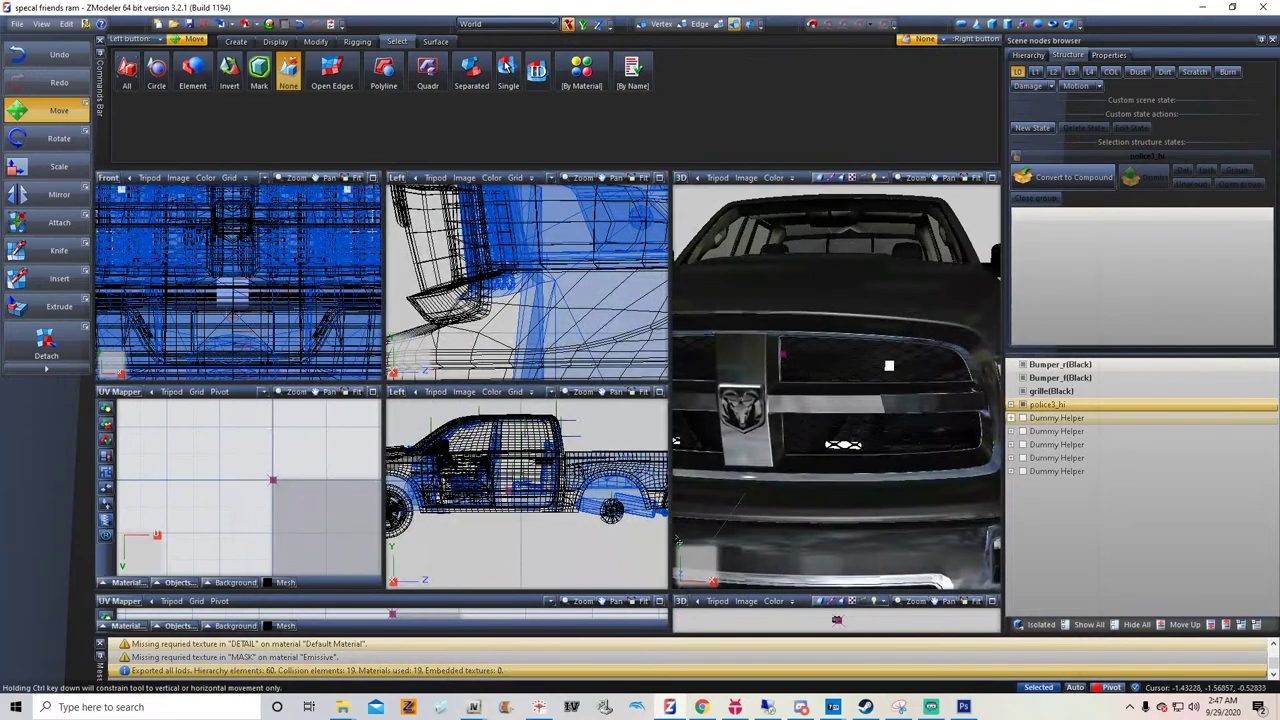
{"action": "scroll", "coordinate": [855, 468], "scroll_direction": "up", "scroll_amount": 5}
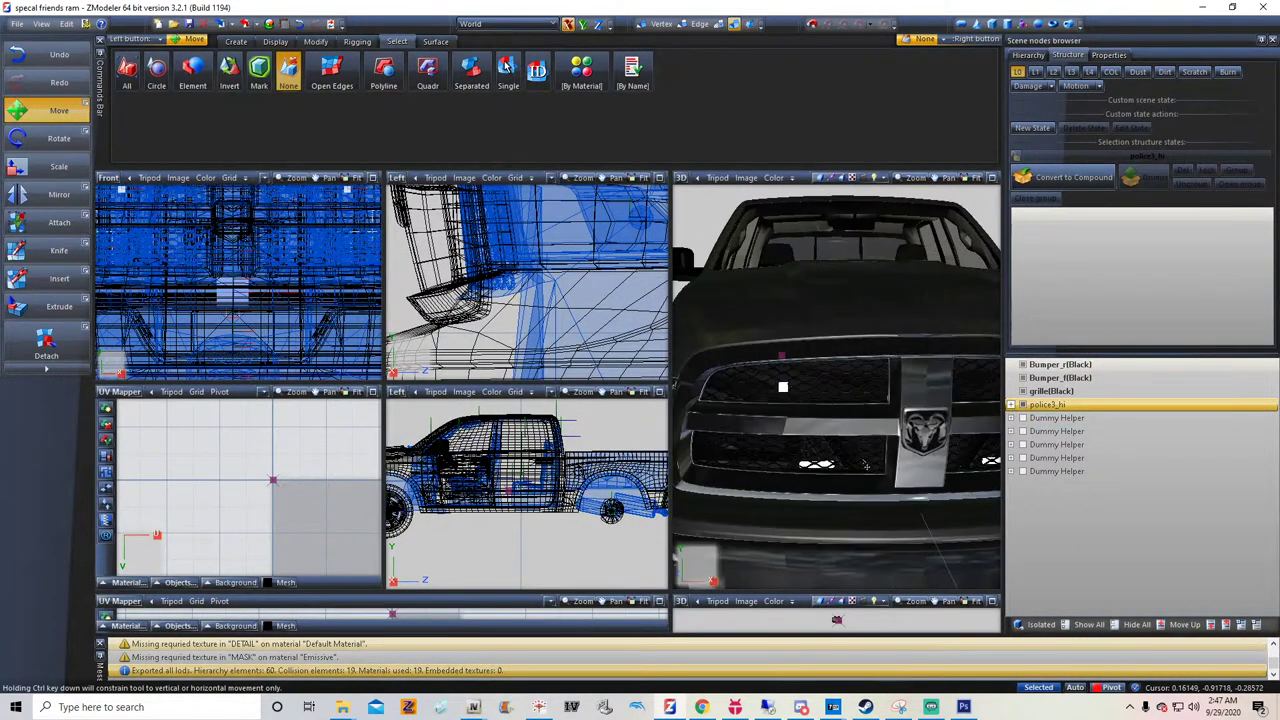
{"action": "left_click", "coordinate": [1011, 405]}
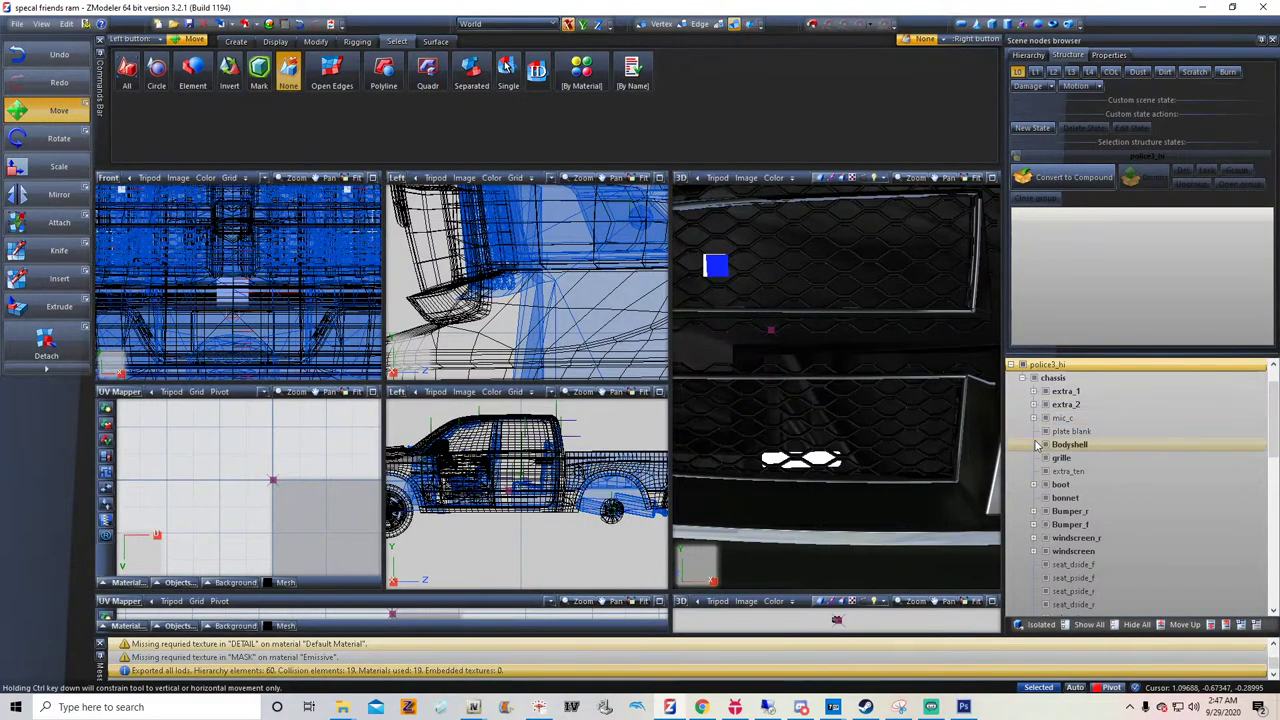
{"action": "scroll", "coordinate": [1060, 470], "scroll_direction": "down", "scroll_amount": 5}
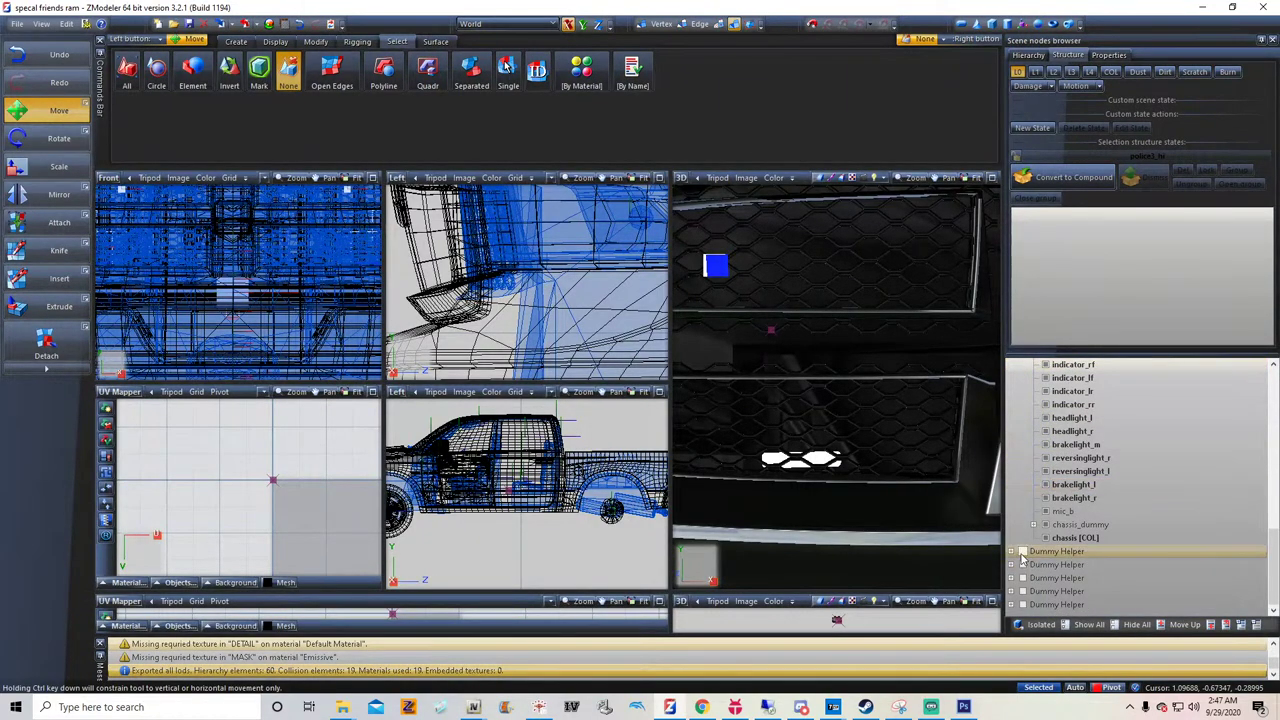
{"action": "left_click", "coordinate": [1023, 554]}
{"action": "scroll", "coordinate": [1060, 500], "scroll_direction": "up", "scroll_amount": 5}
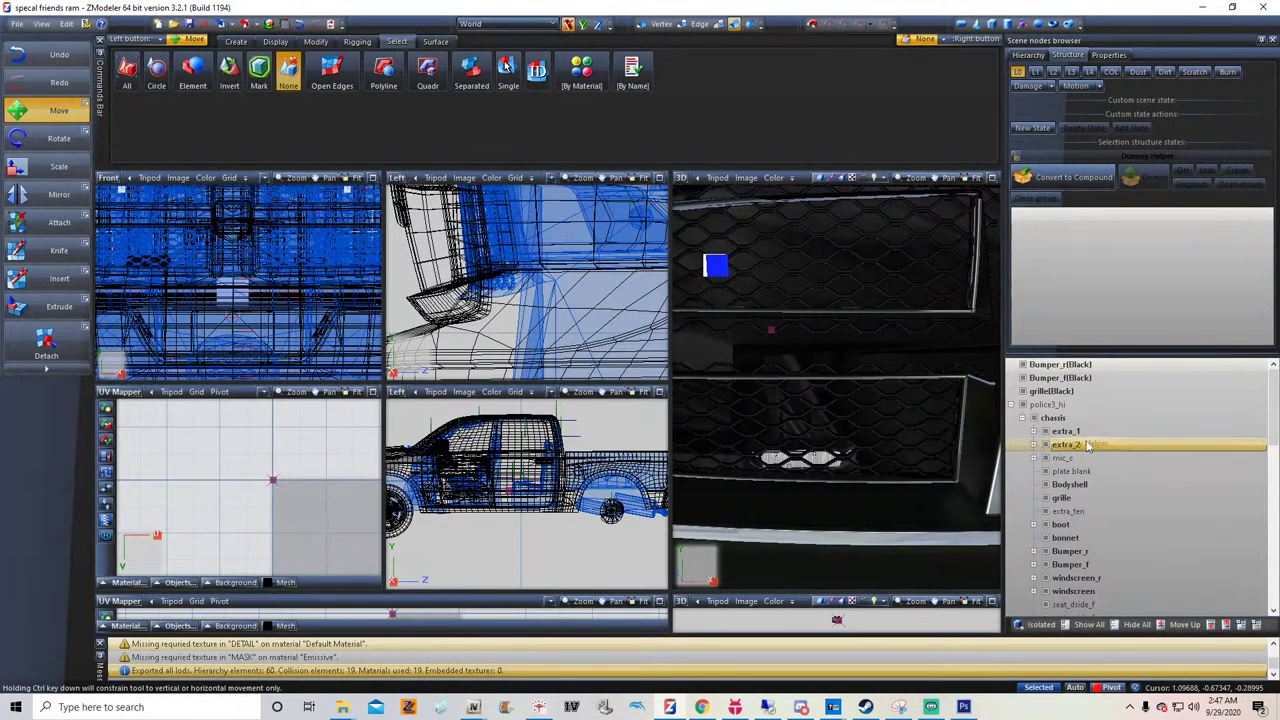
{"action": "left_click_drag", "start_coordinate": [1088, 446], "coordinate": [1080, 442]}
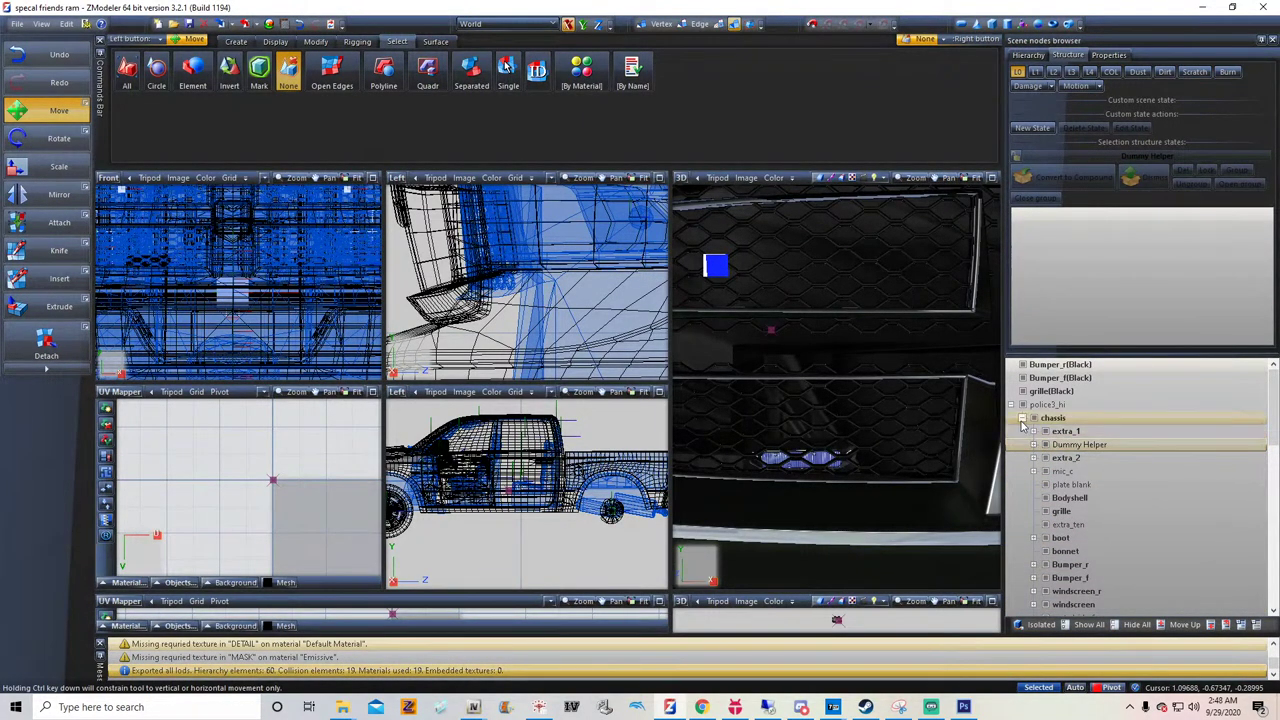
{"action": "left_click", "coordinate": [1022, 419]}
{"action": "left_click", "coordinate": [1011, 405]}
Enable the next loose Dummy Helper grille light and move it under police3_hi toward the chassis parts
{"action": "scroll", "coordinate": [838, 454], "scroll_direction": "down", "scroll_amount": 8}
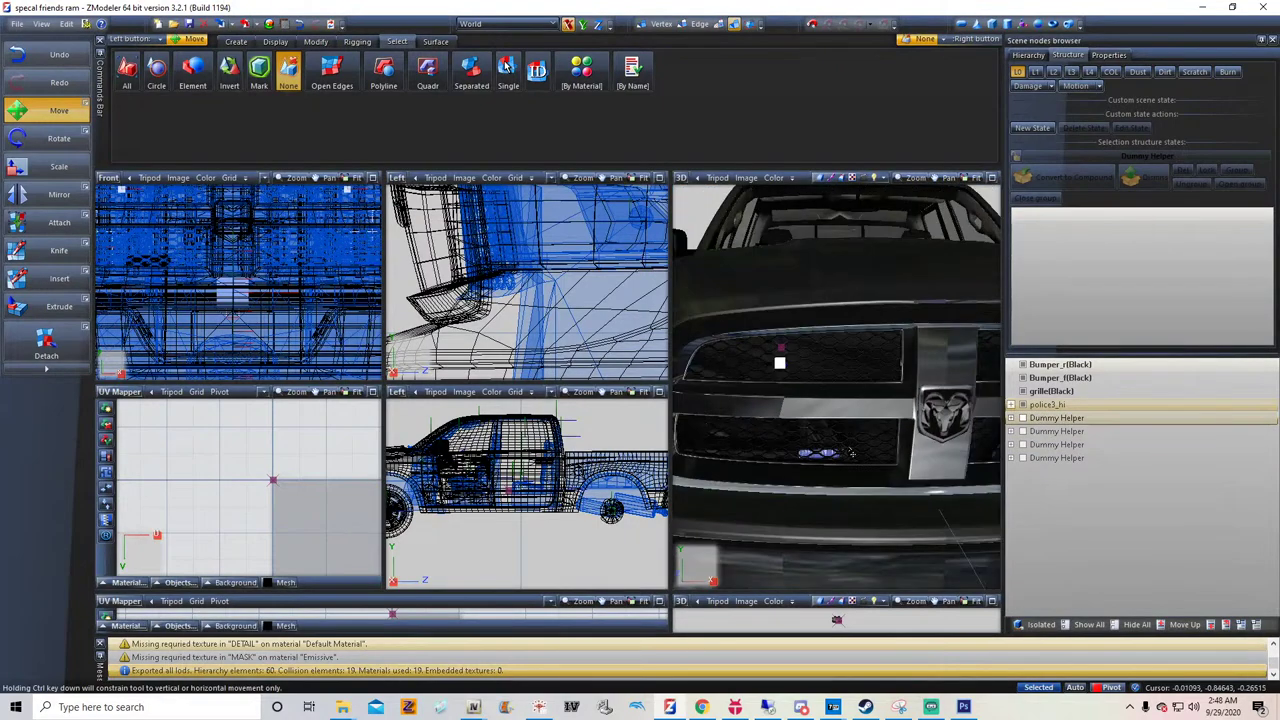
{"action": "middle_click_drag", "start_coordinate": [838, 454], "coordinate": [862, 446]}
{"action": "scroll", "coordinate": [852, 472], "scroll_direction": "up", "scroll_amount": 7}
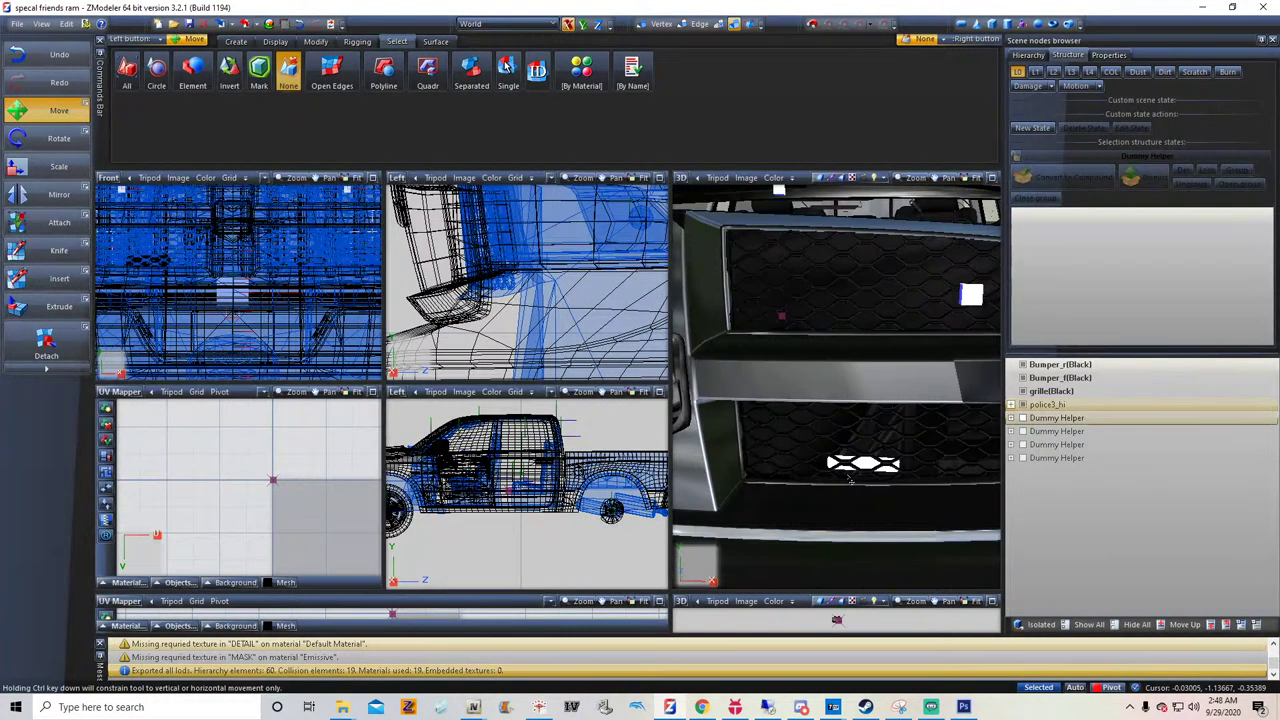
{"action": "left_click", "coordinate": [1022, 420]}
{"action": "left_click_drag", "start_coordinate": [1058, 419], "coordinate": [1045, 405]}
{"action": "left_click", "coordinate": [1011, 405]}
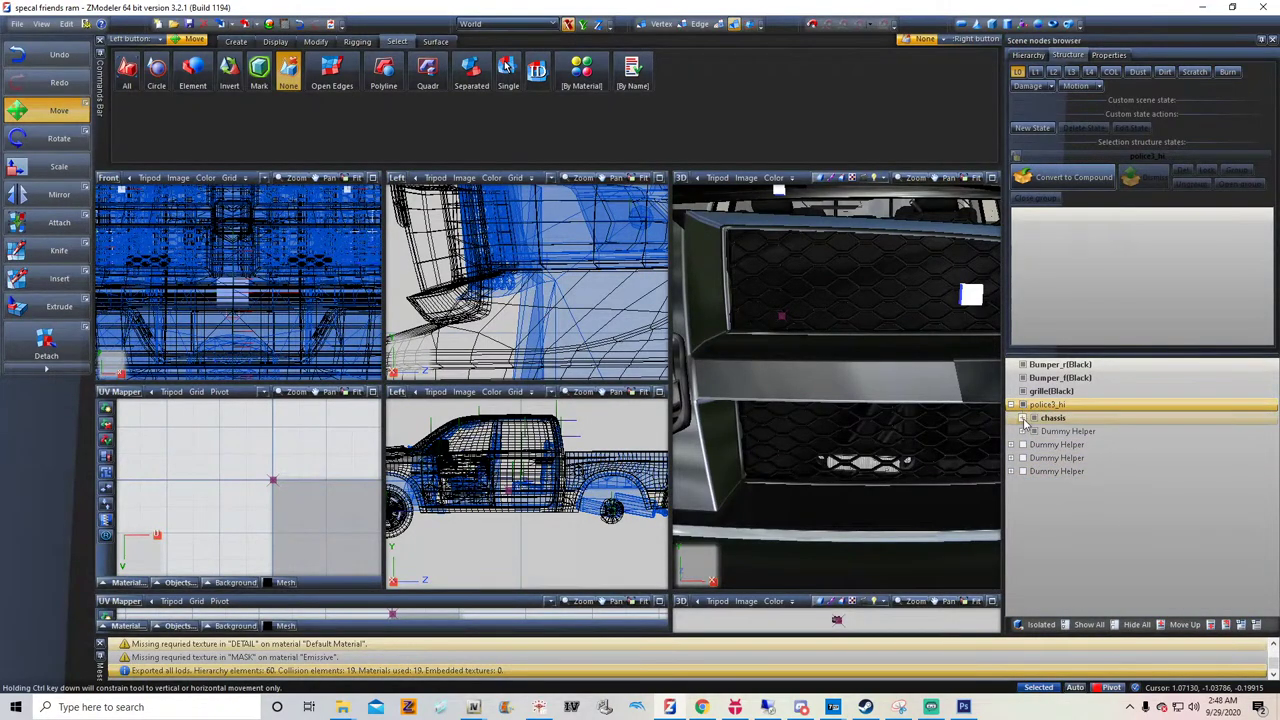
{"action": "left_click", "coordinate": [1022, 418]}
{"action": "scroll", "coordinate": [1092, 497], "scroll_direction": "down", "scroll_amount": 12}
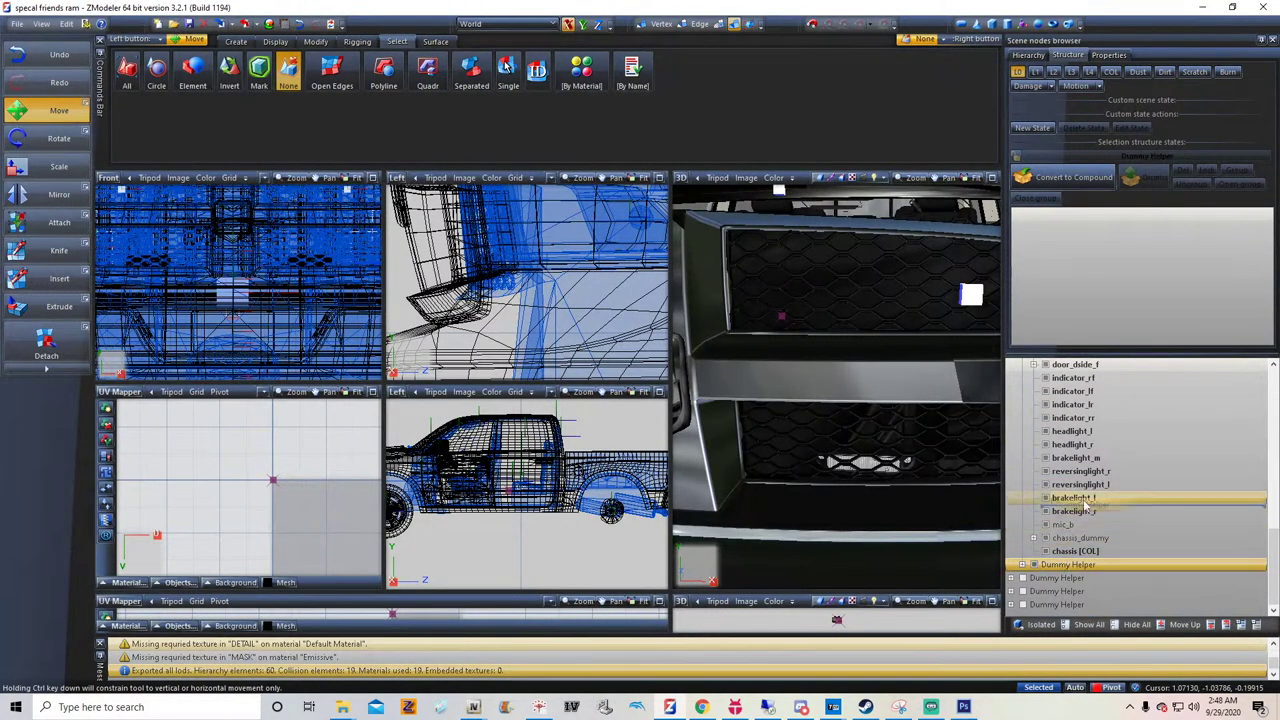